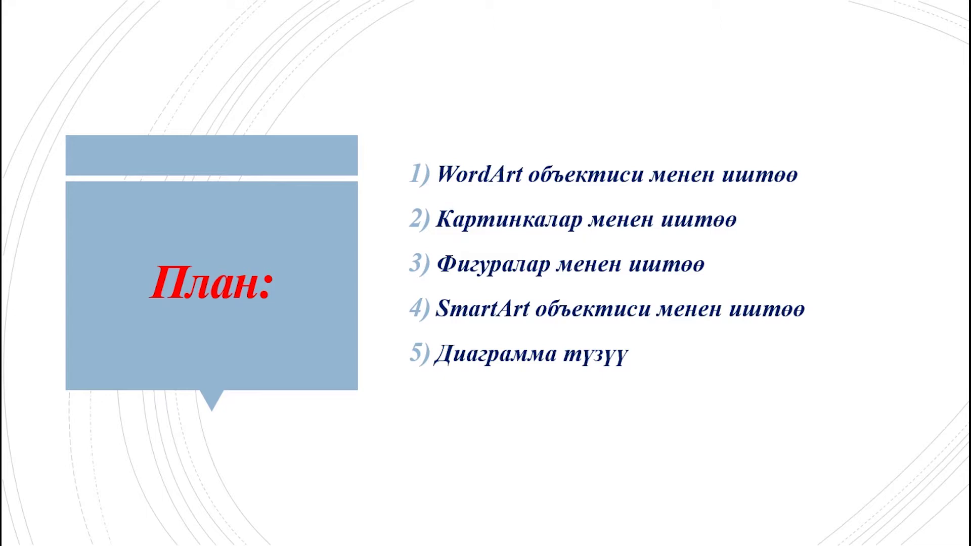
# Step: Exit the PowerPoint plan slideshow and launch Microsoft Word
pyautogui.press('Escape')
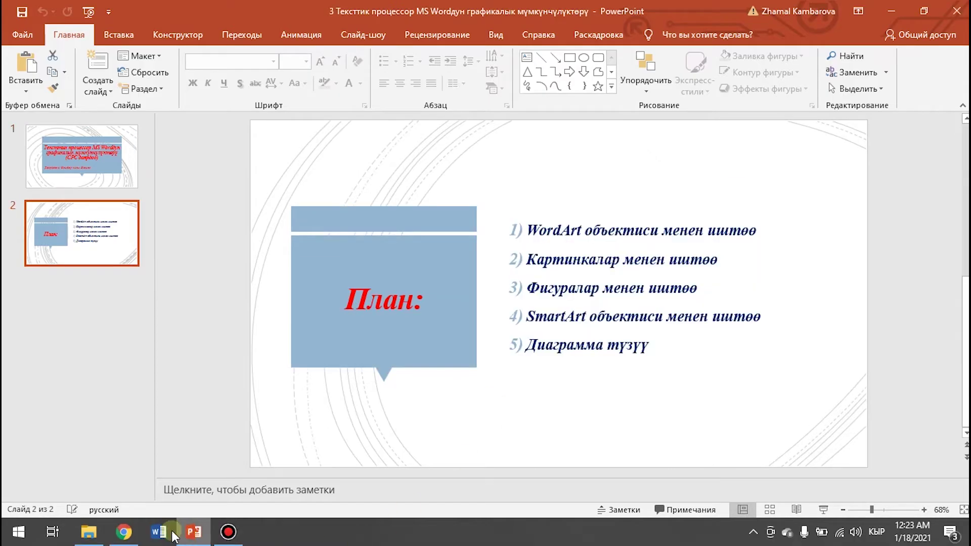
pyautogui.click(161, 532)
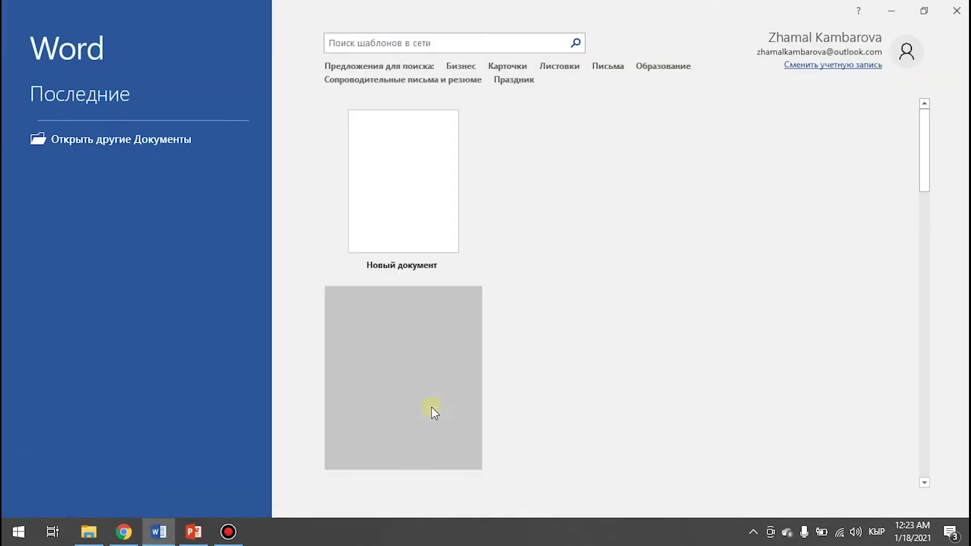
# Step: Create a blank document and save it on drive D: as CPC
pyautogui.click(455, 172)
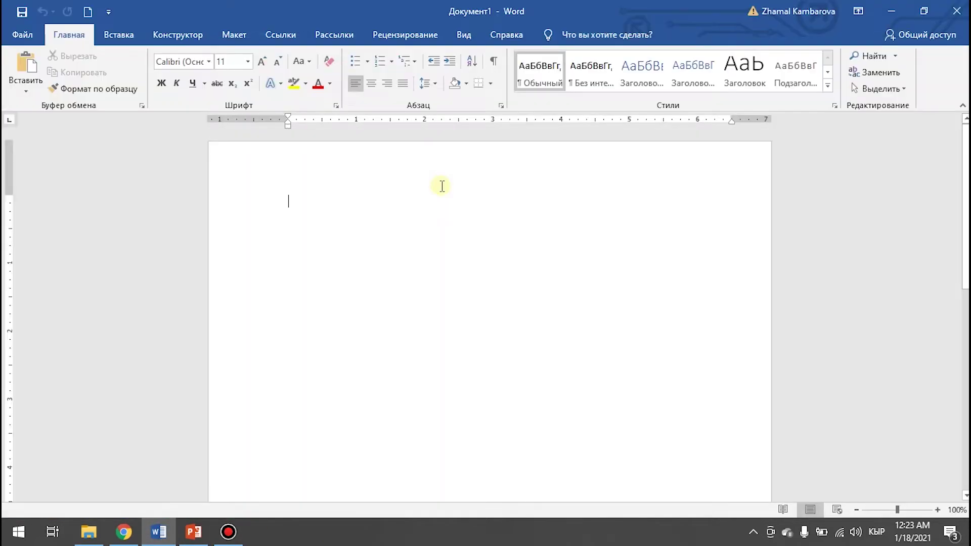
pyautogui.hotkey('ctrl', 's')
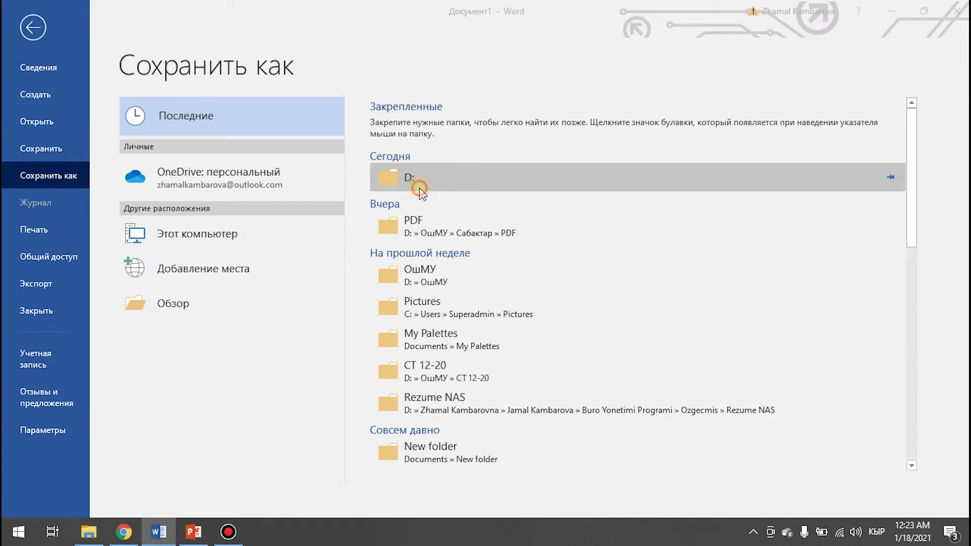
pyautogui.click(420, 187)
pyautogui.doubleClick(261, 243)
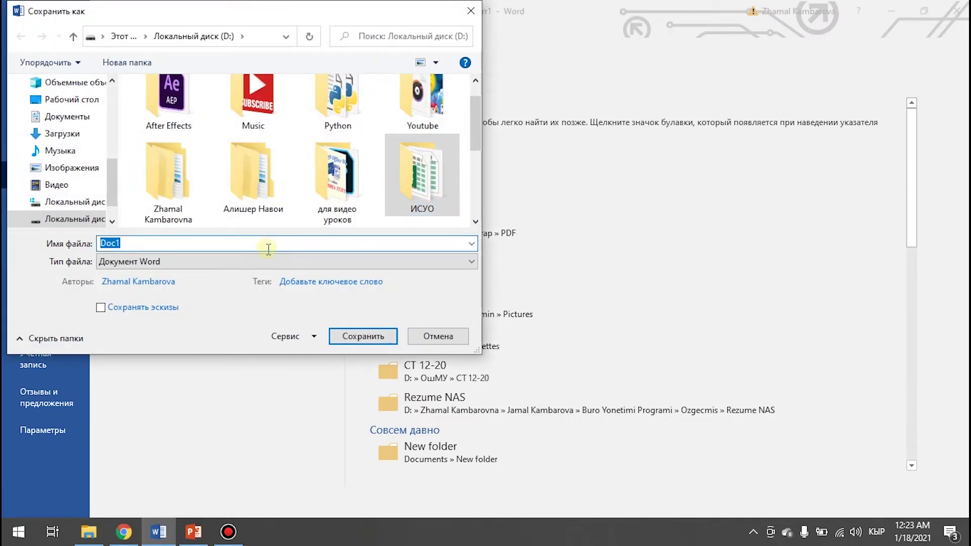
pyautogui.write('CPC')
pyautogui.press('Return')
pyautogui.press('Return')
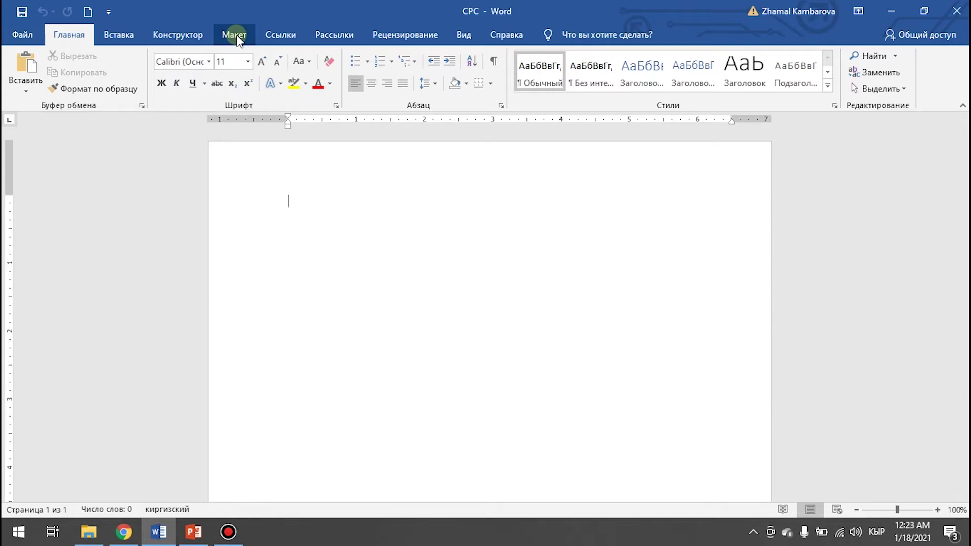
pyautogui.click(234, 36)
# Step: Change the left page margin from 1.18 to 1.02 inches in Custom Margins
pyautogui.click(19, 76)
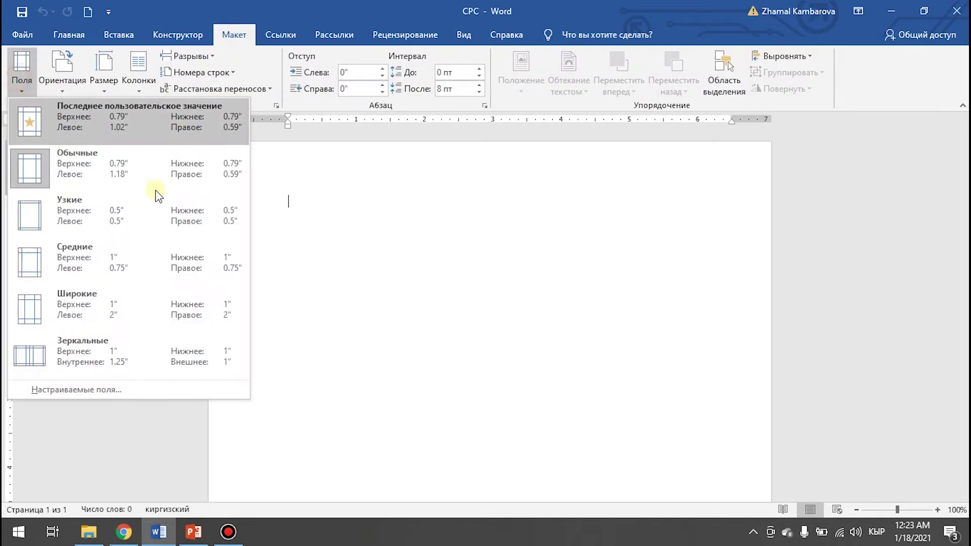
pyautogui.click(96, 390)
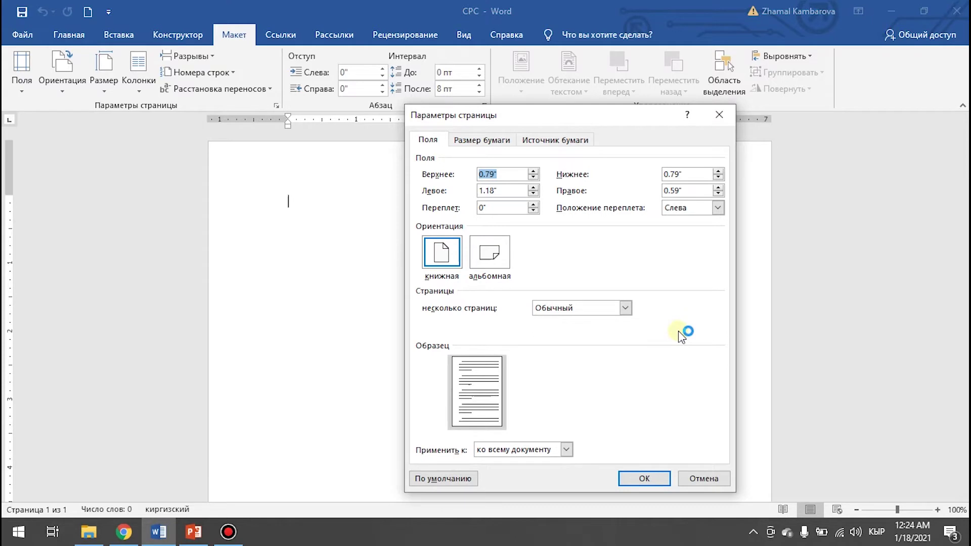
pyautogui.click(496, 191)
pyautogui.press('BackSpace')
pyautogui.press('BackSpace')
pyautogui.write('02')
pyautogui.click(644, 476)
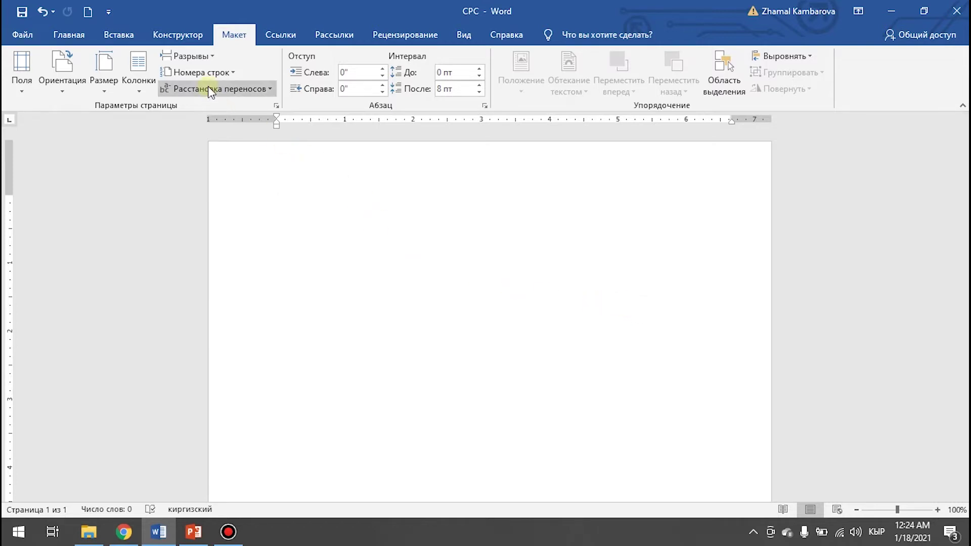
pyautogui.click(180, 34)
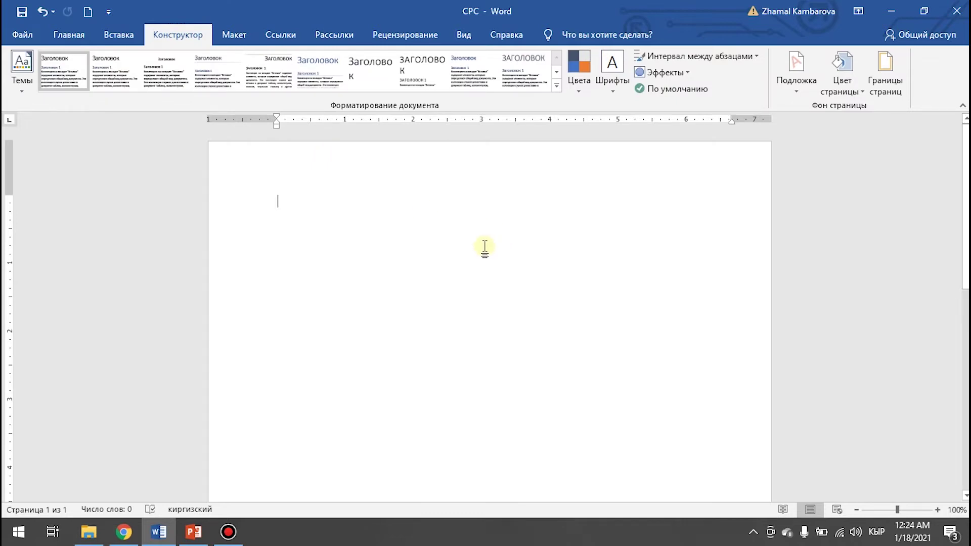
pyautogui.moveTo(490, 303)
pyautogui.click(882, 90)
# Step: Add a thick 3 pt double-line box page border applied to the first page only
pyautogui.click(487, 245)
pyautogui.click(486, 245)
pyautogui.click(487, 246)
pyautogui.click(487, 245)
pyautogui.click(487, 245)
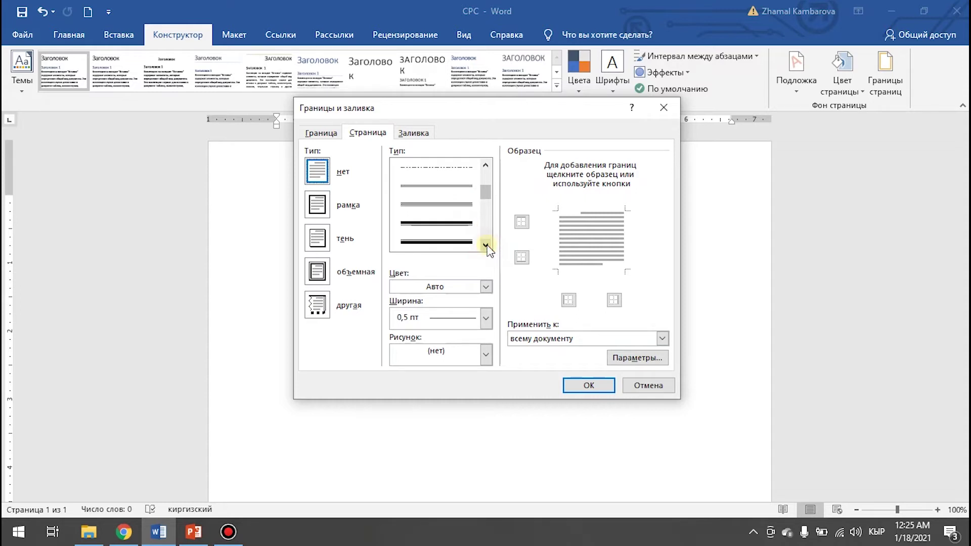
pyautogui.click(487, 245)
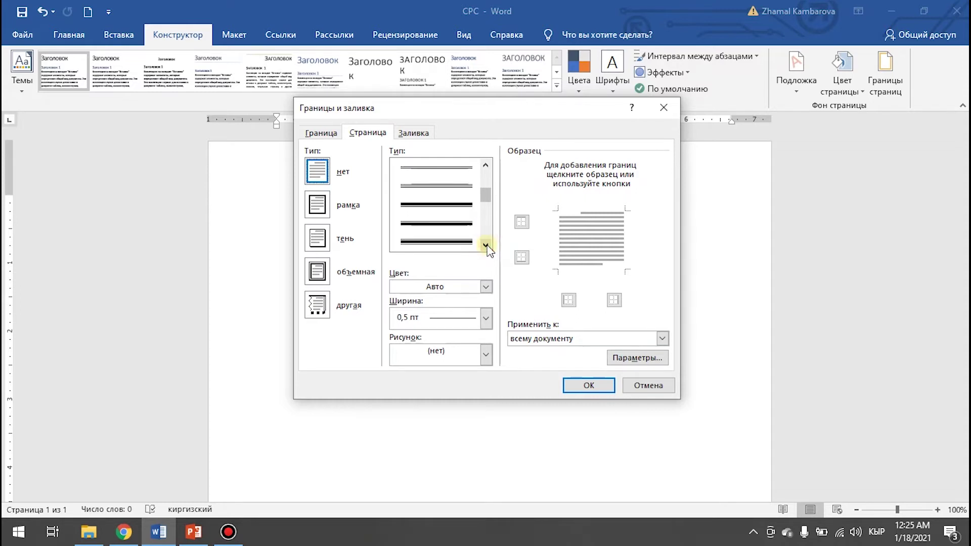
pyautogui.click(453, 243)
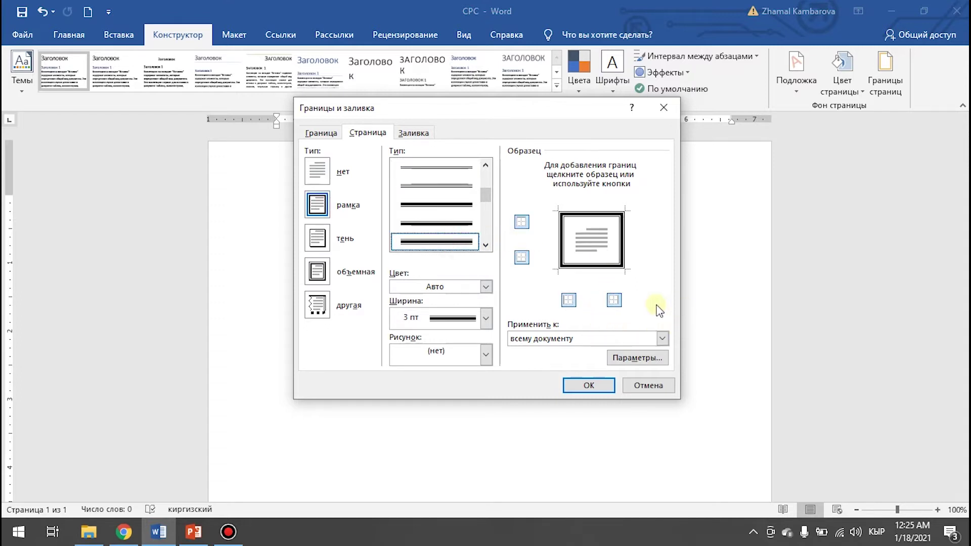
pyautogui.click(662, 338)
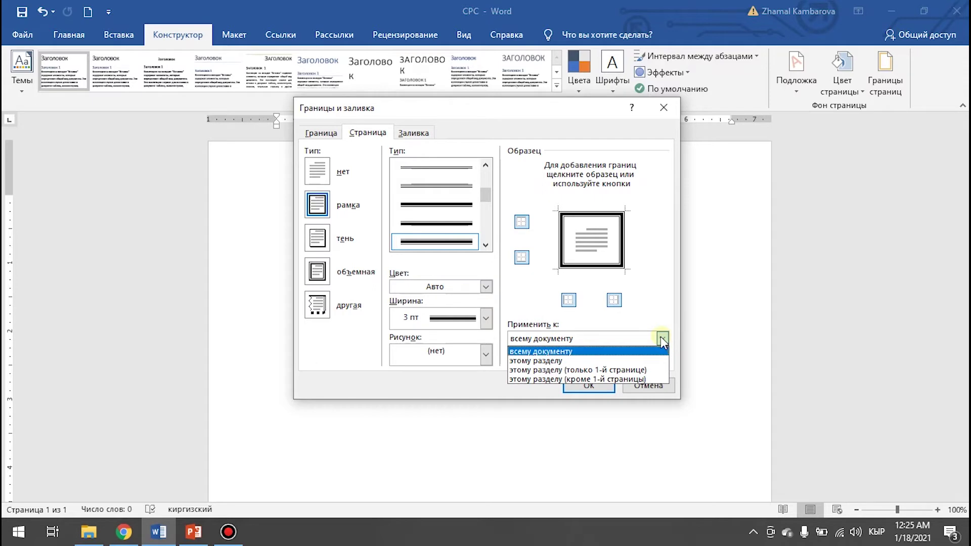
pyautogui.click(576, 371)
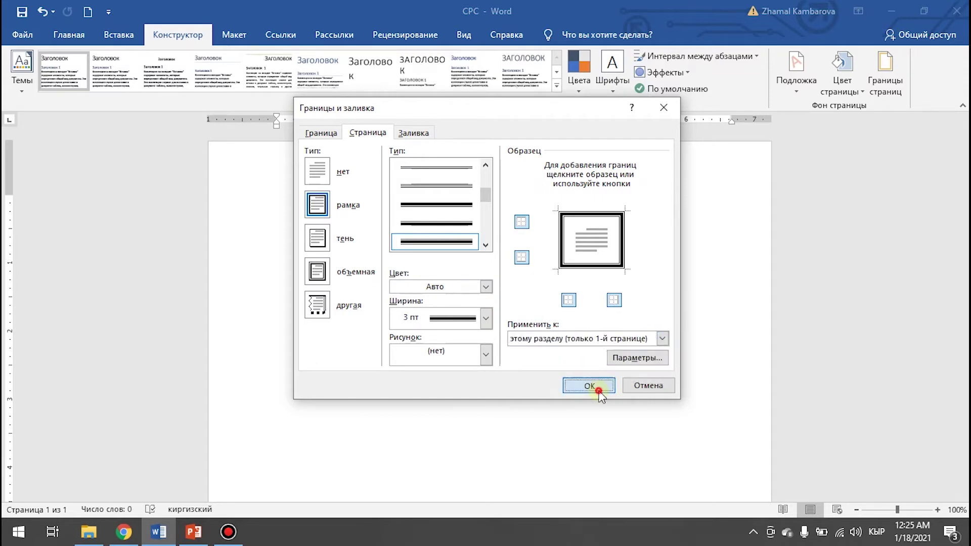
pyautogui.click(591, 386)
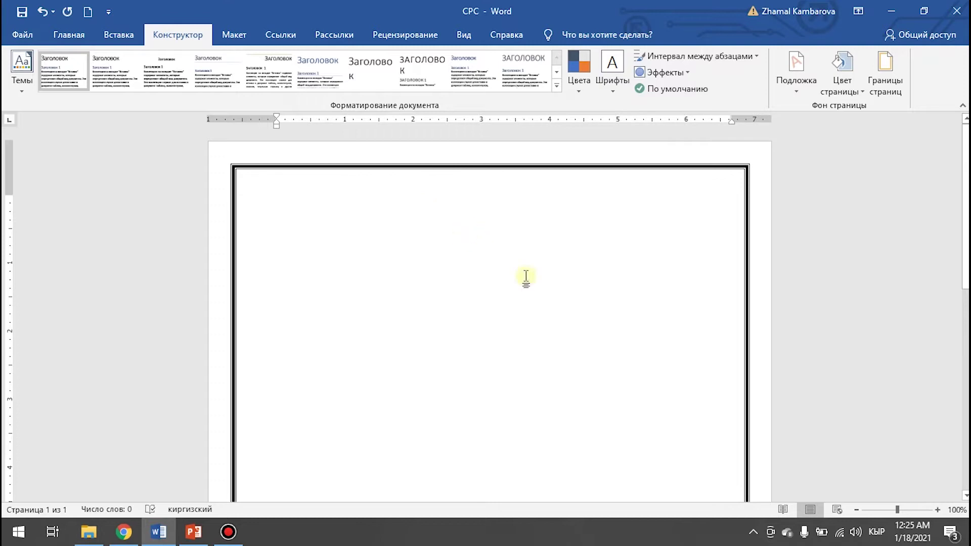
# Step: Begin typing the ministry name 'Минис' at the top of the page
pyautogui.scroll(-3, 528, 322)
pyautogui.scroll(3, 464, 303)
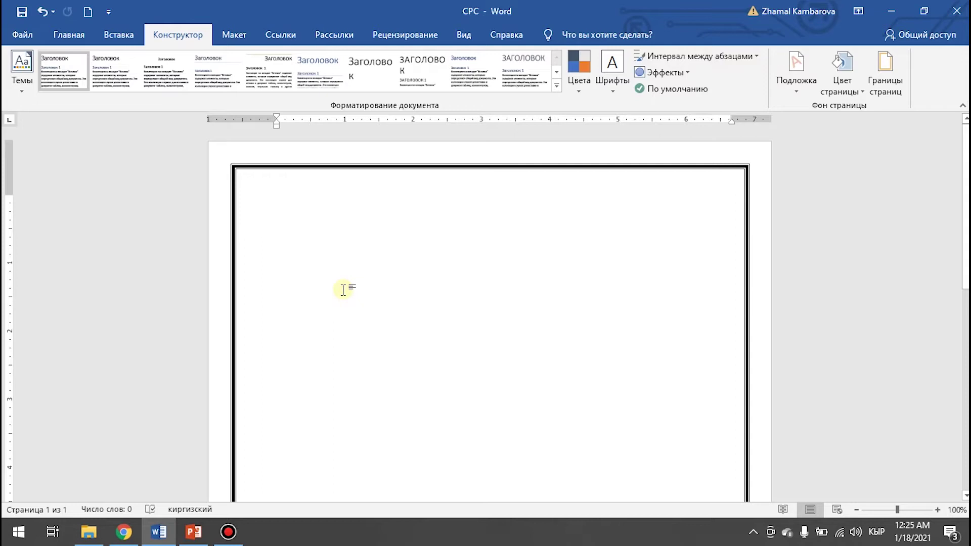
pyautogui.write('Минис')
# Step: Type the line 'Министерство образование и науки Кыргызской Республики' and dismiss the spelling notice
pyautogui.press('BackSpace')
pyautogui.press('BackSpace')
pyautogui.press('BackSpace')
pyautogui.press('BackSpace')
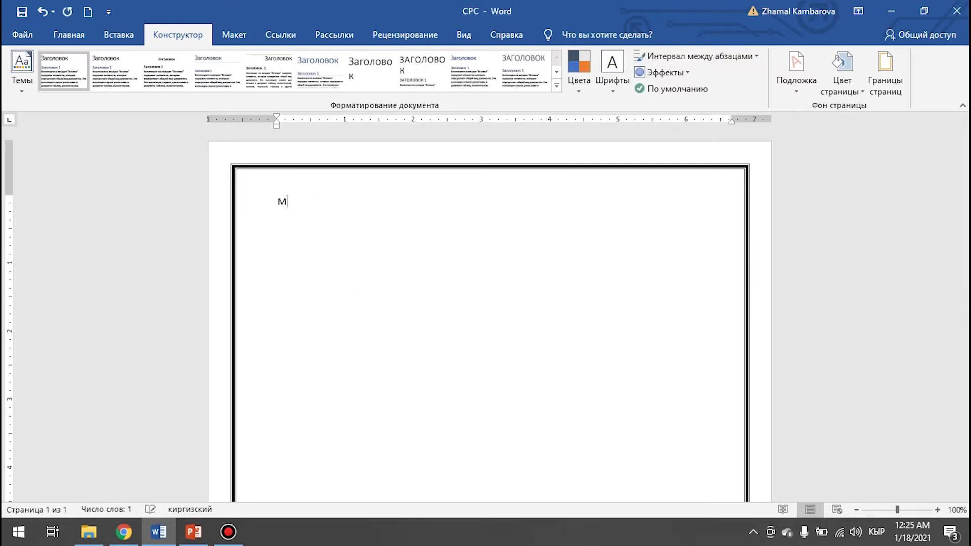
pyautogui.press('BackSpace')
pyautogui.write('Минс')
pyautogui.press('BackSpace')
pyautogui.write('истер')
pyautogui.write('с')
pyautogui.write('разо')
pyautogui.press('BackSpace')
pyautogui.press('BackSpace')
pyautogui.press('BackSpace')
pyautogui.write('ование и науки Кыр')
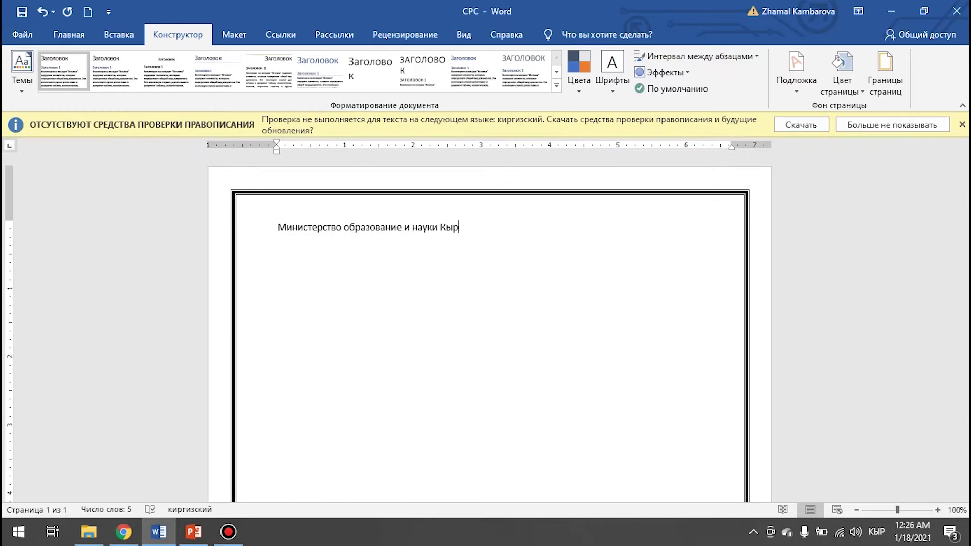
pyautogui.write('гызской Республики')
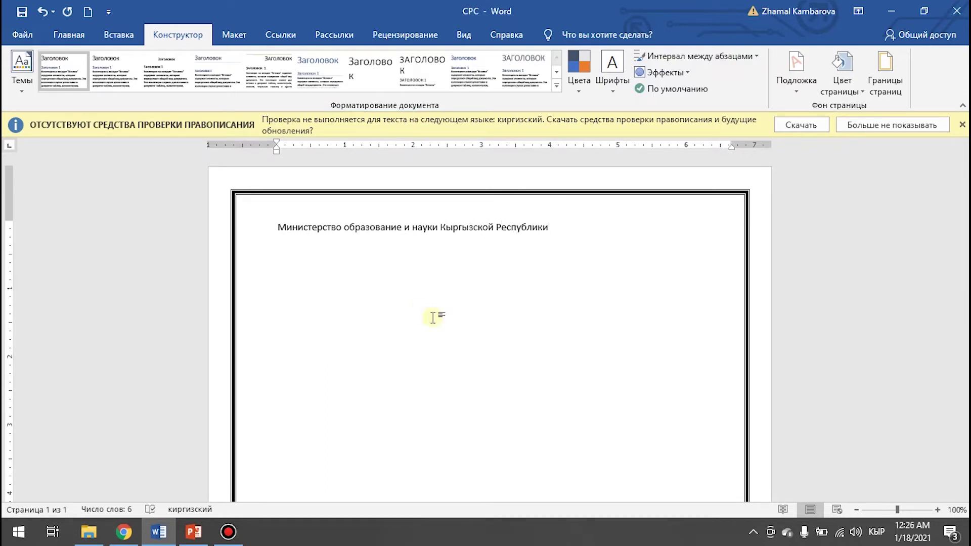
pyautogui.click(962, 124)
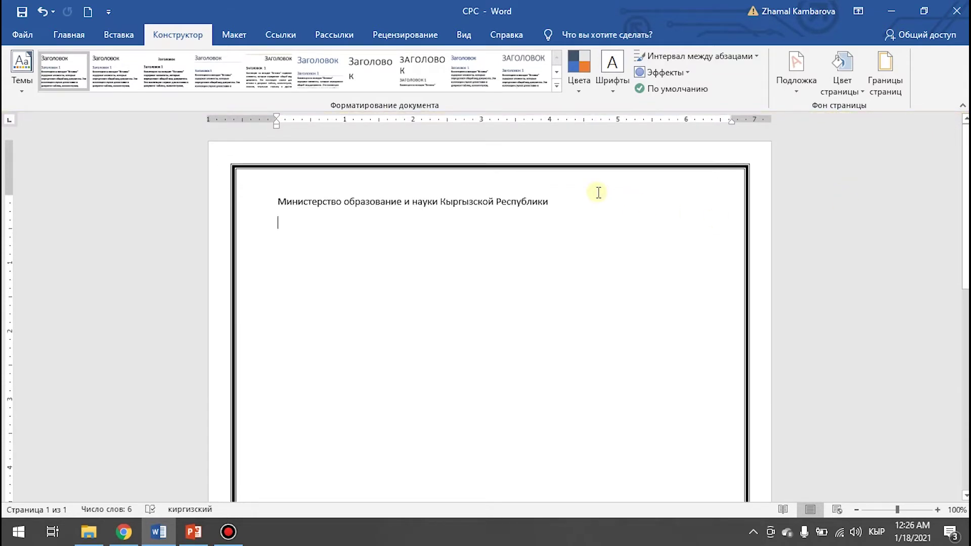
# Step: Add the lines 'Ошский Государственный Университет' and 'Медицинский факультет' beneath it
pyautogui.write('Ошсу')
pyautogui.press('BackSpace')
pyautogui.press('BackSpace')
pyautogui.write('Государственный Ур')
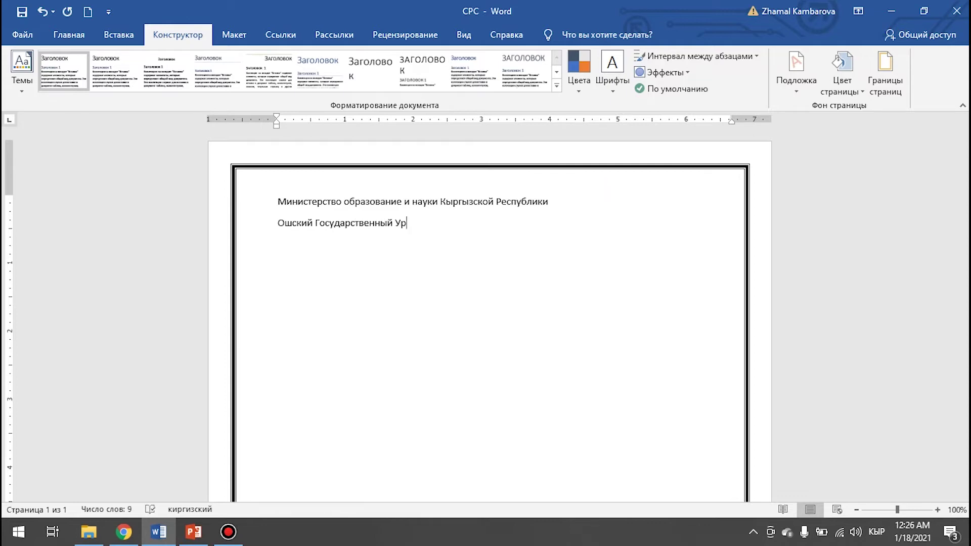
pyautogui.press('BackSpace')
pyautogui.write('иверситет ')
pyautogui.write('Мед')
pyautogui.write('ицинский факультет')
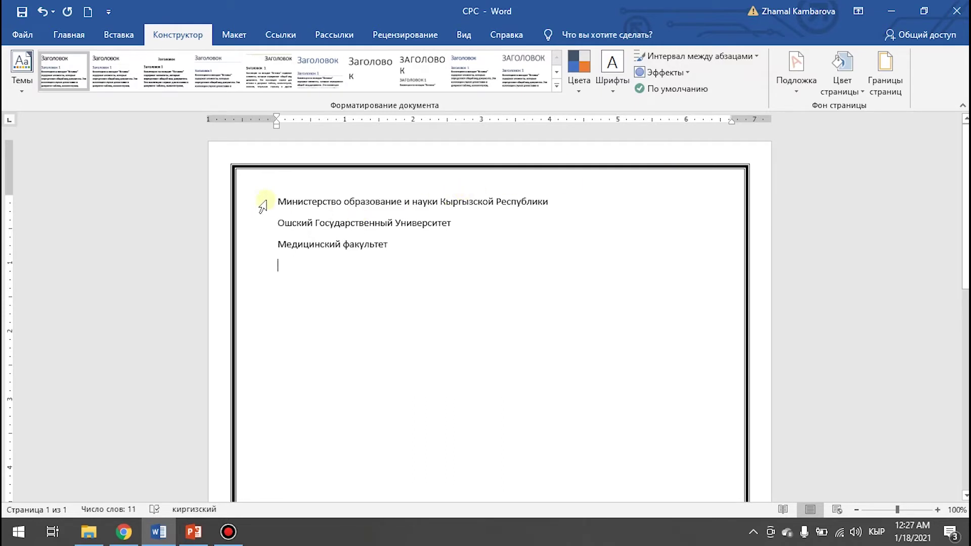
pyautogui.moveTo(261, 200); pyautogui.dragTo(431, 262)
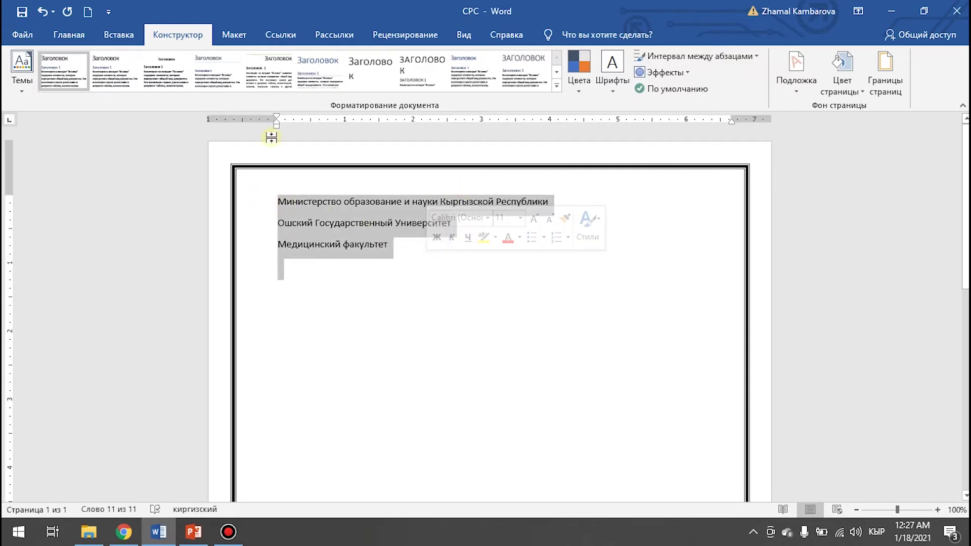
# Step: Make the three title lines centred, Times New Roman 16 pt bold, with no space after
pyautogui.click(58, 38)
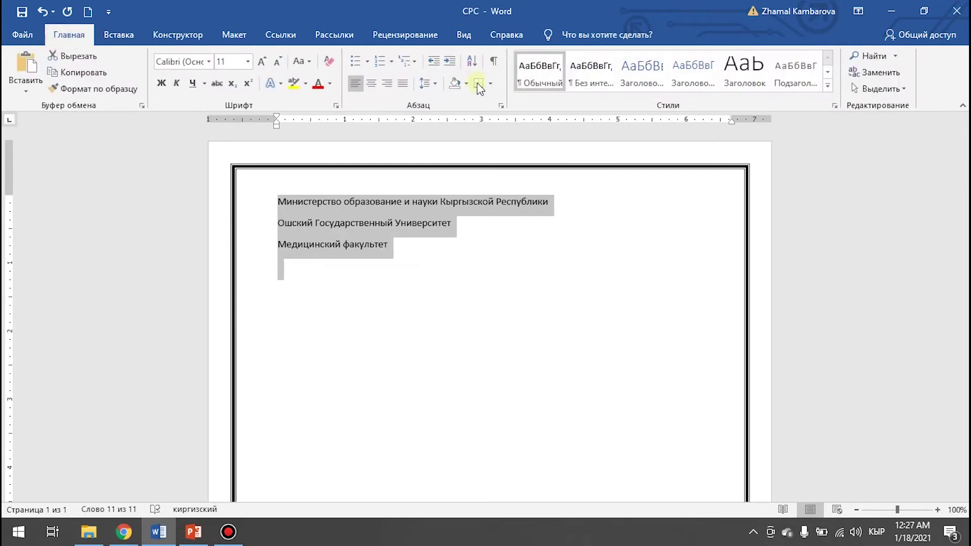
pyautogui.click(371, 87)
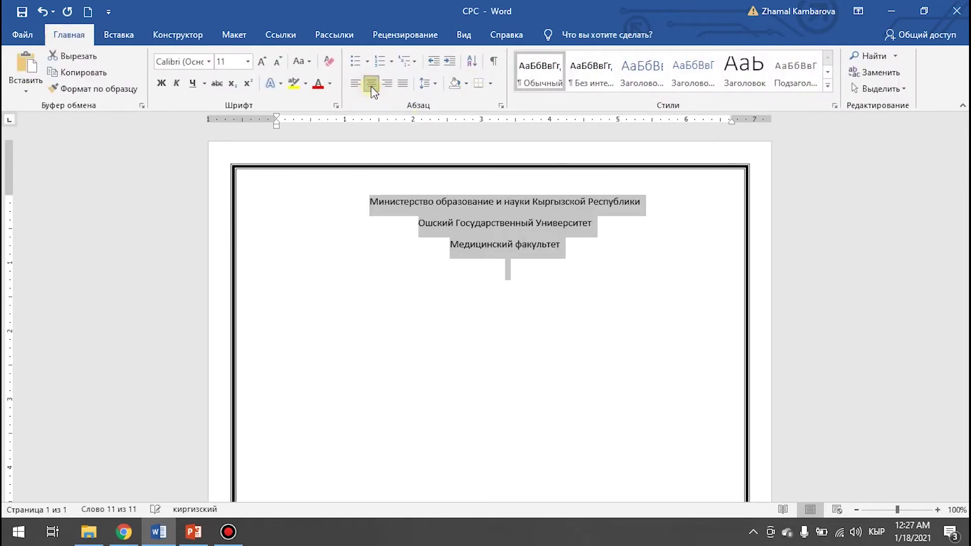
pyautogui.click(209, 62)
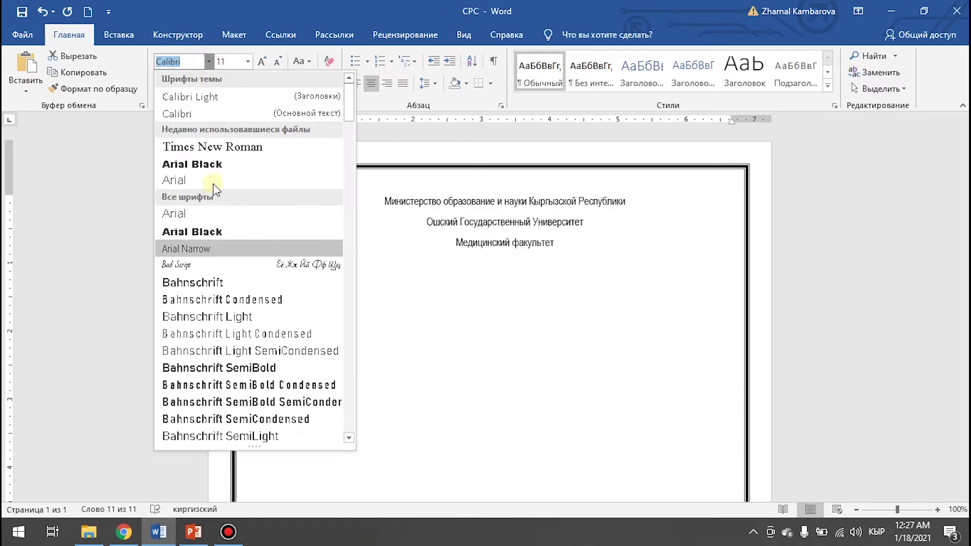
pyautogui.click(247, 153)
pyautogui.click(249, 62)
pyautogui.click(236, 172)
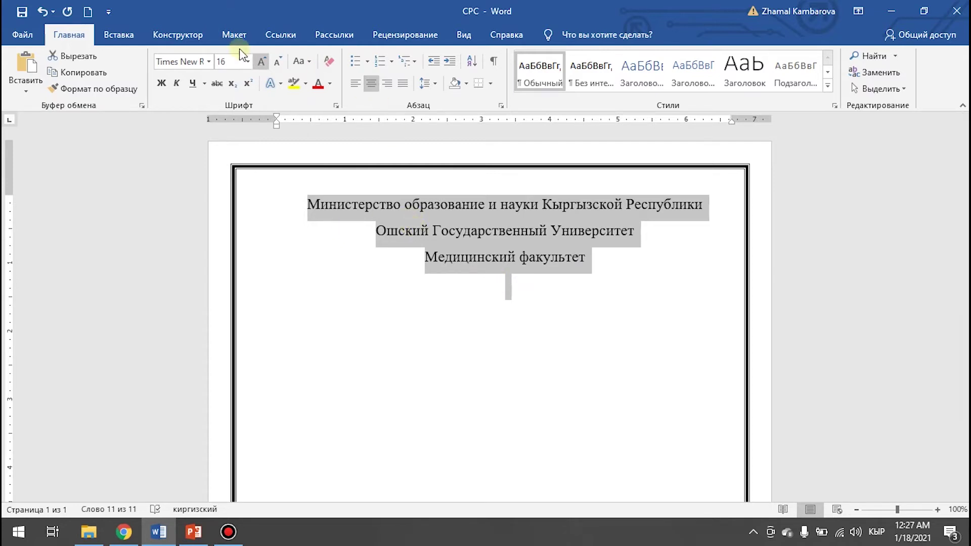
pyautogui.click(232, 35)
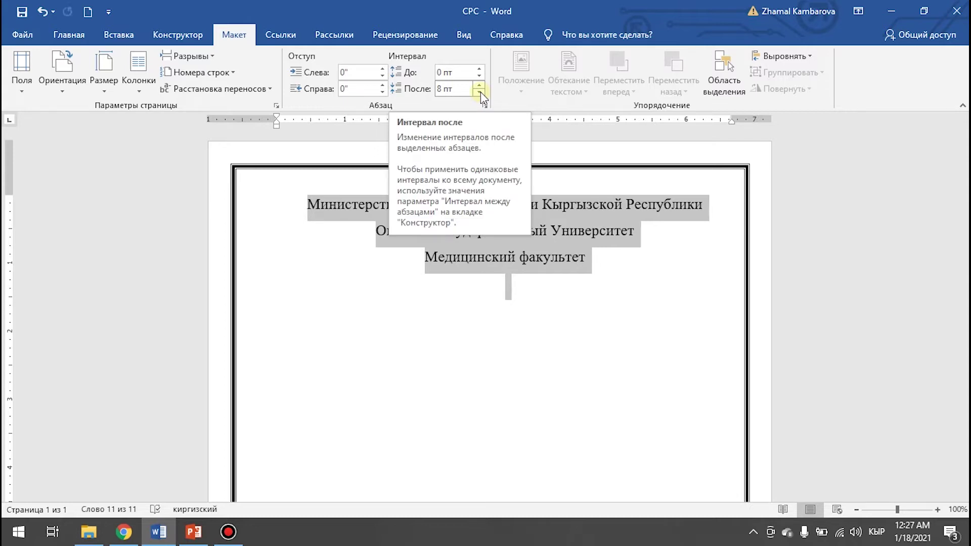
pyautogui.click(479, 92)
pyautogui.click(479, 92)
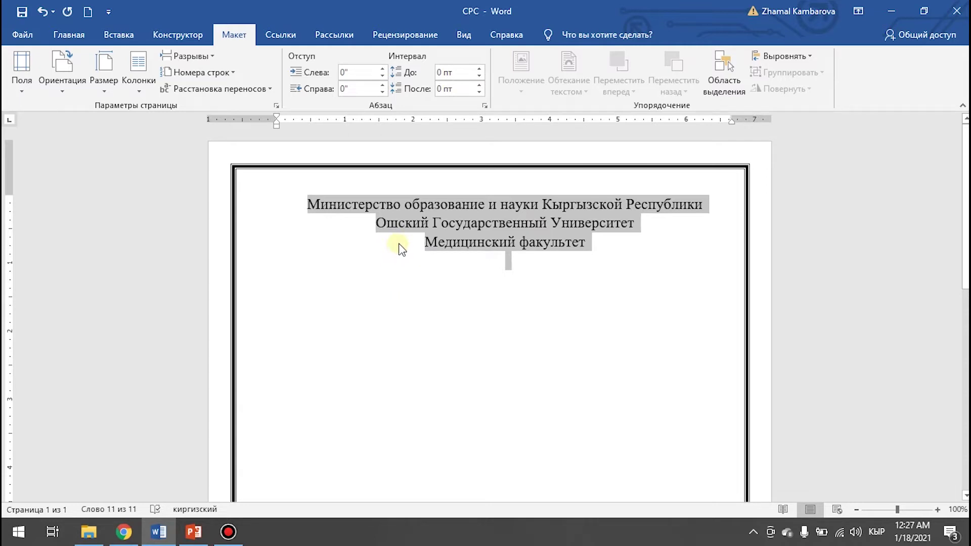
pyautogui.hotkey('ctrl', 'b')
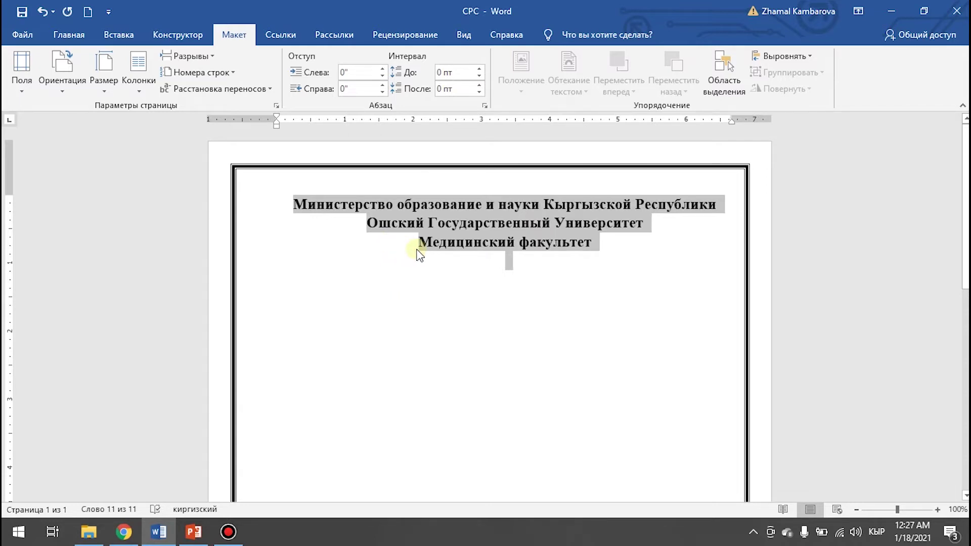
# Step: Add empty lines below the Медицинский факультет header
pyautogui.click(596, 248)
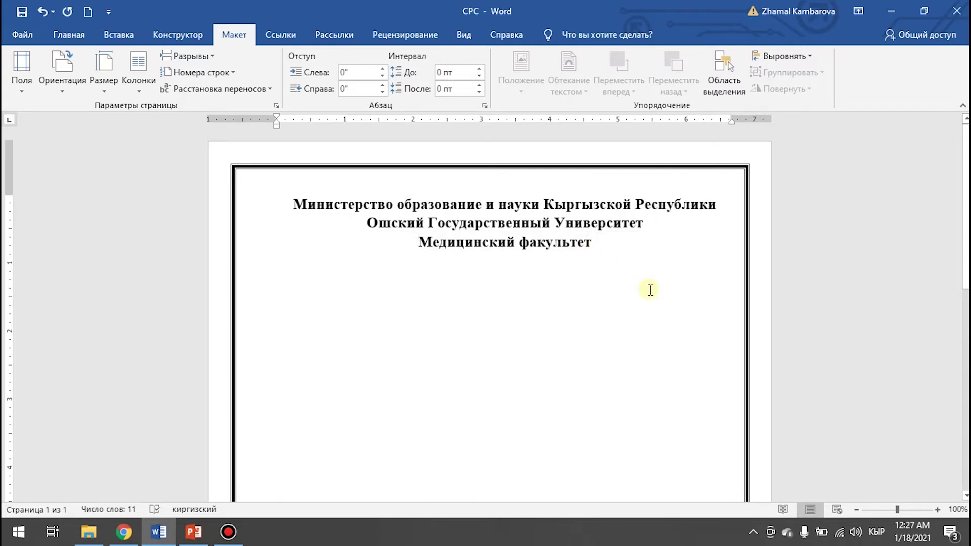
pyautogui.press('Return')
pyautogui.press('Return')
pyautogui.press('Return')
pyautogui.press('Return')
pyautogui.press('Return')
pyautogui.press('Return')
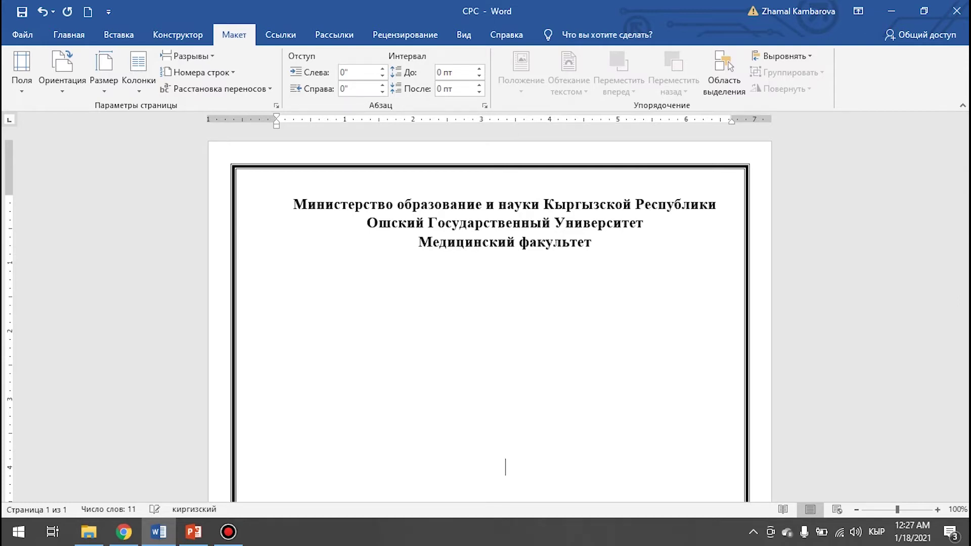
pyautogui.scroll(-3, 577, 301)
pyautogui.click(565, 327)
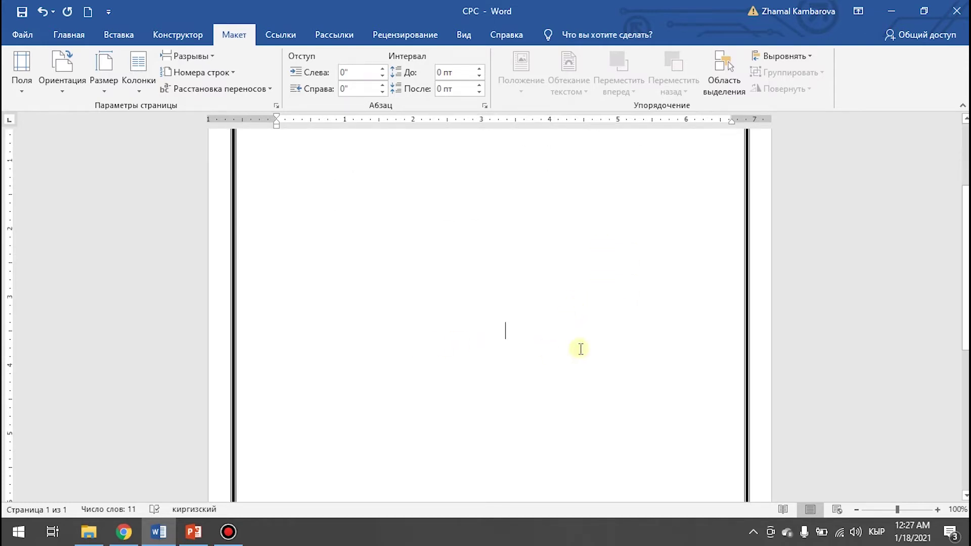
# Step: Insert a shadowed black WordArt reading 'Самостоятельная работа студента'
pyautogui.scroll(3, 581, 349)
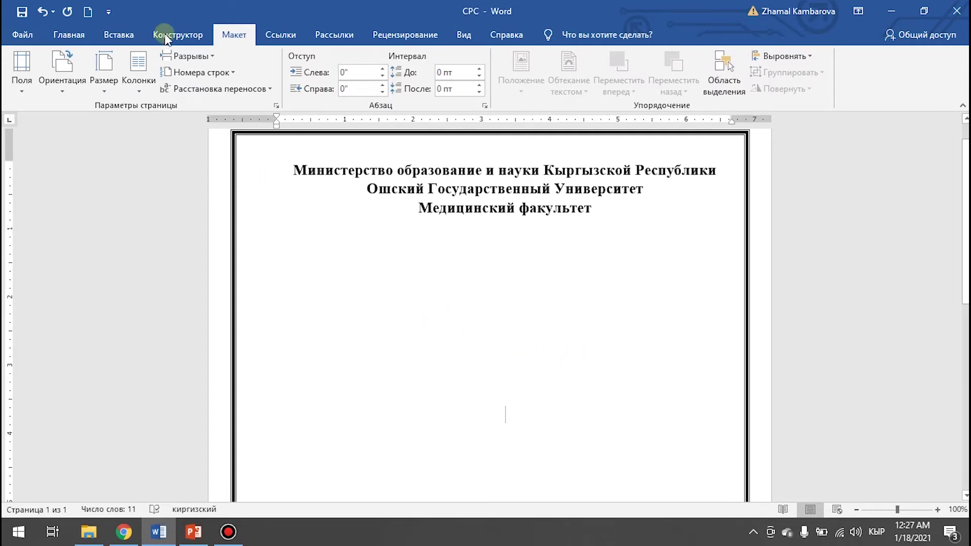
pyautogui.click(135, 39)
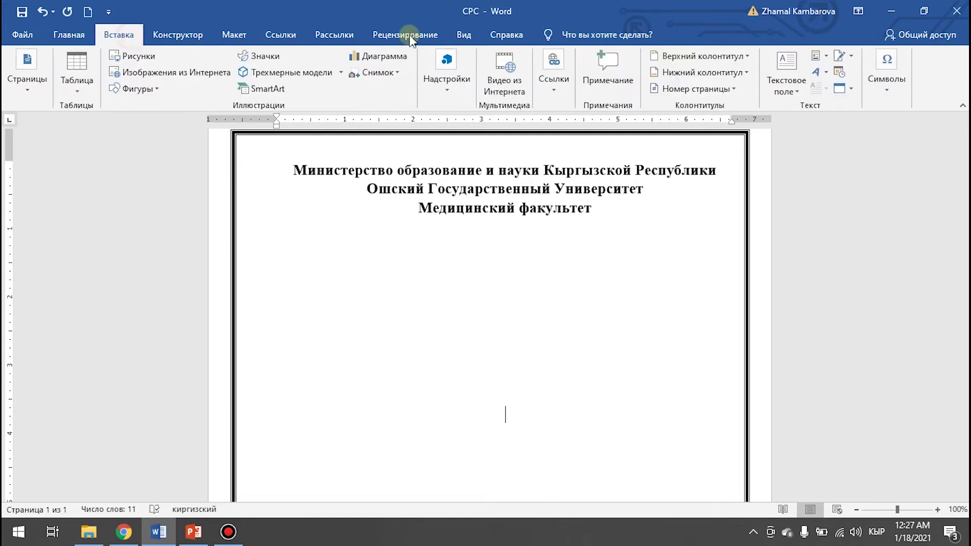
pyautogui.click(819, 76)
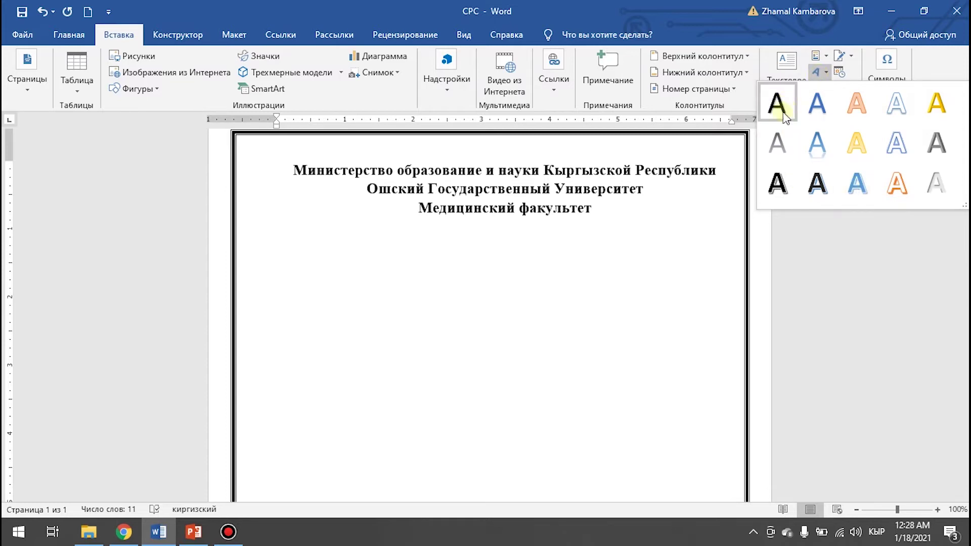
pyautogui.click(790, 172)
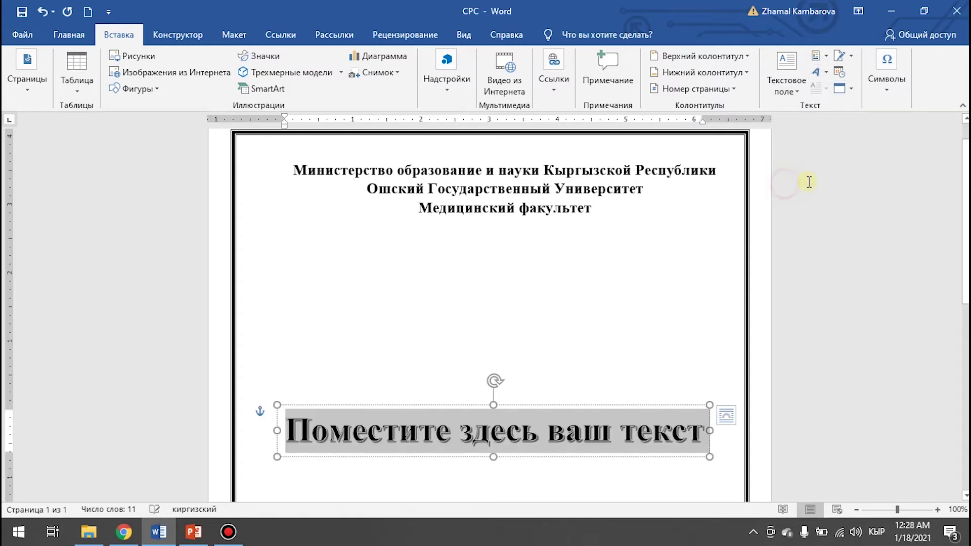
pyautogui.scroll(-2, 510, 328)
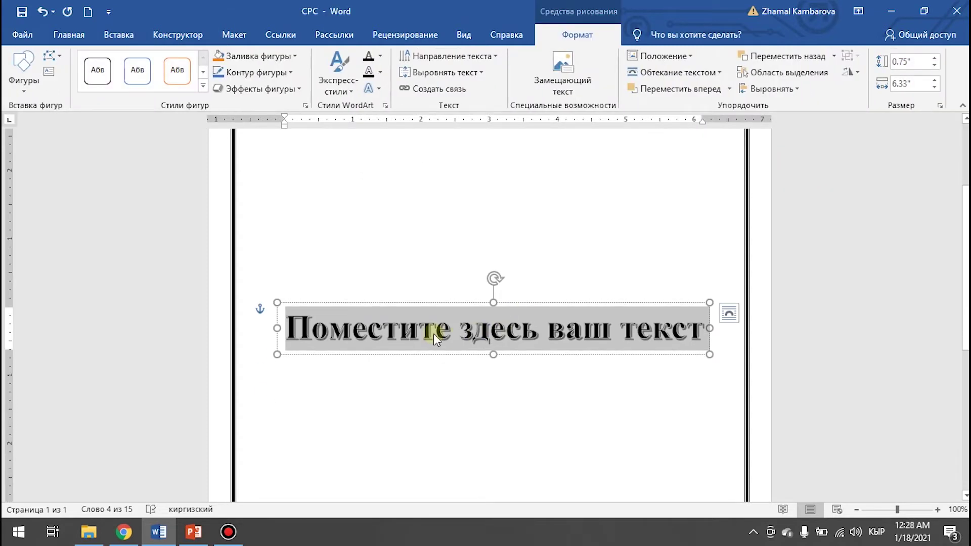
pyautogui.write('Самостоятельная работа ')
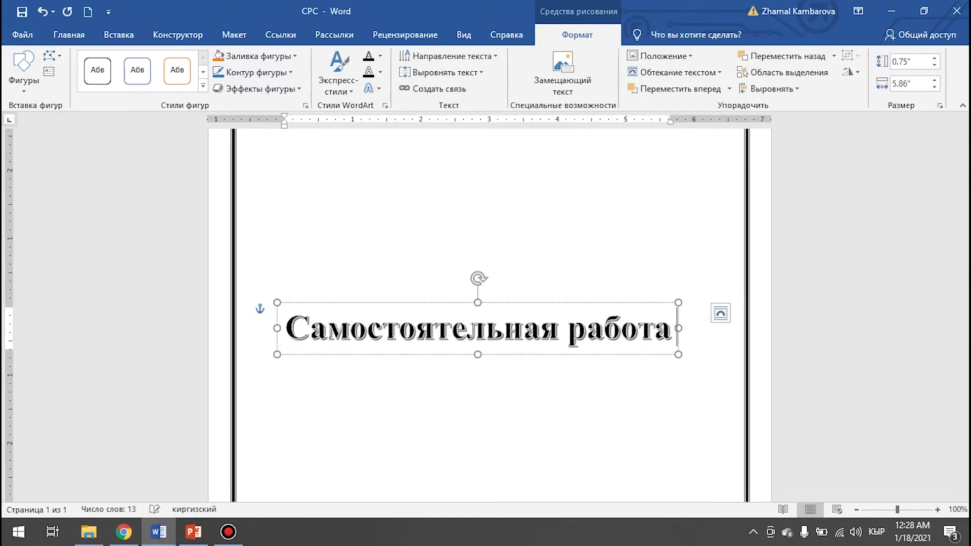
pyautogui.write('студента')
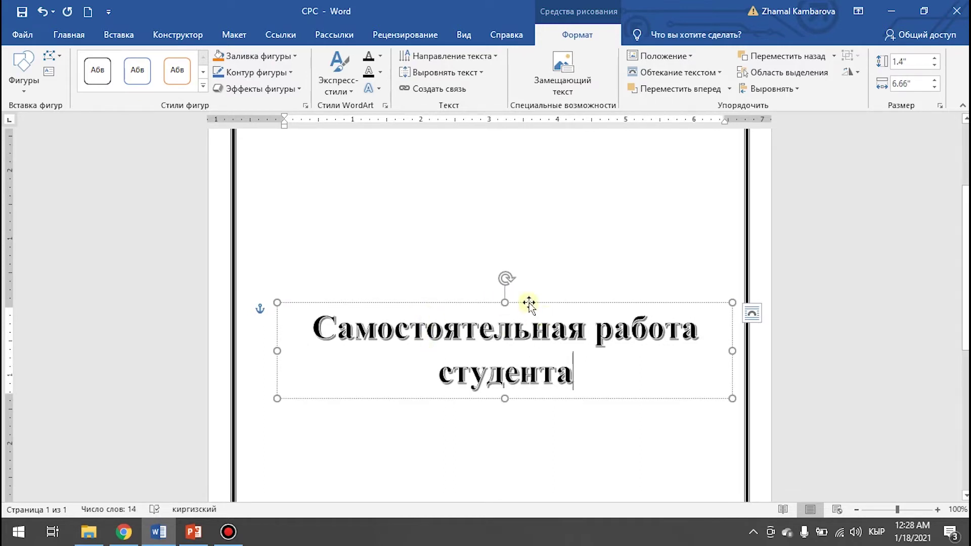
# Step: Move the WordArt title slightly higher on the page
pyautogui.moveTo(529, 304); pyautogui.dragTo(521, 278)
pyautogui.scroll(3, 553, 356)
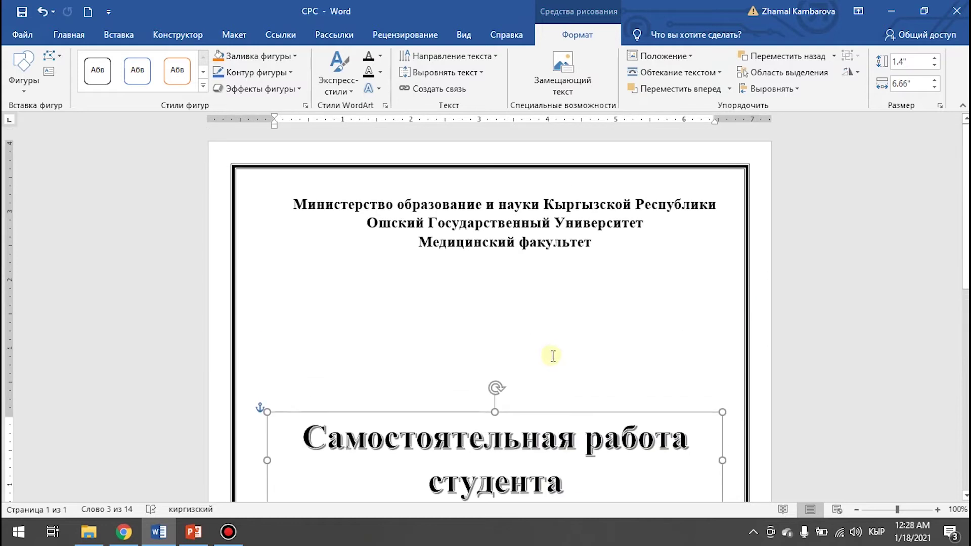
pyautogui.scroll(-3, 552, 356)
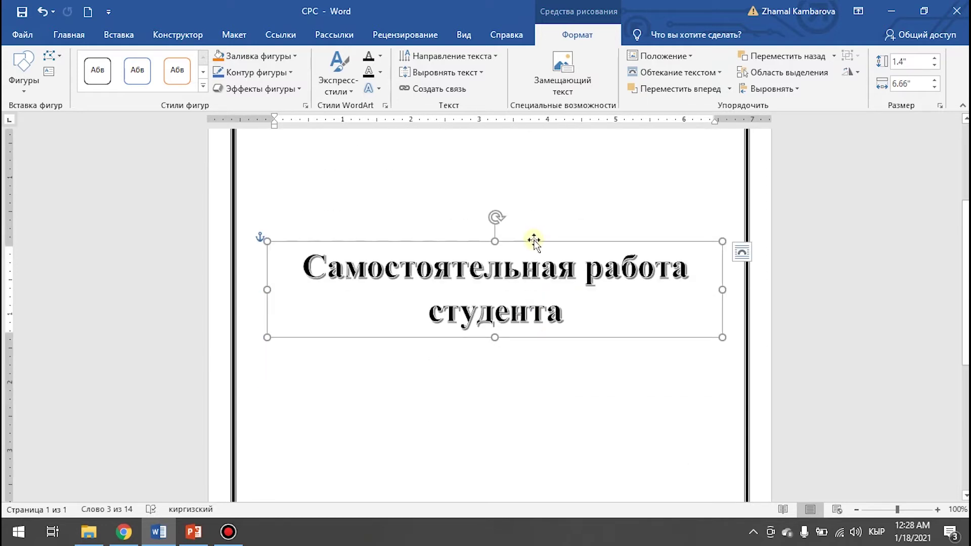
pyautogui.moveTo(535, 241); pyautogui.dragTo(531, 231)
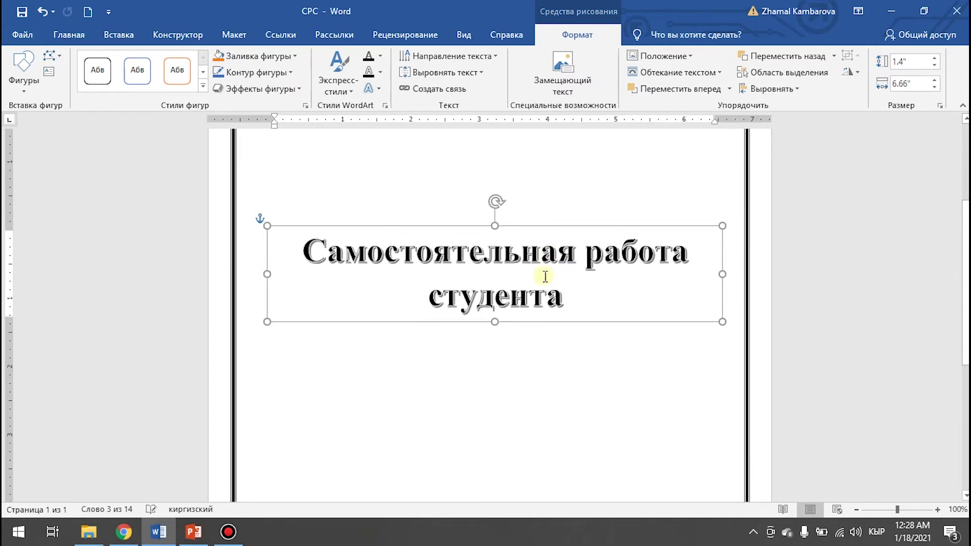
pyautogui.scroll(2, 536, 374)
pyautogui.moveTo(535, 362)
pyautogui.mouseDown()
pyautogui.moveTo(586, 358)
pyautogui.moveTo(535, 353)
pyautogui.mouseUp()
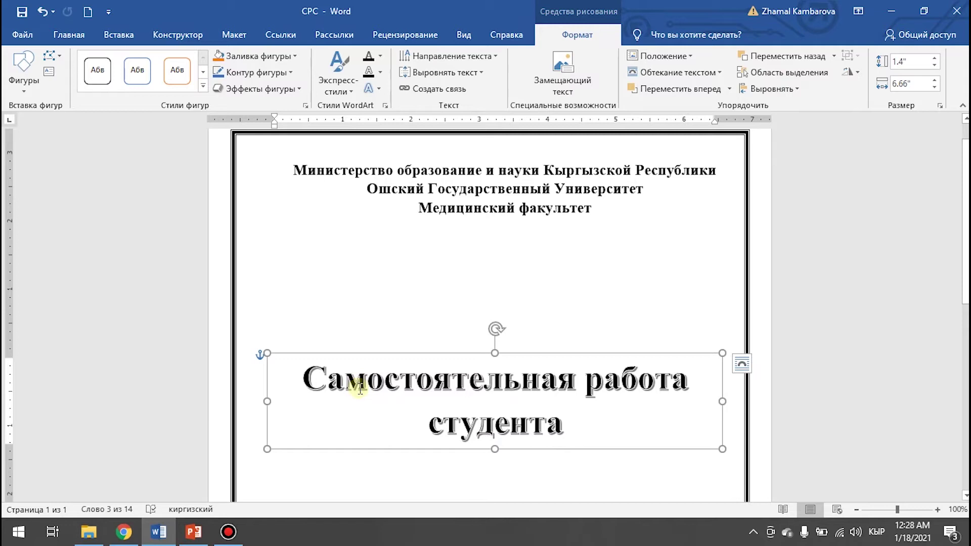
pyautogui.moveTo(306, 381); pyautogui.dragTo(626, 430)
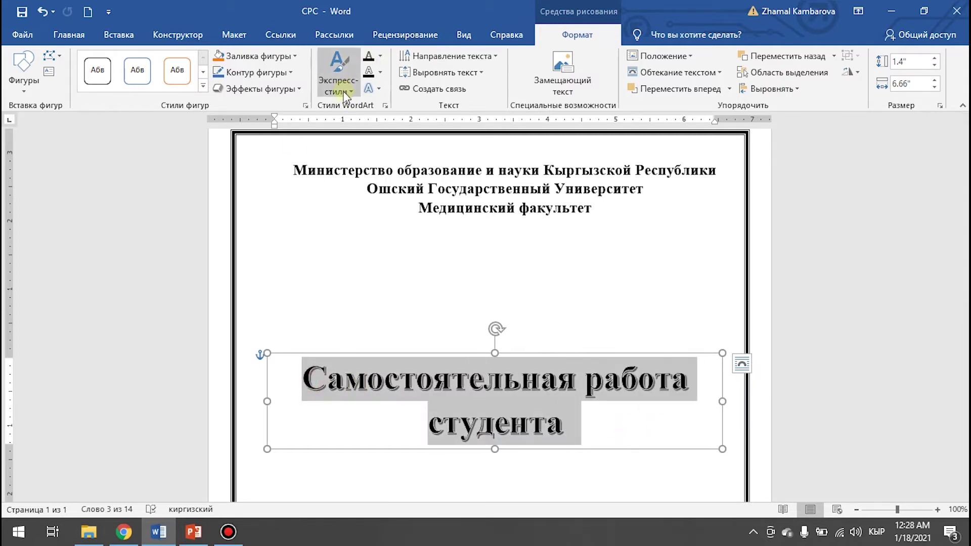
# Step: Switch the WordArt title to a plain black text style
pyautogui.click(294, 57)
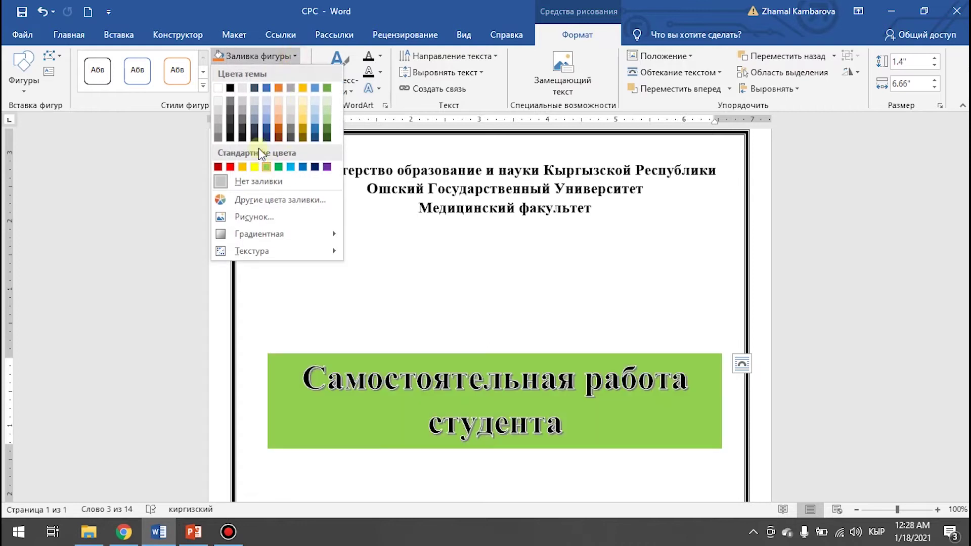
pyautogui.click(149, 149)
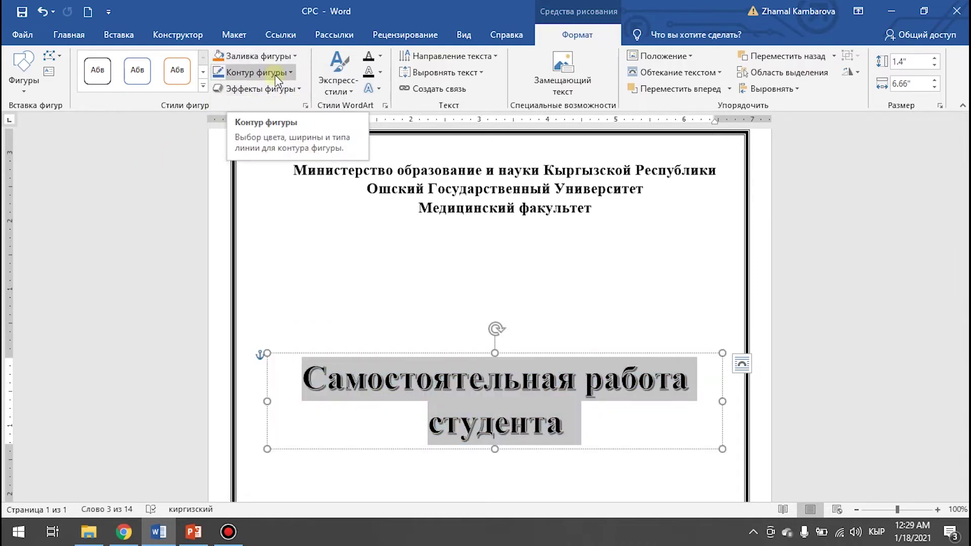
pyautogui.click(342, 88)
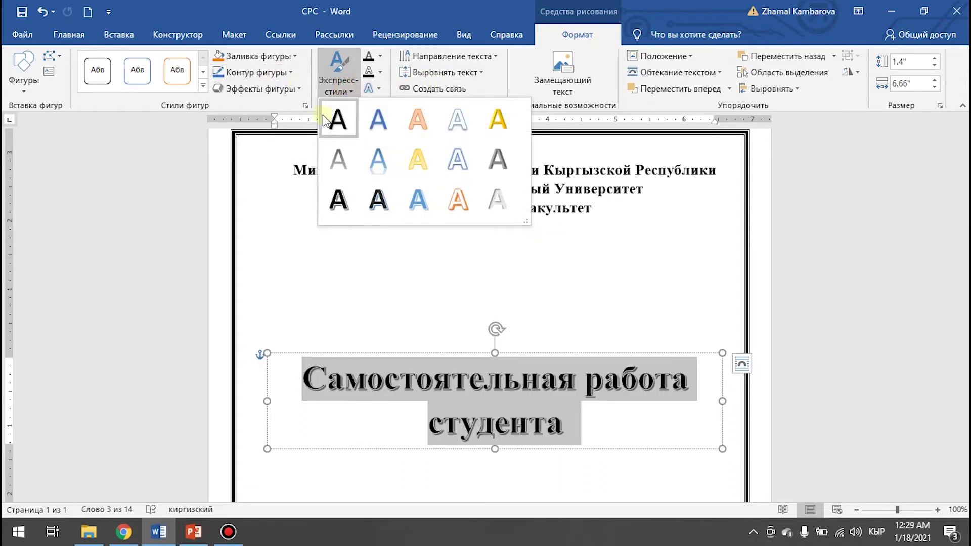
pyautogui.click(344, 123)
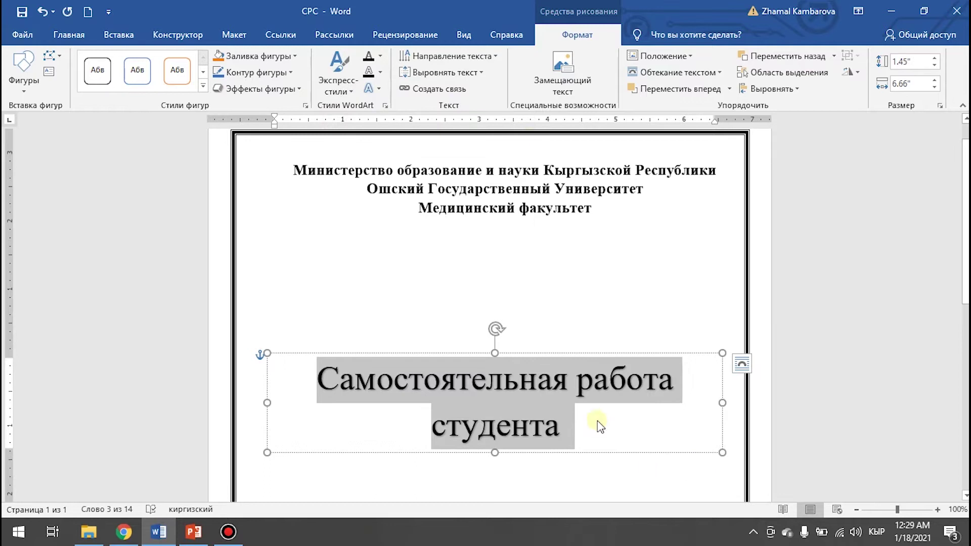
pyautogui.scroll(-5, 597, 417)
pyautogui.scroll(4, 595, 416)
pyautogui.scroll(1, 596, 415)
pyautogui.scroll(-1, 598, 417)
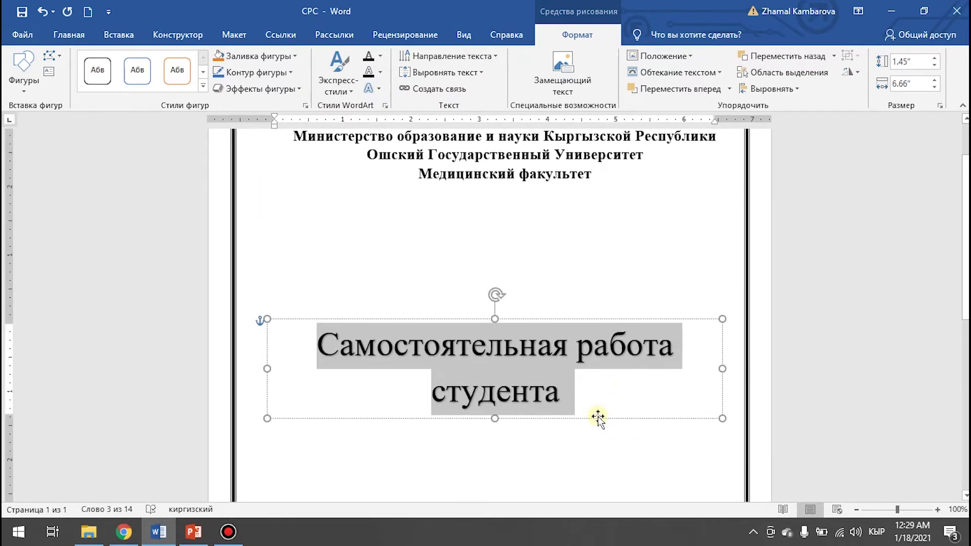
# Step: Make the 'Самостоятельная работа студента' title bold and italic
pyautogui.click(693, 56)
pyautogui.click(554, 228)
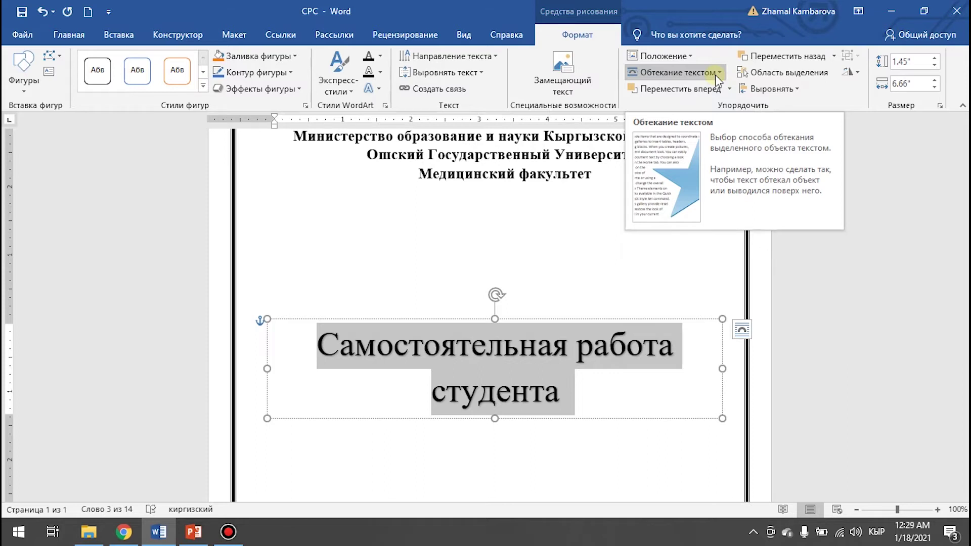
pyautogui.click(668, 76)
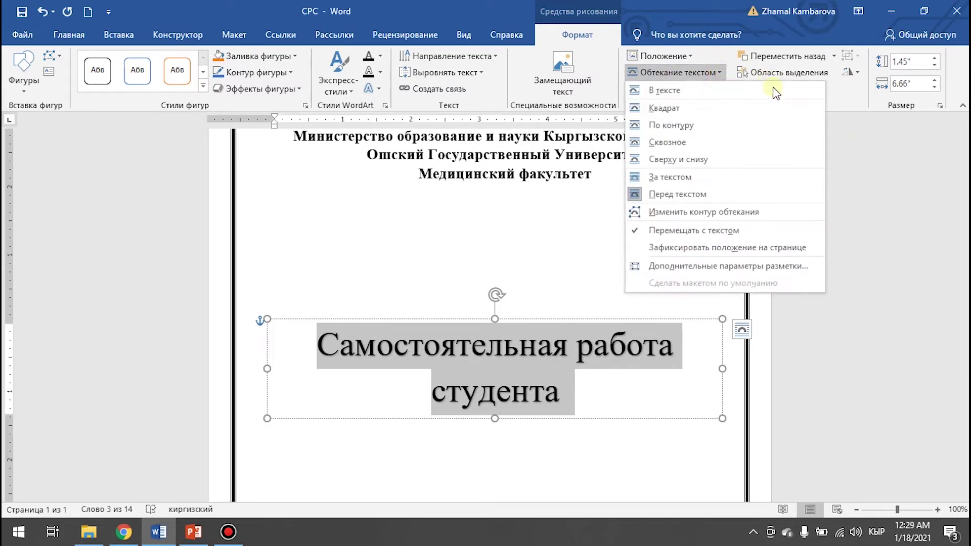
pyautogui.click(582, 215)
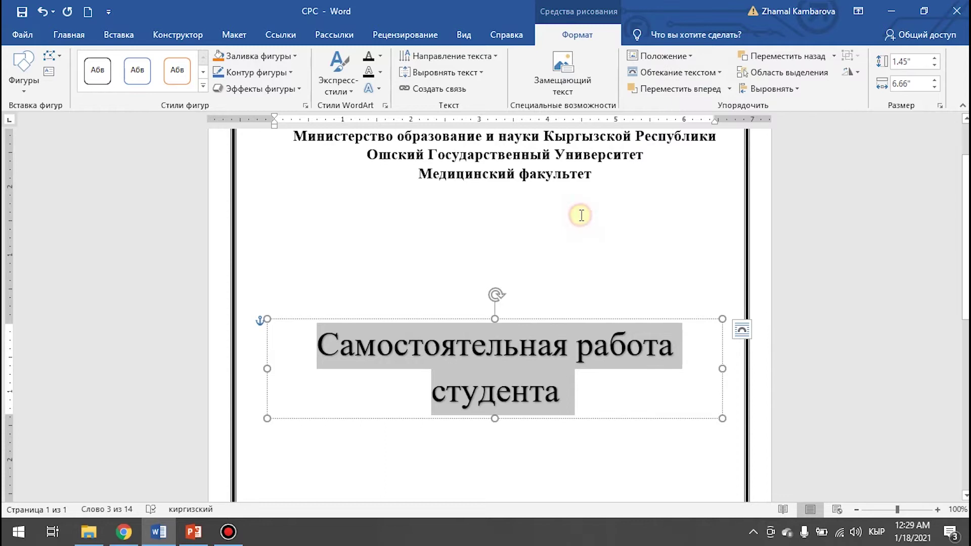
pyautogui.scroll(-5, 481, 257)
pyautogui.scroll(5, 416, 352)
pyautogui.scroll(2, 557, 324)
pyautogui.scroll(-4, 657, 291)
pyautogui.scroll(-1, 689, 281)
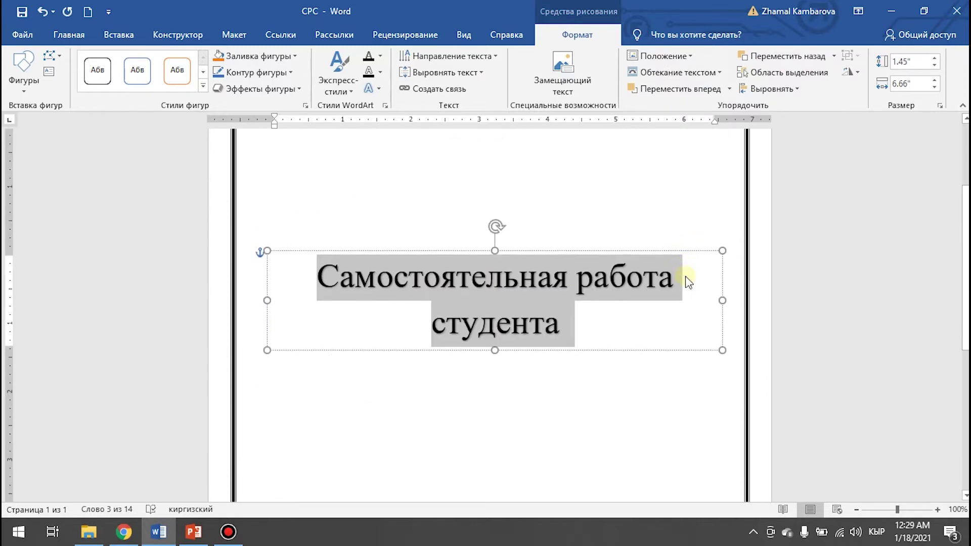
pyautogui.hotkey('ctrl', 'b')
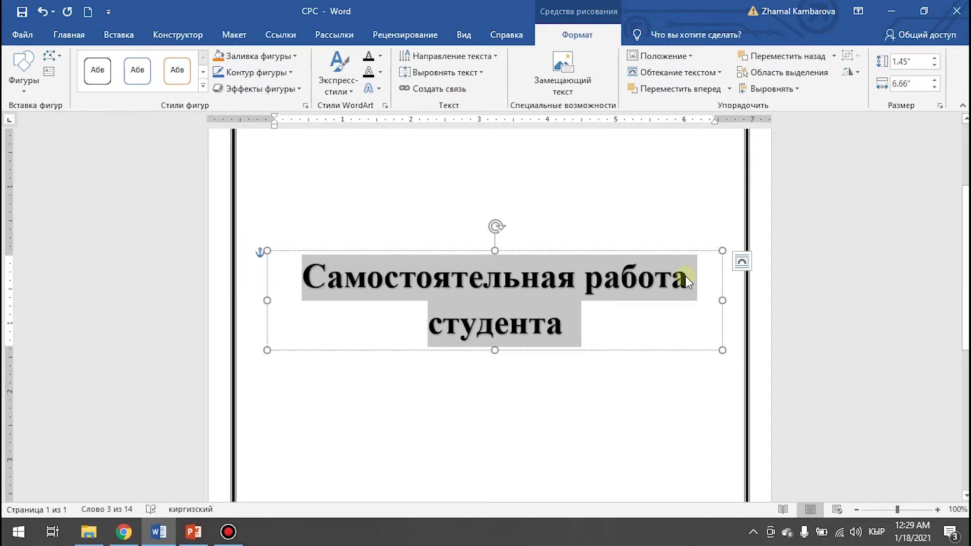
pyautogui.hotkey('ctrl', 'i')
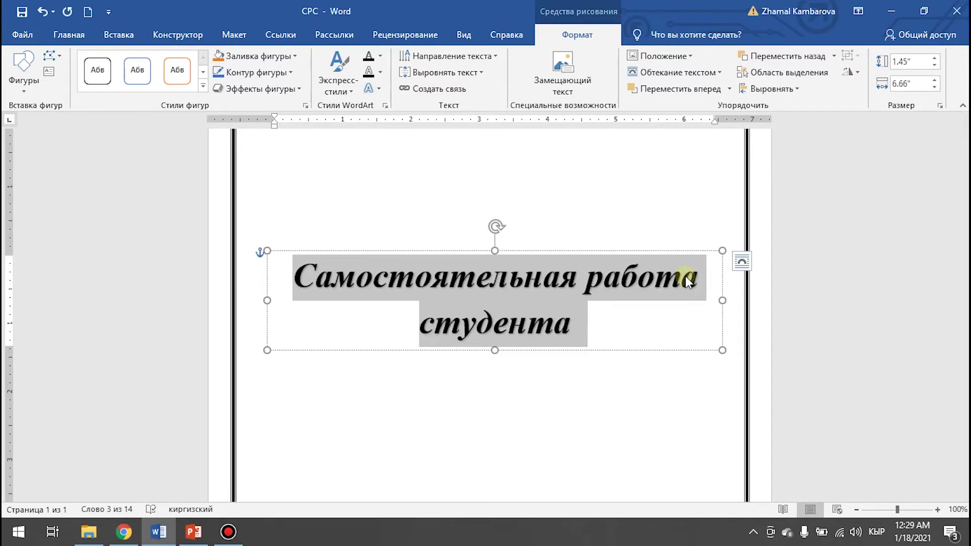
# Step: Type 'На тему:' on the line below the title and start a new line
pyautogui.scroll(3, 686, 282)
pyautogui.scroll(-4, 607, 329)
pyautogui.scroll(-1, 502, 320)
pyautogui.click(502, 320)
pyautogui.scroll(-5, 579, 315)
pyautogui.scroll(4, 585, 308)
pyautogui.press('Down')
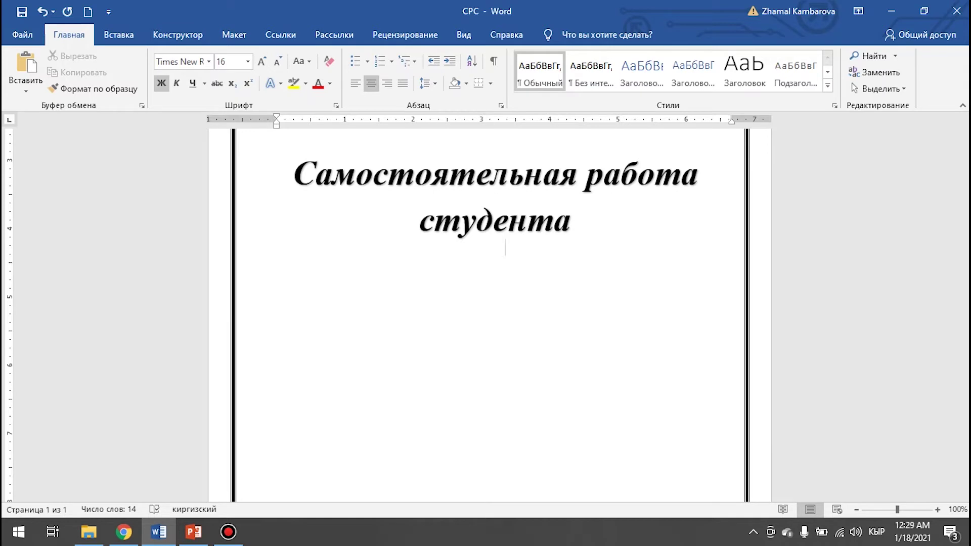
pyautogui.write('На ')
pyautogui.write('тему')
pyautogui.write(':')
pyautogui.press('Return')
# Step: Copy 'Первая помощь' from the Wikipedia first-aid article and paste it under 'На тему:'
pyautogui.click(128, 521)
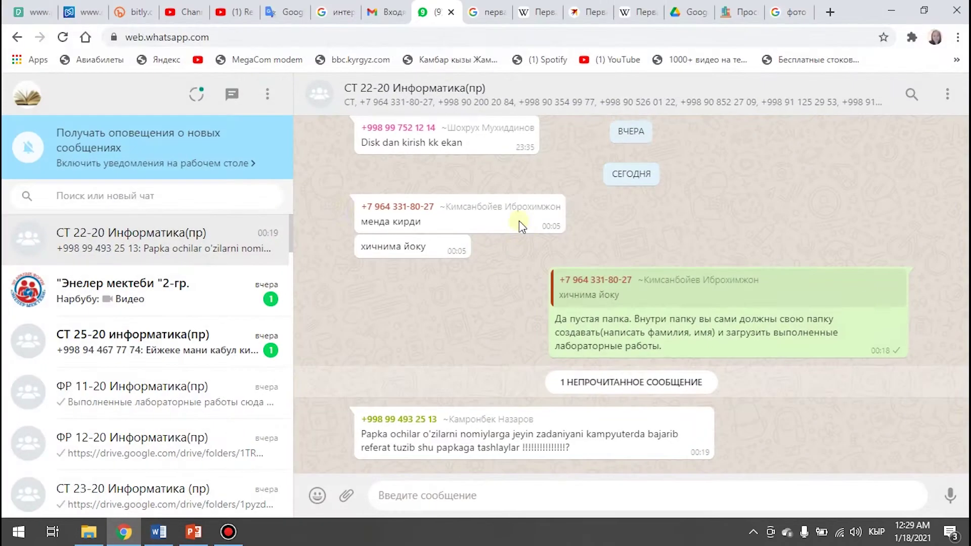
pyautogui.click(539, 11)
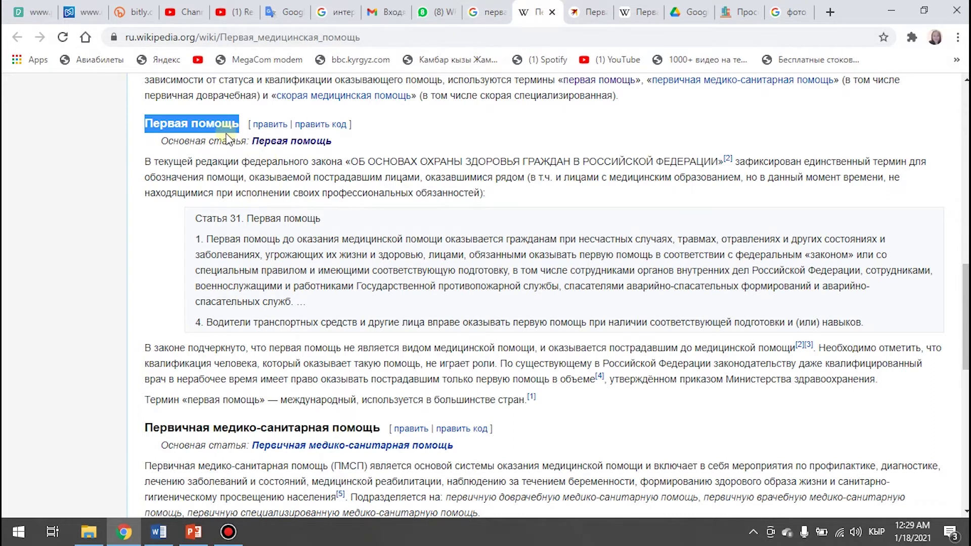
pyautogui.click(158, 532)
pyautogui.write('Первая помощь')
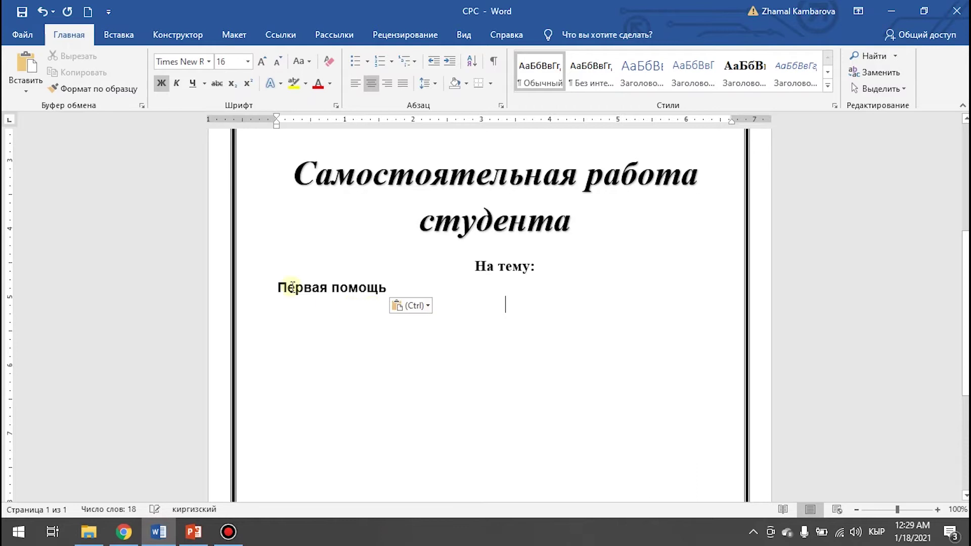
# Step: Centre 'Первая помощь' and set it in Times New Roman 24 pt
pyautogui.moveTo(395, 288); pyautogui.dragTo(266, 289)
pyautogui.click(379, 84)
pyautogui.click(208, 61)
pyautogui.click(197, 146)
pyautogui.click(260, 61)
pyautogui.click(261, 61)
pyautogui.click(262, 61)
pyautogui.click(262, 61)
pyautogui.click(262, 61)
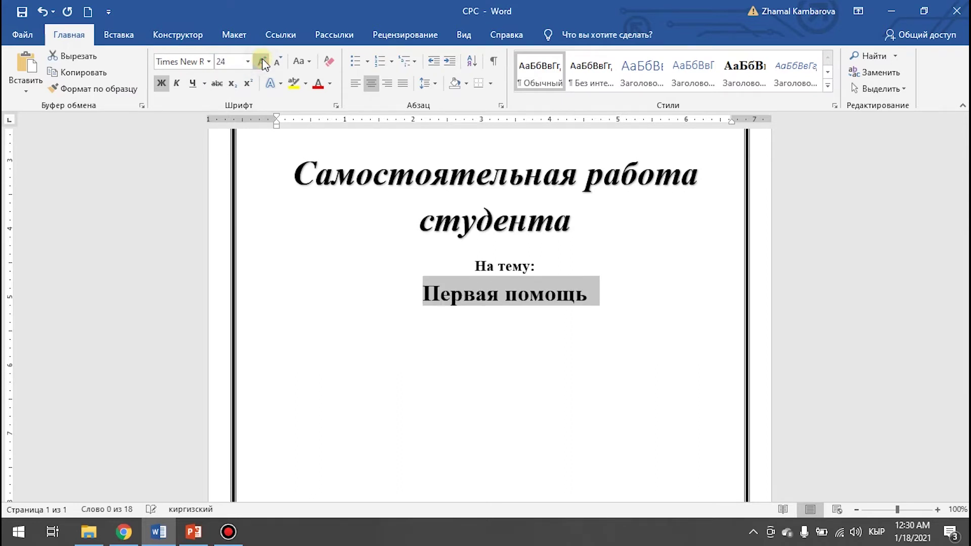
# Step: Mark 'Первая помощь' as a level 1 table-of-contents heading, keeping it centred
pyautogui.click(279, 37)
pyautogui.click(116, 61)
pyautogui.click(126, 88)
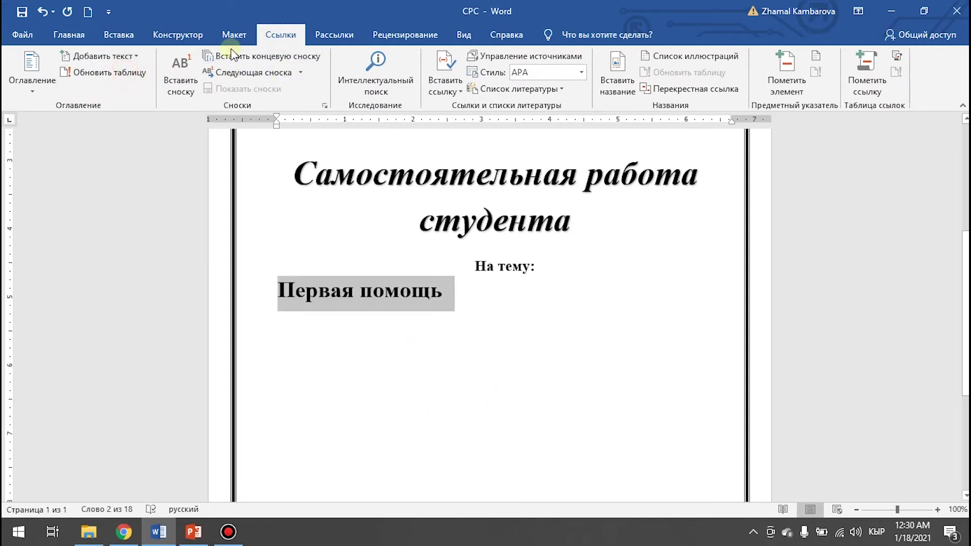
pyautogui.click(69, 34)
pyautogui.click(375, 90)
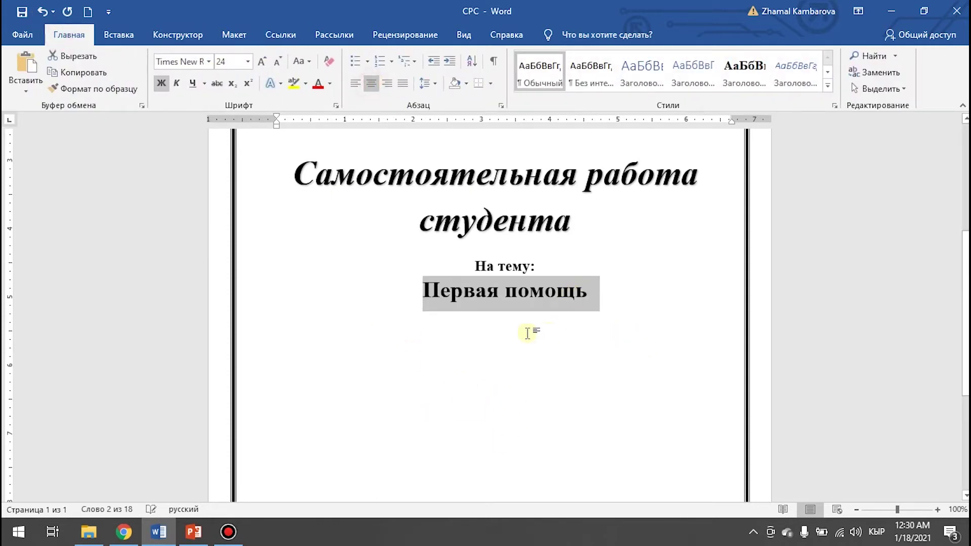
pyautogui.click(531, 419)
pyautogui.scroll(-3, 543, 435)
# Step: Add the centred line 'Выполнил(а): студент 1 курса' below the topic
pyautogui.press('Return')
pyautogui.press('Return')
pyautogui.press('Return')
pyautogui.press('Return')
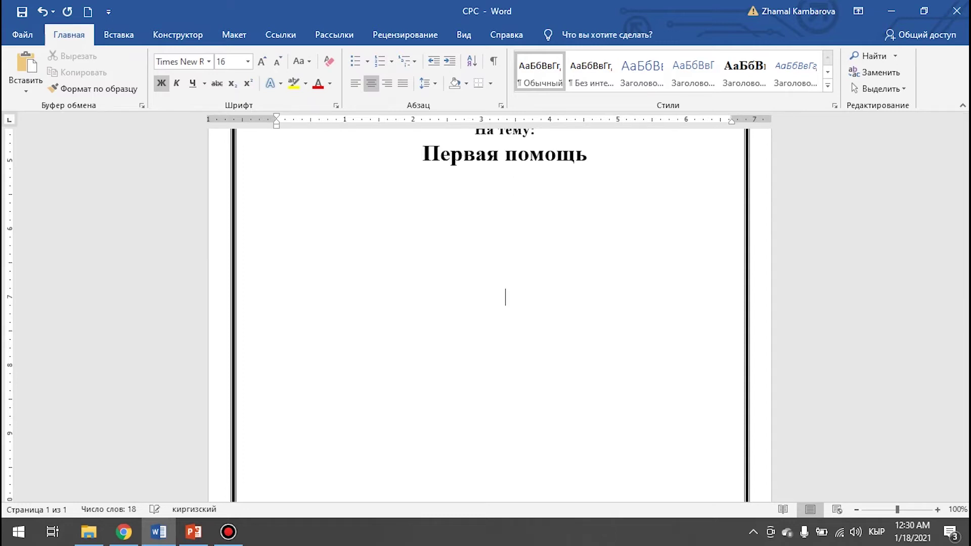
pyautogui.write('выполнил')
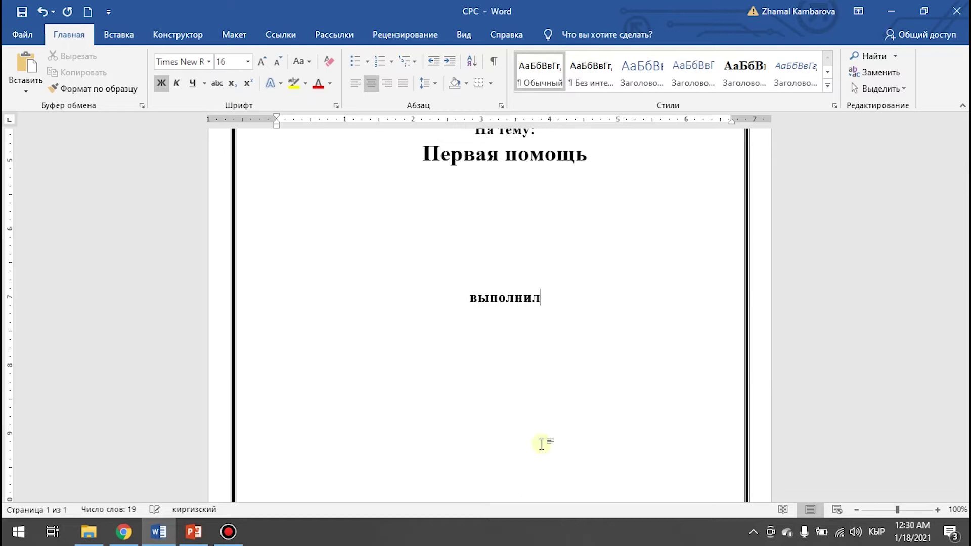
pyautogui.write('()')
pyautogui.press('Left')
pyautogui.write('а)')
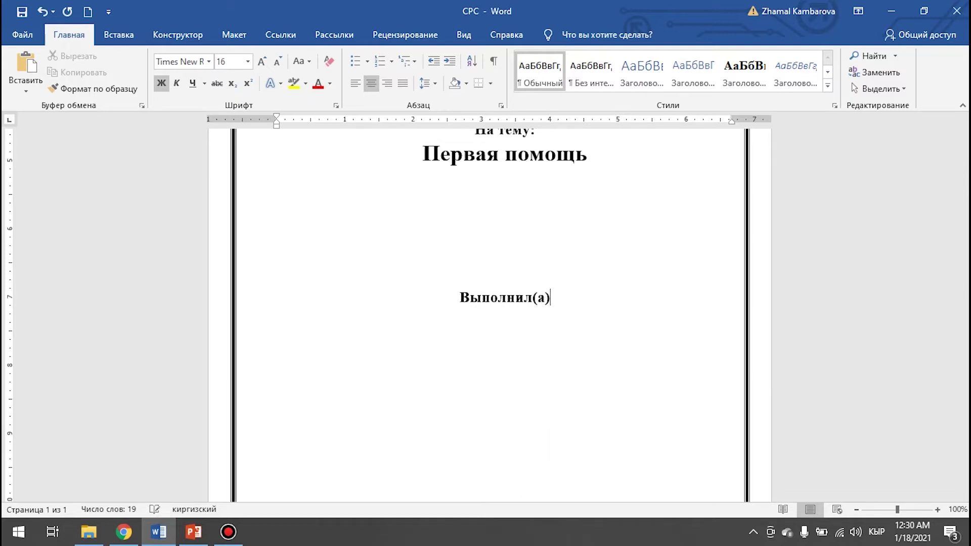
pyautogui.write(': ')
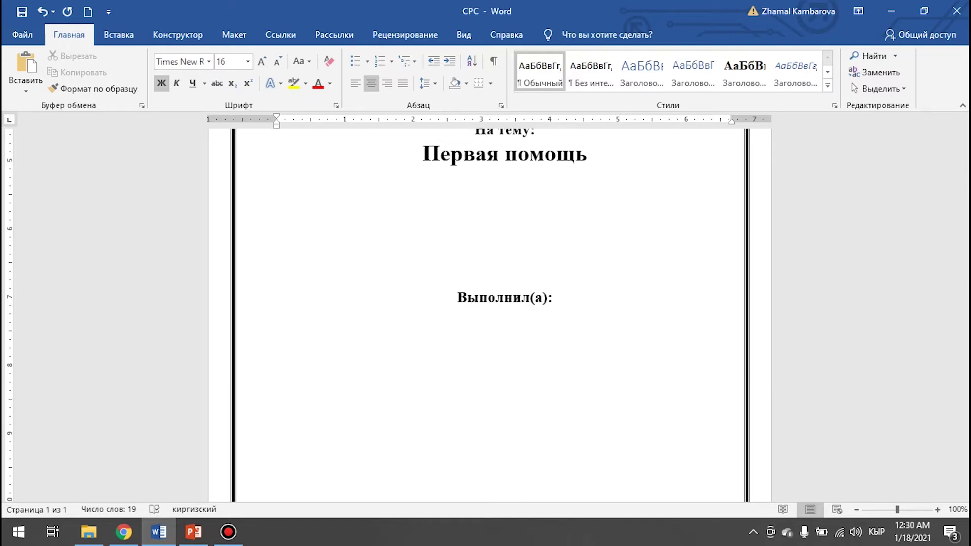
pyautogui.write('с')
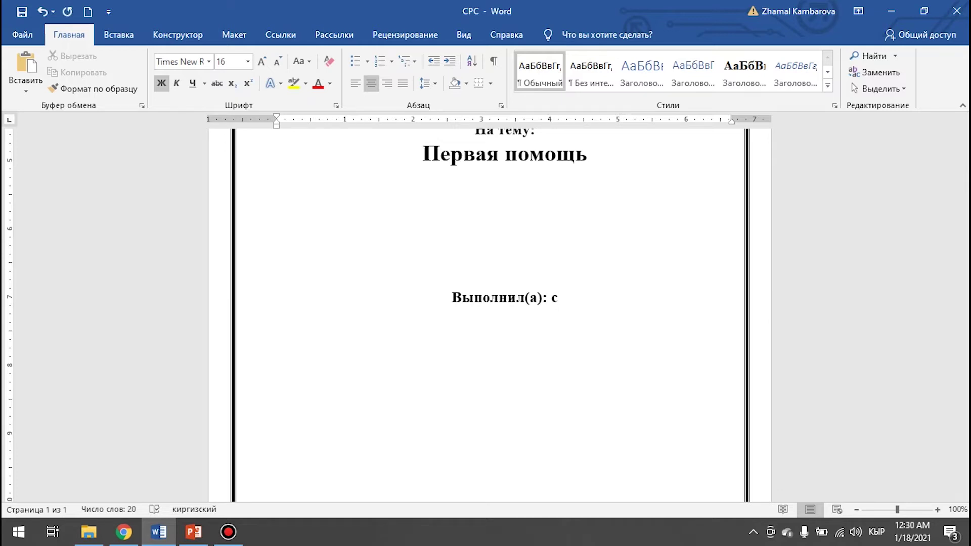
pyautogui.press('BackSpace')
pyautogui.write('студент 1 курса')
# Step: Add the student's name and 'Проверил(а):' with the teacher's name, then select the three lines
pyautogui.press('Return')
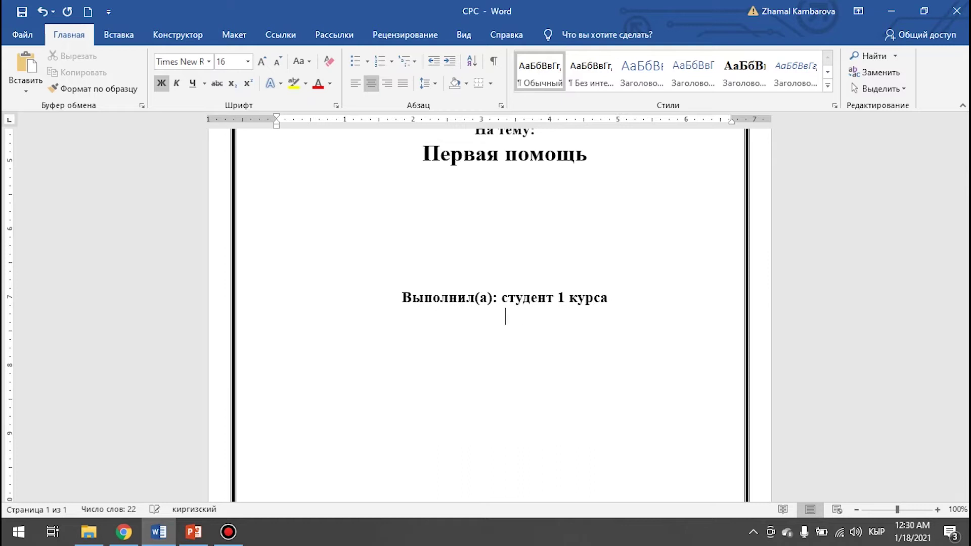
pyautogui.write('Аманова')
pyautogui.write('Айдай')
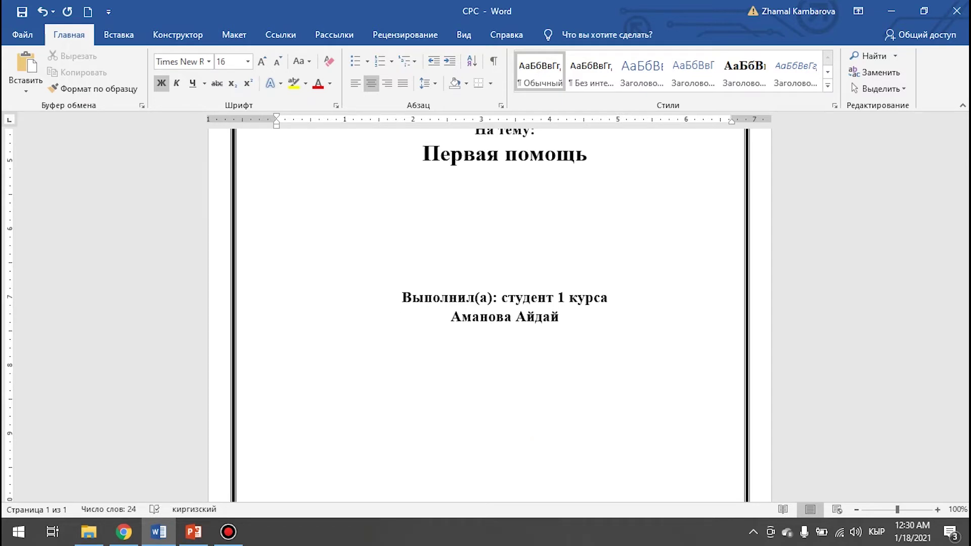
pyautogui.write('проверил')
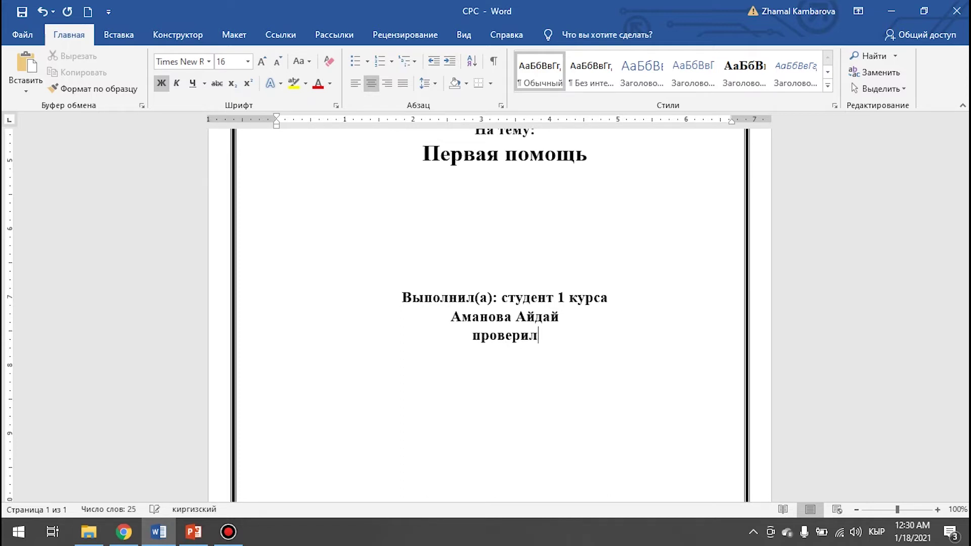
pyautogui.write('()')
pyautogui.press('Left')
pyautogui.write('а)')
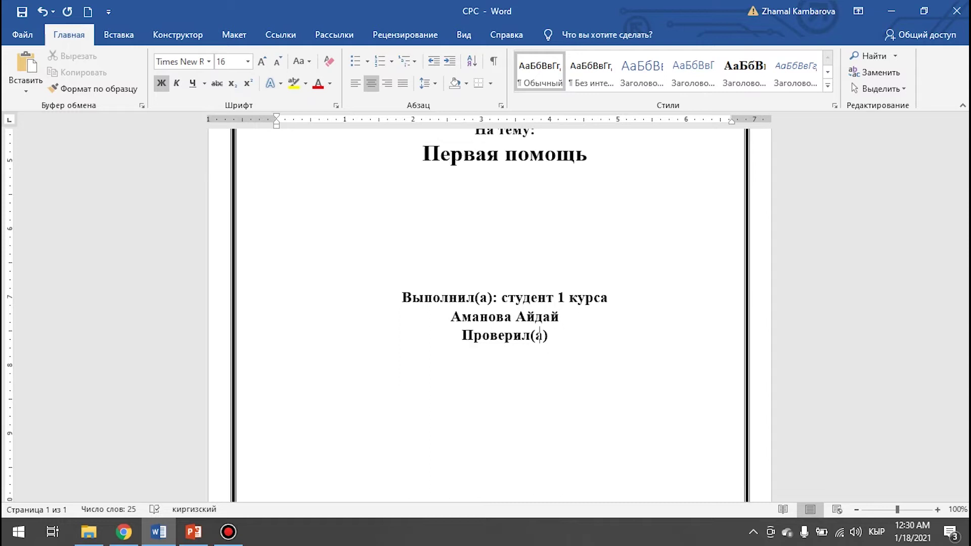
pyautogui.write(': ')
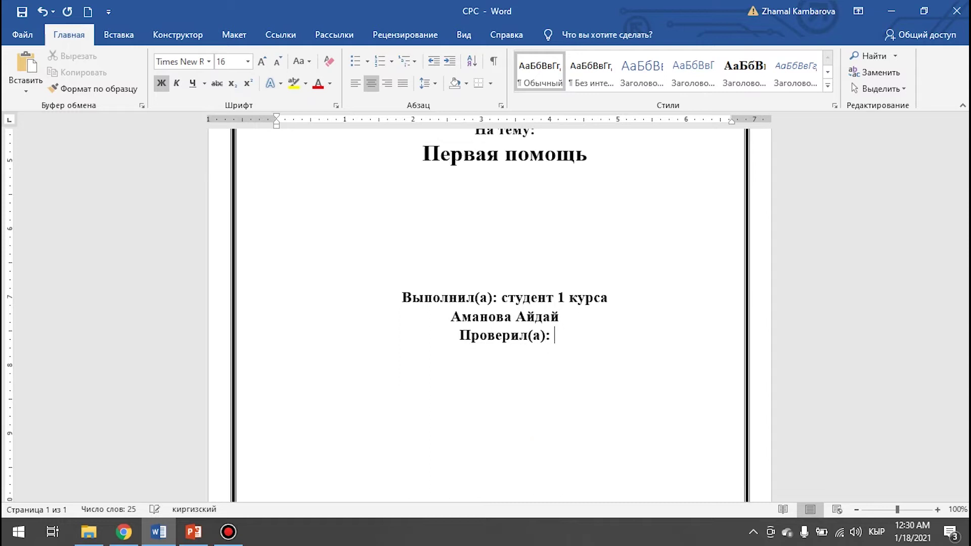
pyautogui.write('Маманова Роза')
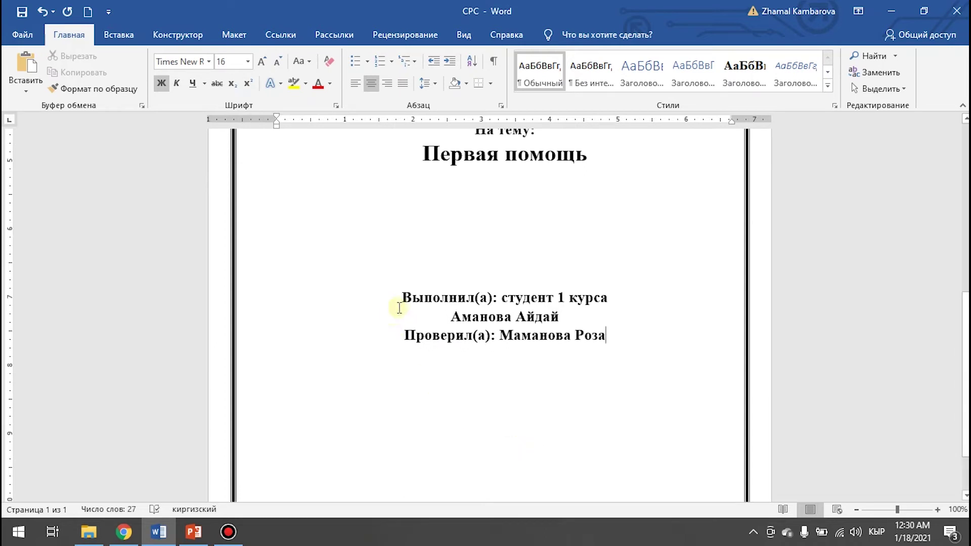
pyautogui.moveTo(394, 298); pyautogui.dragTo(613, 335)
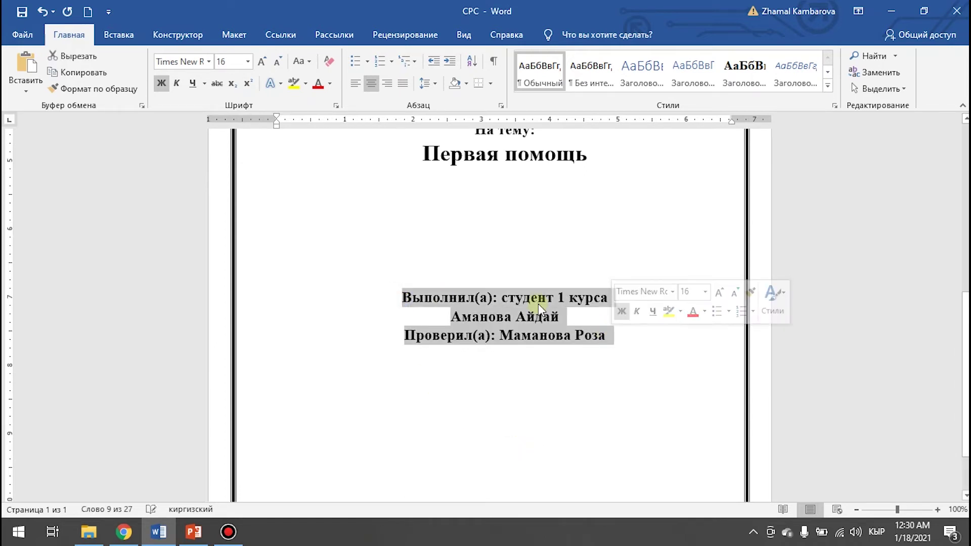
# Step: Left-align the author and checker lines and indent them five steps to the right
pyautogui.click(355, 83)
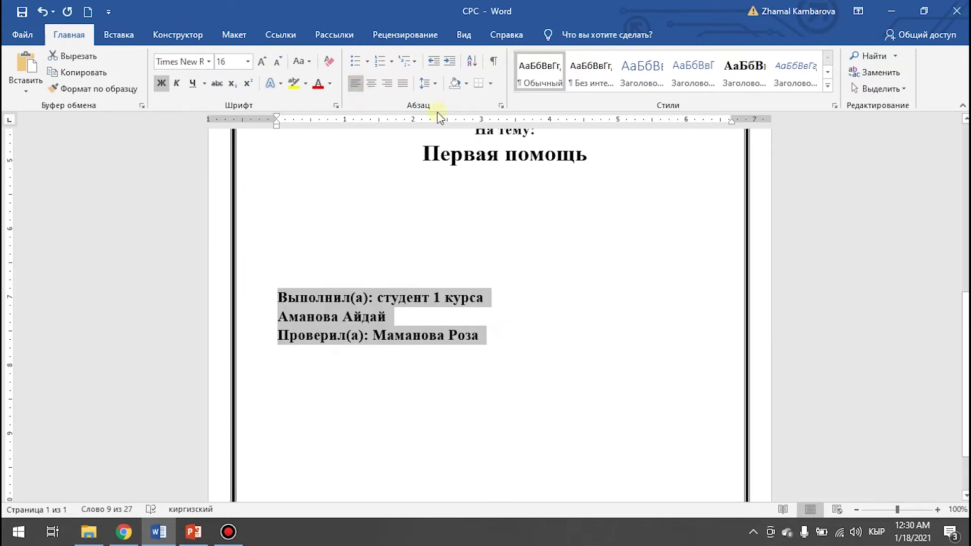
pyautogui.click(450, 62)
pyautogui.click(449, 61)
pyautogui.click(450, 62)
pyautogui.click(450, 60)
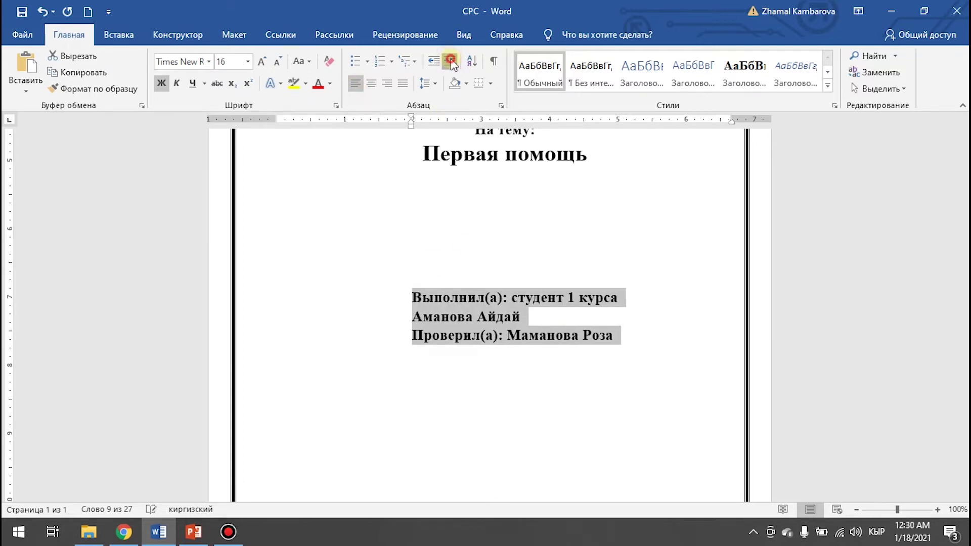
pyautogui.click(451, 59)
pyautogui.click(451, 59)
pyautogui.click(450, 60)
pyautogui.scroll(4, 504, 396)
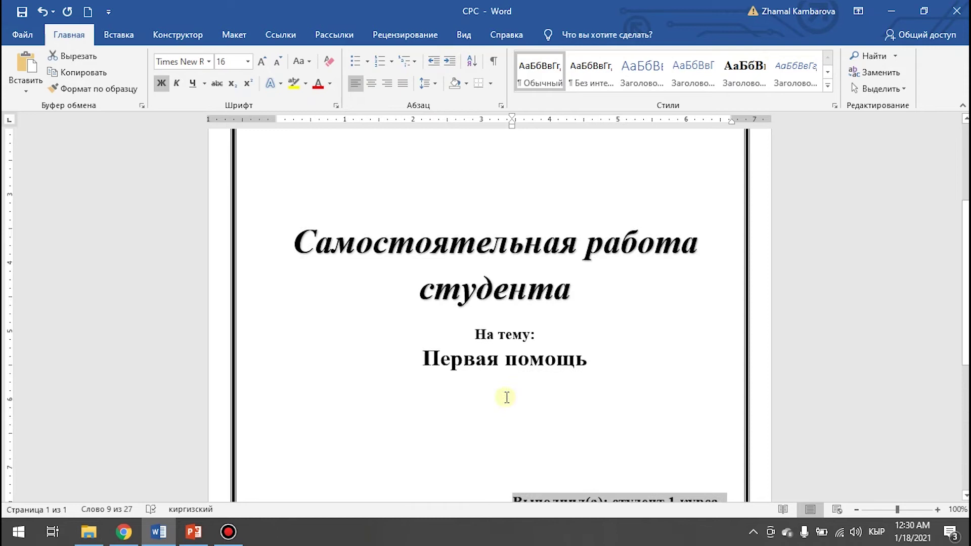
pyautogui.scroll(-5, 488, 395)
# Step: Add the line 'Ош 2021 г.' below the signature block
pyautogui.click(524, 286)
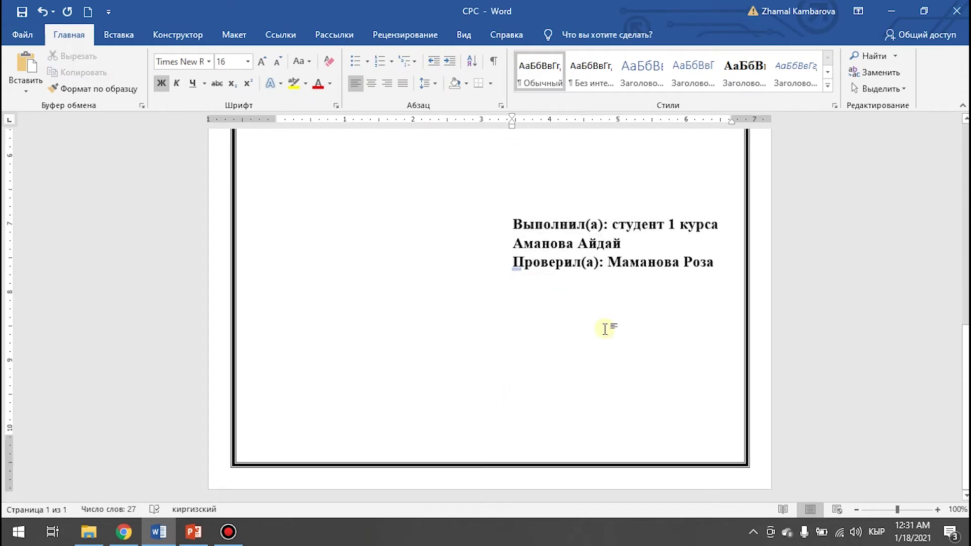
pyautogui.click(721, 260)
pyautogui.press('Return')
pyautogui.press('Return')
pyautogui.press('Return')
pyautogui.press('Return')
pyautogui.press('Return')
pyautogui.press('Return')
pyautogui.press('Return')
pyautogui.press('Return')
pyautogui.write('Ош ')
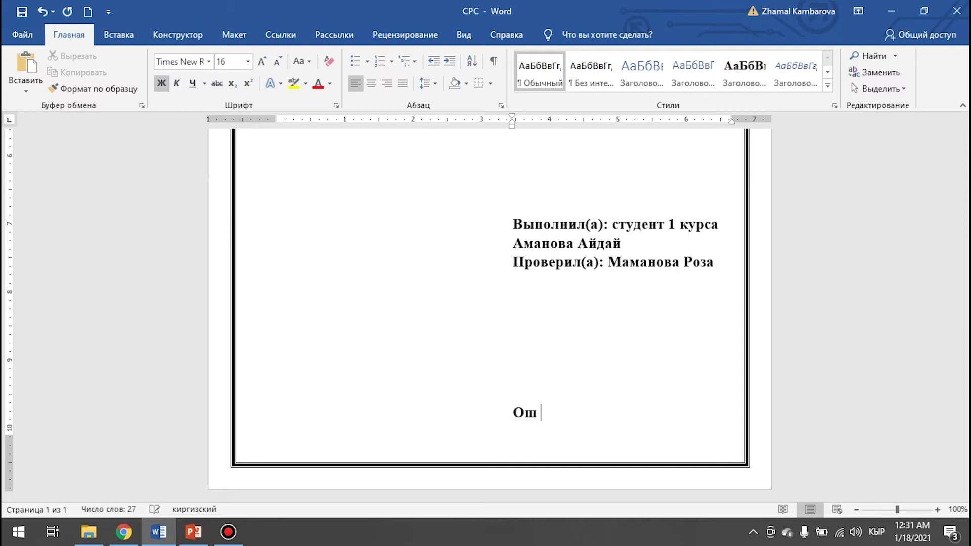
pyautogui.write('2021 г.')
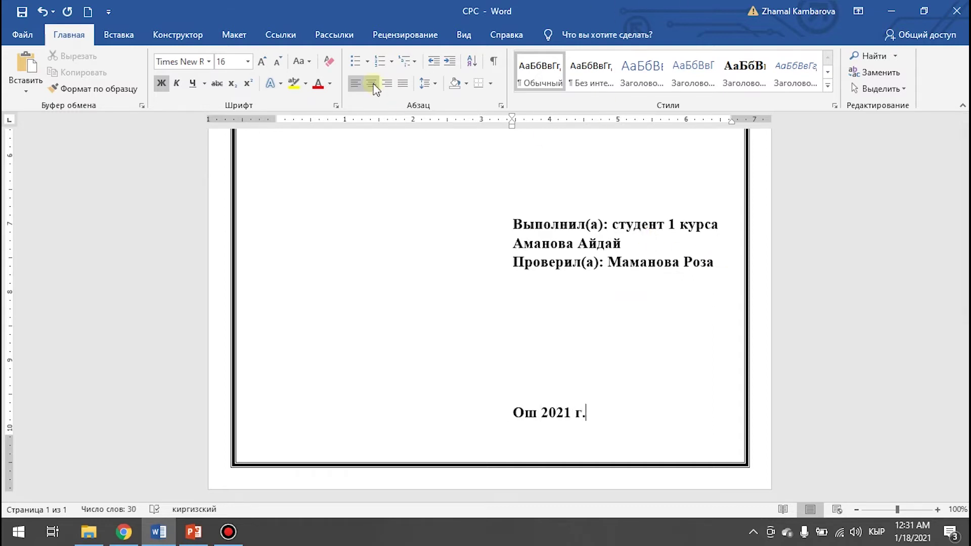
# Step: Centre the 'Ош 2021 г.' line and decrease its indent four times
pyautogui.click(372, 83)
pyautogui.click(429, 63)
pyautogui.click(429, 63)
pyautogui.click(429, 64)
pyautogui.click(429, 63)
pyautogui.click(428, 63)
pyautogui.click(428, 63)
pyautogui.click(427, 62)
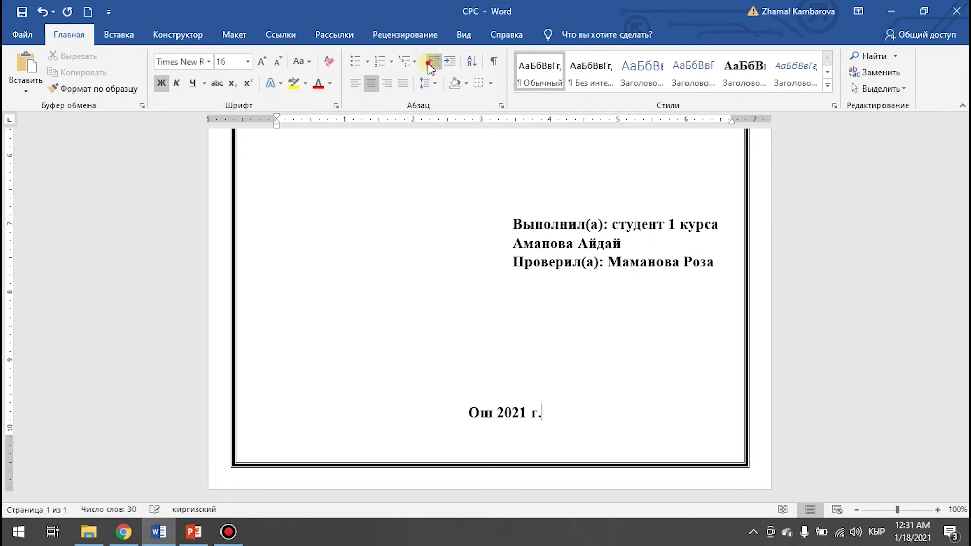
# Step: Zoom out until the whole title page fits in view
pyautogui.click(572, 347)
pyautogui.scroll(6, 334, 299)
pyautogui.scroll(-3, 336, 279)
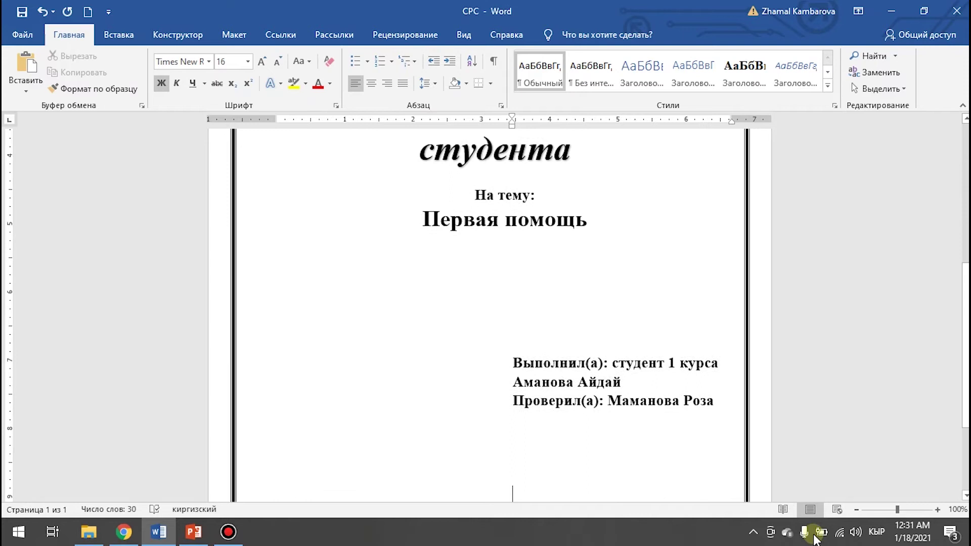
pyautogui.click(858, 510)
pyautogui.click(859, 509)
pyautogui.click(859, 509)
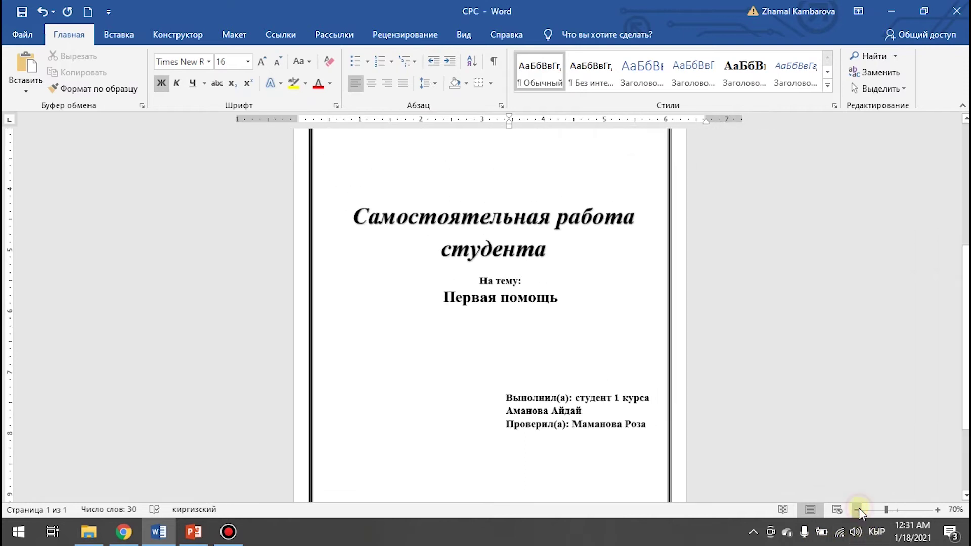
pyautogui.click(859, 509)
pyautogui.click(858, 510)
pyautogui.click(858, 510)
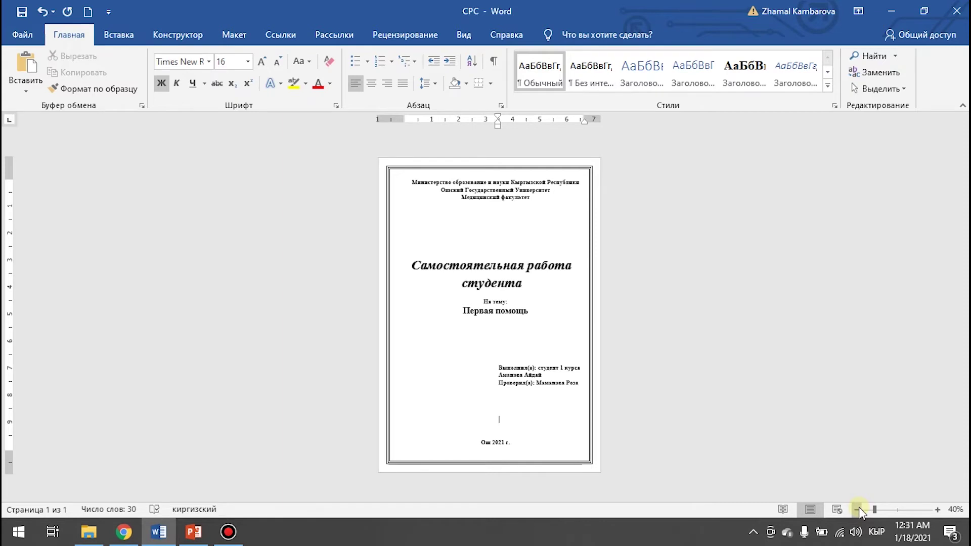
# Step: Zoom back in and start a new page after 'Ош 2021 г.'
pyautogui.click(937, 510)
pyautogui.click(936, 510)
pyautogui.click(936, 510)
pyautogui.click(936, 510)
pyautogui.click(936, 511)
pyautogui.click(936, 510)
pyautogui.scroll(-1, 582, 465)
pyautogui.click(573, 454)
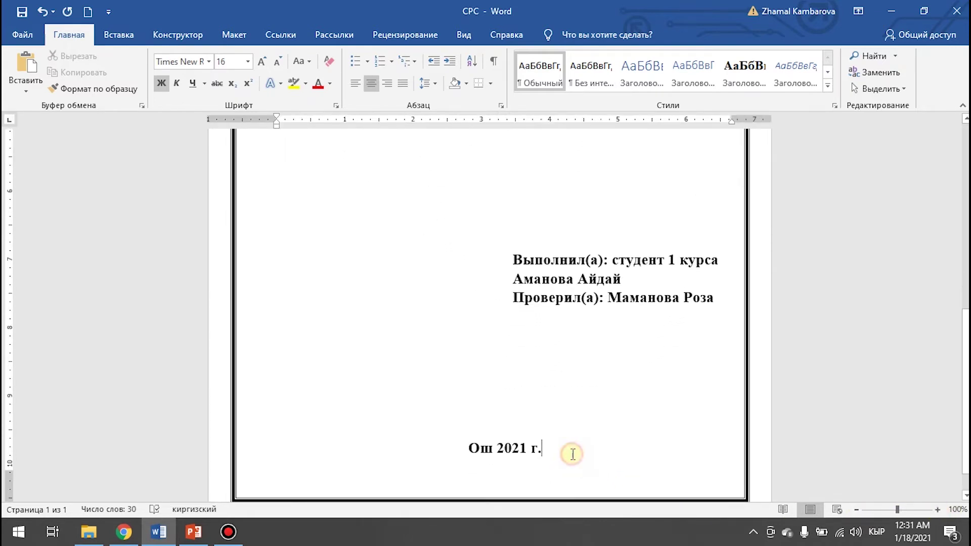
pyautogui.press('Return')
# Step: Copy the 'Первая помощь' topic heading and paste it onto page 2
pyautogui.scroll(3, 557, 441)
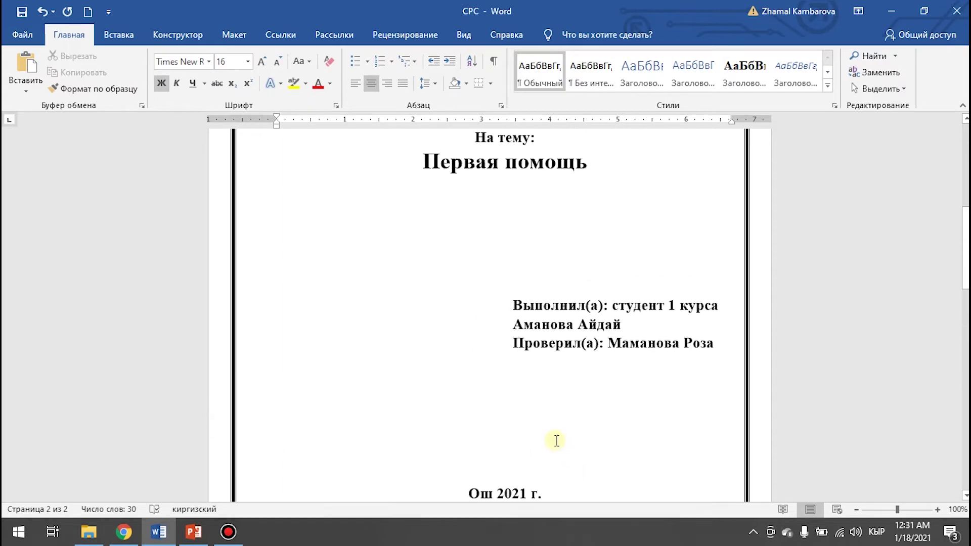
pyautogui.scroll(3, 557, 440)
pyautogui.moveTo(420, 299); pyautogui.dragTo(633, 306)
pyautogui.hotkey('ctrl', 'c')
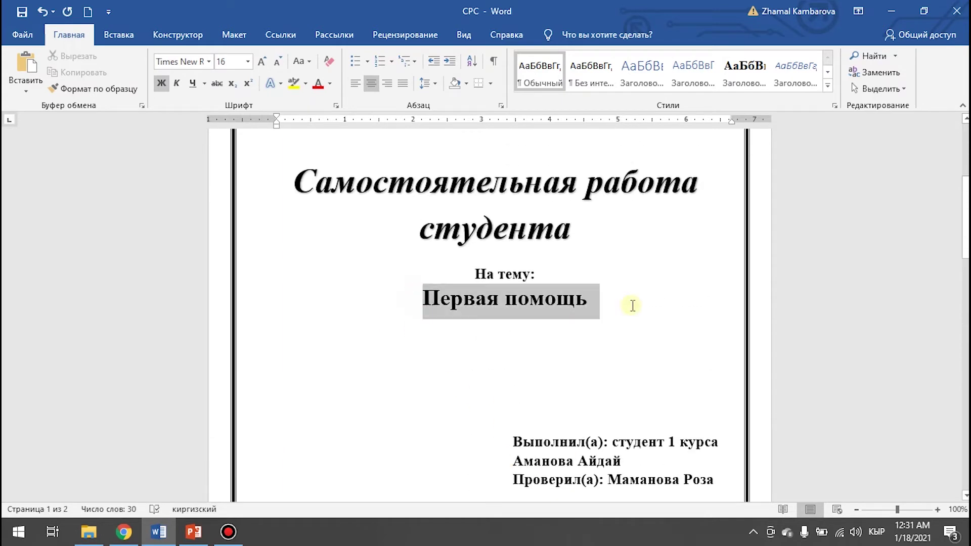
pyautogui.scroll(-1, 471, 466)
pyautogui.scroll(-4, 474, 469)
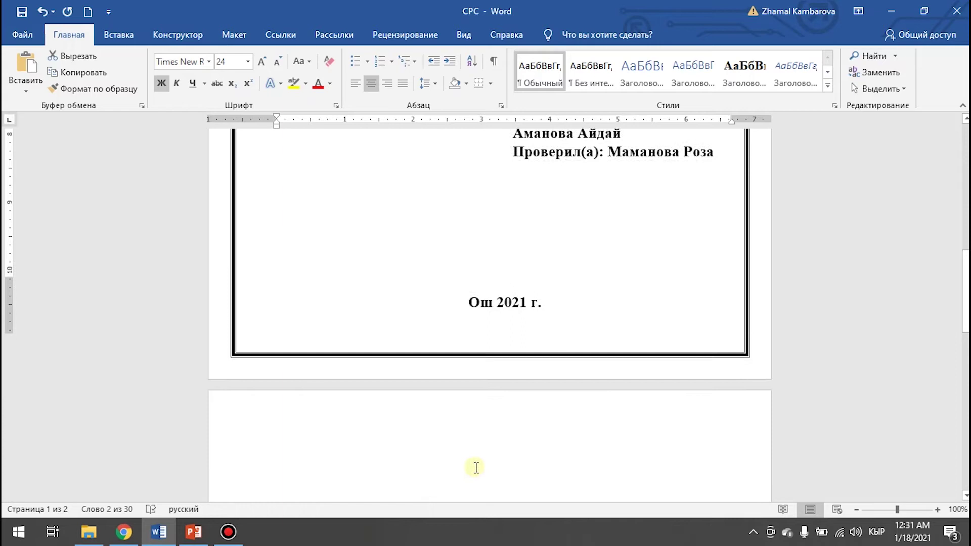
pyautogui.scroll(-2, 474, 470)
pyautogui.click(486, 401)
pyautogui.hotkey('ctrl', 'v')
# Step: Add a 'Тема:' line above the pasted heading
pyautogui.click(414, 401)
pyautogui.press('Return')
pyautogui.click(555, 416)
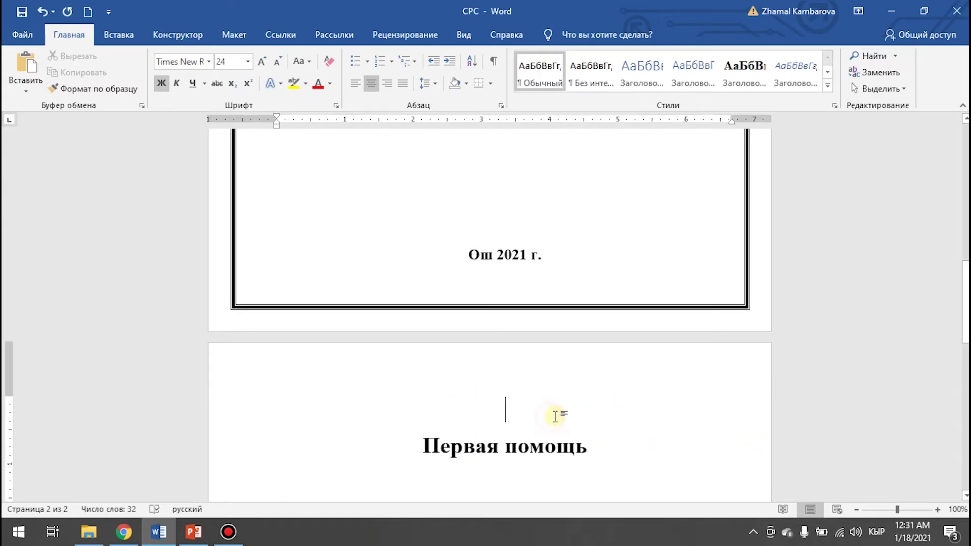
pyautogui.write('Тема')
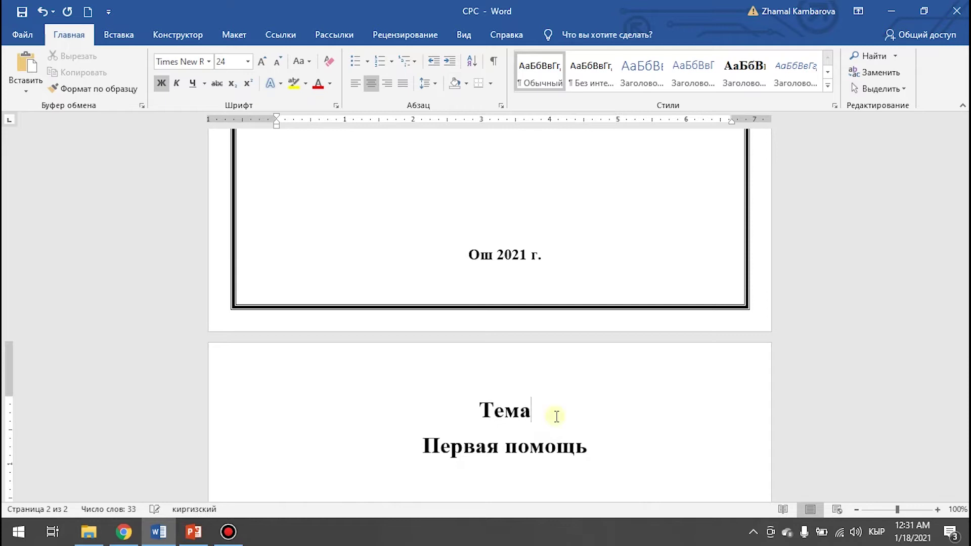
pyautogui.write(':')
# Step: Shrink the 'Тема:' and 'Первая помощь' lines to 18 pt and remove spacing after them
pyautogui.moveTo(475, 409); pyautogui.dragTo(673, 459)
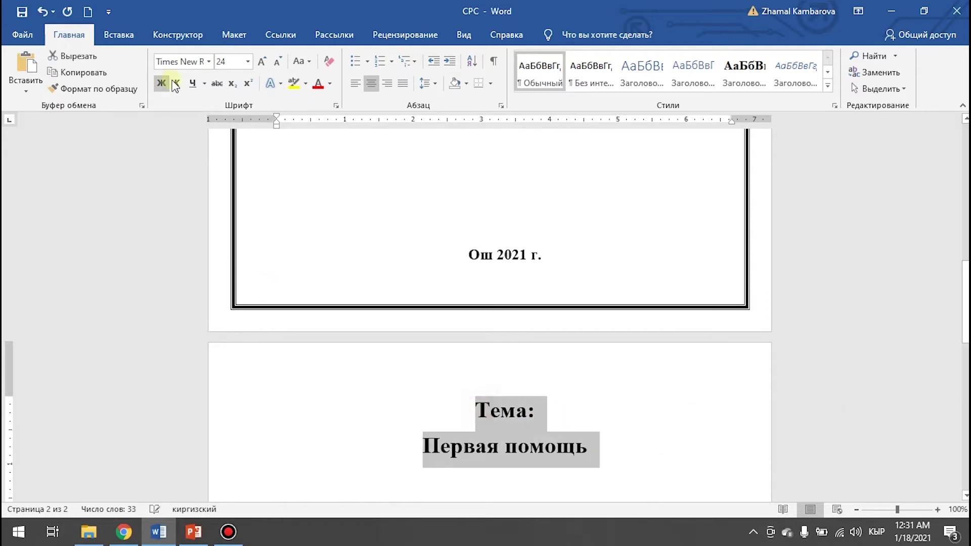
pyautogui.click(276, 62)
pyautogui.click(277, 63)
pyautogui.click(276, 62)
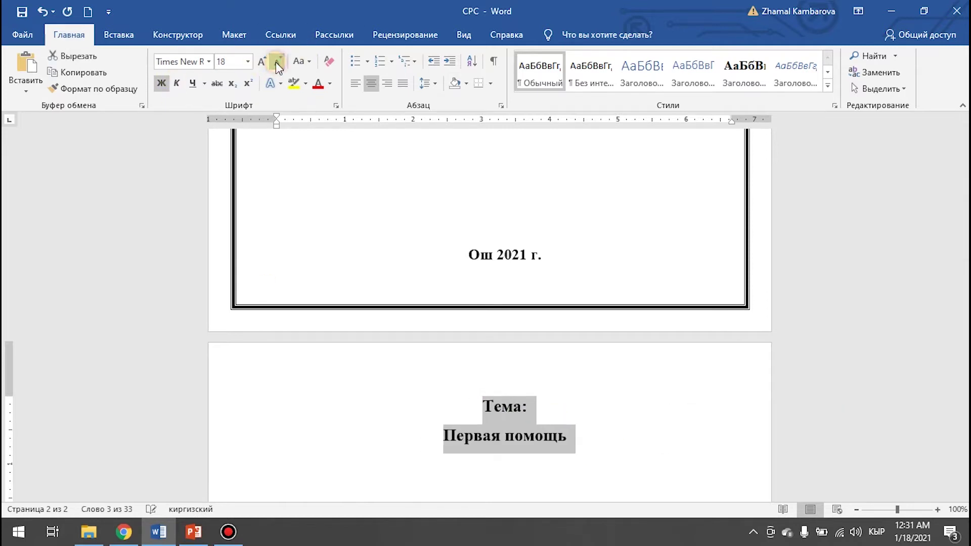
pyautogui.click(234, 35)
pyautogui.click(479, 92)
pyautogui.click(479, 92)
# Step: Start a new left-aligned line below the heading
pyautogui.scroll(-3, 516, 213)
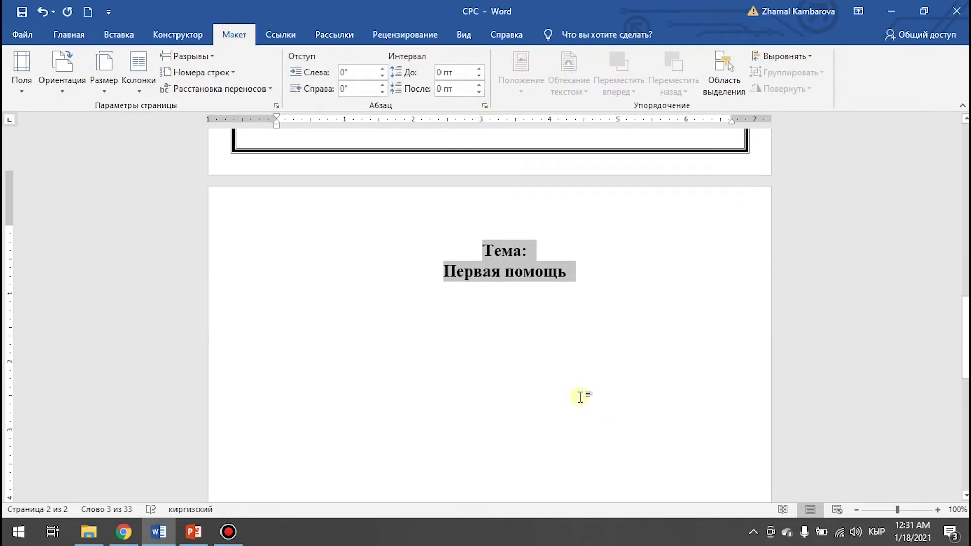
pyautogui.click(566, 284)
pyautogui.press('Return')
pyautogui.hotkey('ctrl', 'l')
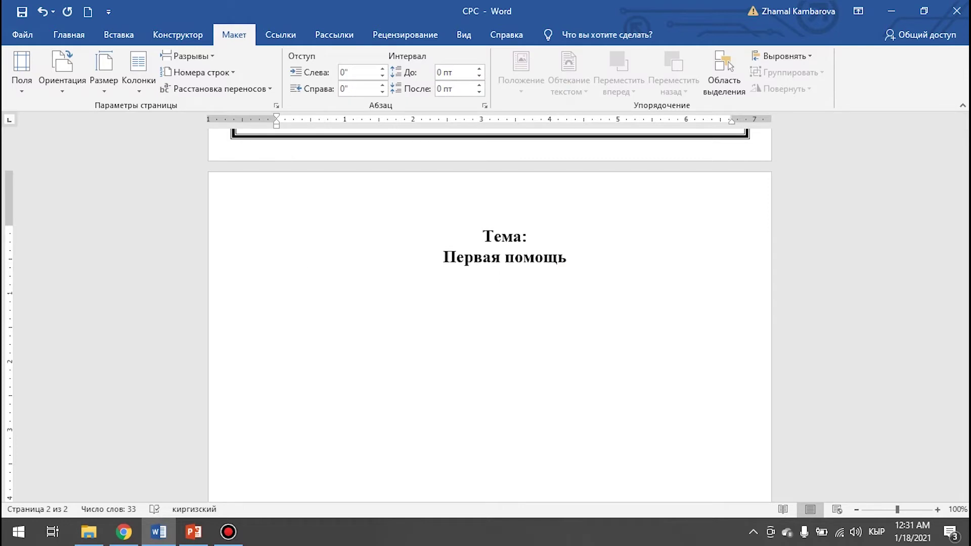
# Step: Type 'План:' and start a '1)'-style numbered list beneath it
pyautogui.write('План:')
pyautogui.press('Return')
pyautogui.click(76, 34)
pyautogui.click(391, 62)
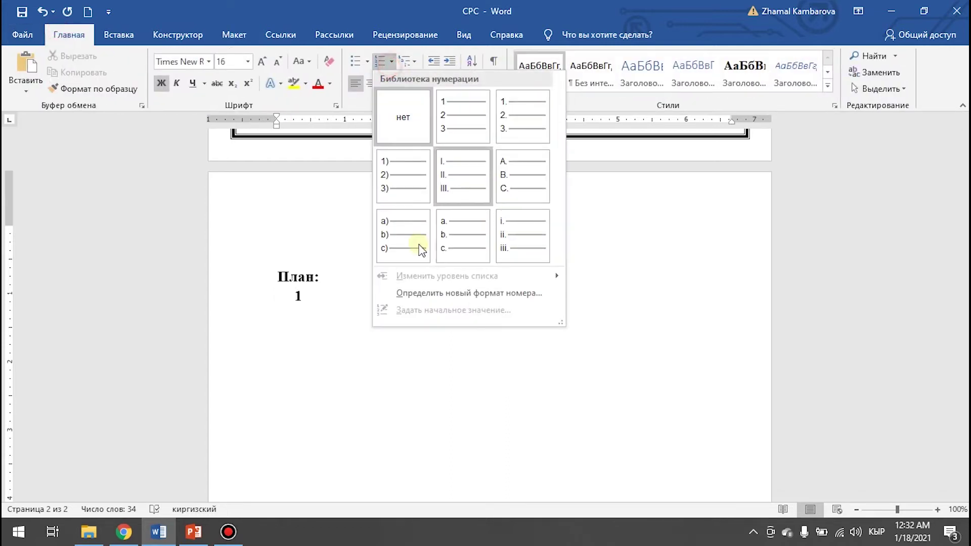
pyautogui.click(388, 188)
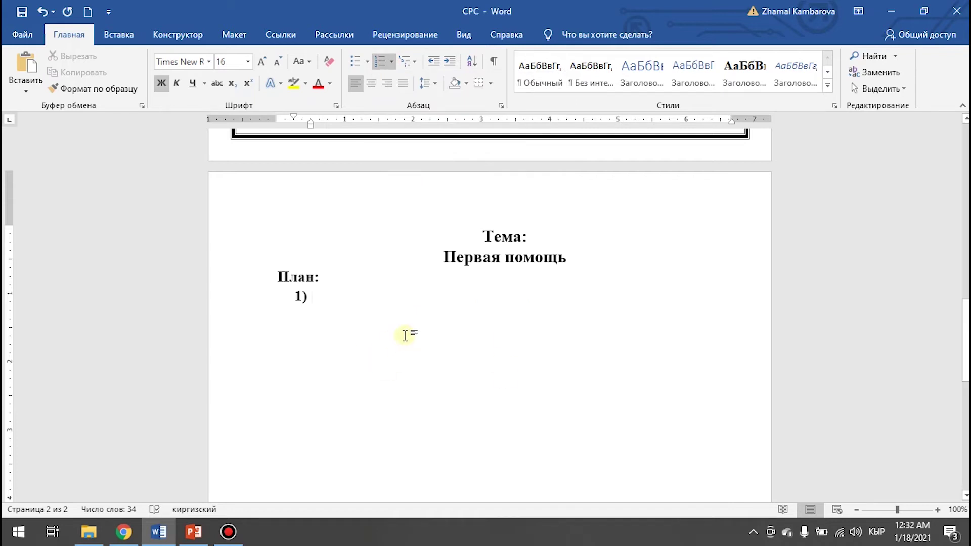
# Step: Enter plan items 'Введение' and 'Первая помощь', beginning item 3
pyautogui.write('введение')
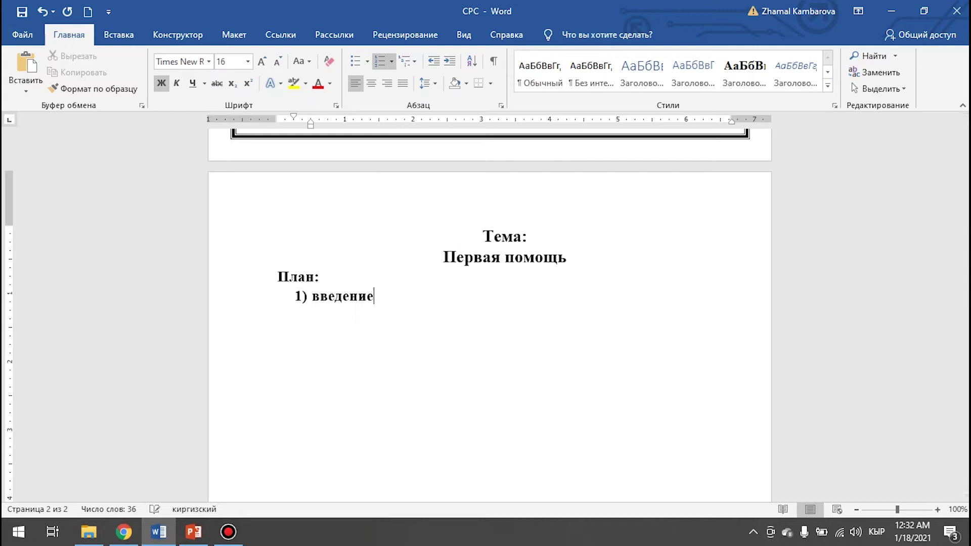
pyautogui.press('Return')
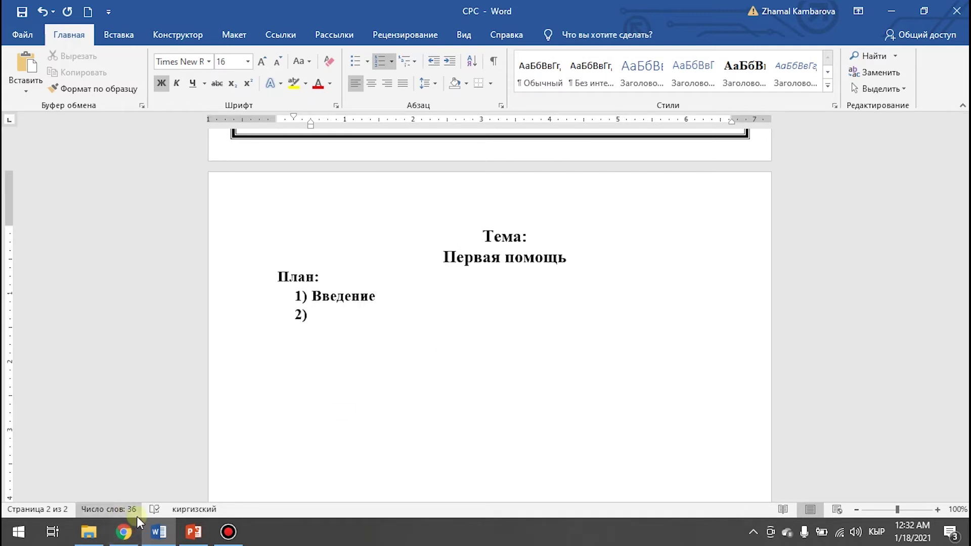
pyautogui.write('Первая')
pyautogui.write(' помощь')
pyautogui.press('Return')
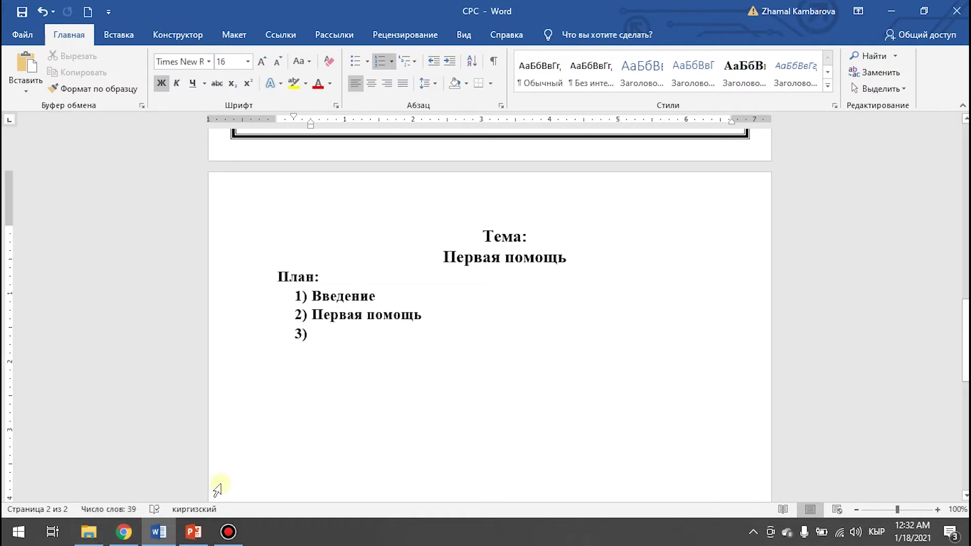
# Step: Select the heading 'Виды первой медицинской помощи' in the kp.ru article
pyautogui.click(124, 532)
pyautogui.scroll(-1, 505, 304)
pyautogui.scroll(-3, 506, 304)
pyautogui.scroll(5, 506, 304)
pyautogui.click(587, 12)
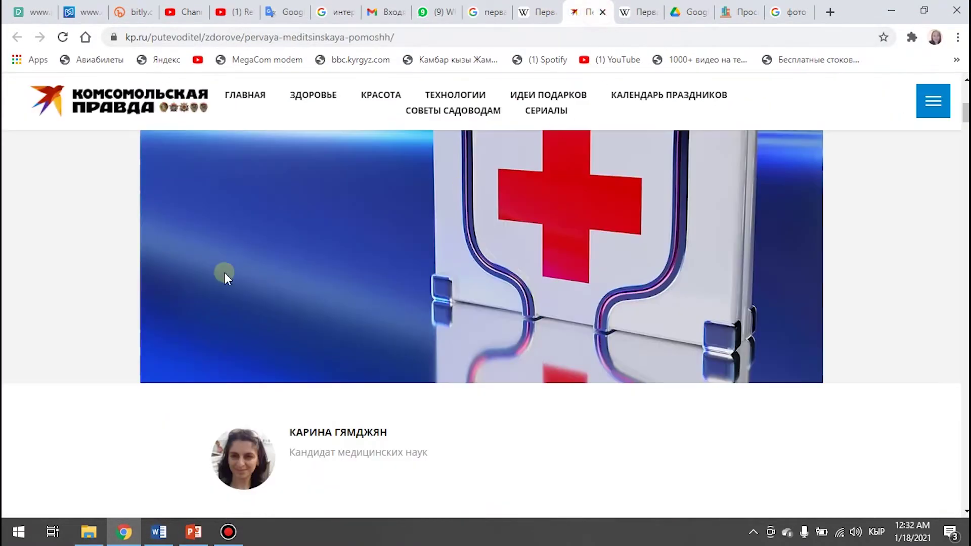
pyautogui.scroll(-5, 220, 253)
pyautogui.moveTo(215, 186); pyautogui.dragTo(651, 189)
pyautogui.hotkey('ctrl', 'c')
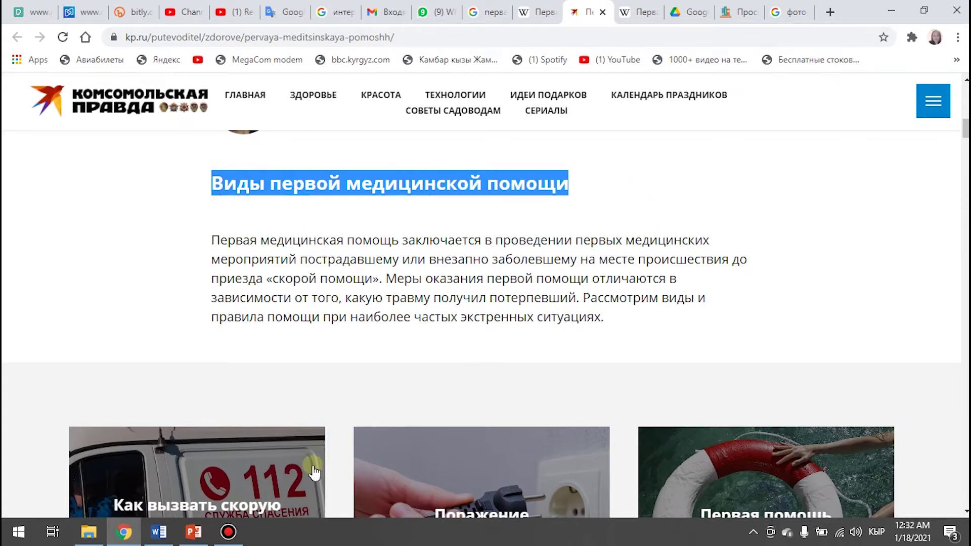
# Step: Paste that heading into the Word plan as item 3 and begin item 4
pyautogui.click(192, 532)
pyautogui.click(171, 538)
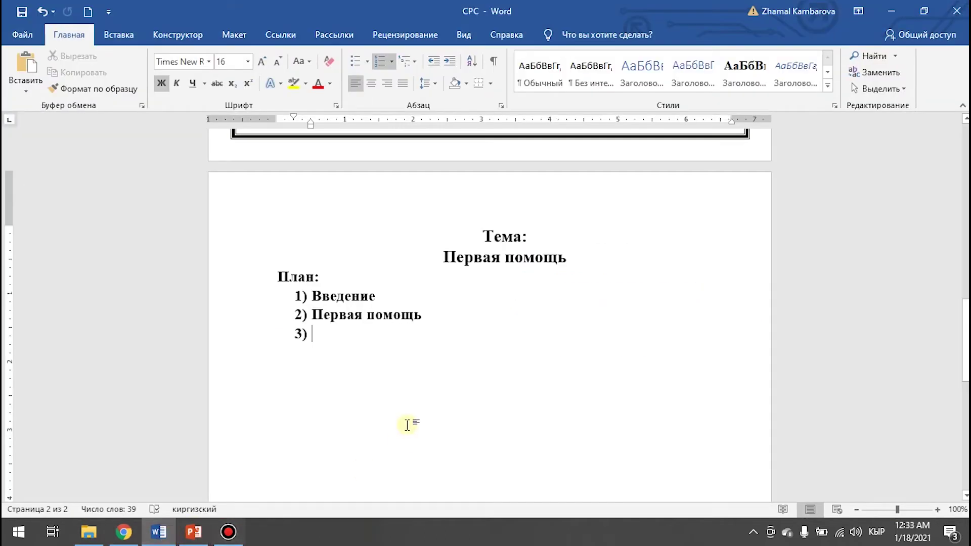
pyautogui.hotkey('ctrl', 'v')
pyautogui.hotkey('ctrl', 'z')
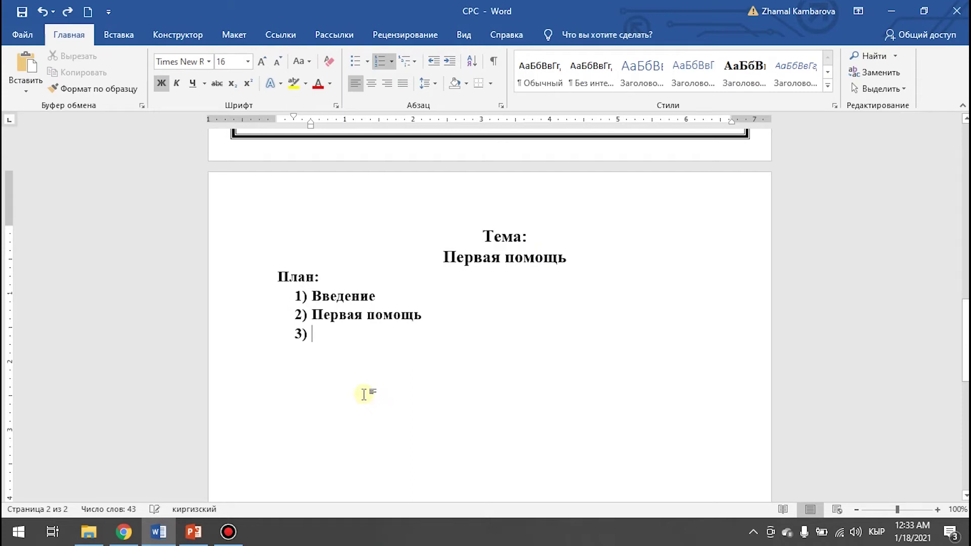
pyautogui.rightClick(325, 336)
pyautogui.click(404, 135)
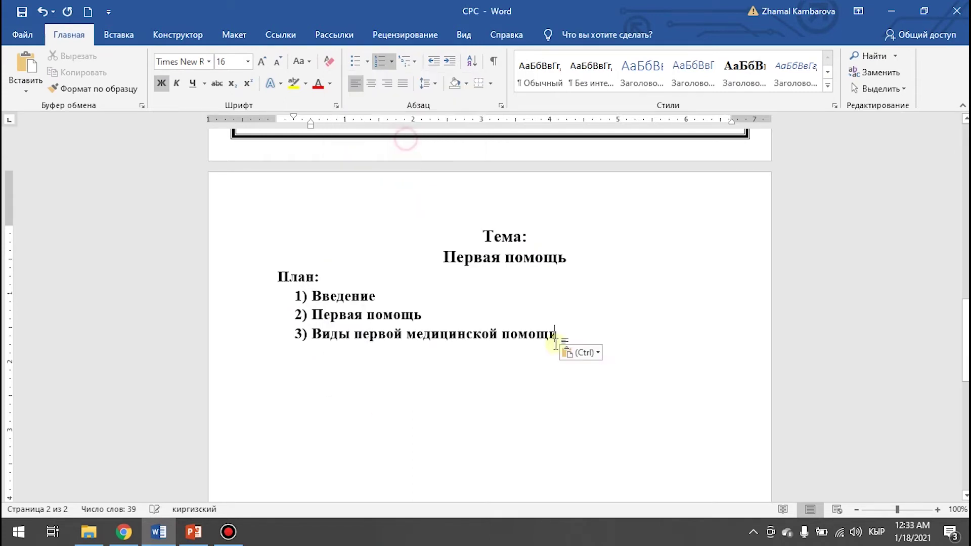
pyautogui.press('Return')
# Step: Copy the heading 'Виды оказания помощи' from the Wikipedia article and return to Word
pyautogui.click(124, 533)
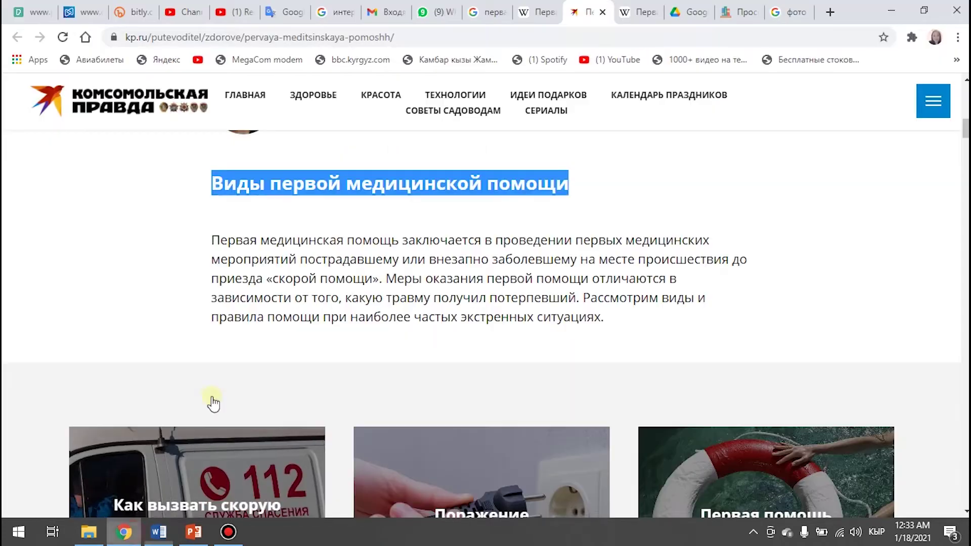
pyautogui.click(639, 12)
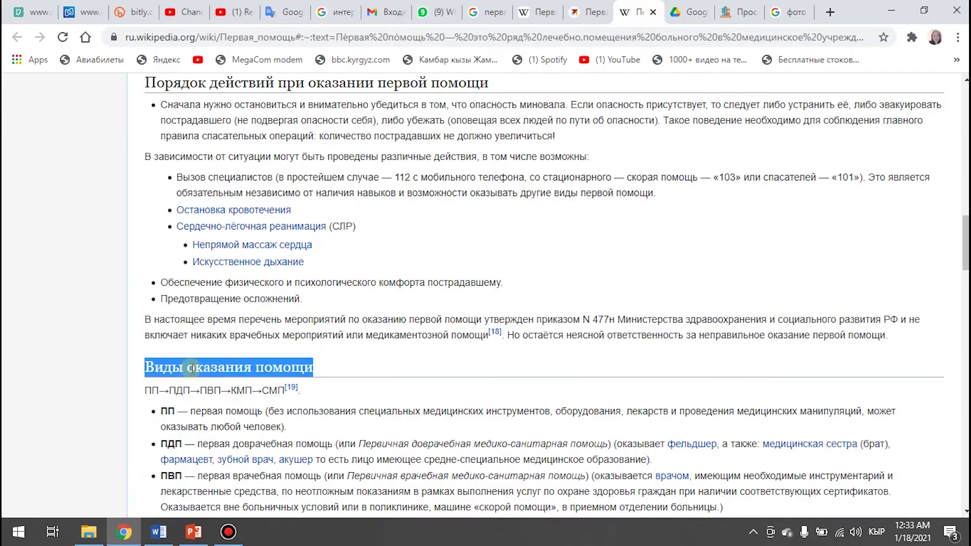
pyautogui.rightClick(293, 369)
pyautogui.click(222, 378)
pyautogui.click(159, 532)
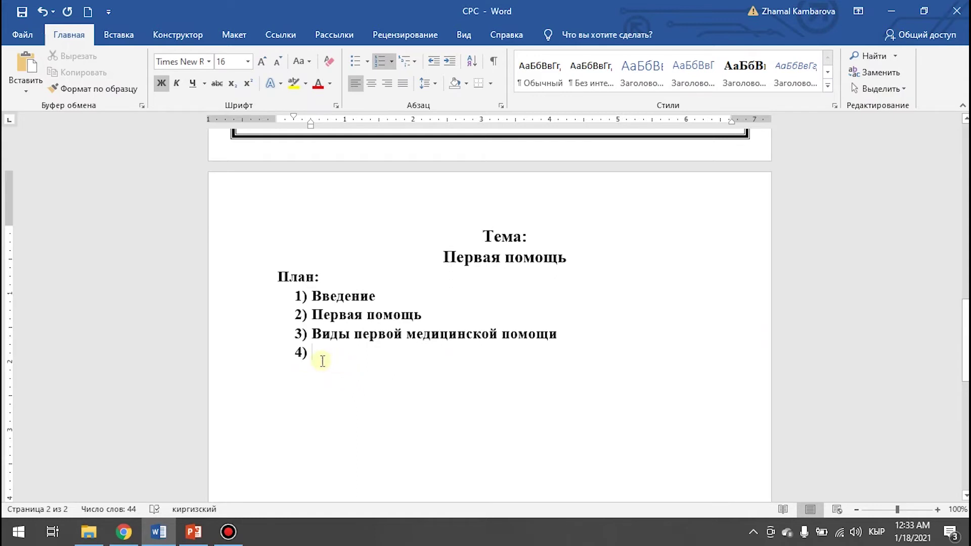
# Step: Paste 'Виды оказания помощи' as plan item 4 and add item 5
pyautogui.rightClick(322, 362)
pyautogui.click(395, 148)
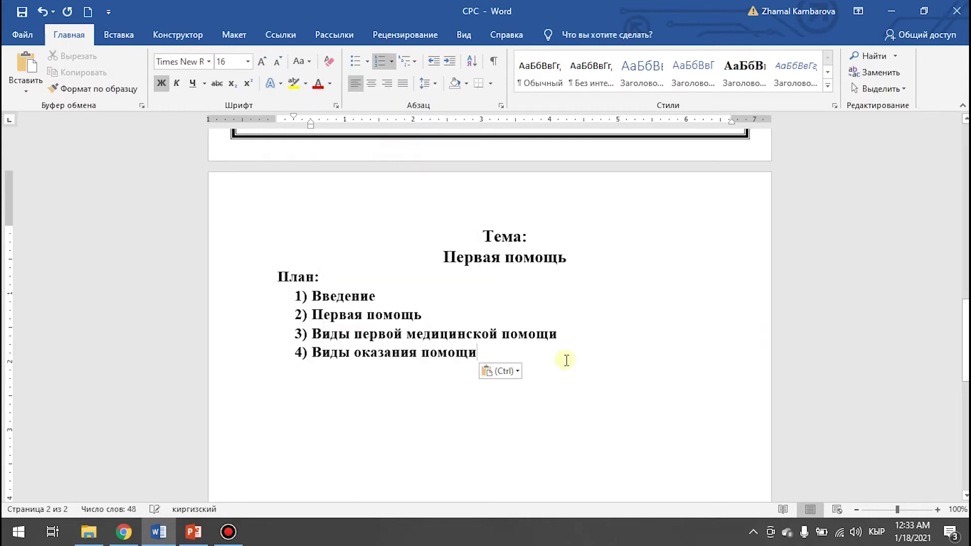
pyautogui.press('Return')
pyautogui.write('заключение')
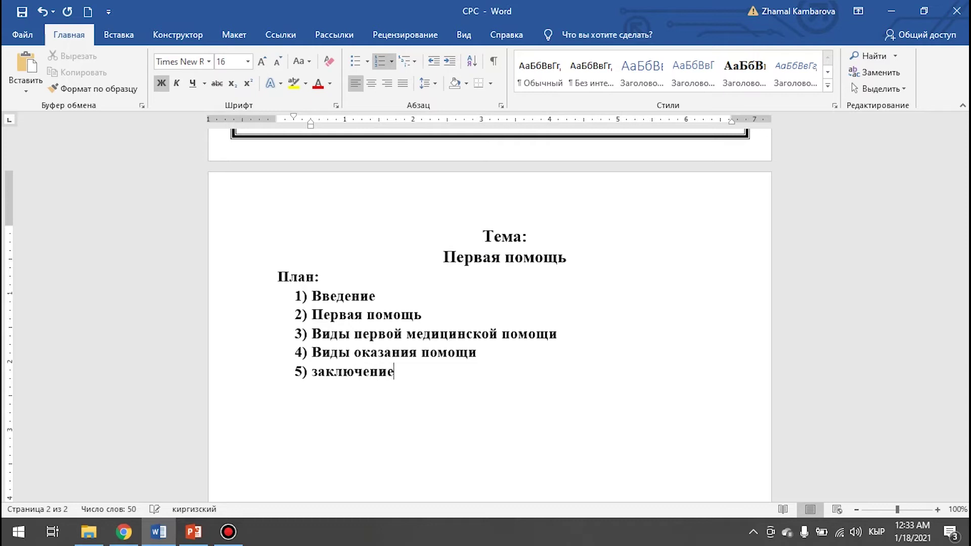
pyautogui.write('.')
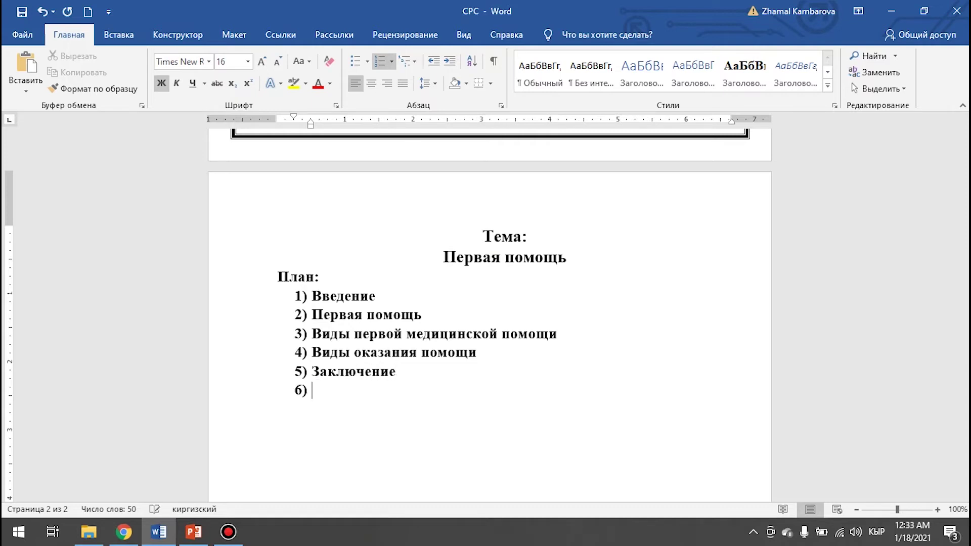
pyautogui.press('BackSpace')
pyautogui.press('BackSpace')
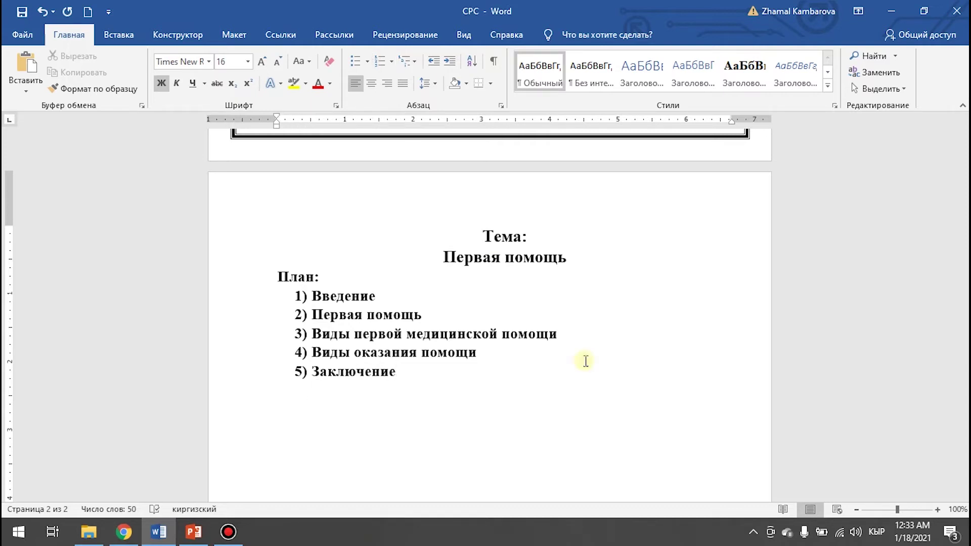
pyautogui.press('Tab')
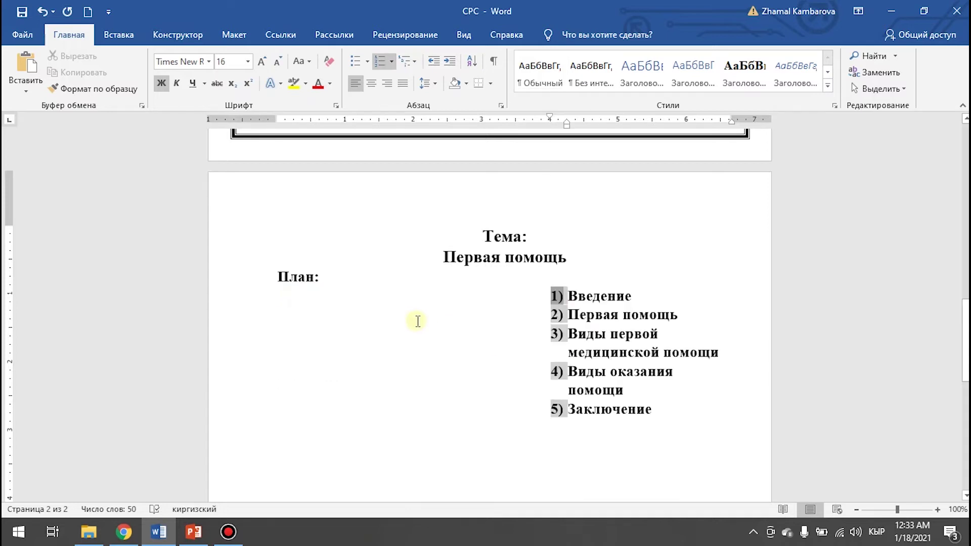
pyautogui.hotkey('ctrl', 'z')
# Step: Make all five plan items non-bold at 14 pt
pyautogui.moveTo(313, 296); pyautogui.dragTo(505, 372)
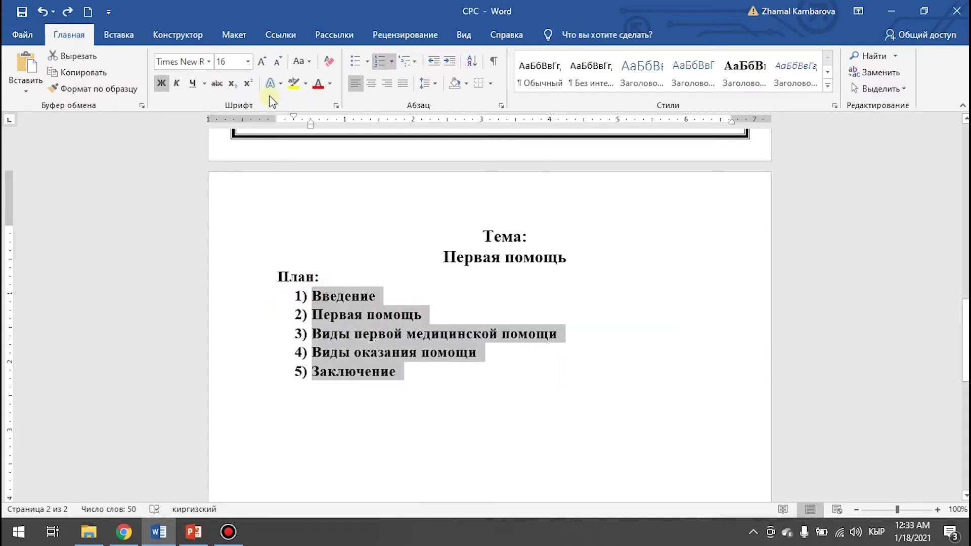
pyautogui.click(162, 82)
pyautogui.click(275, 62)
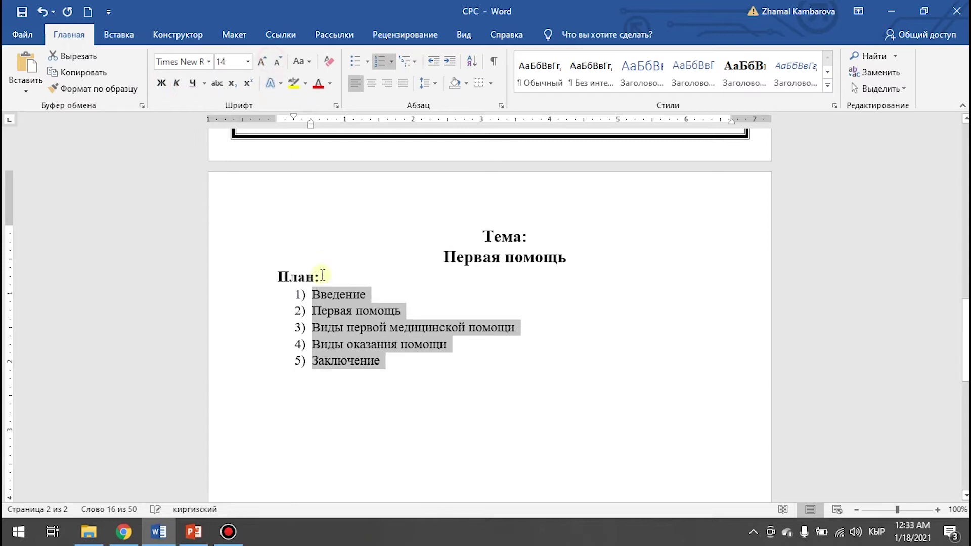
# Step: Add the bold heading 'Введение' below the plan list
pyautogui.click(261, 390)
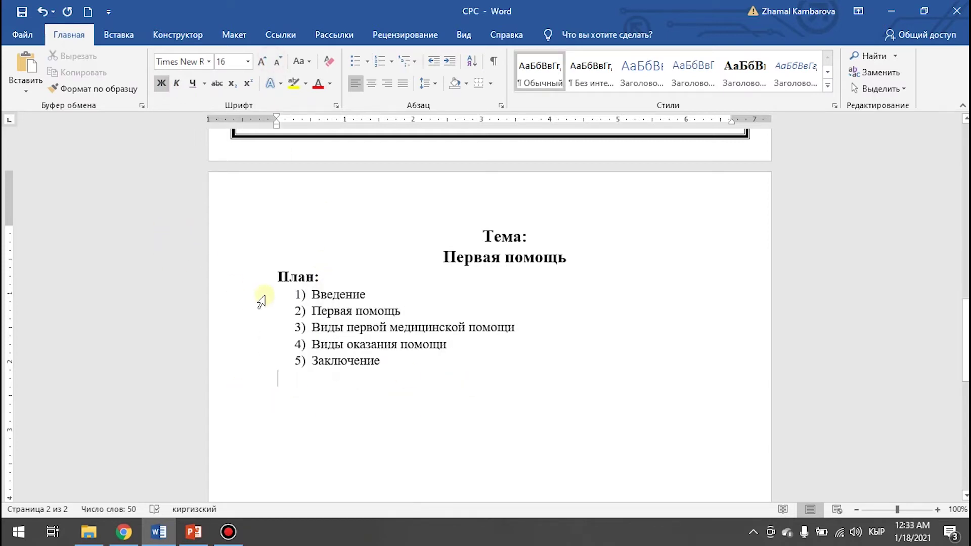
pyautogui.write('введение')
pyautogui.press('Return')
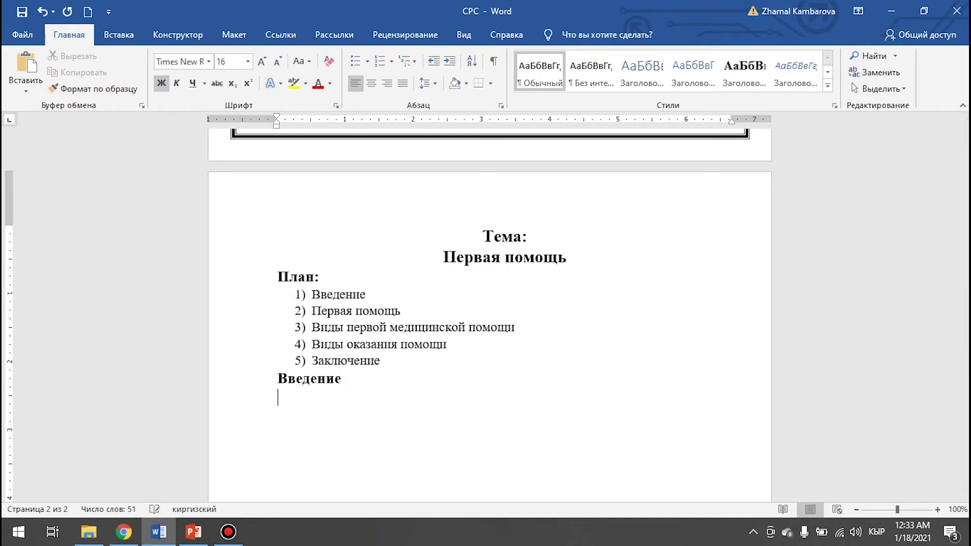
# Step: Add a plain empty line after 'Заключение' and place the cursor below 'Введение'
pyautogui.click(405, 368)
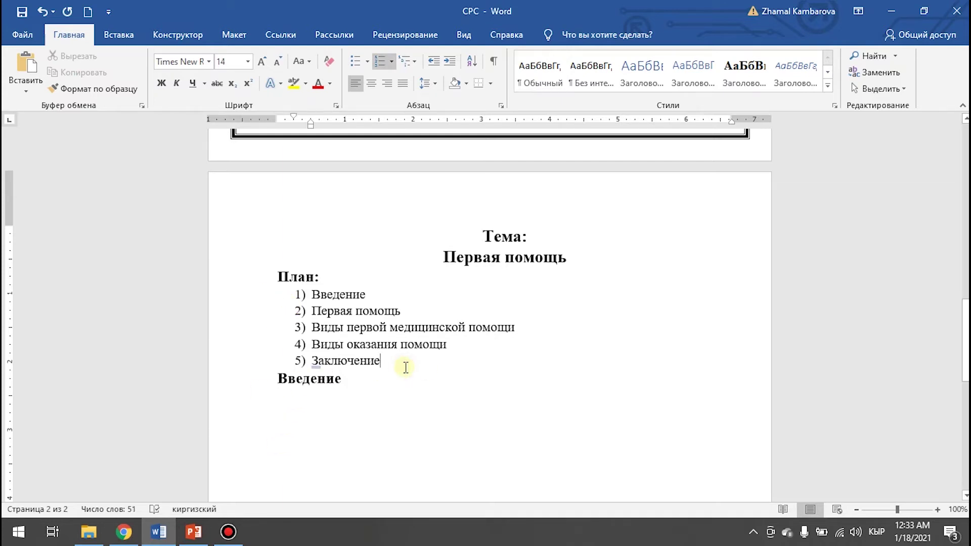
pyautogui.press('Return')
pyautogui.write('\\')
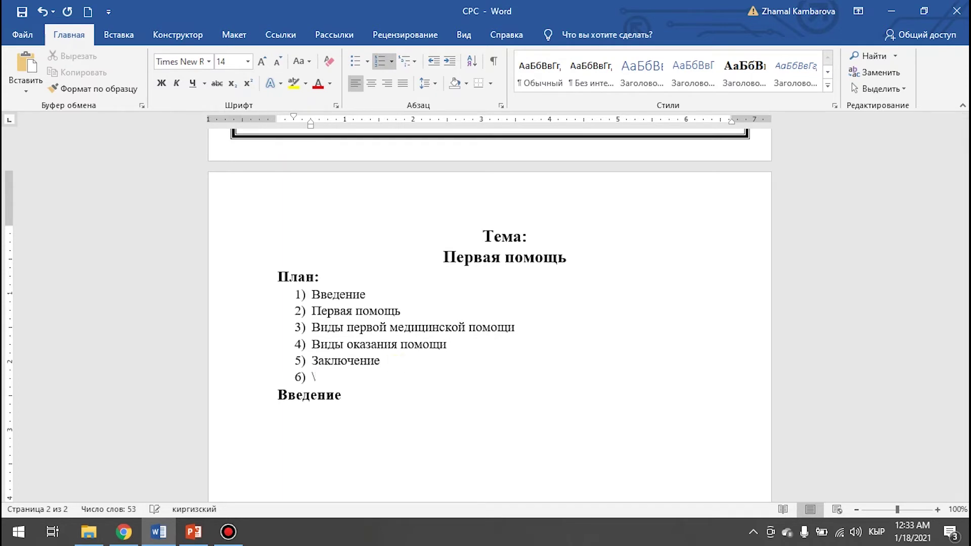
pyautogui.press('BackSpace')
pyautogui.press('BackSpace')
pyautogui.press('BackSpace')
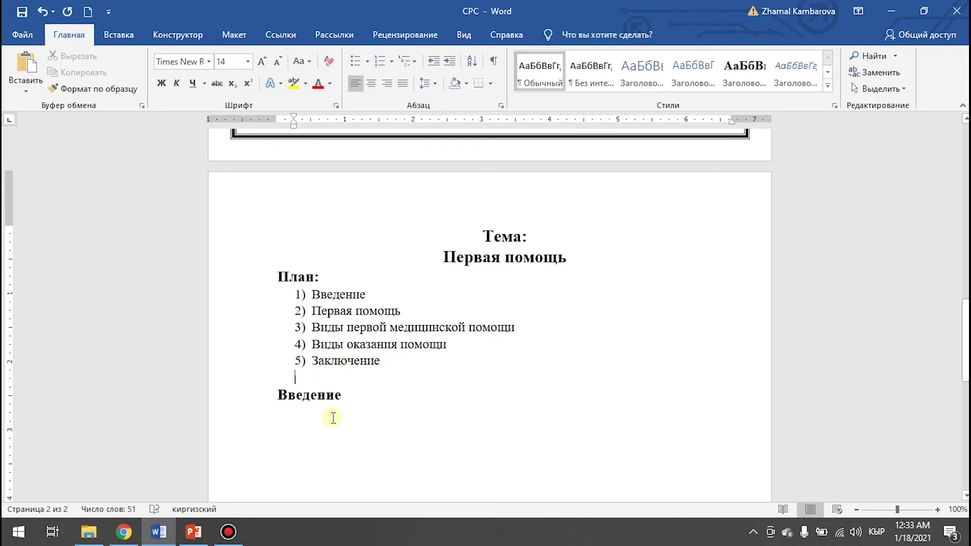
pyautogui.scroll(-2, 308, 424)
pyautogui.click(292, 353)
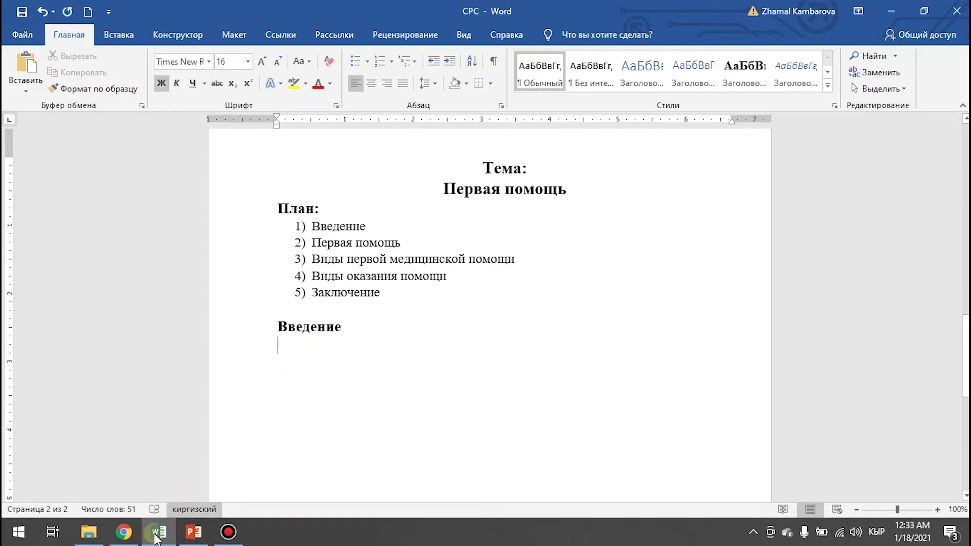
pyautogui.click(124, 532)
# Step: Copy the four introduction paragraphs from the studentlib first-aid essay into the clipboard
pyautogui.click(686, 17)
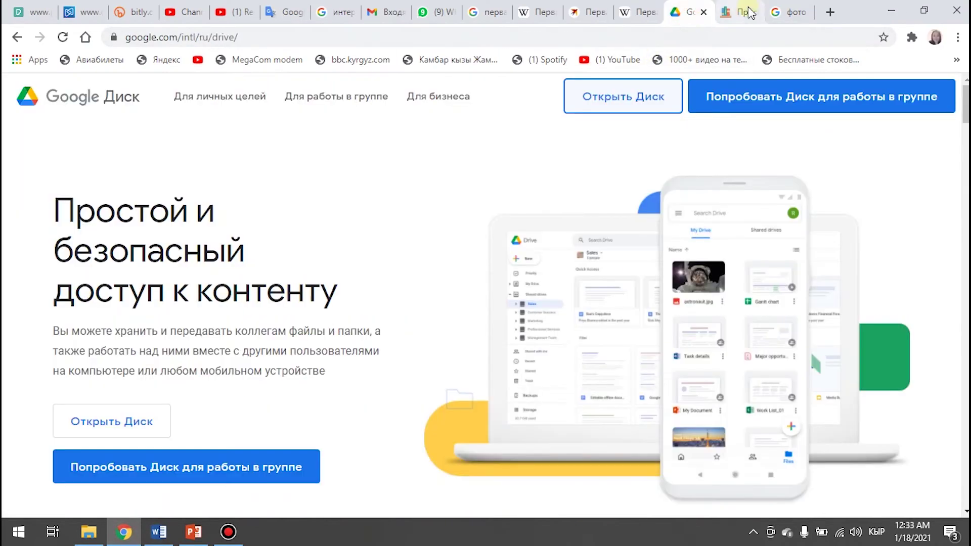
pyautogui.click(740, 13)
pyautogui.scroll(-2, 441, 243)
pyautogui.scroll(-3, 441, 244)
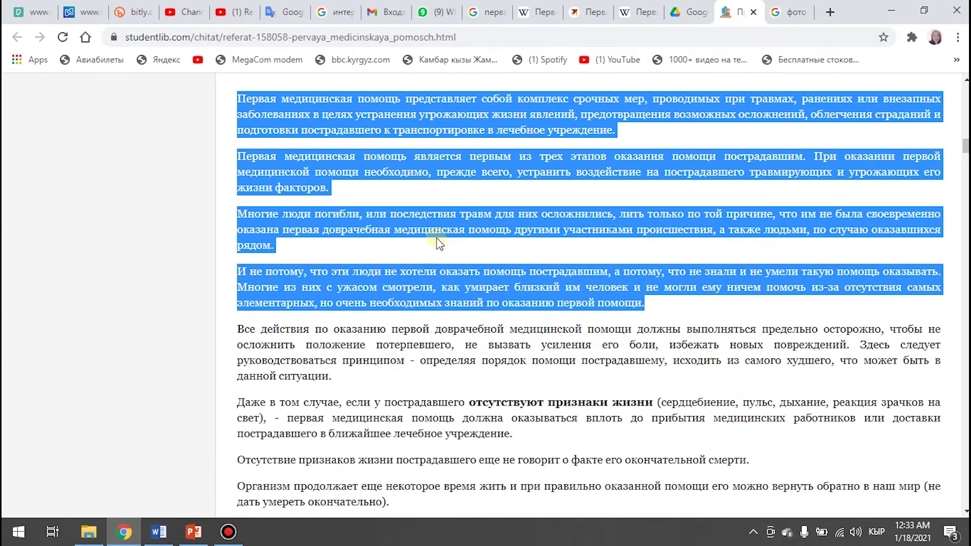
pyautogui.scroll(3, 368, 238)
pyautogui.click(364, 208)
pyautogui.scroll(-3, 371, 245)
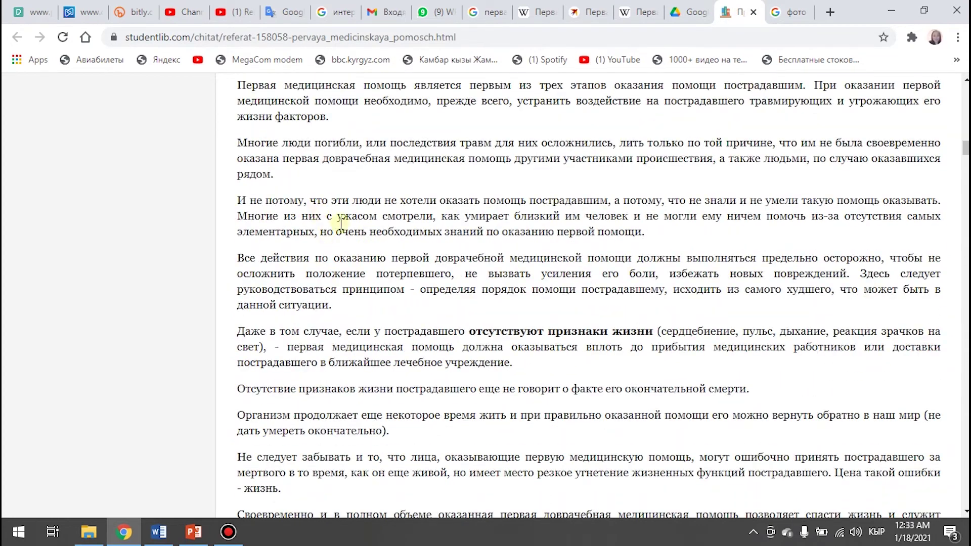
pyautogui.scroll(-5, 344, 228)
pyautogui.scroll(1, 460, 314)
pyautogui.scroll(5, 460, 315)
pyautogui.scroll(4, 460, 315)
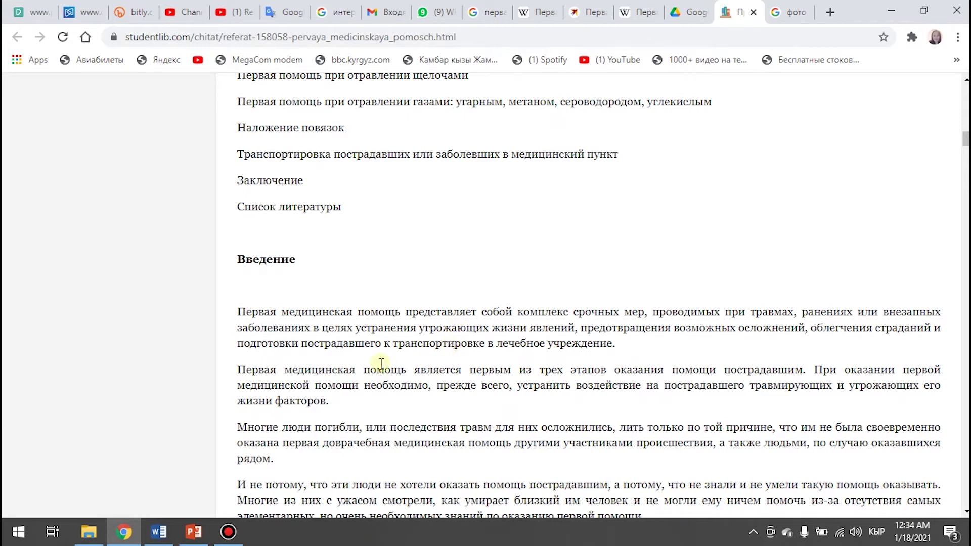
pyautogui.scroll(-1, 263, 329)
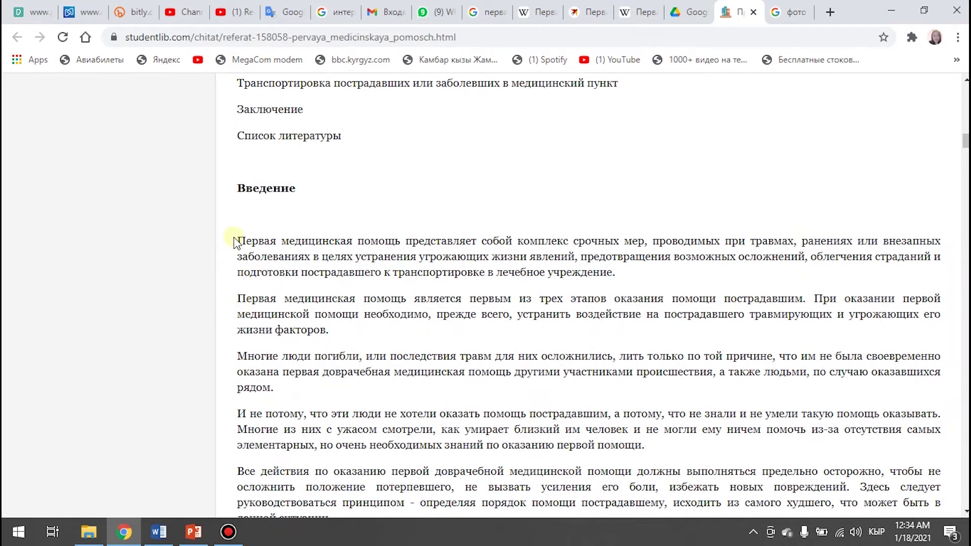
pyautogui.moveTo(238, 242); pyautogui.dragTo(656, 444)
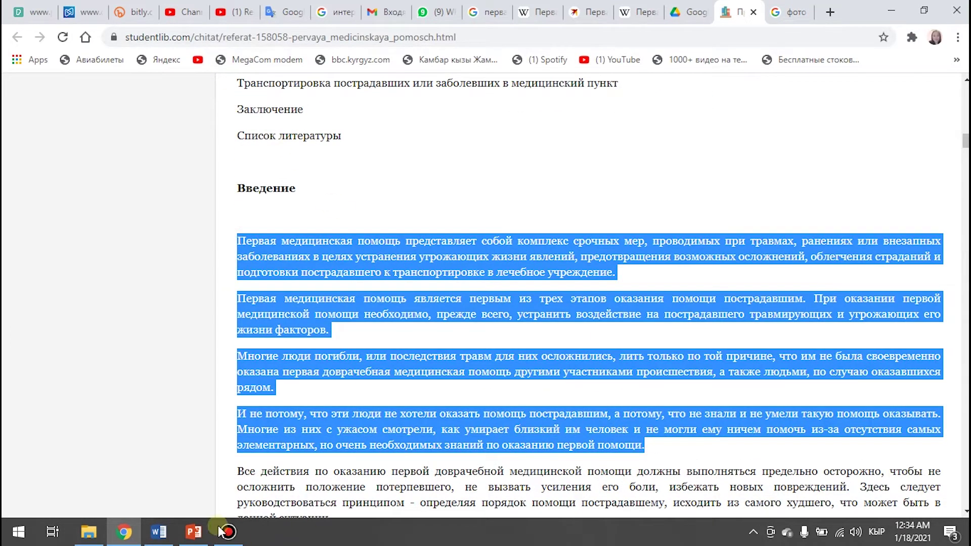
pyautogui.click(147, 530)
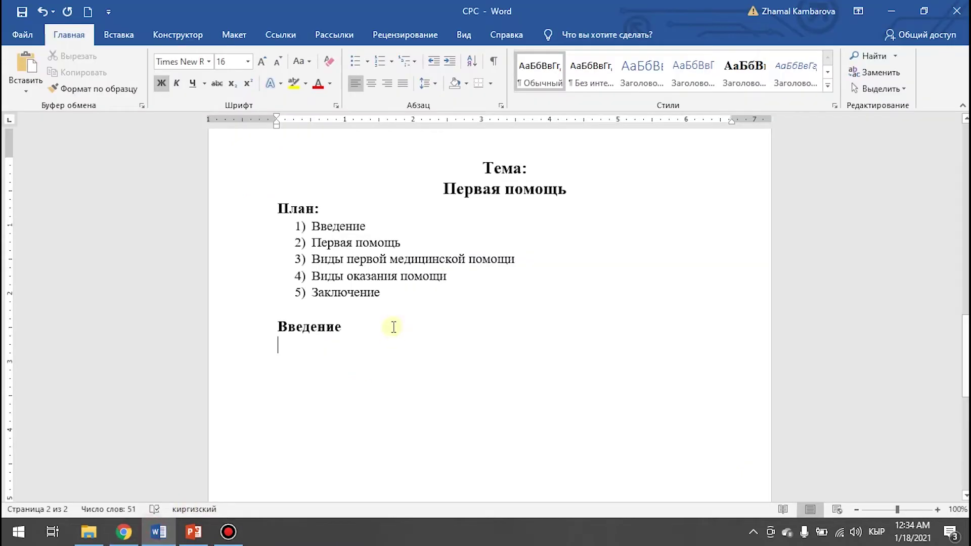
# Step: Paste the copied introduction under Введение and make it non-bold 14 pt
pyautogui.rightClick(278, 355)
pyautogui.click(349, 218)
pyautogui.scroll(1, 334, 332)
pyautogui.scroll(2, 314, 273)
pyautogui.moveTo(277, 225)
pyautogui.mouseDown()
pyautogui.moveTo(420, 405)
pyautogui.moveTo(497, 390)
pyautogui.mouseUp()
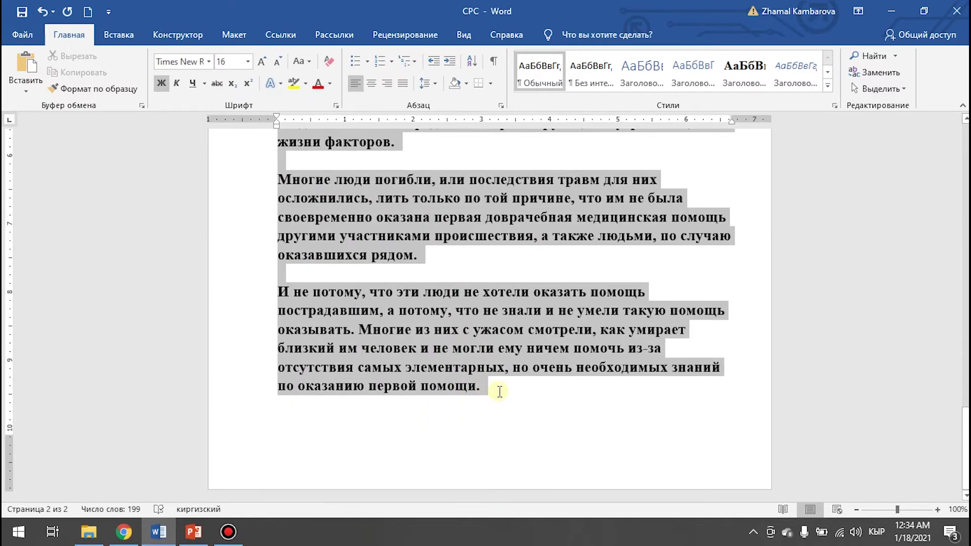
pyautogui.click(162, 83)
pyautogui.click(277, 61)
pyautogui.click(277, 62)
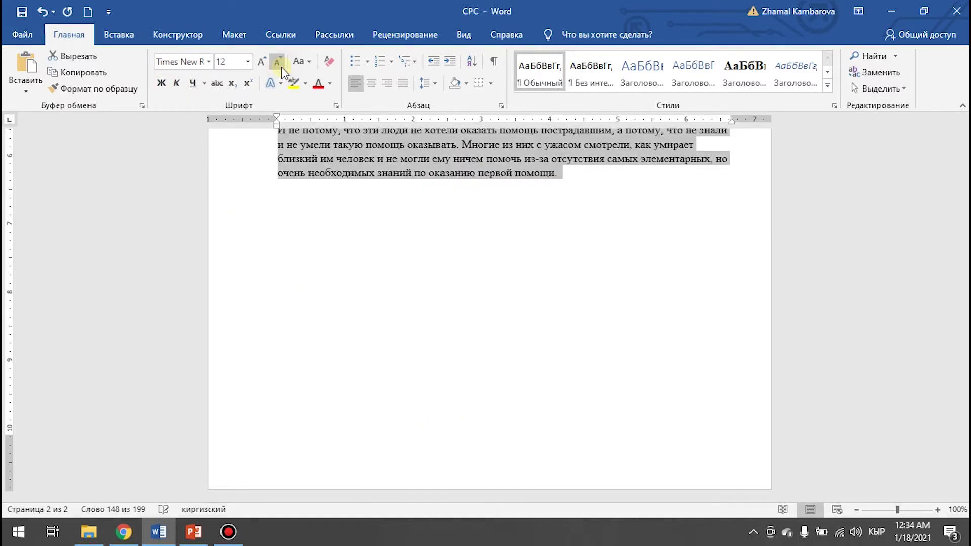
pyautogui.click(261, 63)
# Step: Indent the first line of each of the four introduction paragraphs
pyautogui.scroll(2, 552, 380)
pyautogui.scroll(3, 281, 178)
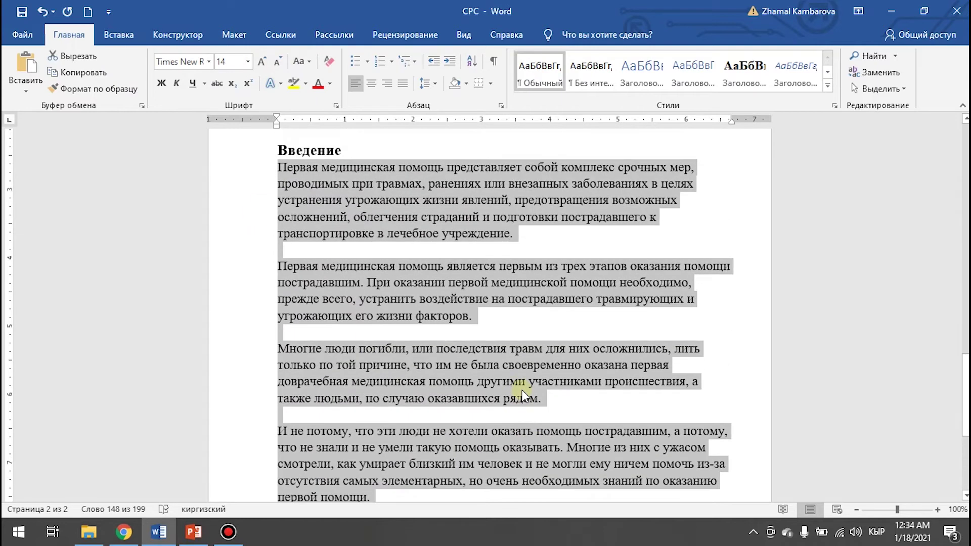
pyautogui.click(280, 175)
pyautogui.press('Tab')
pyautogui.click(277, 268)
pyautogui.press('Tab')
pyautogui.click(277, 353)
pyautogui.press('Tab')
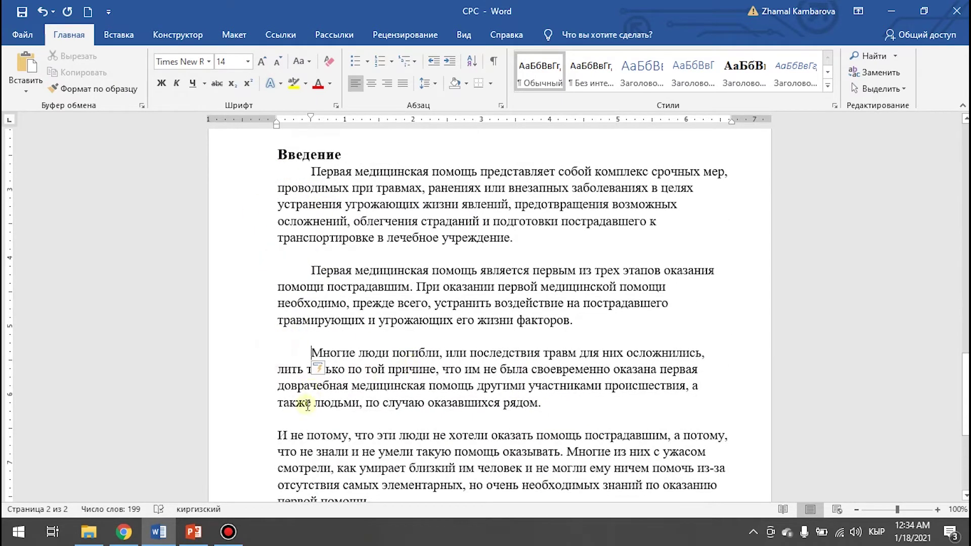
pyautogui.press('Tab')
pyautogui.scroll(-3, 395, 434)
pyautogui.scroll(5, 384, 414)
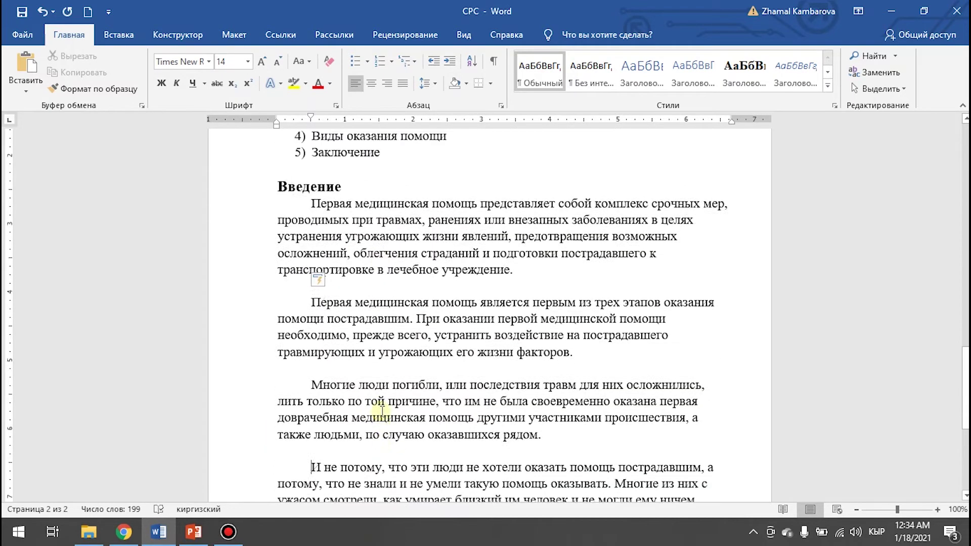
pyautogui.scroll(3, 377, 402)
pyautogui.scroll(-3, 507, 399)
pyautogui.scroll(3, 543, 385)
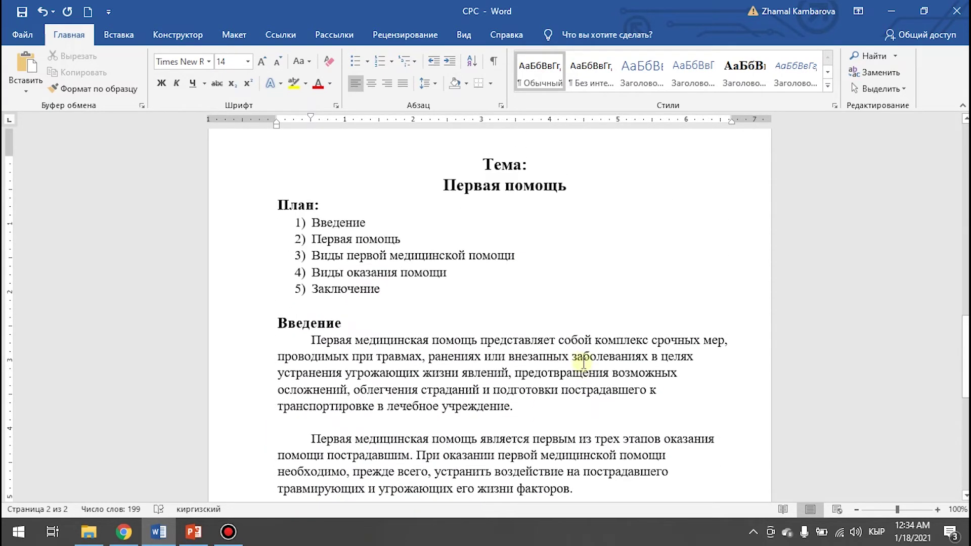
pyautogui.scroll(3, 582, 362)
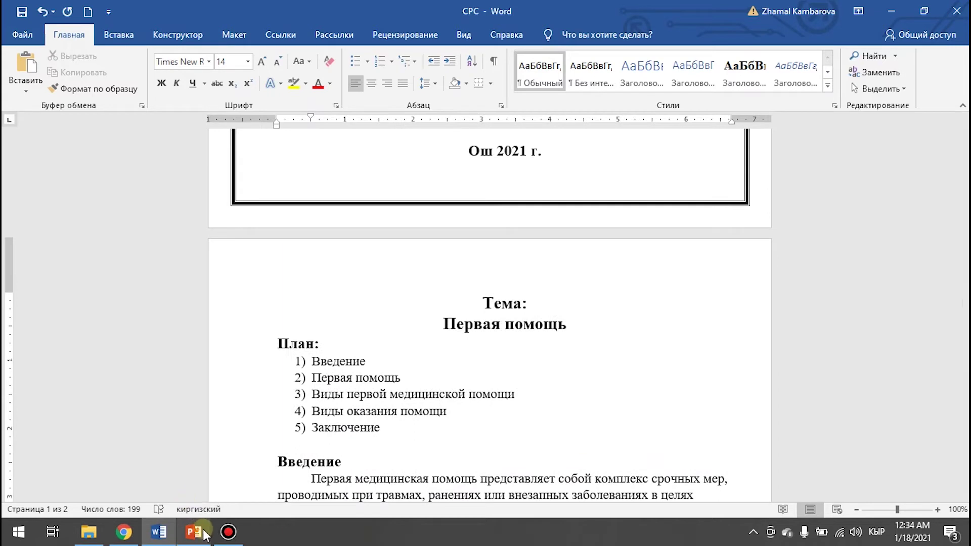
# Step: Go to the Google Images first-aid results in Chrome
pyautogui.click(193, 531)
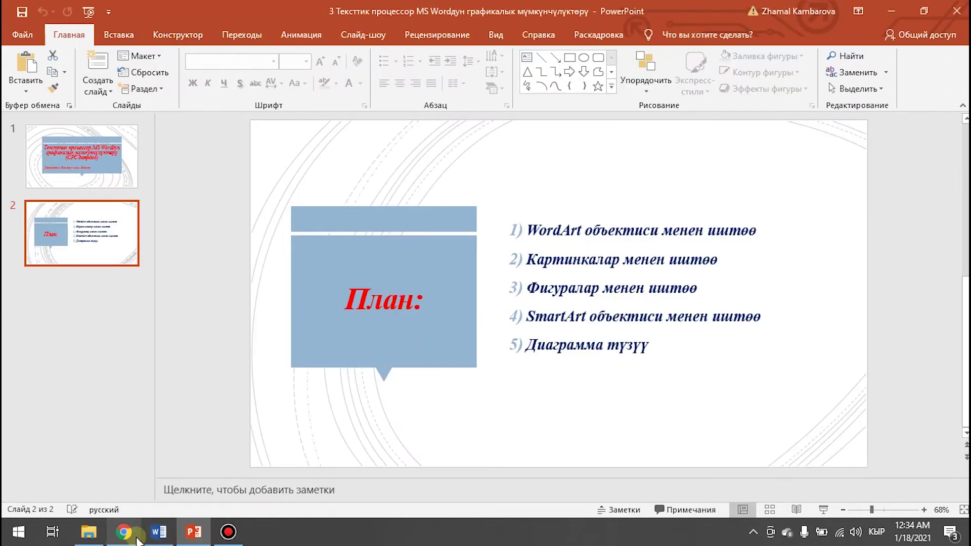
pyautogui.click(158, 532)
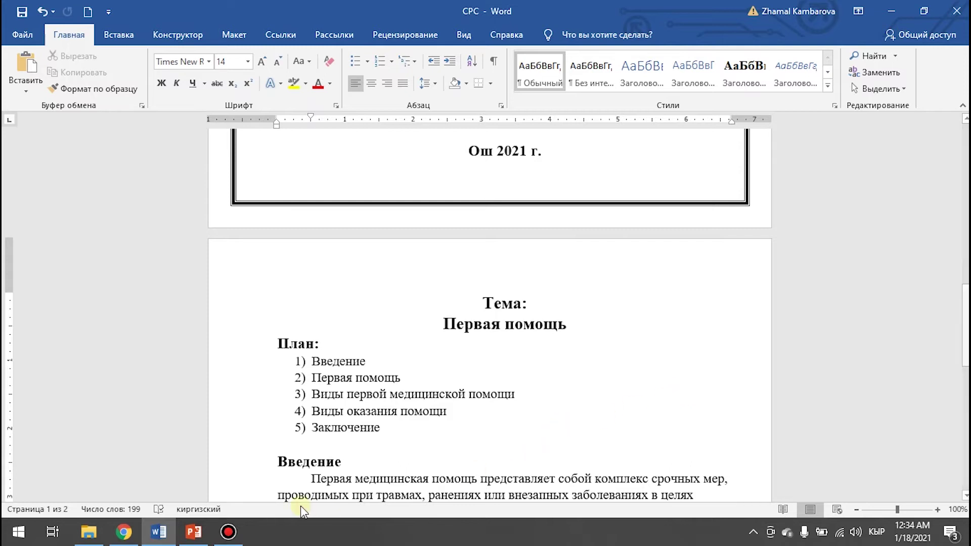
pyautogui.click(124, 532)
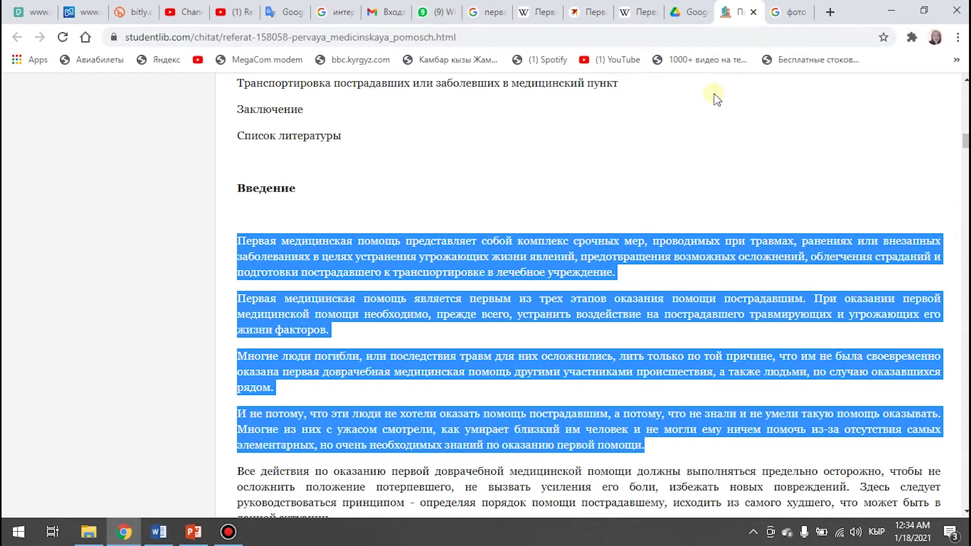
pyautogui.click(792, 11)
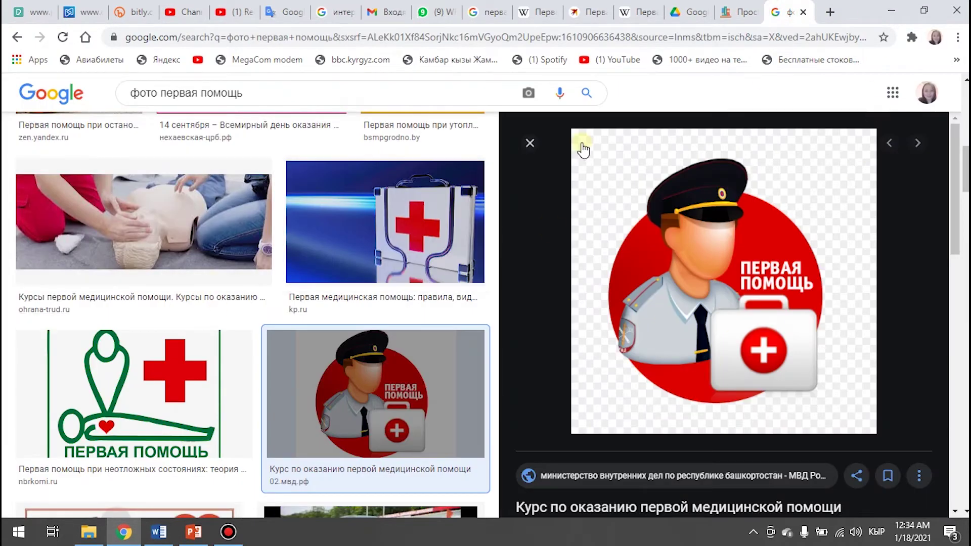
pyautogui.click(530, 143)
# Step: Copy the round policeman first-aid image and return to Word after the Первая помощь title
pyautogui.scroll(-5, 443, 302)
pyautogui.scroll(-3, 443, 302)
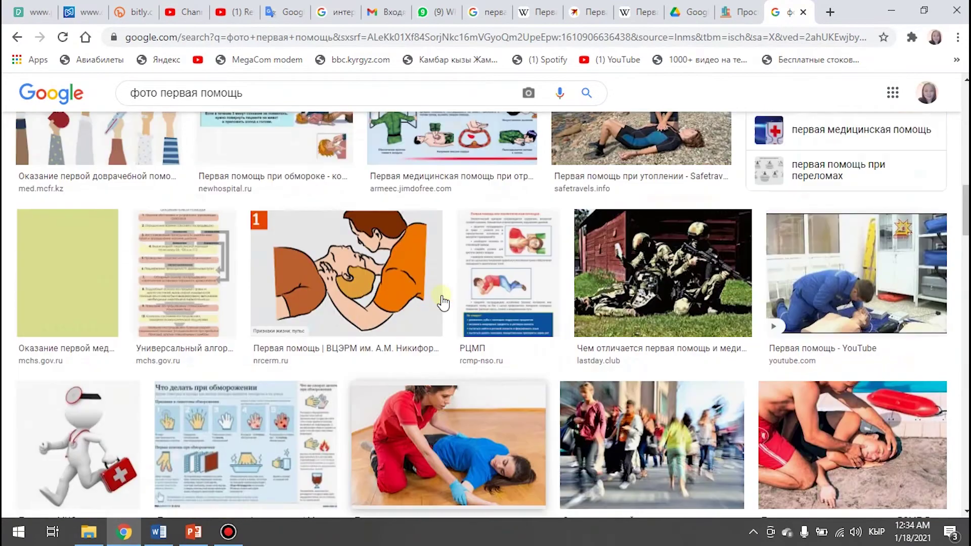
pyautogui.scroll(10, 443, 302)
pyautogui.click(458, 256)
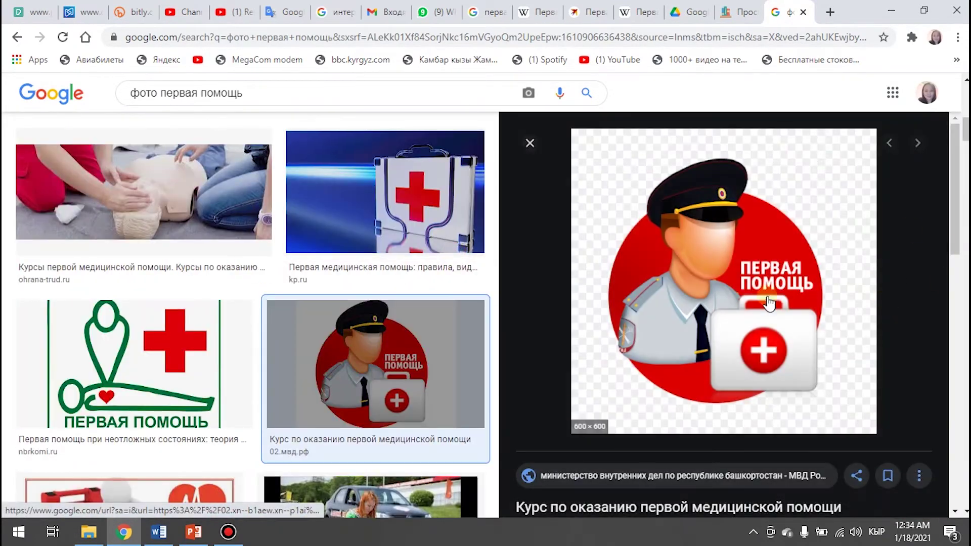
pyautogui.rightClick(700, 238)
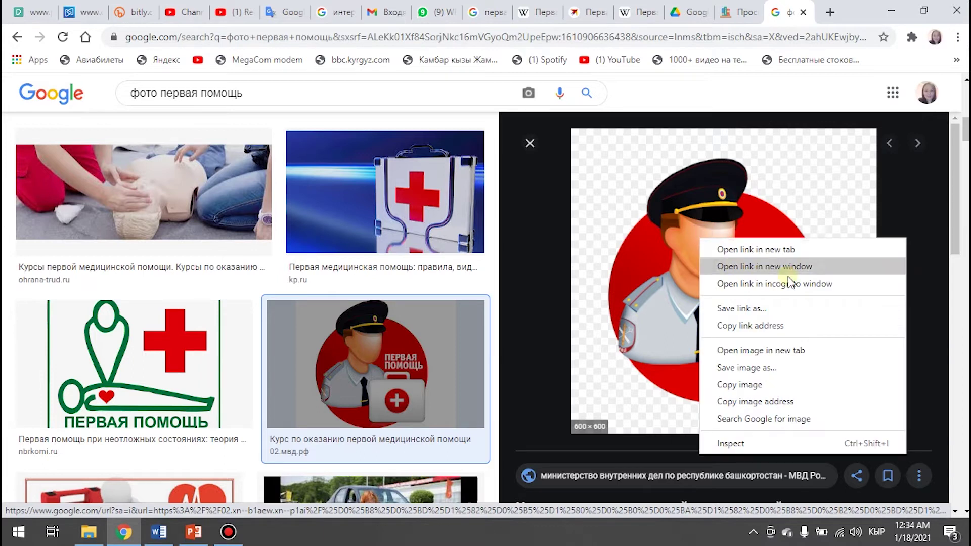
pyautogui.click(749, 385)
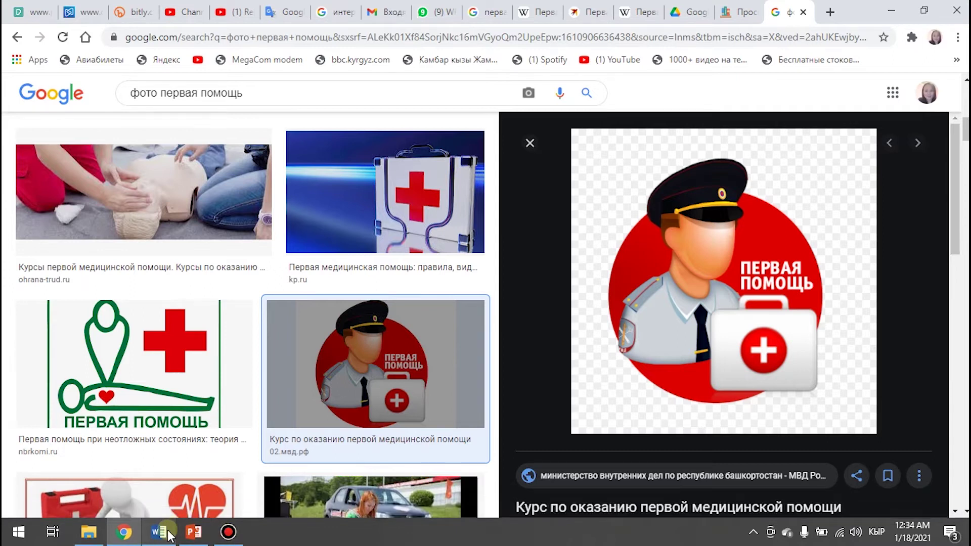
pyautogui.moveTo(159, 532)
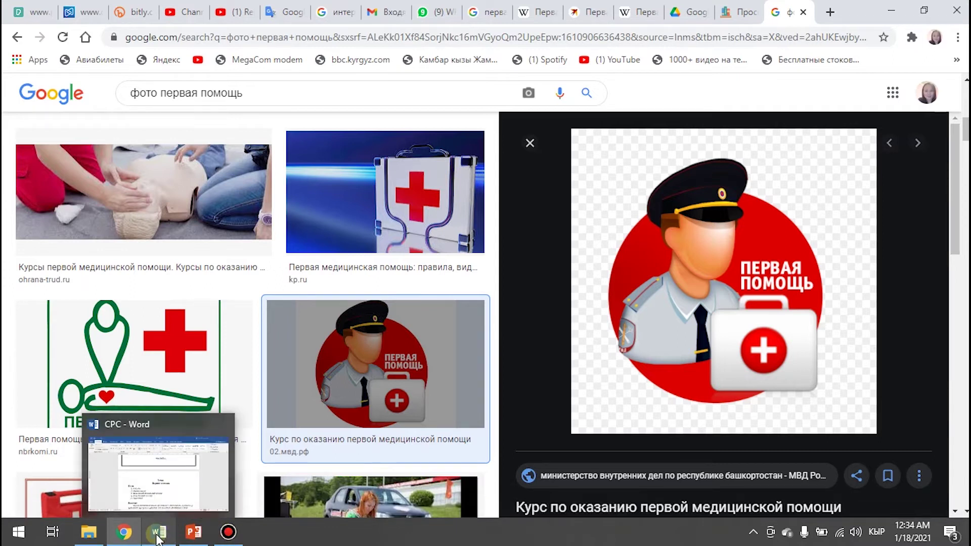
pyautogui.click(158, 534)
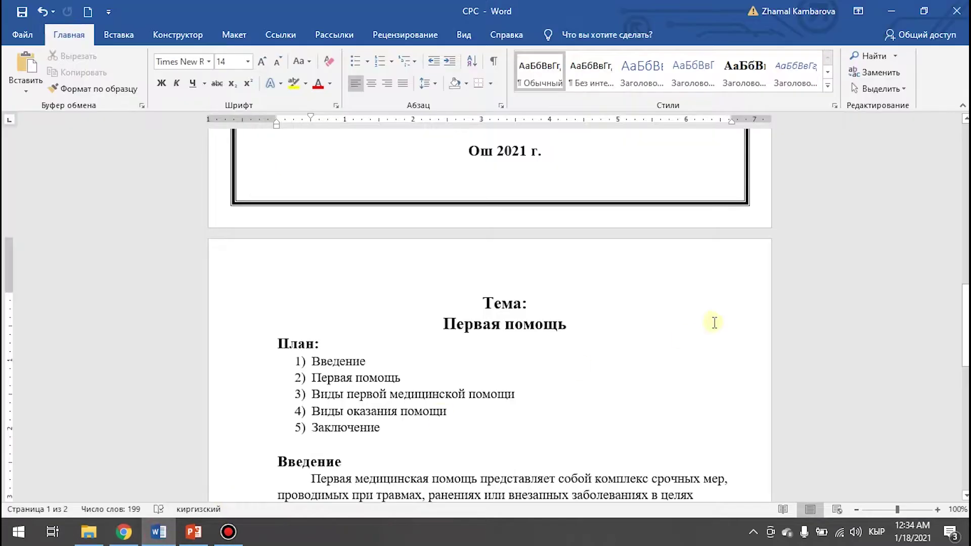
pyautogui.click(599, 325)
# Step: Paste the first-aid image after the title and shrink it by its corner handle
pyautogui.hotkey('ctrl', 'v')
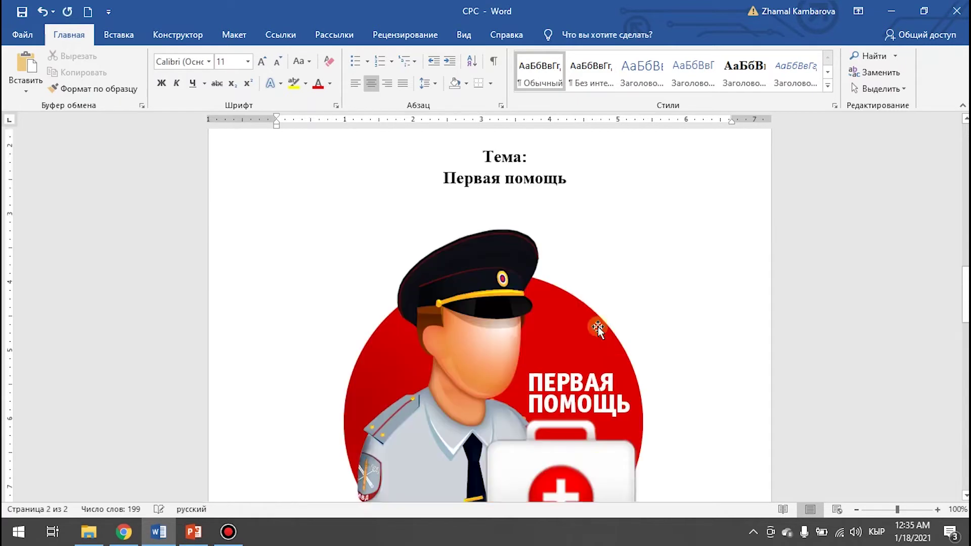
pyautogui.click(534, 293)
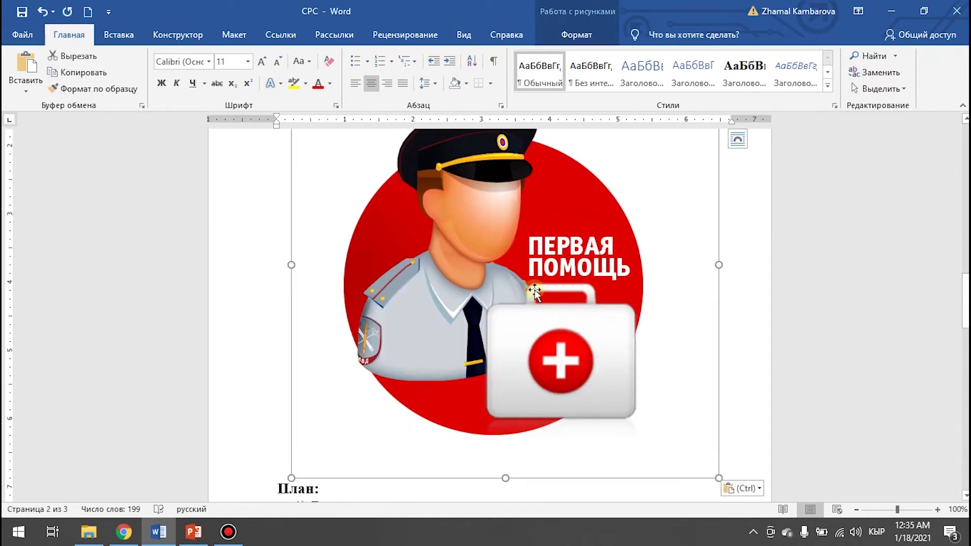
pyautogui.scroll(4, 523, 375)
pyautogui.scroll(-1, 526, 412)
pyautogui.scroll(-3, 536, 415)
pyautogui.moveTo(719, 478); pyautogui.dragTo(541, 289)
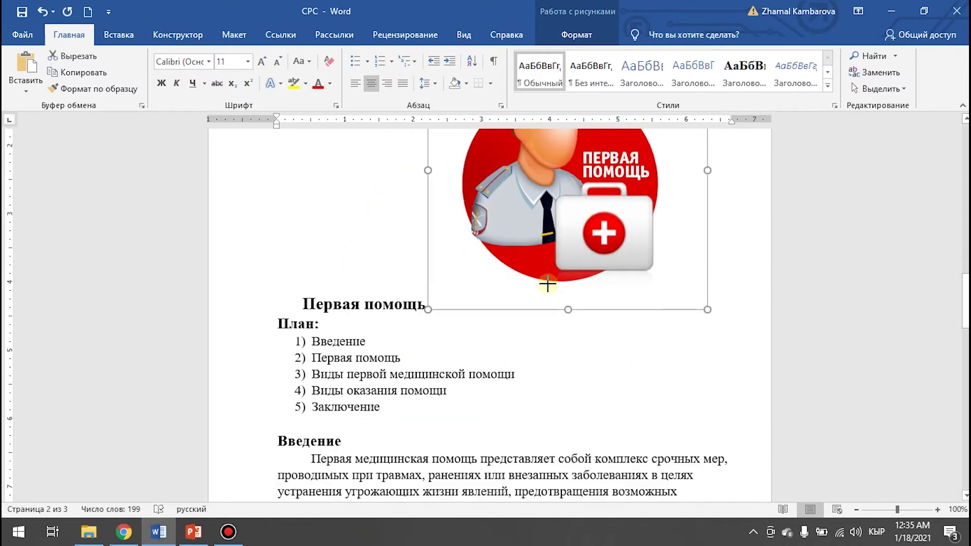
pyautogui.scroll(-1, 536, 253)
pyautogui.scroll(2, 607, 329)
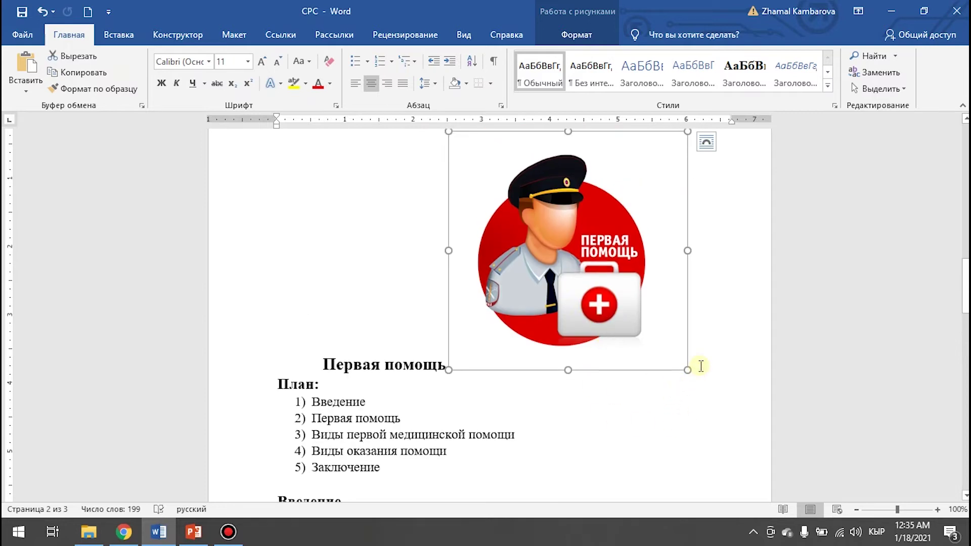
pyautogui.moveTo(681, 370); pyautogui.dragTo(602, 285)
pyautogui.scroll(2, 694, 416)
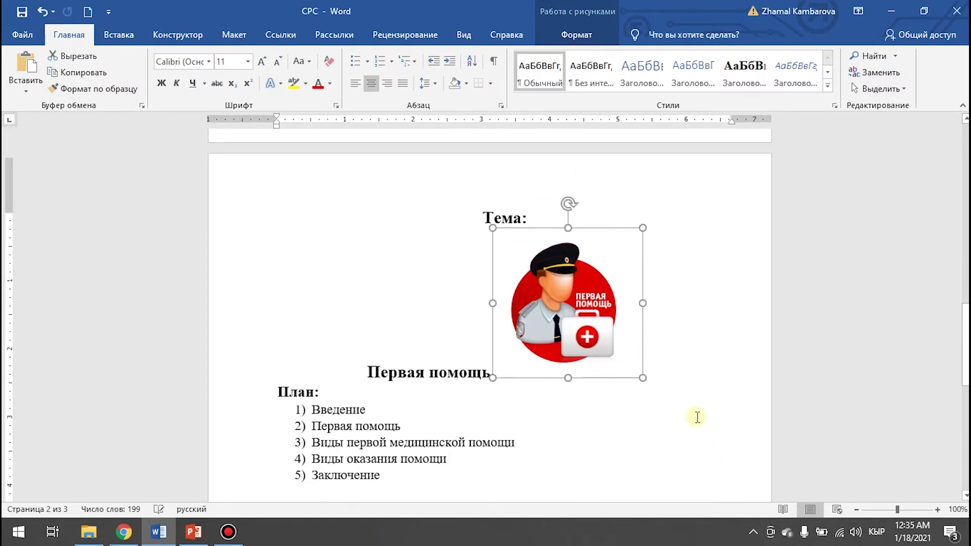
pyautogui.moveTo(642, 380); pyautogui.dragTo(631, 359)
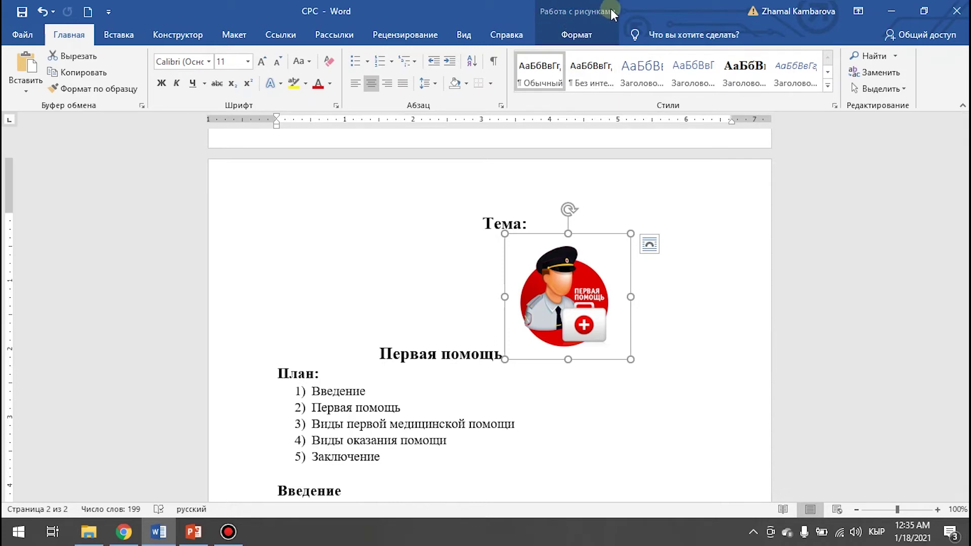
# Step: Position the picture at the top right with square text wrapping
pyautogui.click(568, 37)
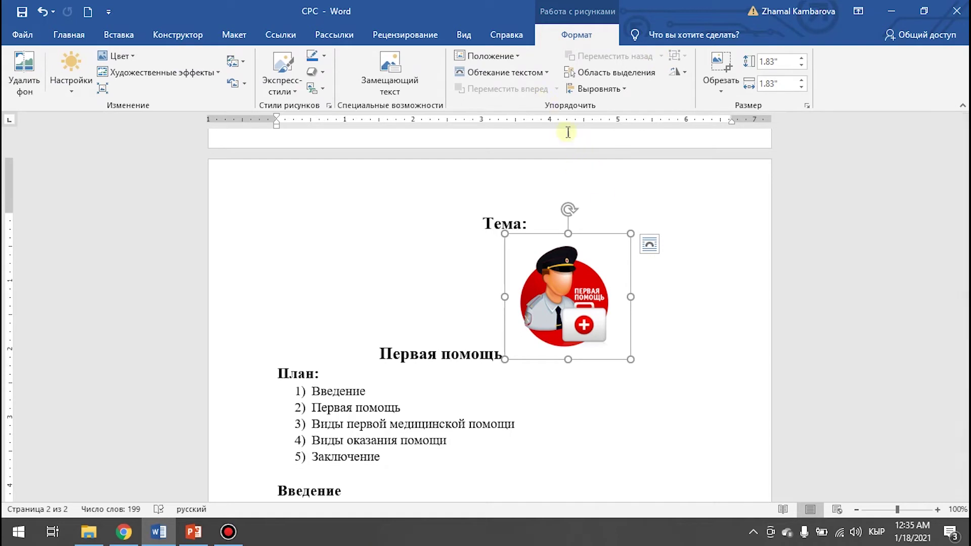
pyautogui.click(517, 58)
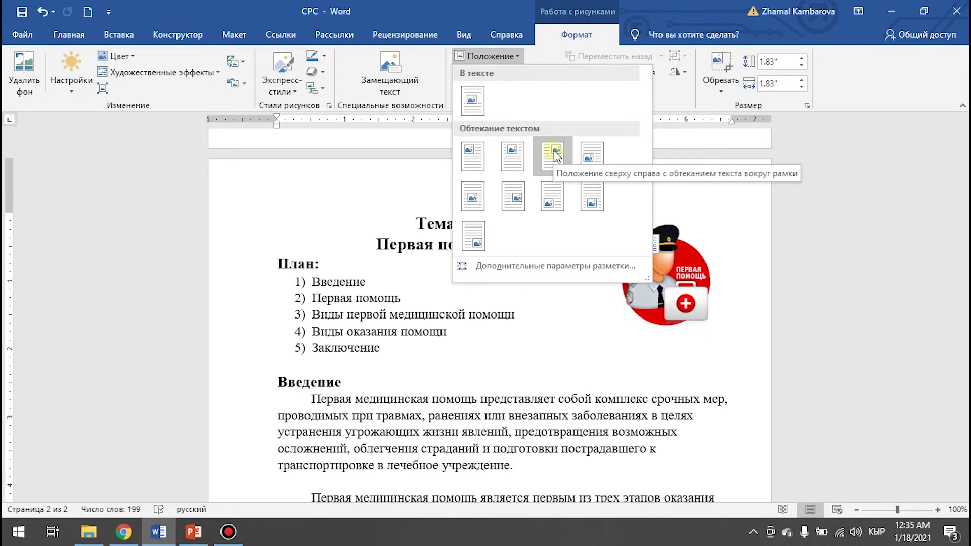
pyautogui.click(554, 154)
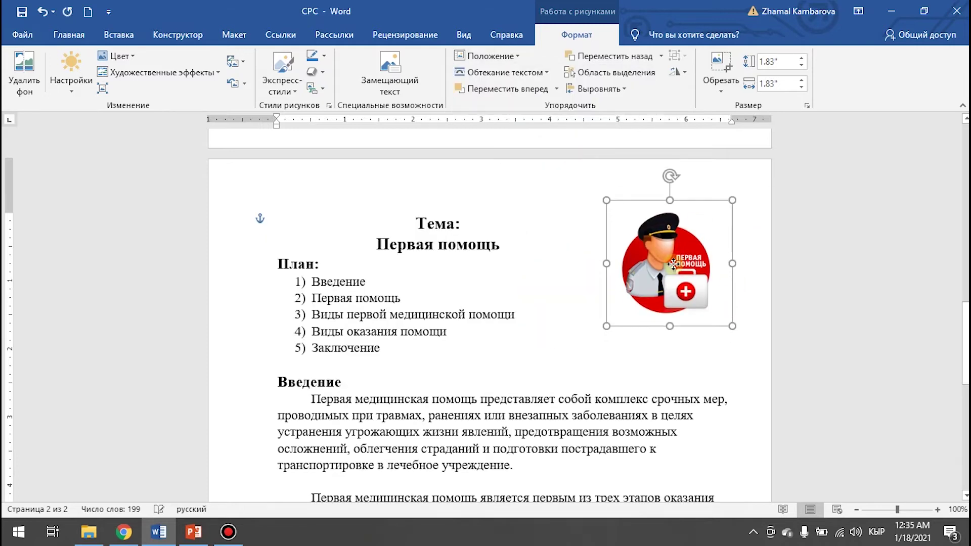
pyautogui.click(681, 361)
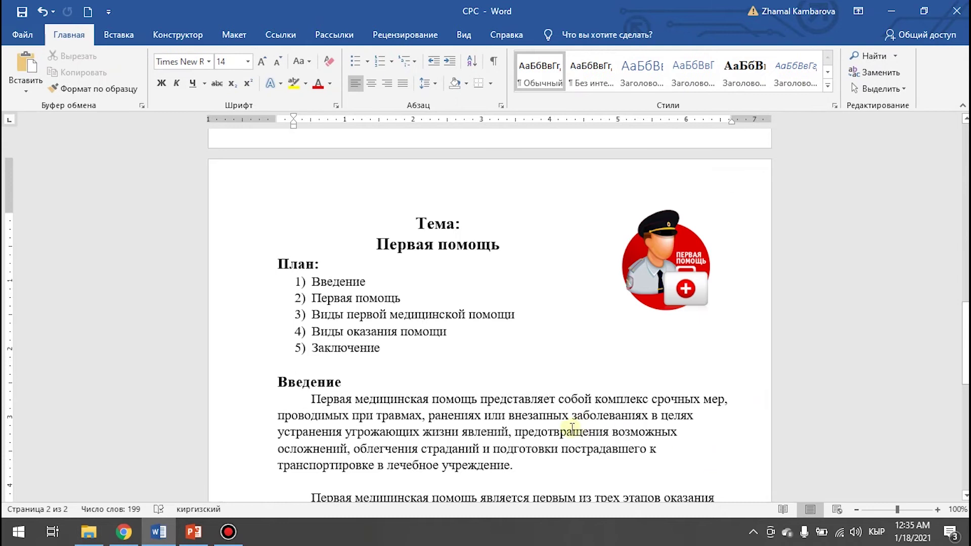
pyautogui.scroll(-3, 577, 426)
pyautogui.scroll(4, 570, 366)
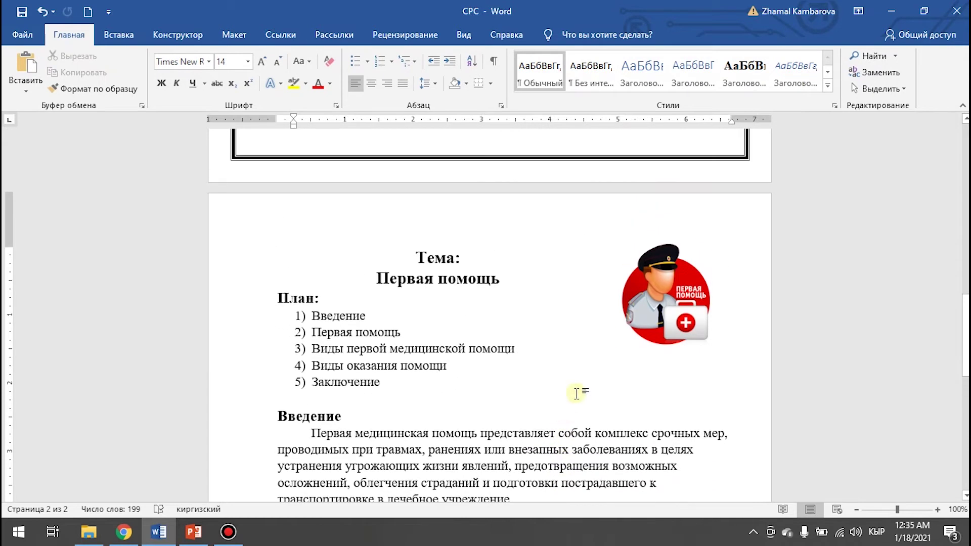
pyautogui.click(650, 327)
# Step: Start a new paragraph after the last introduction paragraph, then go back to Chrome
pyautogui.scroll(-4, 354, 303)
pyautogui.scroll(-4, 506, 404)
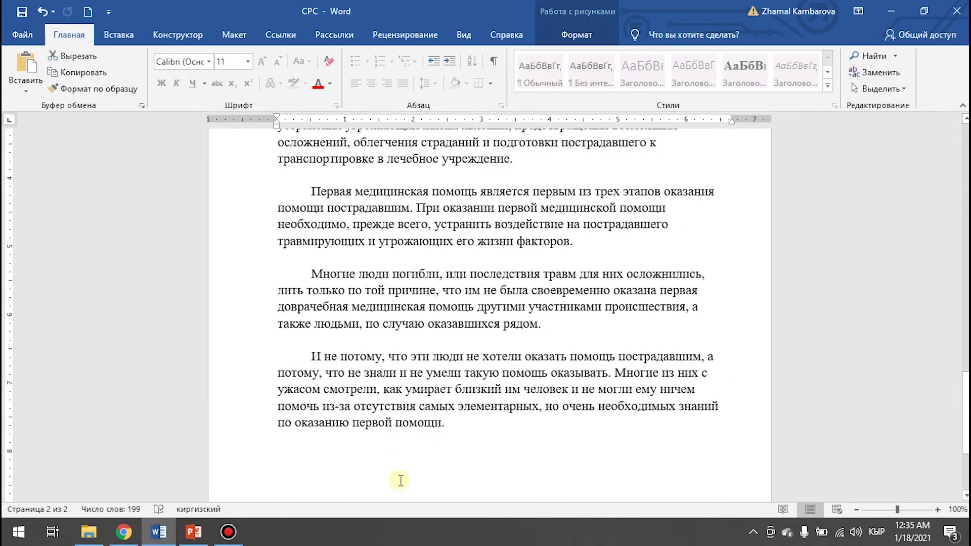
pyautogui.scroll(-2, 405, 379)
pyautogui.click(341, 314)
pyautogui.press('Return')
pyautogui.scroll(2, 378, 243)
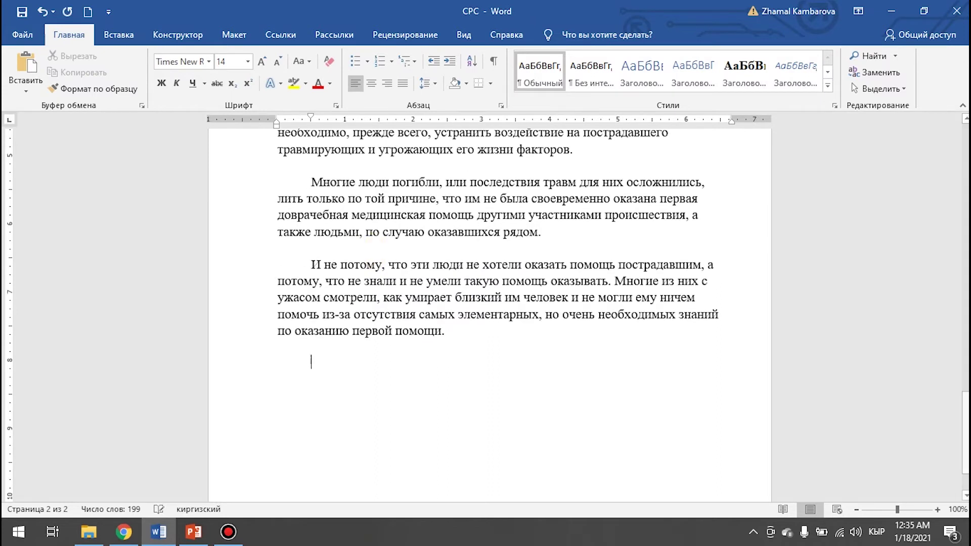
pyautogui.scroll(6, 372, 235)
pyautogui.scroll(2, 321, 180)
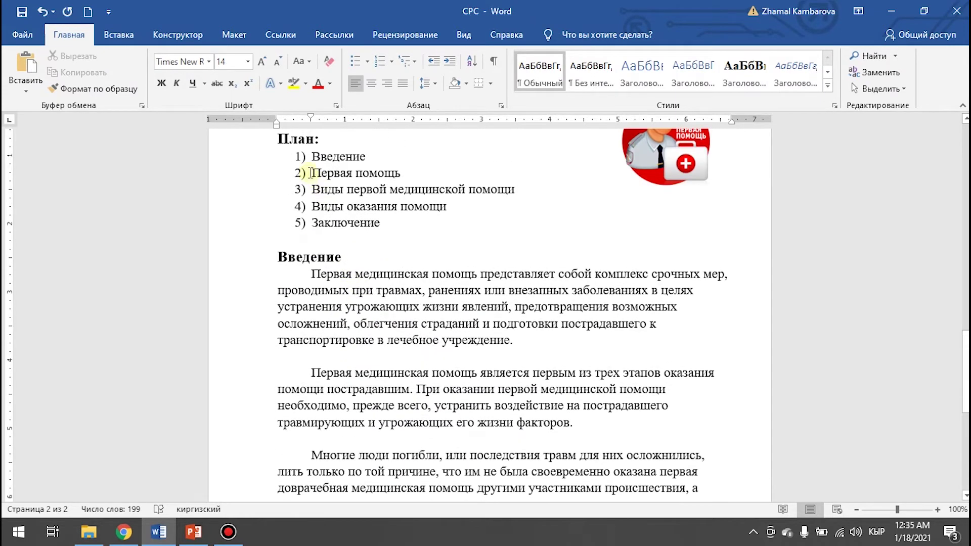
pyautogui.click(124, 532)
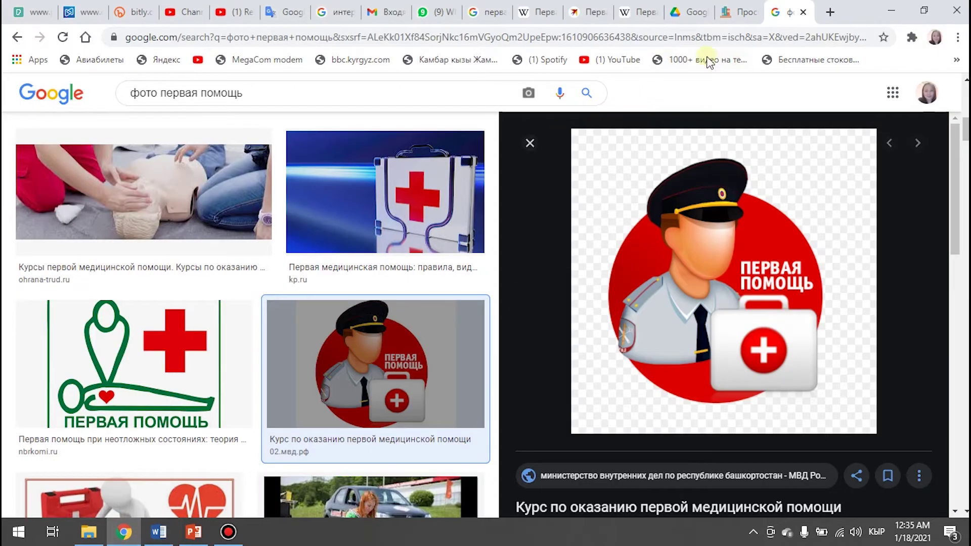
# Step: Select Wikipedia's first-aid definition, ending after «медицинское учреждение»
pyautogui.click(589, 13)
pyautogui.scroll(10, 240, 265)
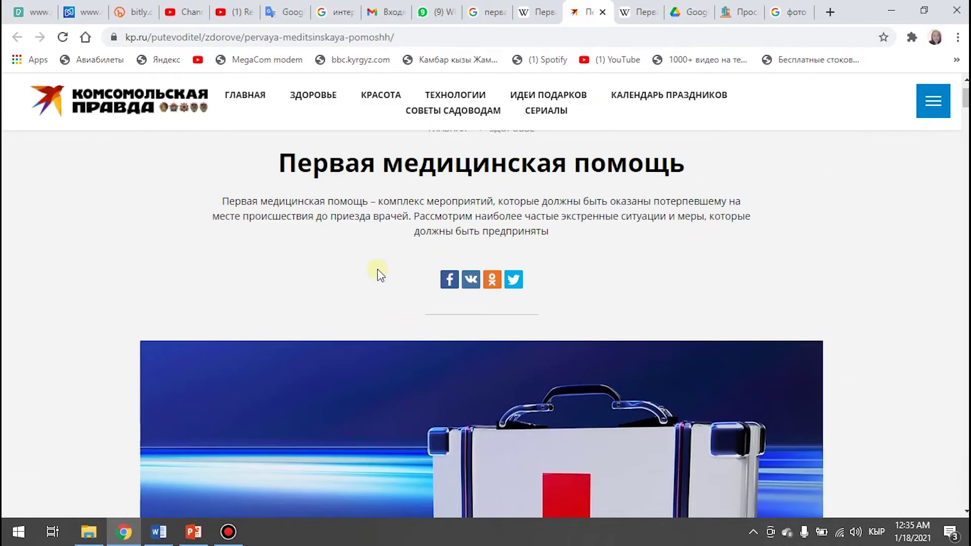
pyautogui.moveTo(219, 273); pyautogui.dragTo(413, 287)
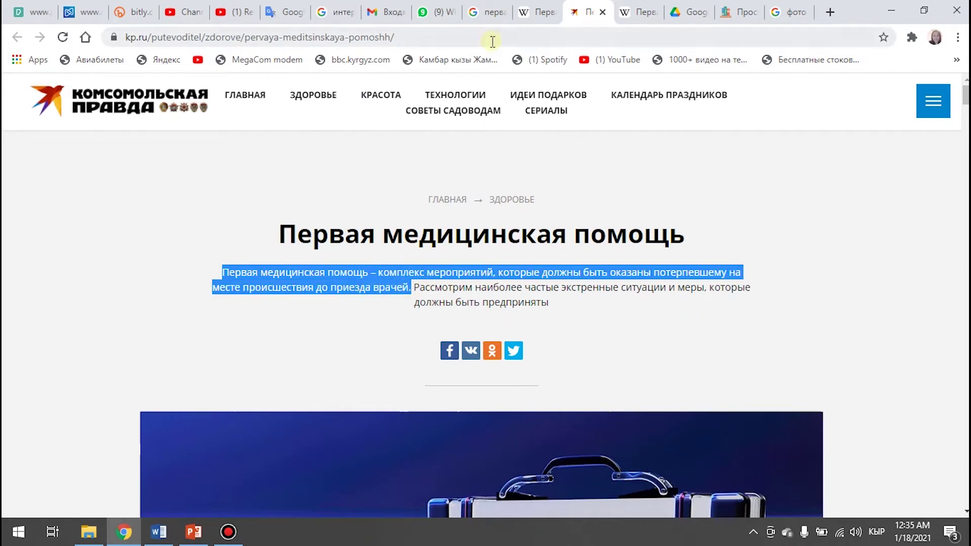
pyautogui.click(537, 13)
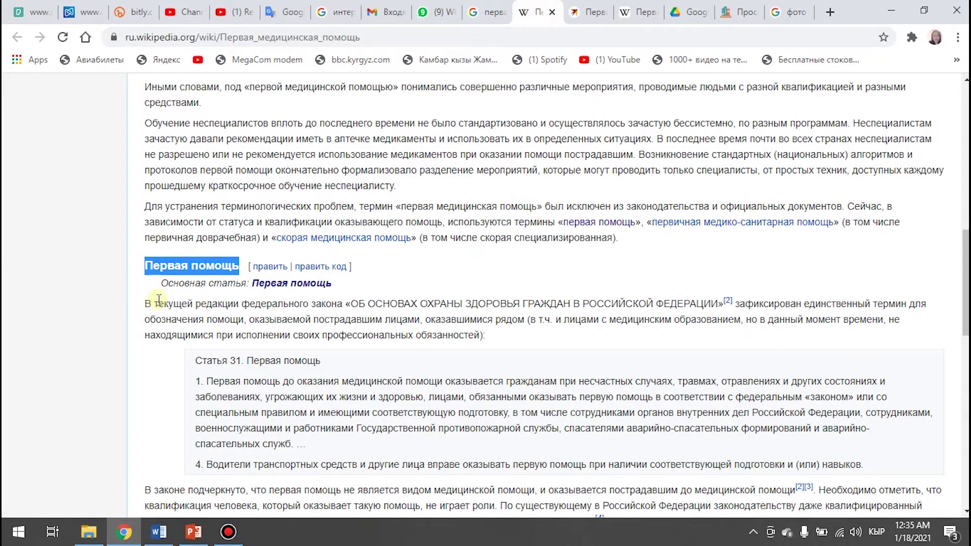
pyautogui.scroll(-5, 159, 299)
pyautogui.scroll(1, 192, 324)
pyautogui.scroll(11, 202, 330)
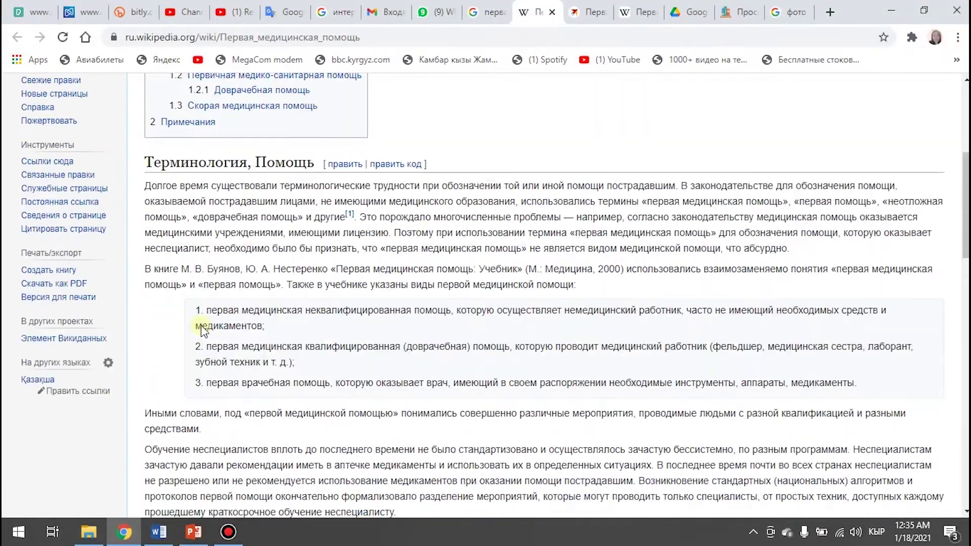
pyautogui.scroll(5, 202, 330)
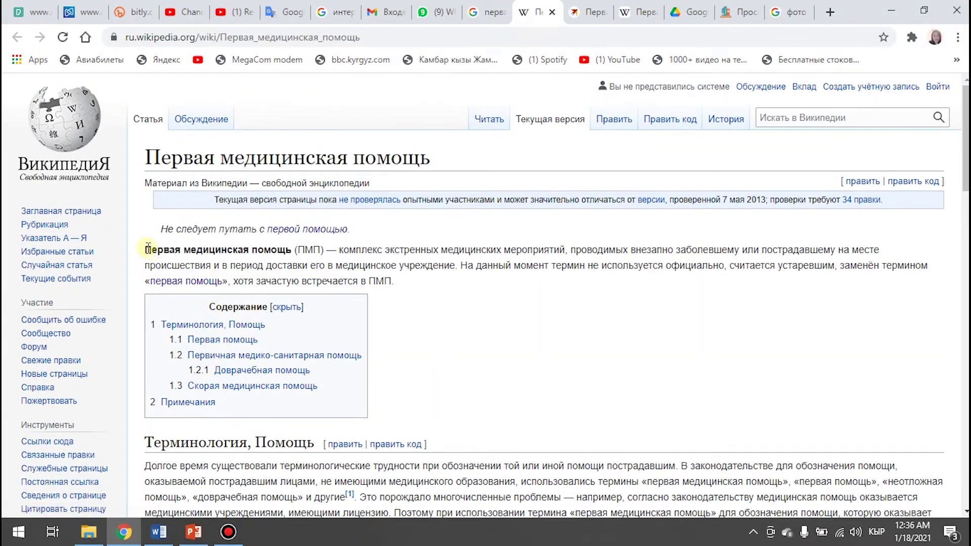
pyautogui.moveTo(167, 245)
pyautogui.mouseDown()
pyautogui.moveTo(726, 277)
pyautogui.moveTo(468, 283)
pyautogui.mouseUp()
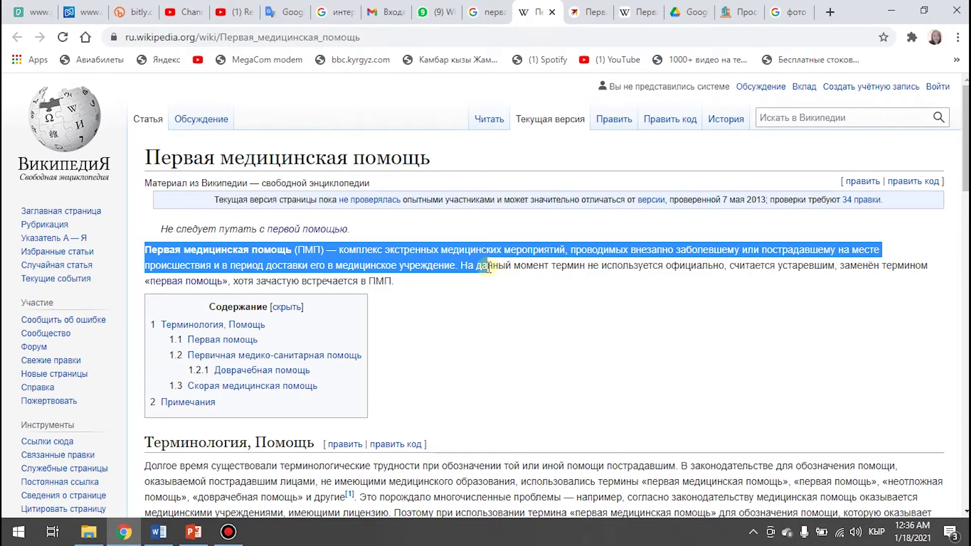
pyautogui.moveTo(443, 286); pyautogui.dragTo(472, 266)
pyautogui.hotkey('ctrl', 'c')
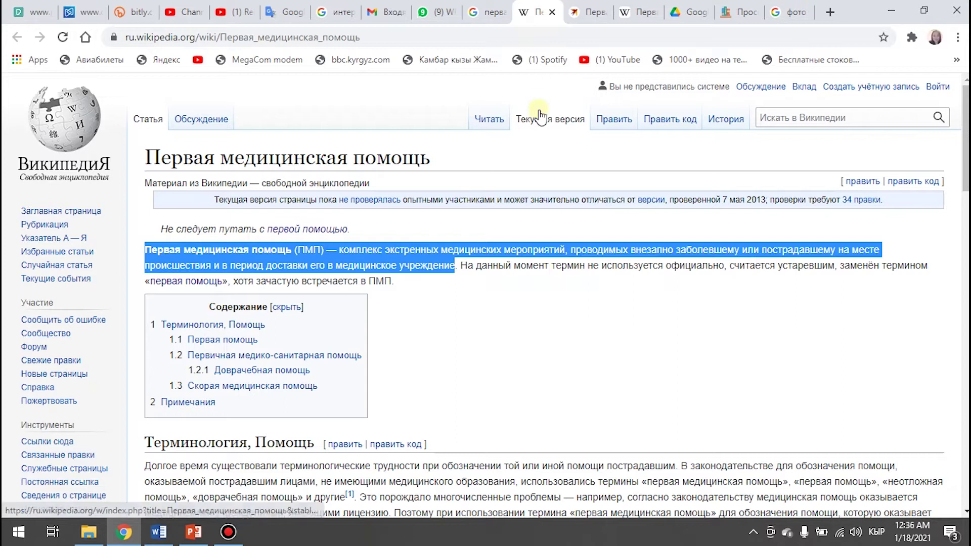
# Step: Paste the definition at the end of the Word report
pyautogui.click(158, 531)
pyautogui.scroll(-6, 328, 478)
pyautogui.hotkey('ctrl', 'v')
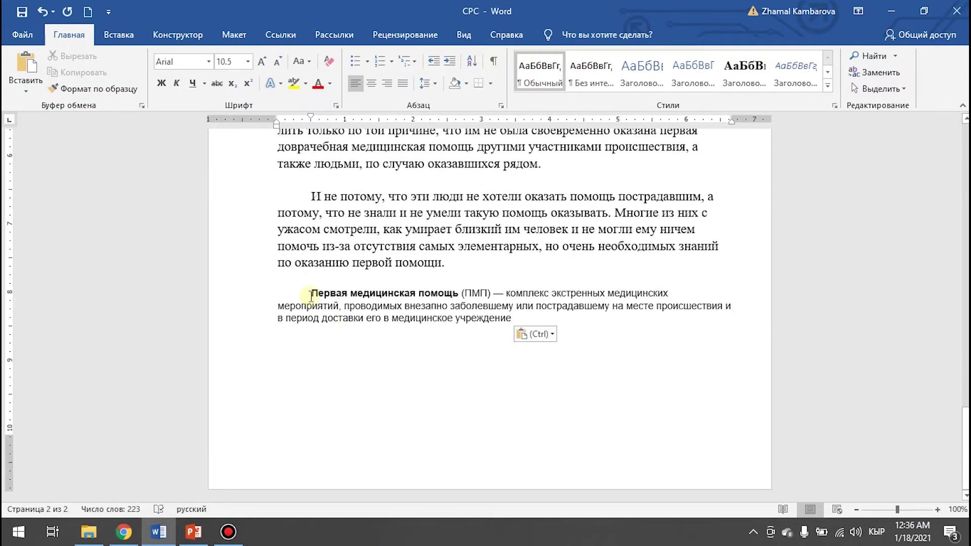
# Step: Set the pasted ПМП definition to Times New Roman 14 pt and add a new paragraph below
pyautogui.moveTo(310, 294); pyautogui.dragTo(562, 321)
pyautogui.click(208, 61)
pyautogui.click(203, 147)
pyautogui.click(247, 61)
pyautogui.click(221, 148)
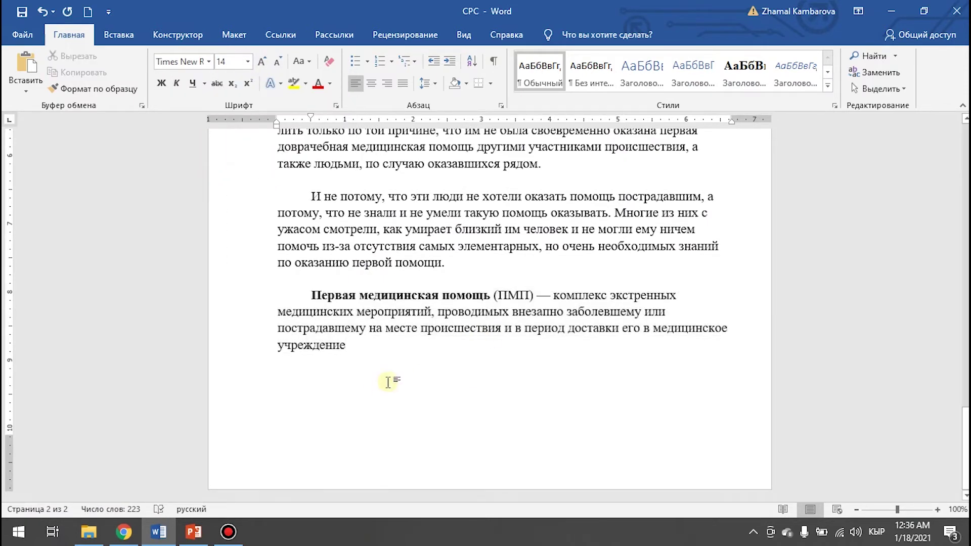
pyautogui.press('Return')
pyautogui.scroll(3, 349, 382)
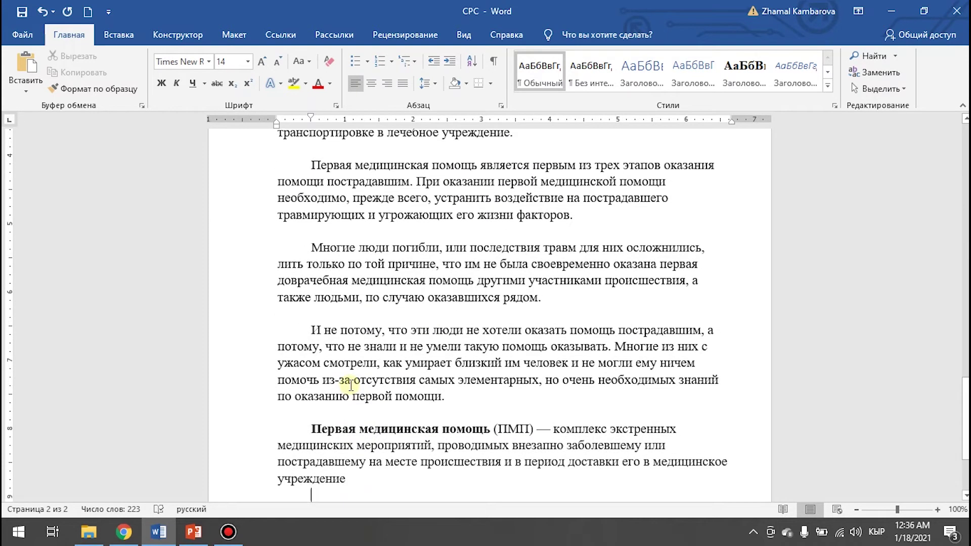
pyautogui.scroll(-3, 430, 400)
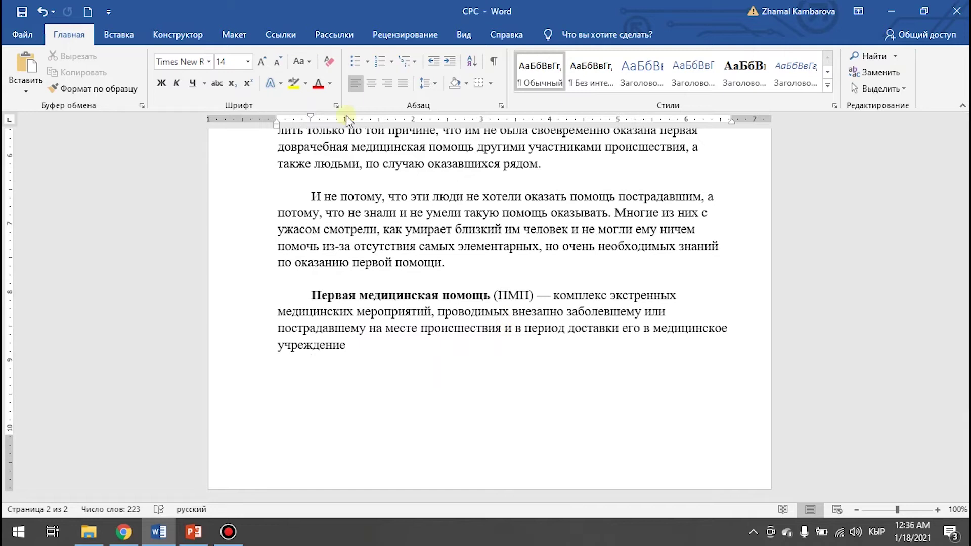
pyautogui.click(121, 35)
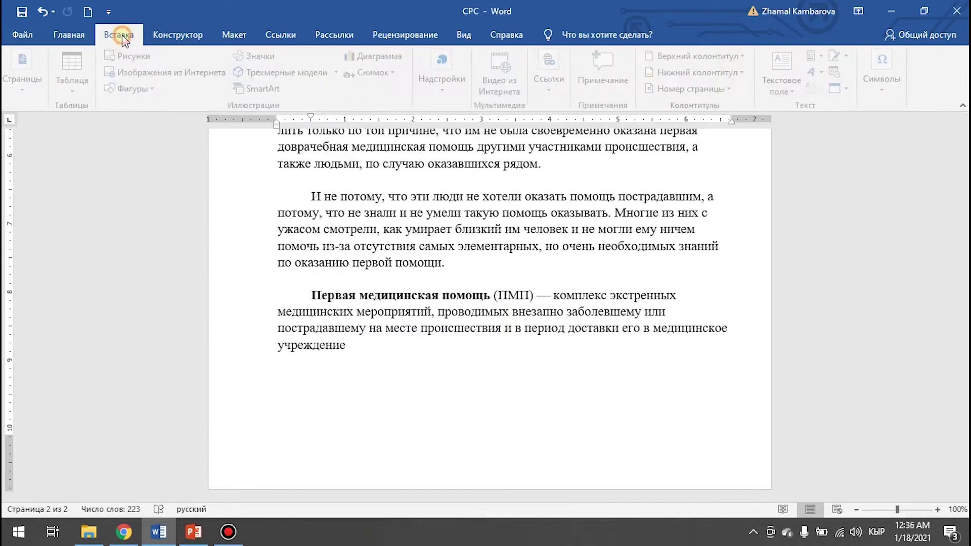
# Step: Insert the picture p63_1-st_aid from the Видео folder
pyautogui.click(135, 56)
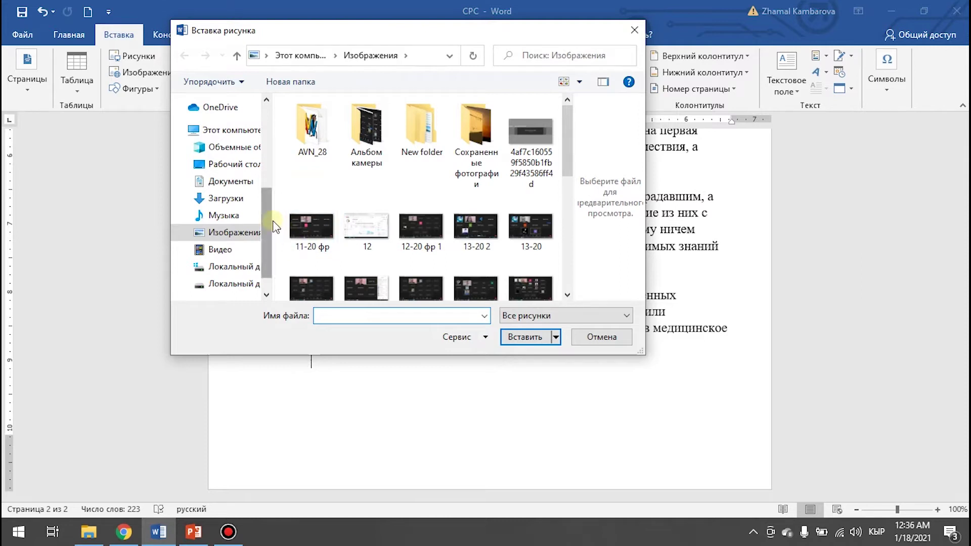
pyautogui.click(220, 249)
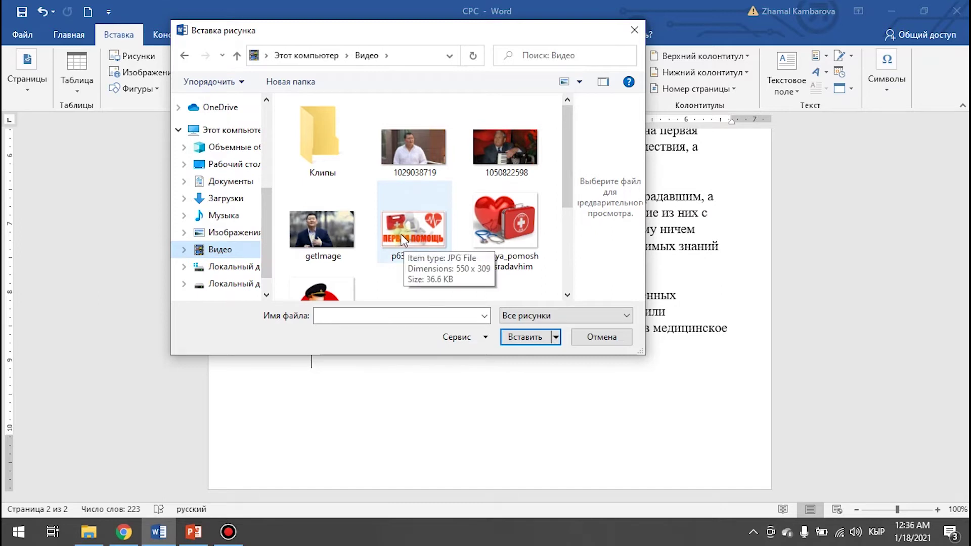
pyautogui.click(403, 240)
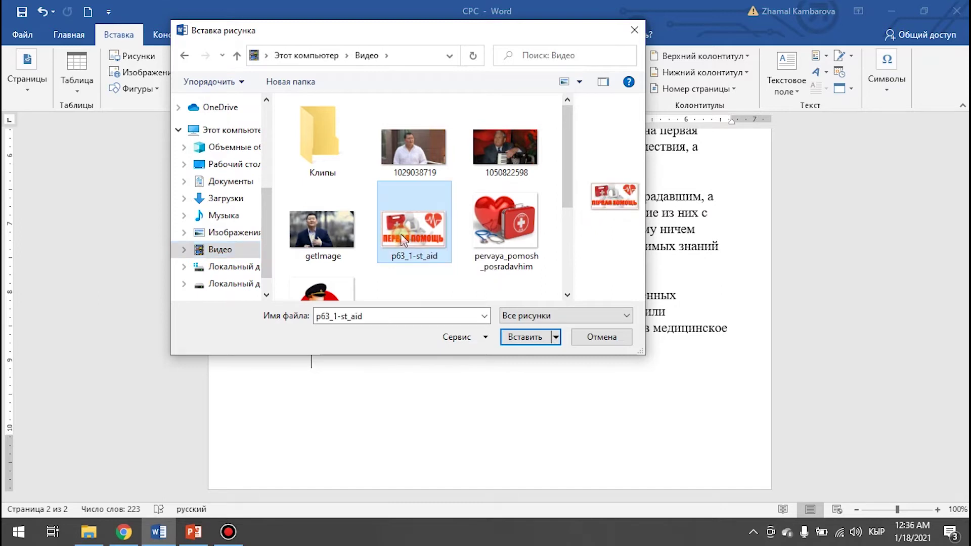
pyautogui.click(527, 337)
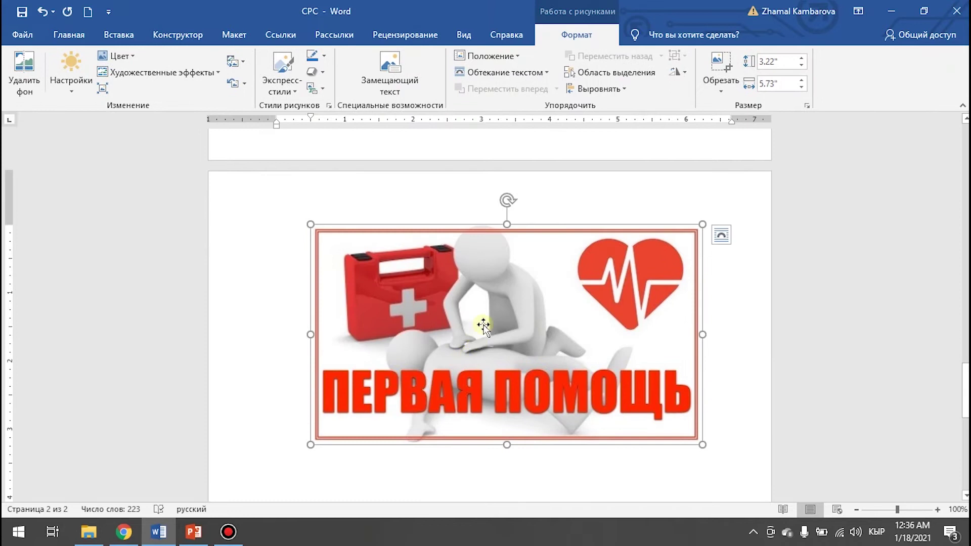
# Step: Shrink the p63_1-st_aid picture by dragging its corner handle
pyautogui.scroll(-2, 505, 344)
pyautogui.scroll(-3, 626, 261)
pyautogui.scroll(2, 657, 303)
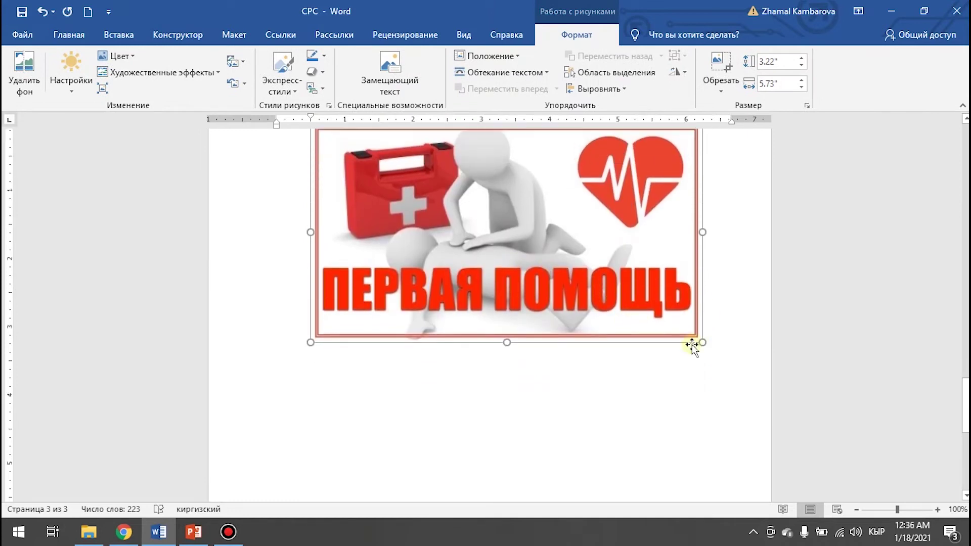
pyautogui.moveTo(618, 315); pyautogui.dragTo(503, 243)
pyautogui.scroll(2, 545, 369)
pyautogui.scroll(3, 516, 284)
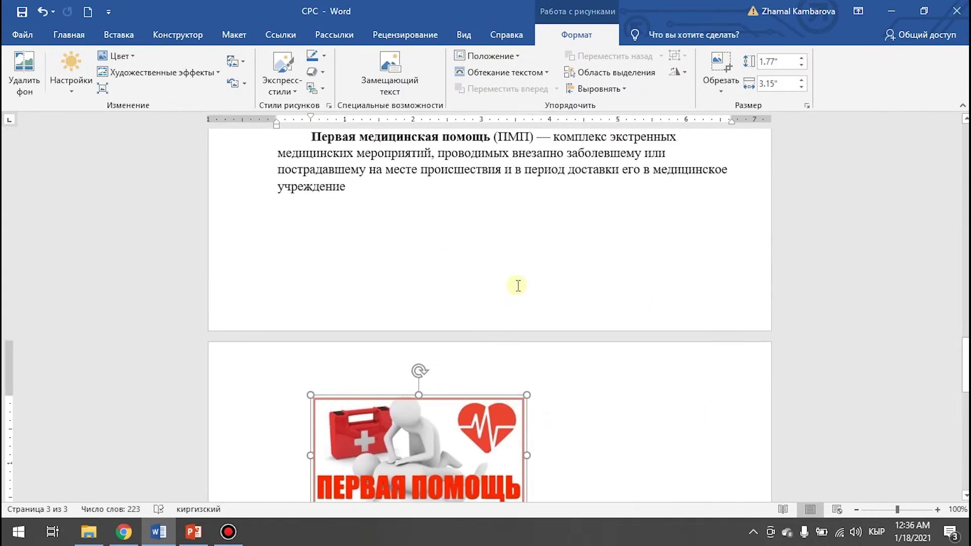
pyautogui.scroll(2, 471, 262)
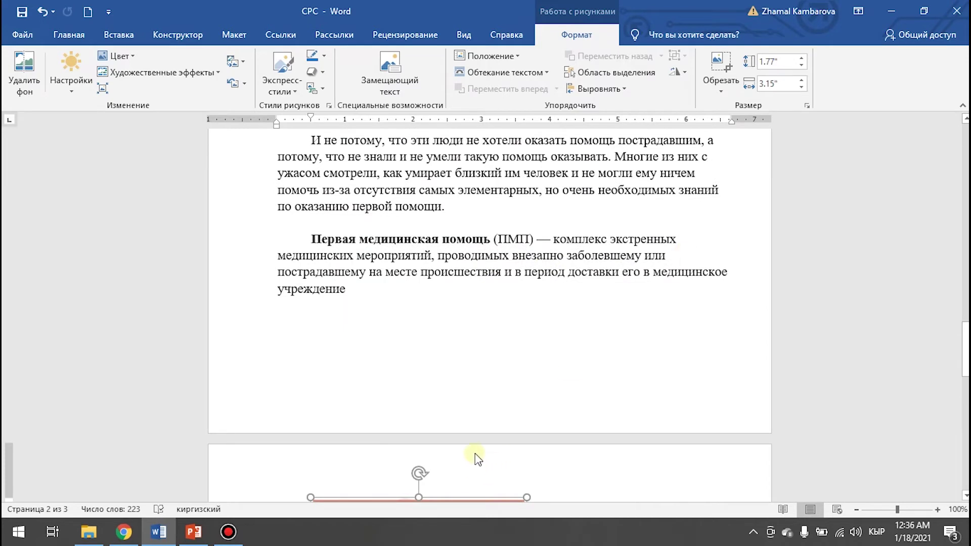
pyautogui.scroll(-3, 476, 458)
pyautogui.click(440, 395)
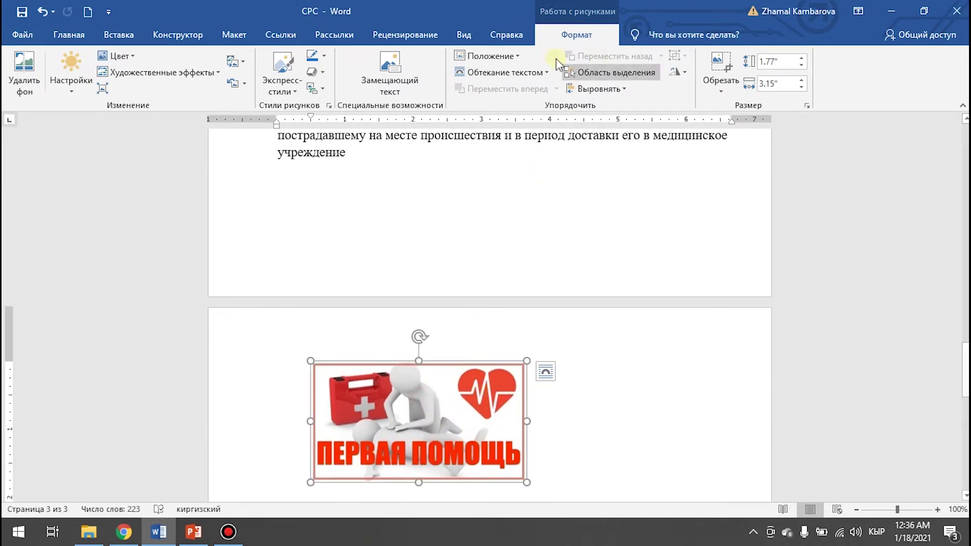
# Step: Set the picture's text wrapping to Square
pyautogui.click(531, 75)
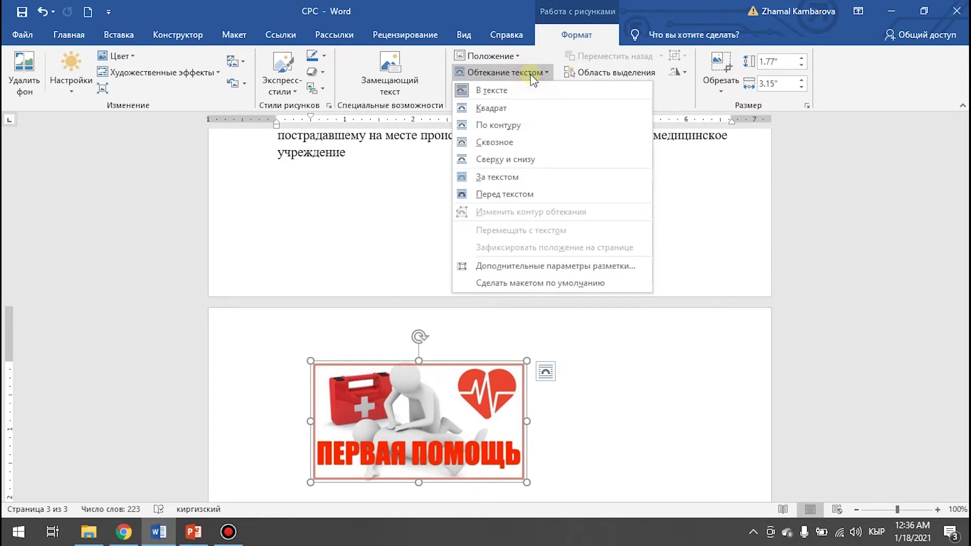
pyautogui.click(506, 105)
pyautogui.scroll(10, 556, 303)
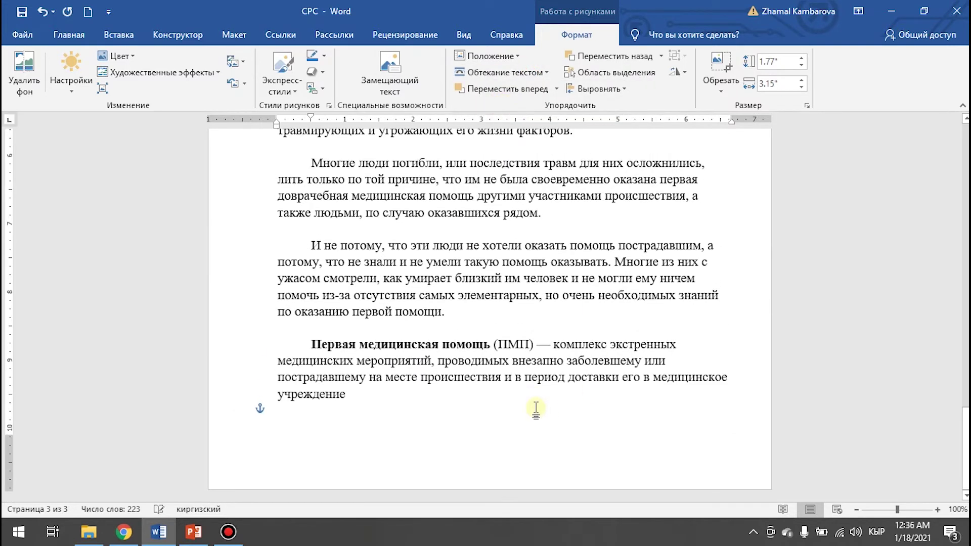
pyautogui.scroll(3, 574, 304)
pyautogui.scroll(3, 580, 274)
pyautogui.scroll(3, 580, 273)
# Step: Move the picture beside the ПМП paragraph and size it to 1.9 × 3.37 inches
pyautogui.moveTo(444, 265); pyautogui.dragTo(579, 416)
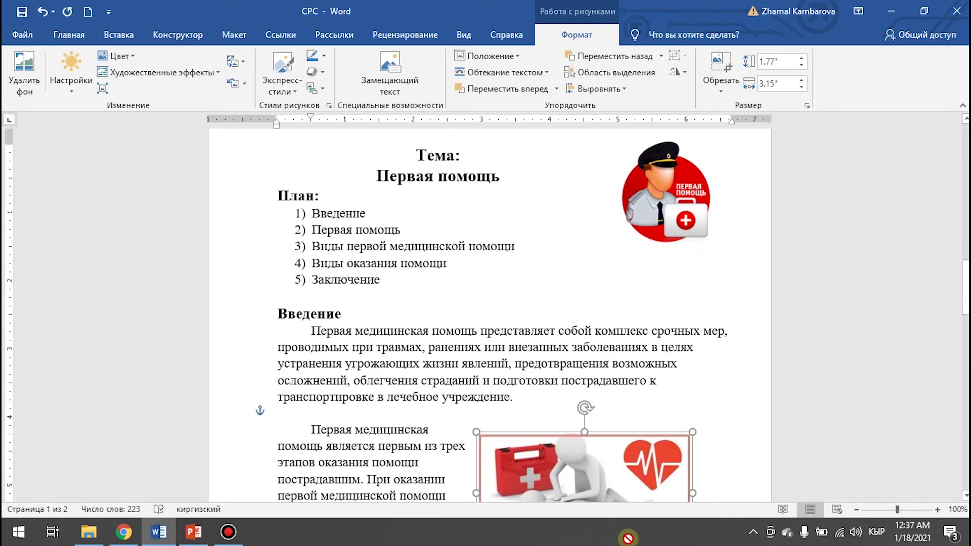
pyautogui.moveTo(579, 417); pyautogui.dragTo(663, 498)
pyautogui.scroll(-3, 667, 493)
pyautogui.scroll(-5, 667, 489)
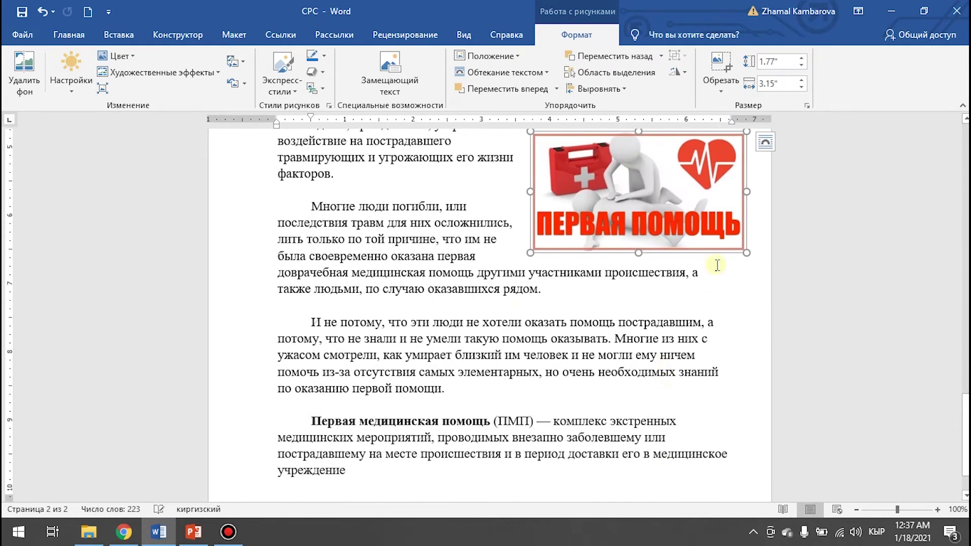
pyautogui.moveTo(656, 159)
pyautogui.mouseDown()
pyautogui.moveTo(673, 406)
pyautogui.moveTo(648, 399)
pyautogui.mouseUp()
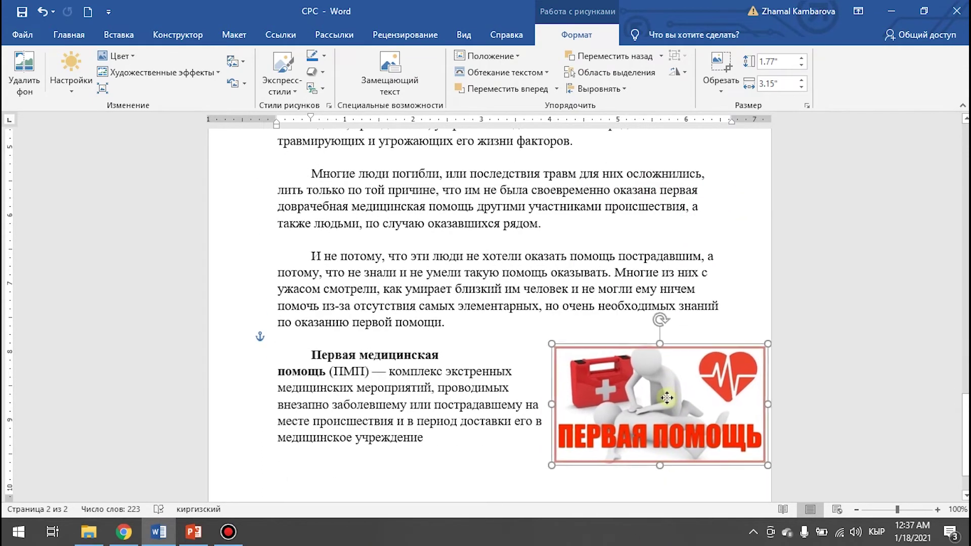
pyautogui.scroll(-2, 647, 400)
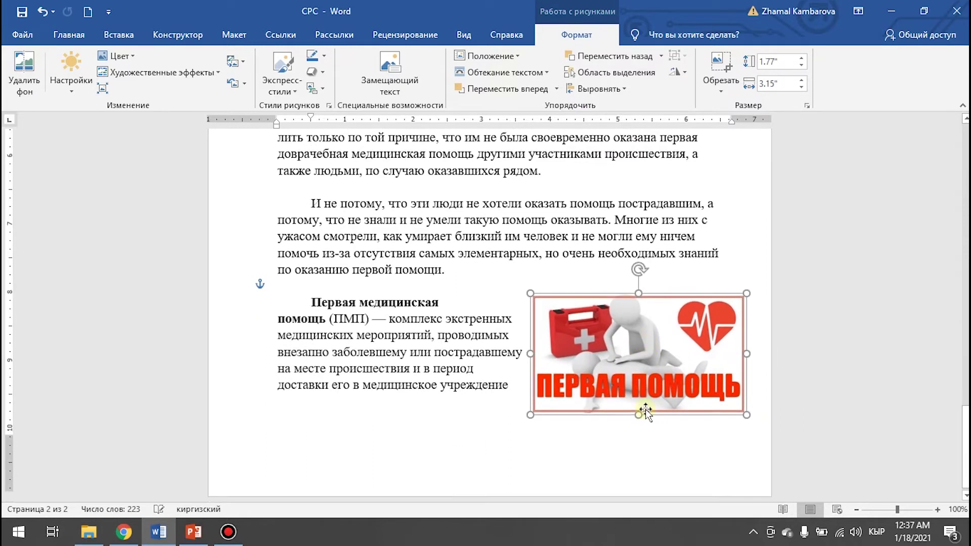
pyautogui.moveTo(630, 342); pyautogui.dragTo(616, 343)
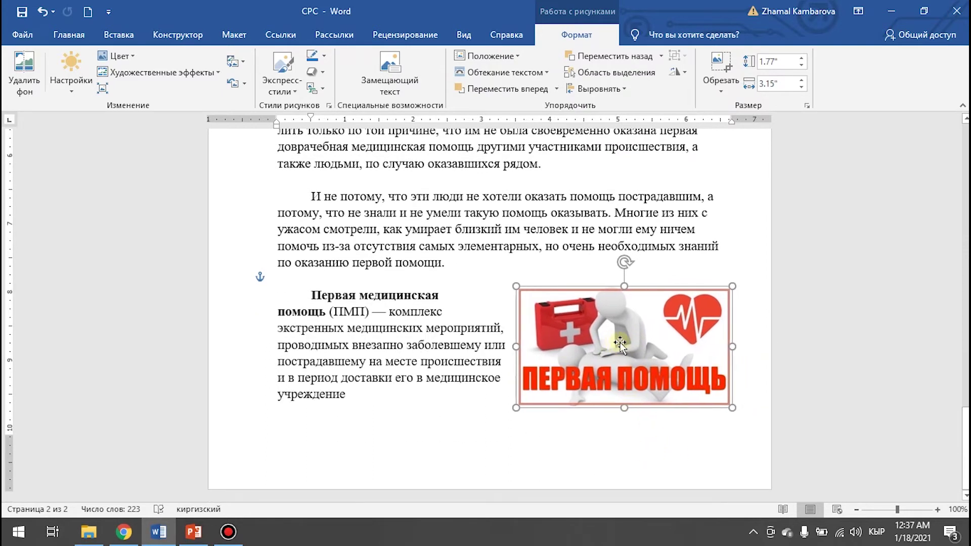
pyautogui.moveTo(732, 410); pyautogui.dragTo(739, 416)
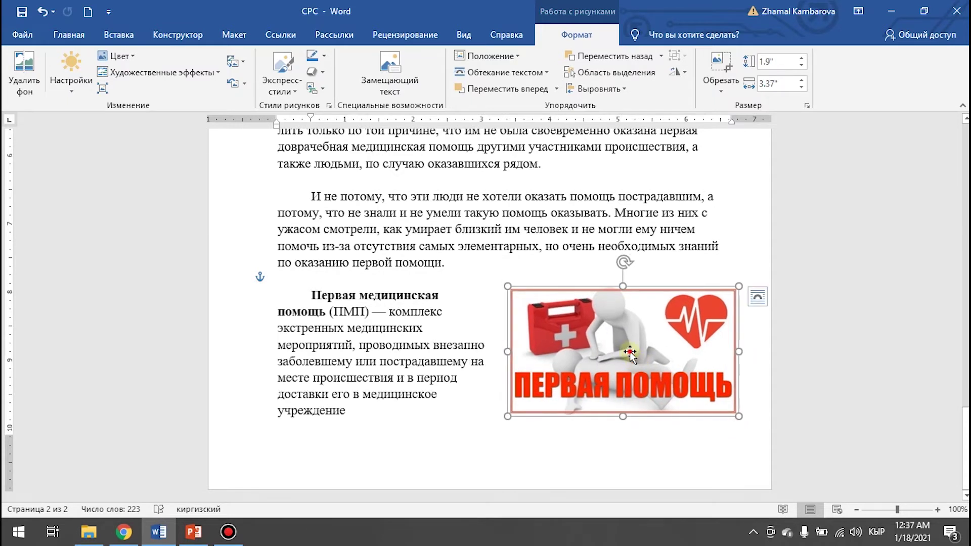
pyautogui.moveTo(629, 352); pyautogui.dragTo(618, 361)
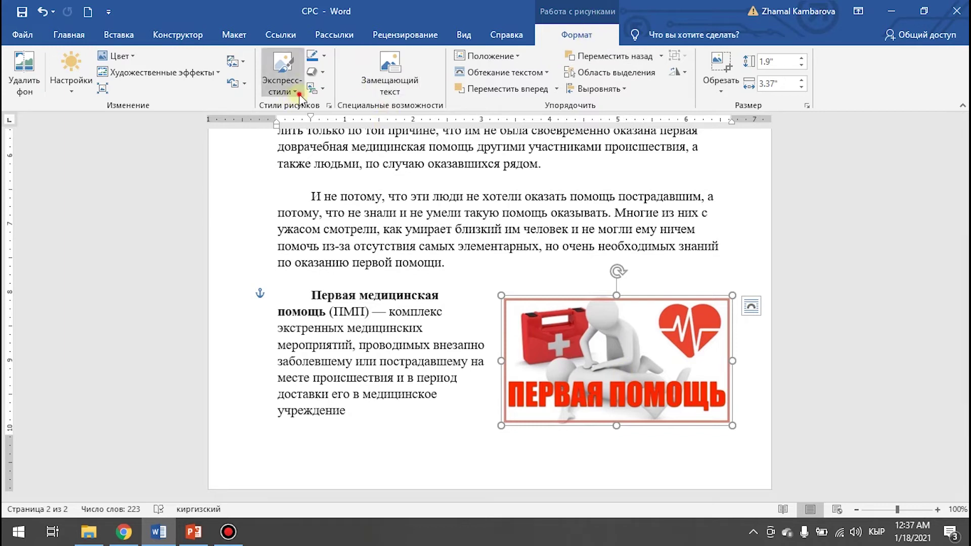
# Step: Apply a soft-edged reflection picture style, then insert a page break after the definition
pyautogui.click(282, 79)
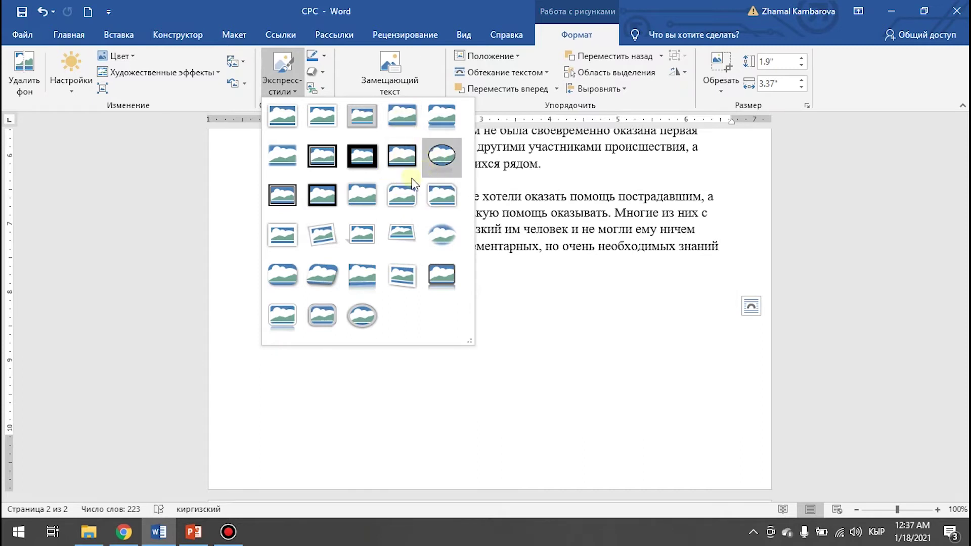
pyautogui.click(284, 159)
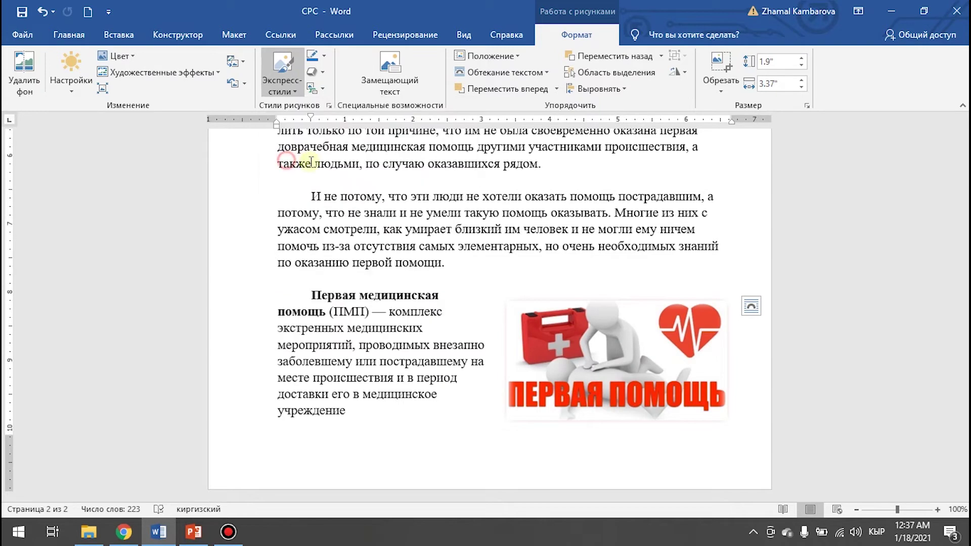
pyautogui.click(723, 441)
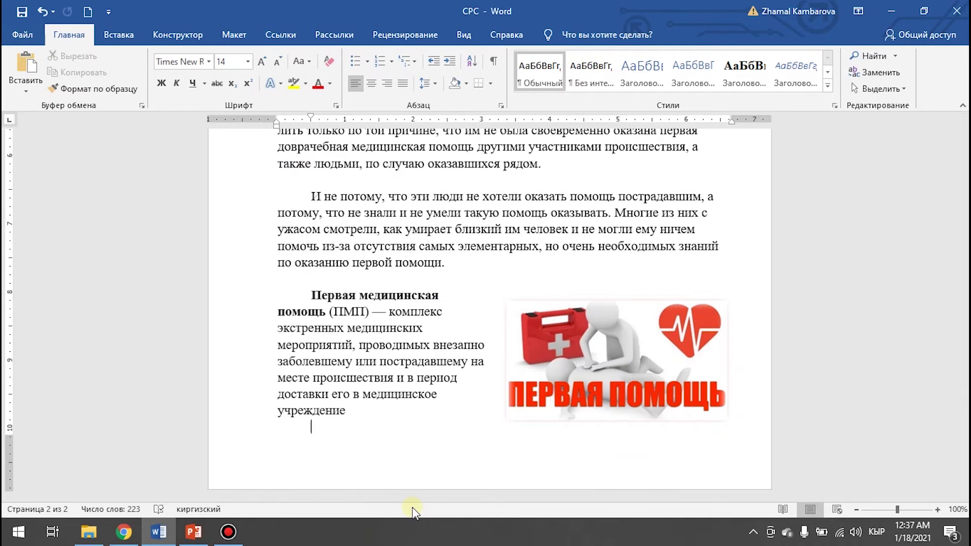
pyautogui.hotkey('ctrl', 'Return')
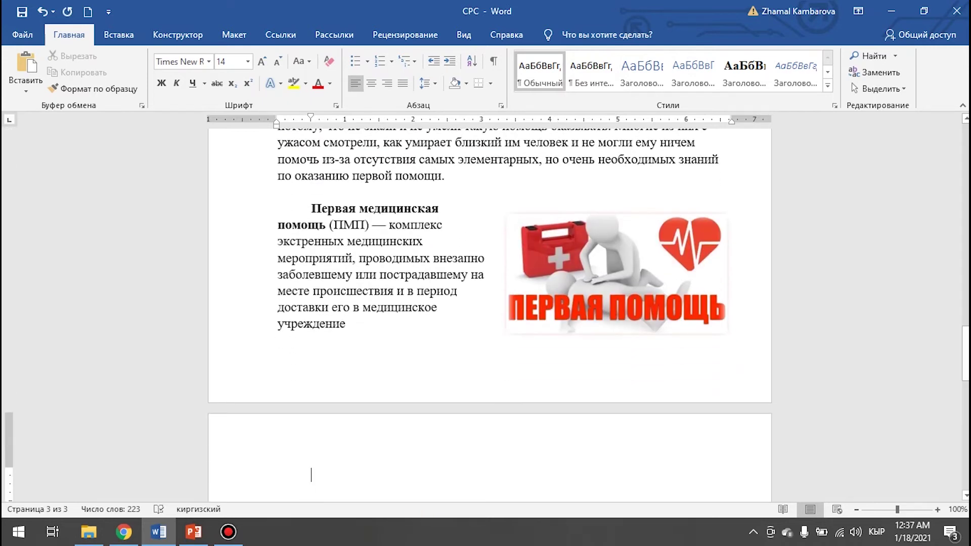
# Step: Scroll through the report to check the new blank page 3, then return to Chrome
pyautogui.scroll(-2, 277, 473)
pyautogui.scroll(2, 277, 473)
pyautogui.scroll(6, 278, 473)
pyautogui.scroll(6, 276, 473)
pyautogui.scroll(2, 277, 473)
pyautogui.scroll(-1, 278, 473)
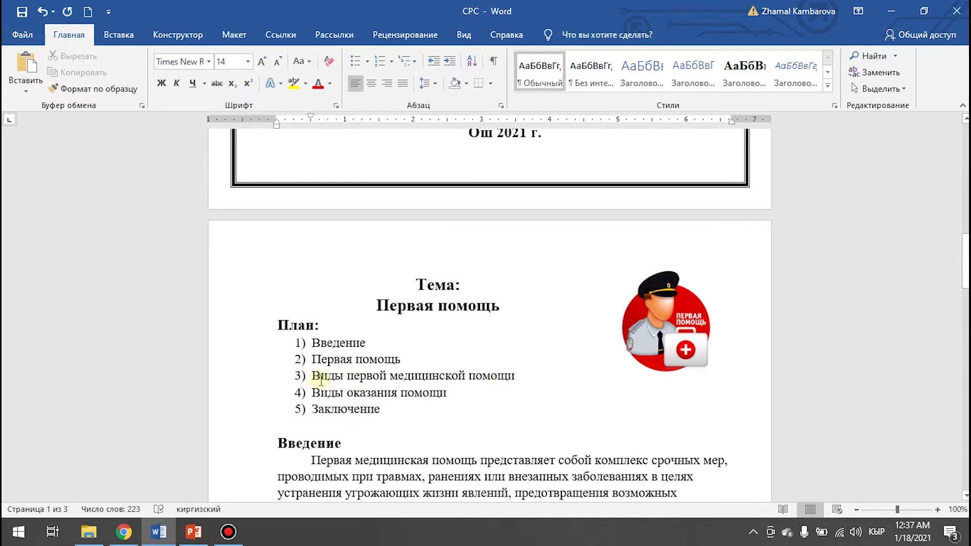
pyautogui.click(124, 532)
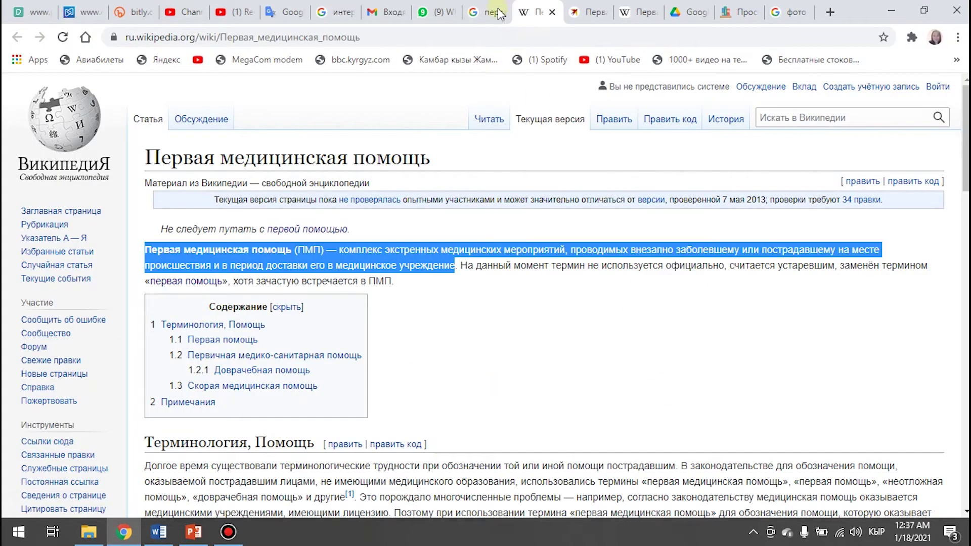
# Step: Select the kp.ru Виды первой медицинской помощи heading and paragraph, then return to Word
pyautogui.click(605, 12)
pyautogui.scroll(-5, 350, 379)
pyautogui.scroll(-5, 337, 391)
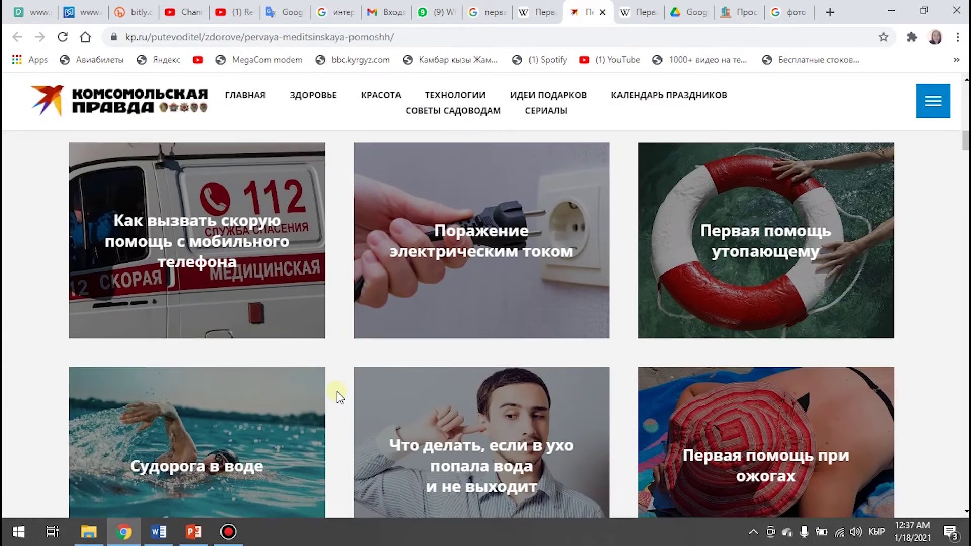
pyautogui.scroll(3, 337, 388)
pyautogui.moveTo(211, 183); pyautogui.dragTo(675, 338)
pyautogui.hotkey('ctrl', 'c')
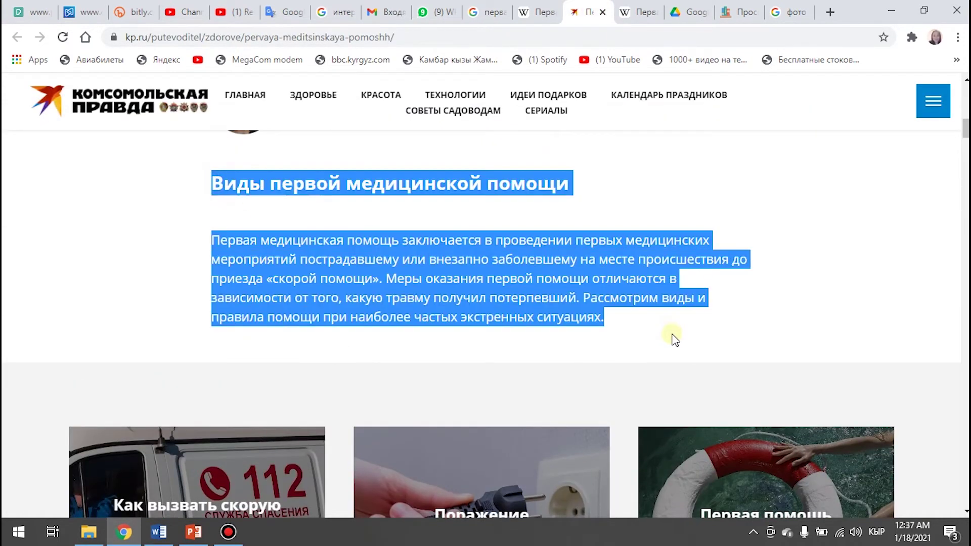
pyautogui.scroll(-5, 397, 506)
pyautogui.click(158, 531)
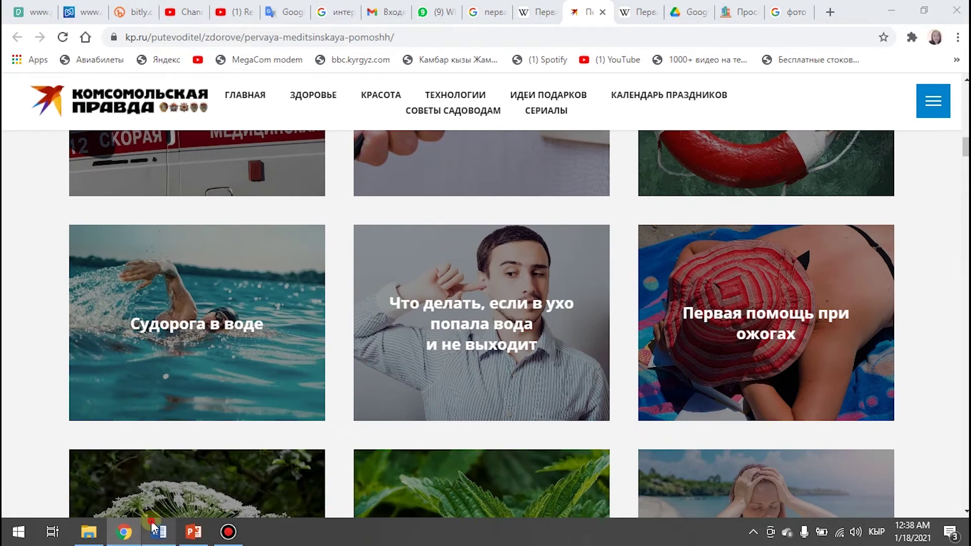
pyautogui.scroll(-5, 385, 380)
pyautogui.scroll(-10, 336, 455)
pyautogui.scroll(-1, 321, 331)
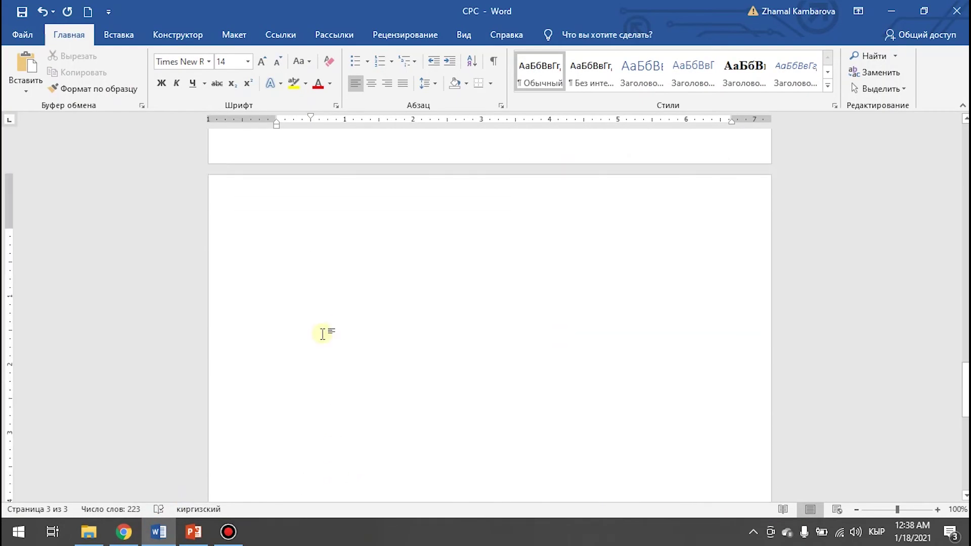
# Step: Paste the copied heading and paragraph onto page 3 and set them to Times New Roman 14
pyautogui.hotkey('ctrl', 'v')
pyautogui.moveTo(278, 238); pyautogui.dragTo(354, 377)
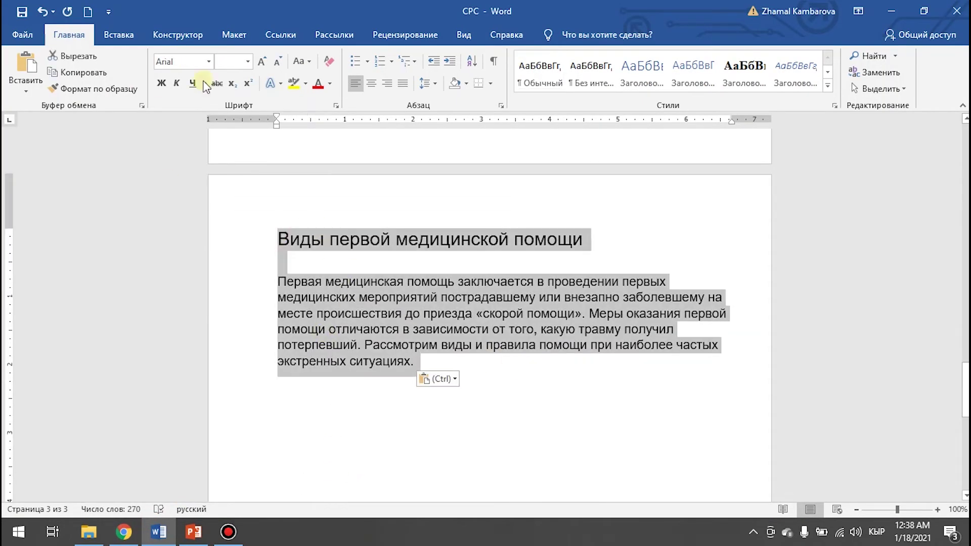
pyautogui.click(209, 61)
pyautogui.click(217, 144)
pyautogui.click(247, 61)
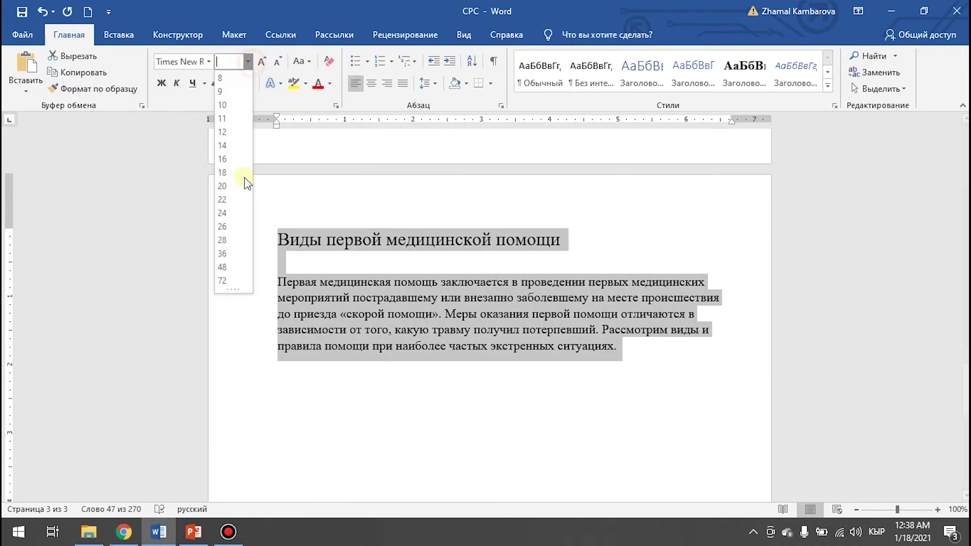
pyautogui.click(233, 147)
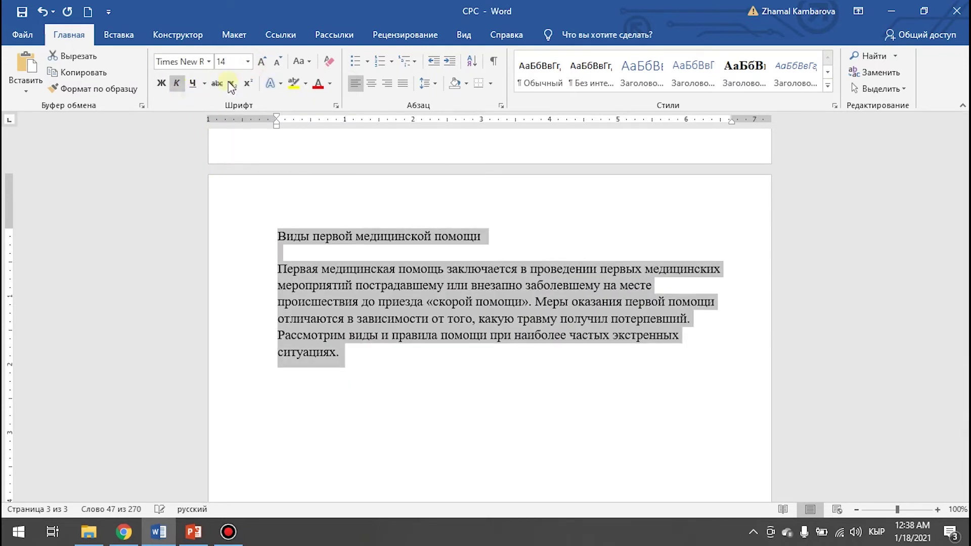
pyautogui.click(288, 251)
# Step: Add the Виды первой медицинской помощи heading to the table of contents, bold it, and indent the paragraph
pyautogui.moveTo(498, 236); pyautogui.dragTo(161, 203)
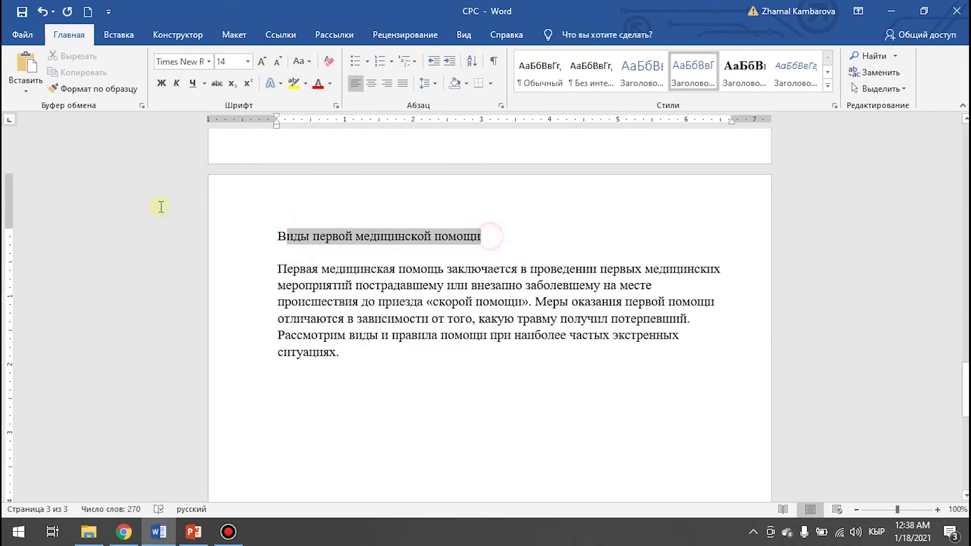
pyautogui.click(280, 35)
pyautogui.click(99, 56)
pyautogui.click(101, 66)
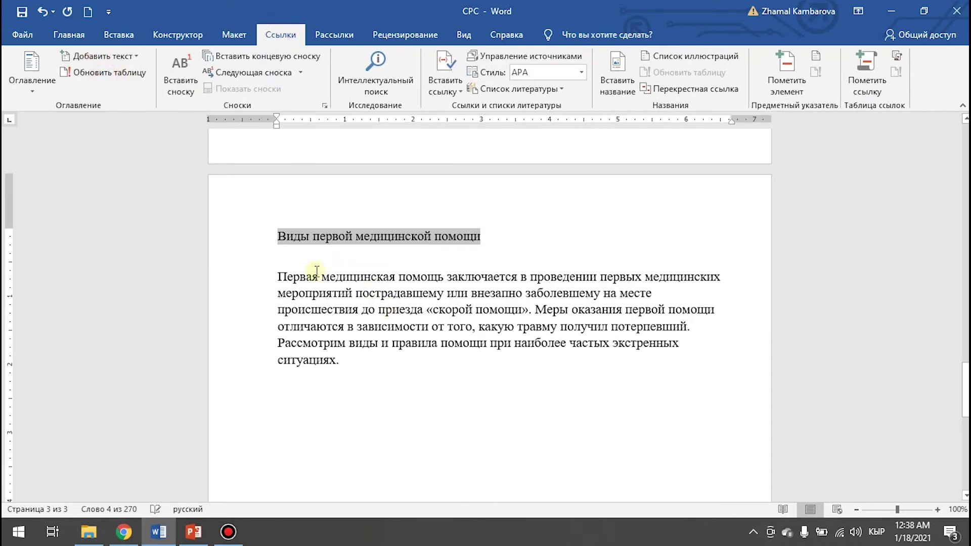
pyautogui.click(69, 34)
pyautogui.click(161, 83)
pyautogui.click(375, 378)
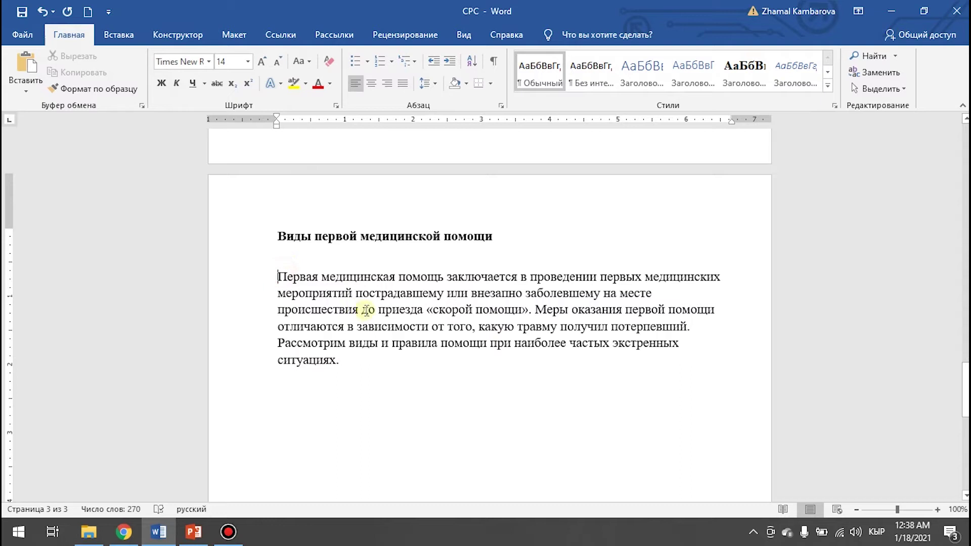
pyautogui.press('Tab')
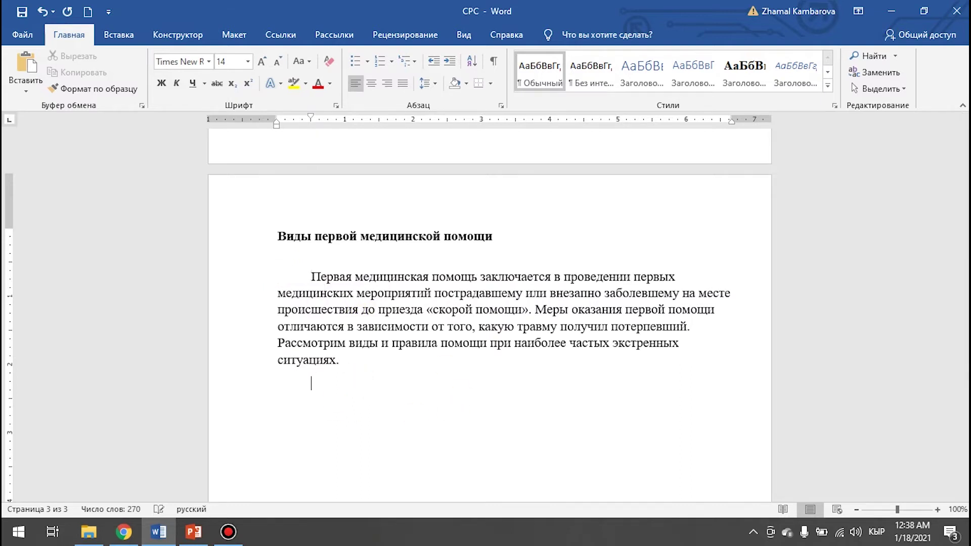
pyautogui.moveTo(123, 533)
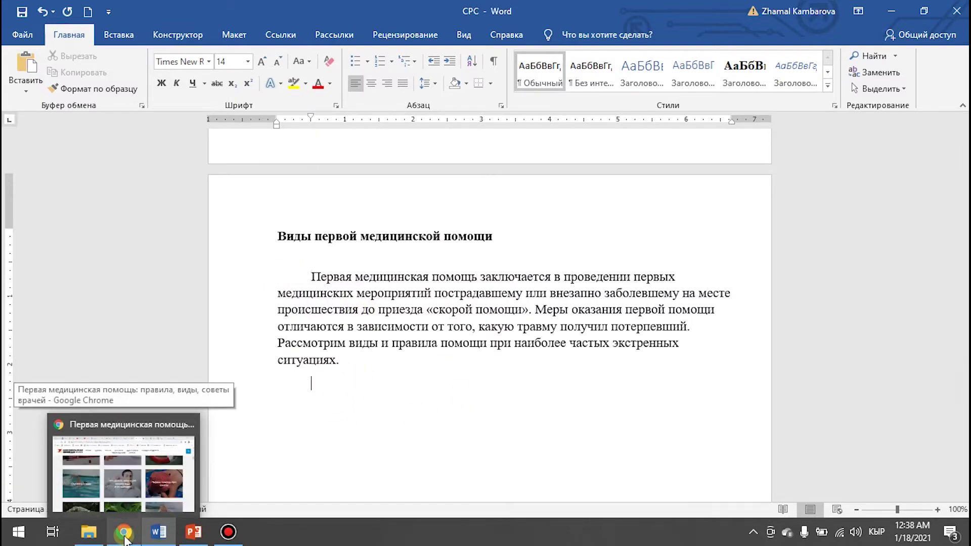
pyautogui.click(124, 532)
pyautogui.scroll(-5, 423, 462)
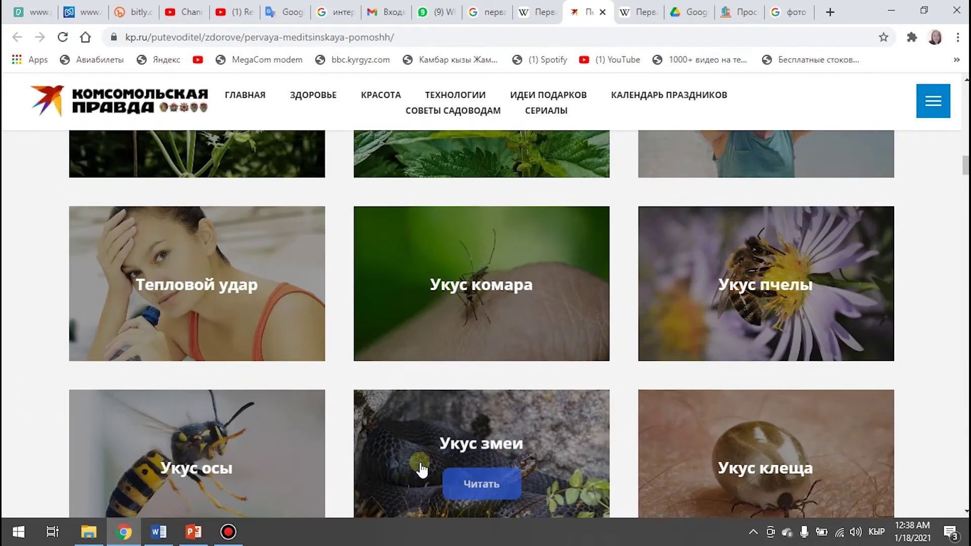
pyautogui.scroll(-10, 422, 468)
pyautogui.scroll(-10, 421, 471)
pyautogui.scroll(1, 411, 351)
pyautogui.scroll(5, 278, 364)
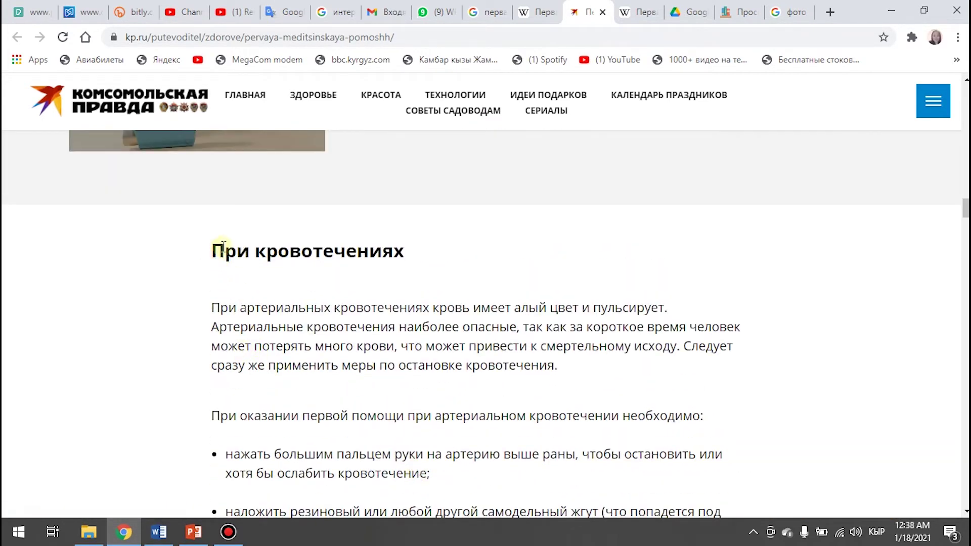
pyautogui.scroll(-6, 372, 406)
pyautogui.scroll(-7, 354, 411)
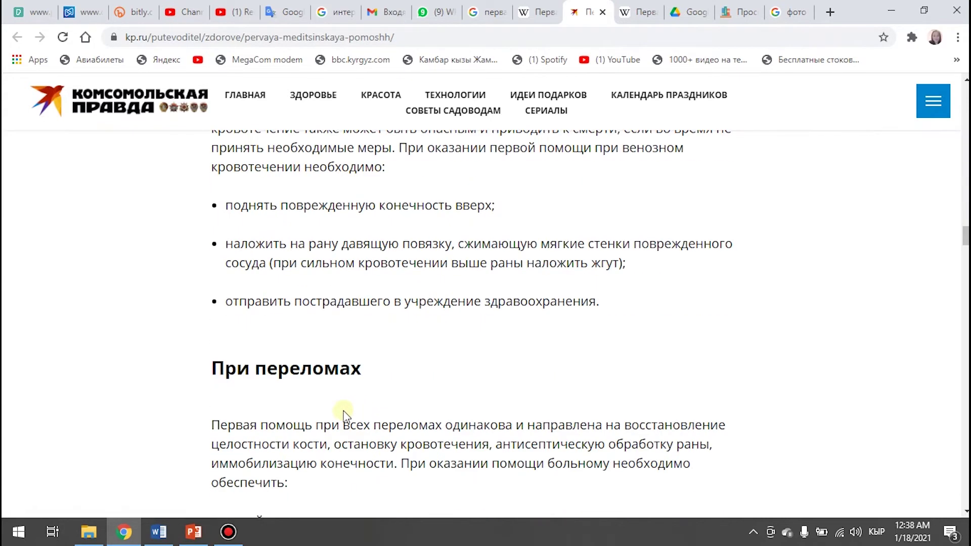
pyautogui.scroll(-7, 372, 411)
pyautogui.scroll(7, 460, 406)
pyautogui.scroll(6, 425, 402)
pyautogui.scroll(5, 334, 369)
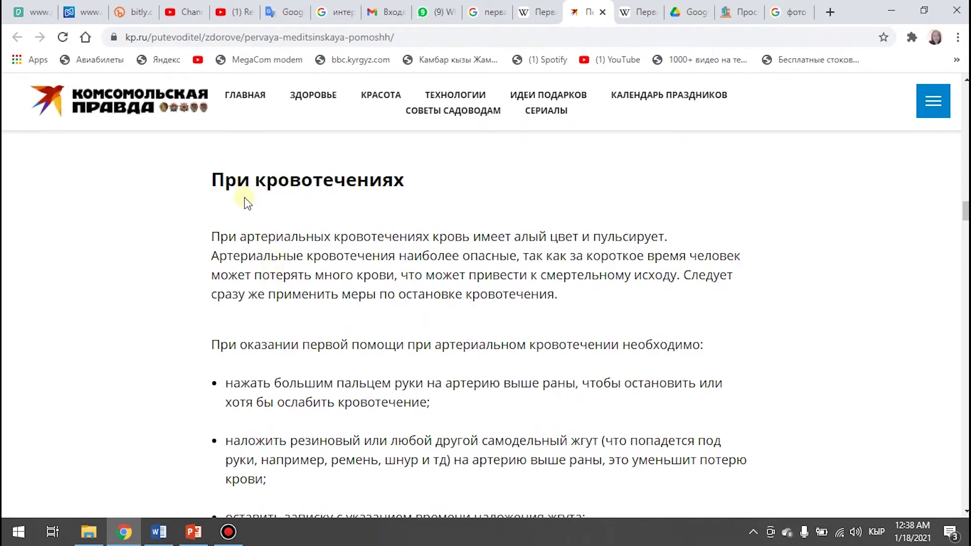
pyautogui.scroll(-4, 247, 203)
pyautogui.scroll(-6, 263, 389)
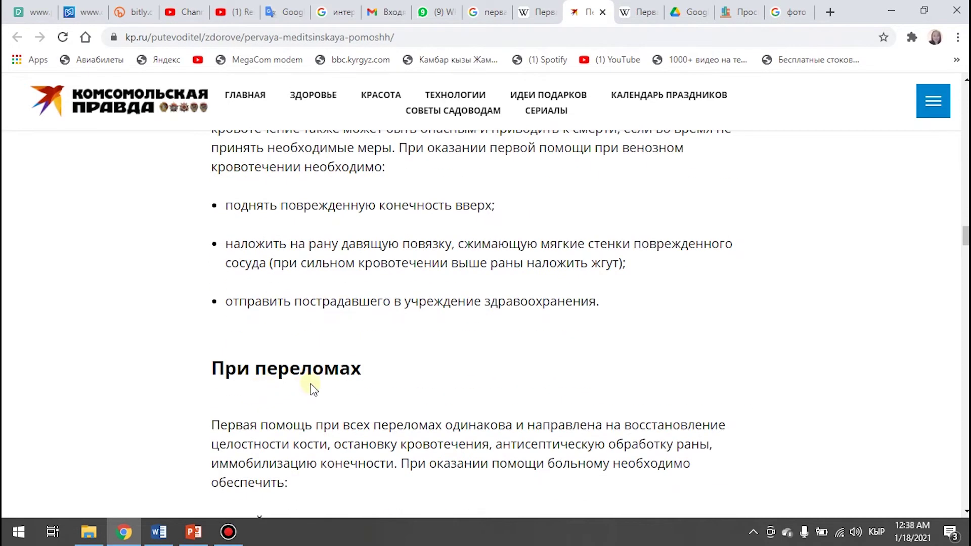
pyautogui.scroll(7, 312, 390)
pyautogui.scroll(5, 259, 337)
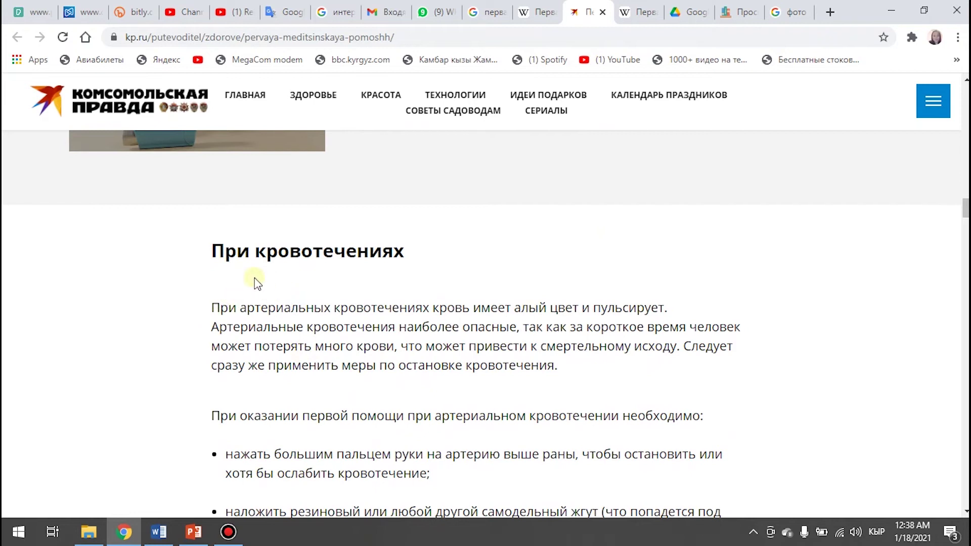
pyautogui.click(194, 532)
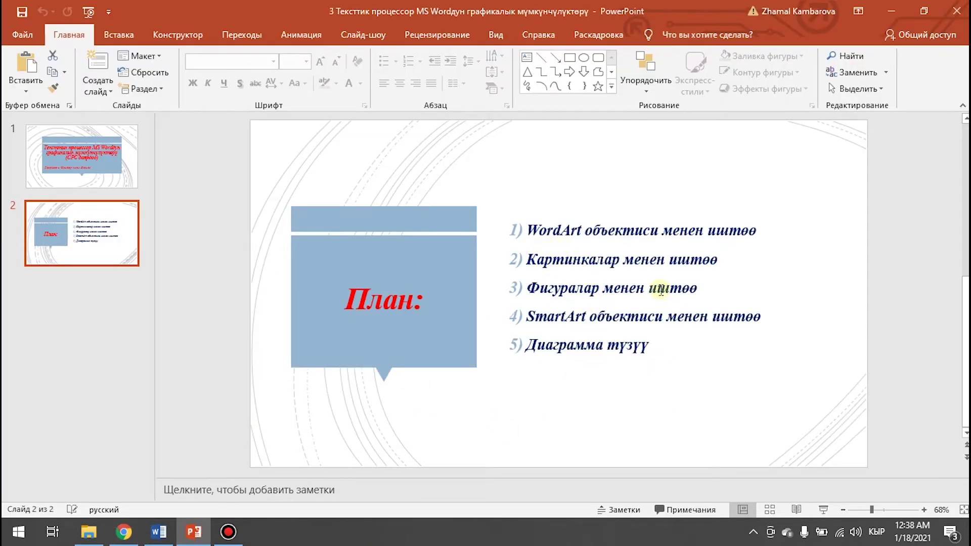
pyautogui.click(158, 531)
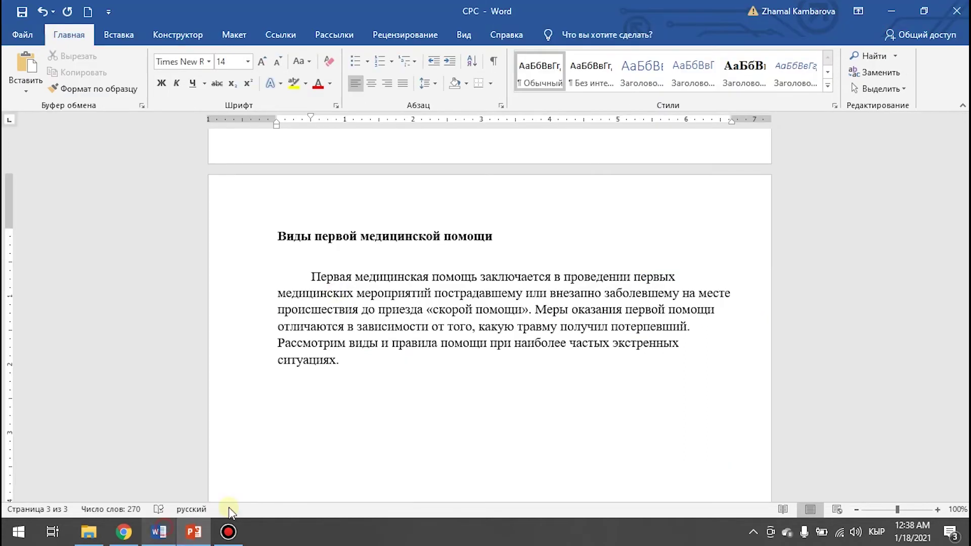
pyautogui.click(119, 34)
pyautogui.click(156, 90)
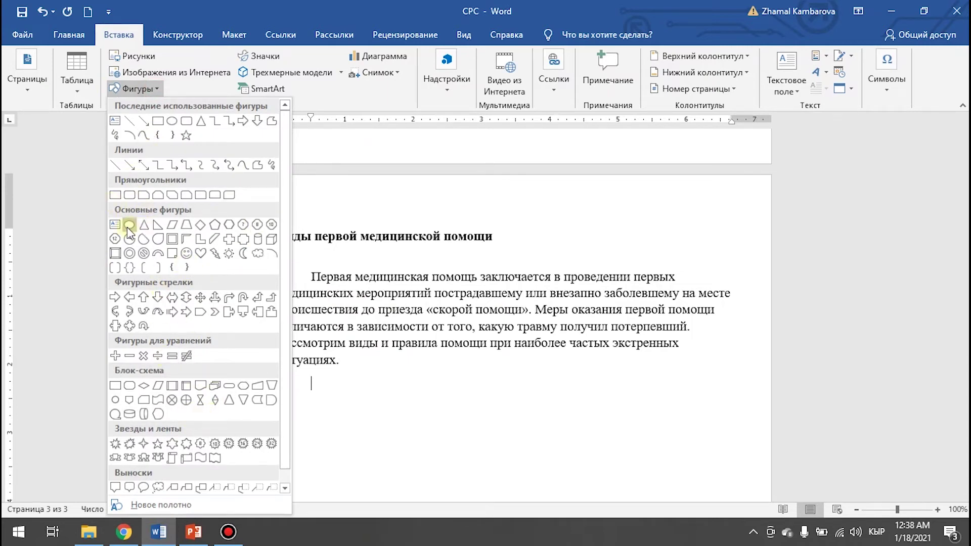
# Step: Draw a rectangle below the page 3 paragraph with a white-fill, blue-outline shape style
pyautogui.click(130, 195)
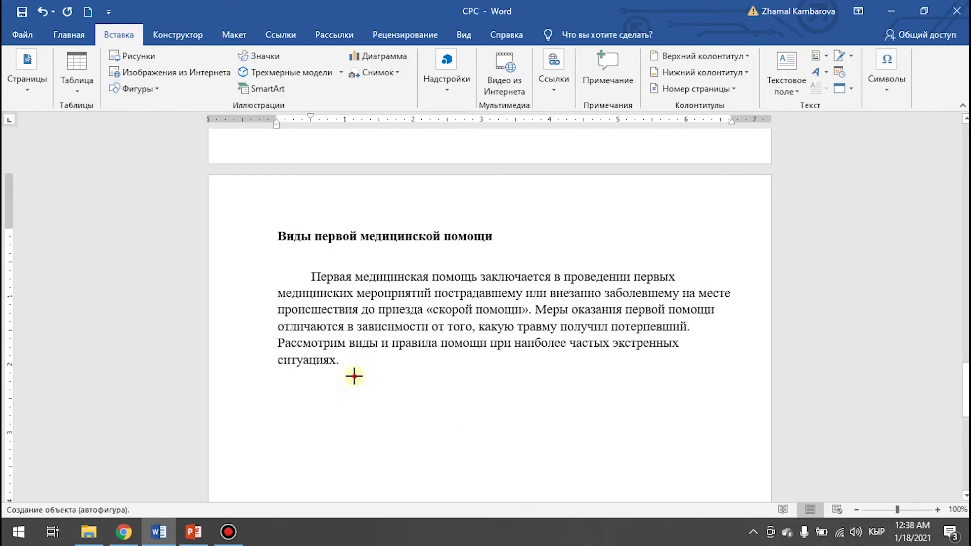
pyautogui.moveTo(354, 376); pyautogui.dragTo(591, 410)
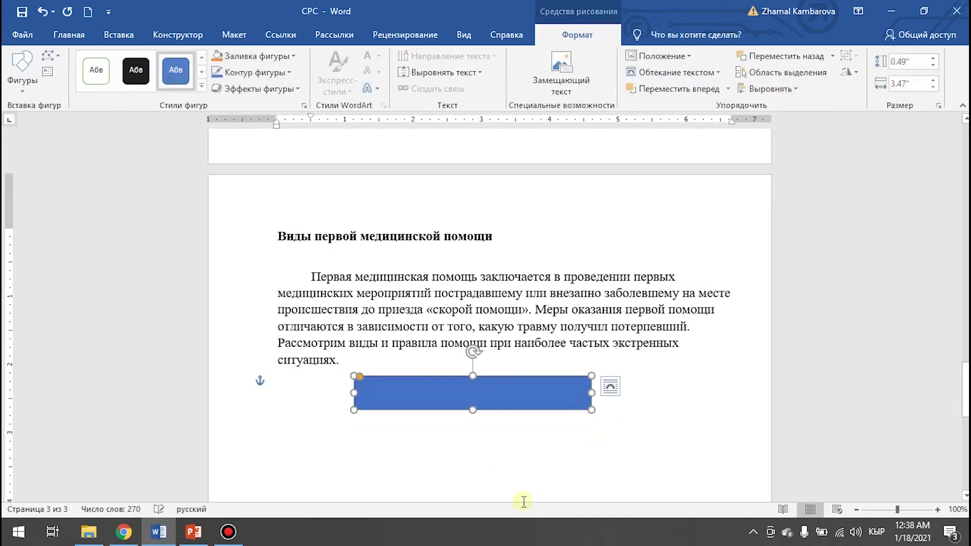
pyautogui.scroll(-3, 524, 500)
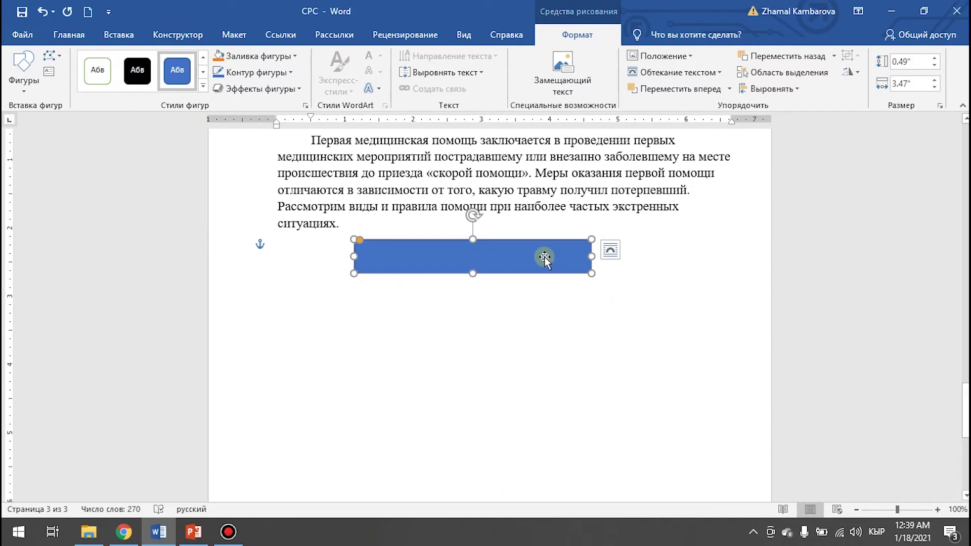
pyautogui.click(203, 86)
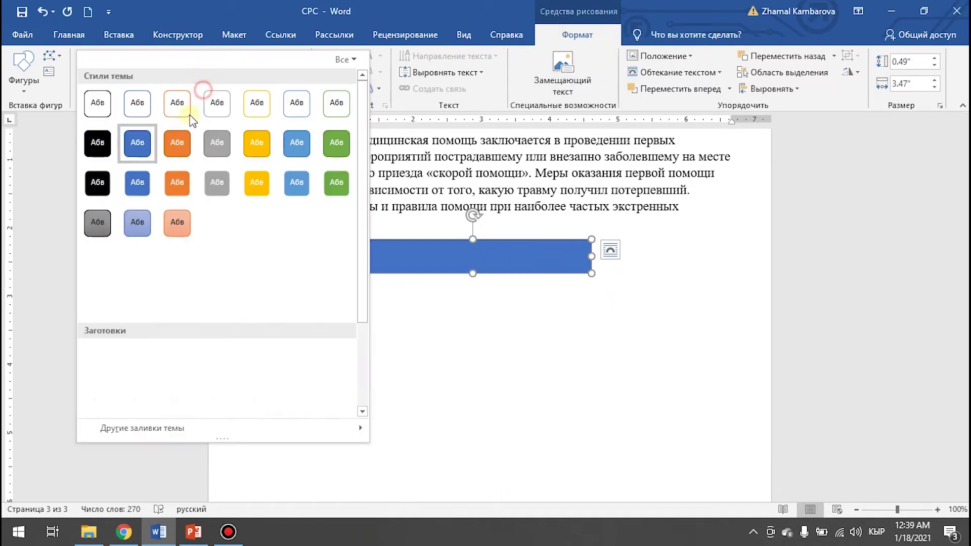
pyautogui.click(130, 101)
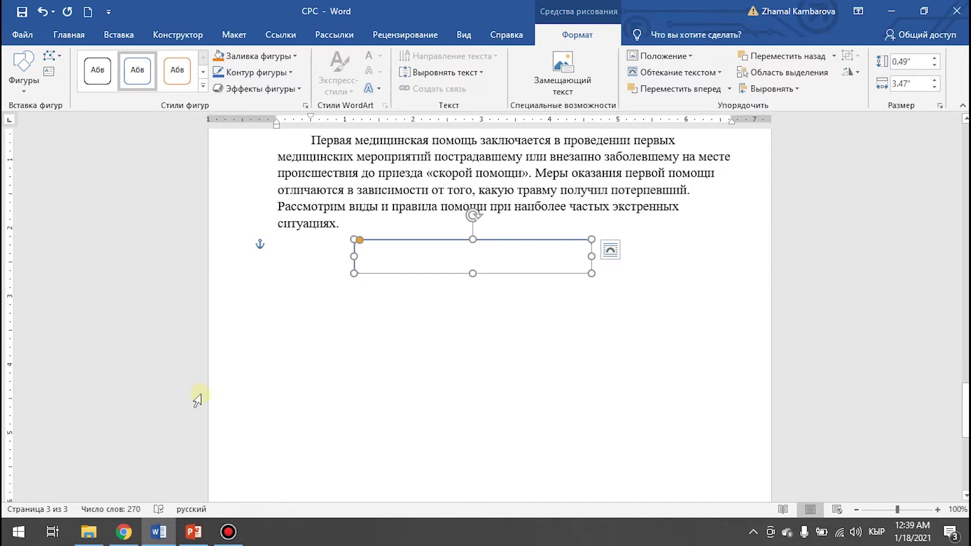
# Step: Select the При кровотечениях heading in the browser article and return to Word
pyautogui.click(124, 532)
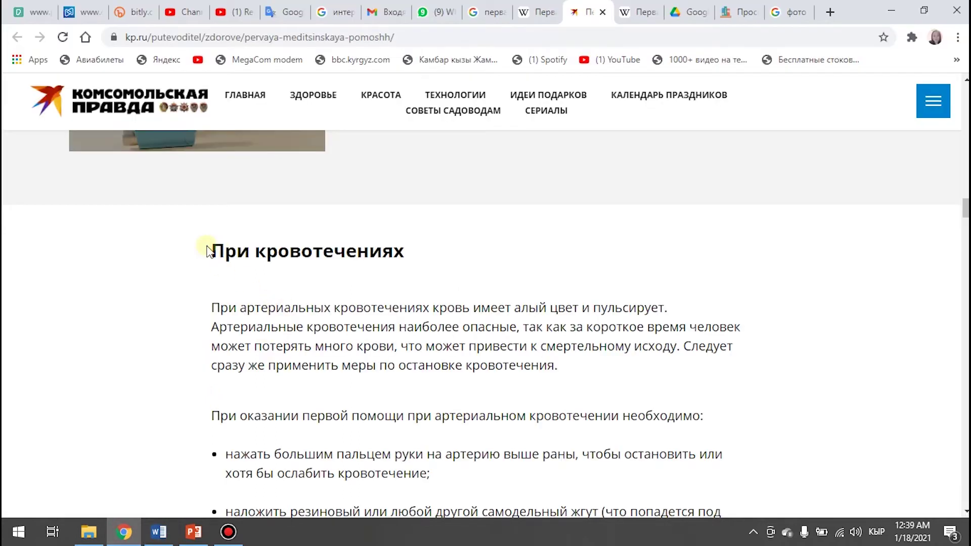
pyautogui.moveTo(208, 250); pyautogui.dragTo(438, 269)
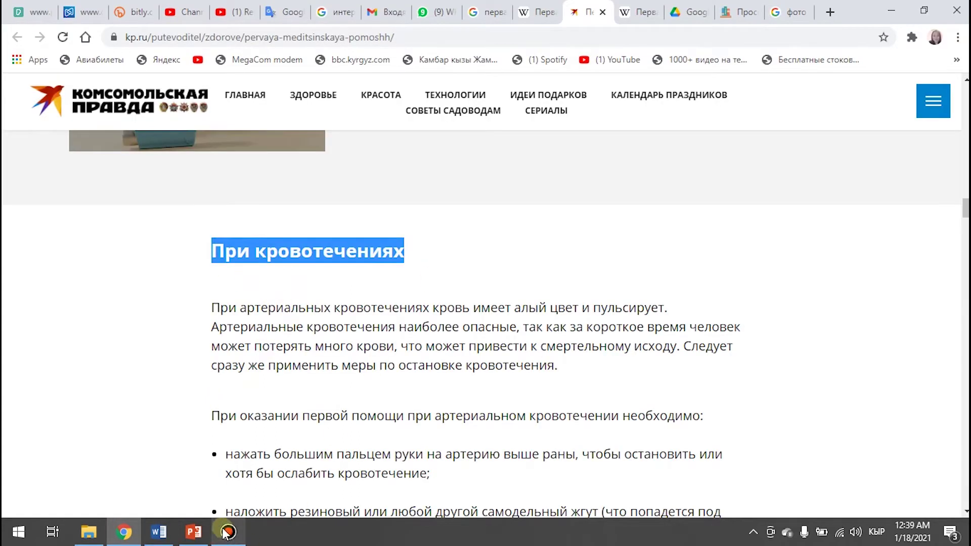
pyautogui.click(158, 532)
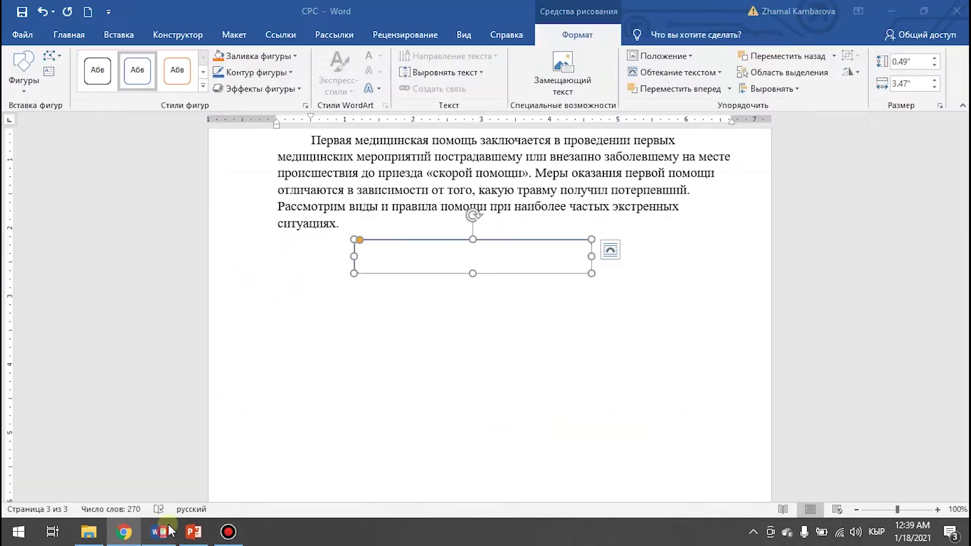
# Step: Paste the При кровотечениях heading into the rectangle as plain text
pyautogui.rightClick(458, 250)
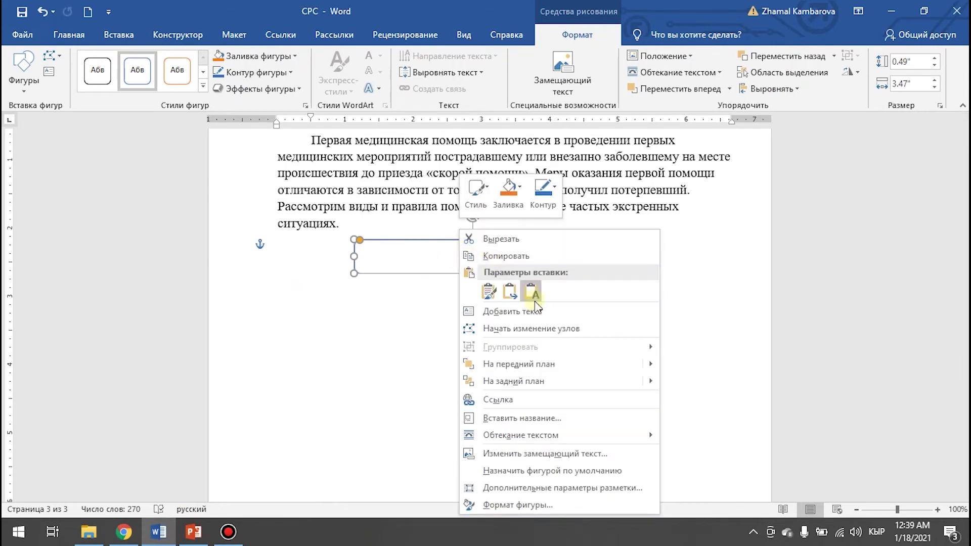
pyautogui.click(418, 257)
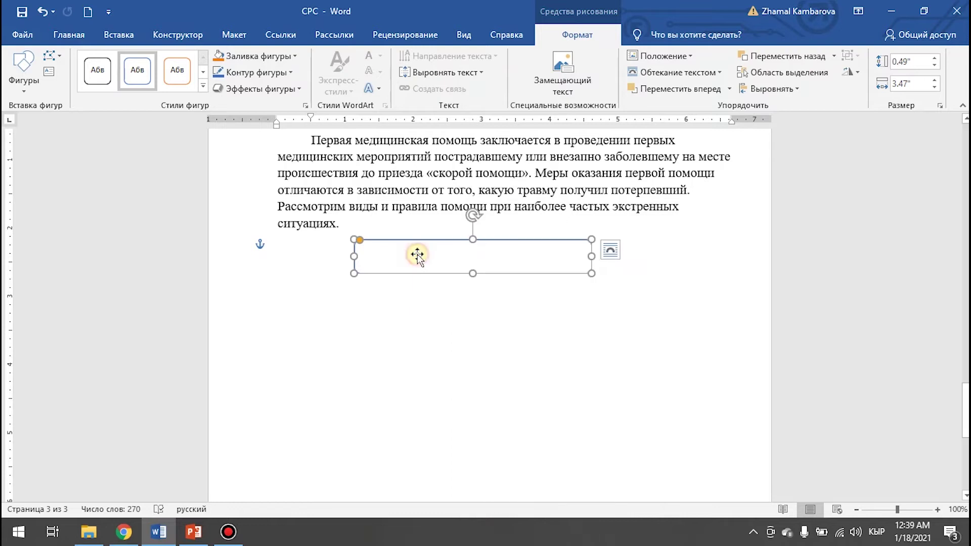
pyautogui.rightClick(458, 259)
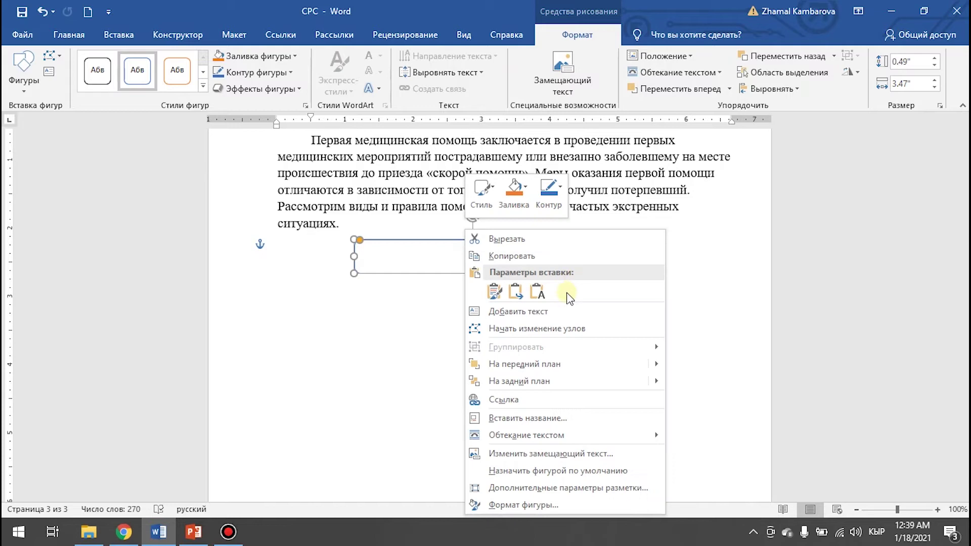
pyautogui.click(567, 298)
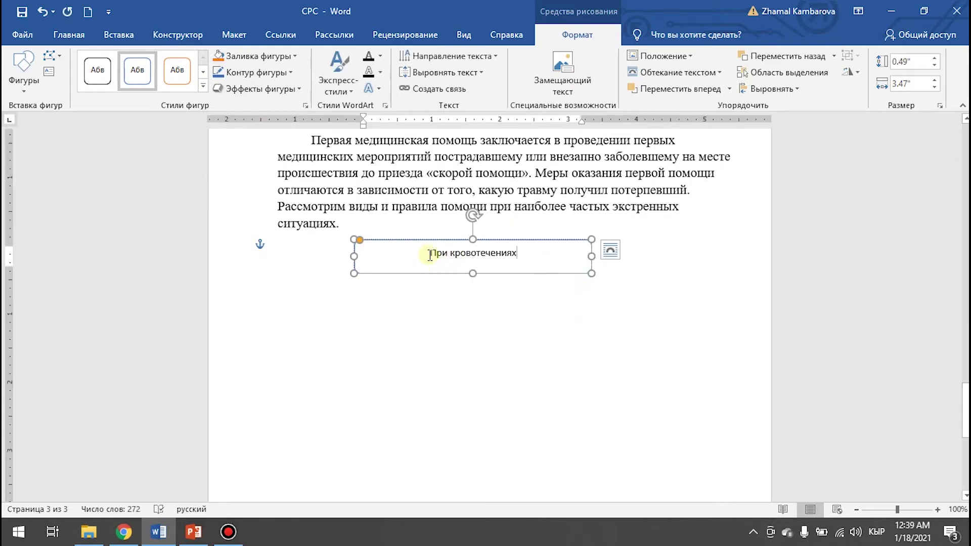
# Step: Format the box heading as Times New Roman 20, red, bold and italic
pyautogui.moveTo(430, 254); pyautogui.dragTo(568, 269)
pyautogui.click(69, 34)
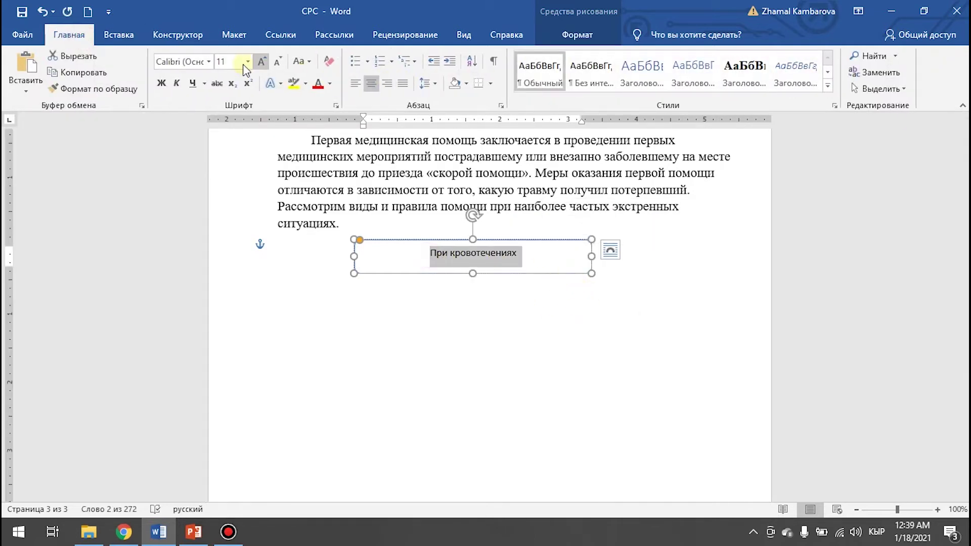
pyautogui.click(208, 62)
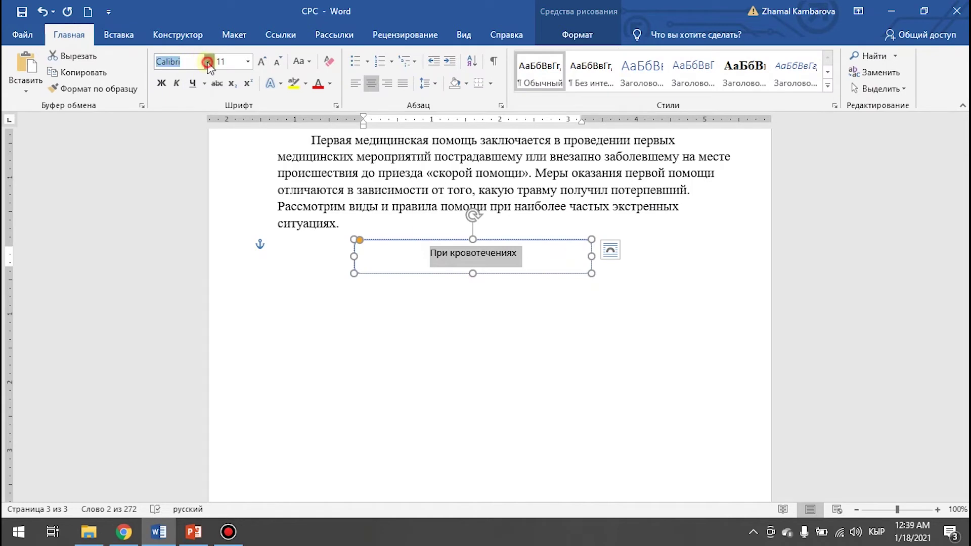
pyautogui.click(208, 133)
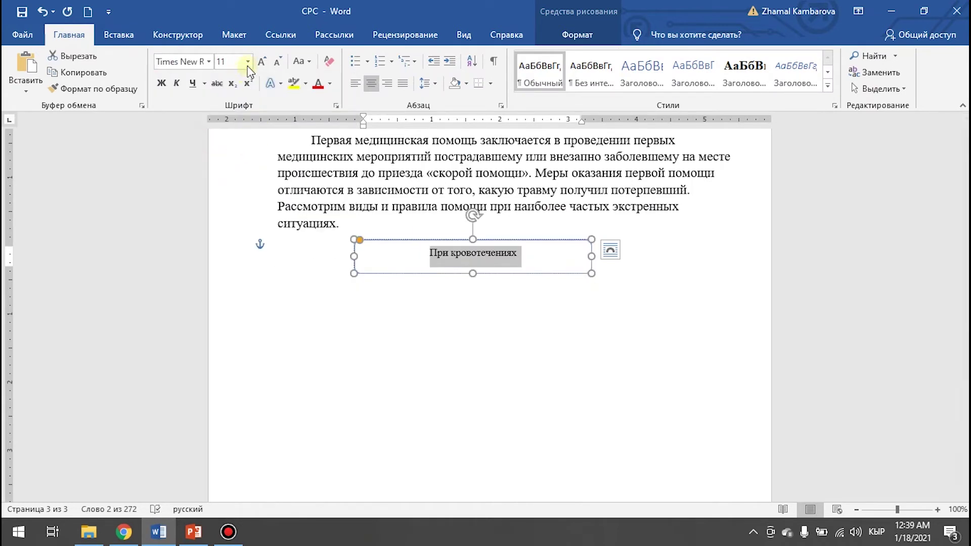
pyautogui.click(249, 64)
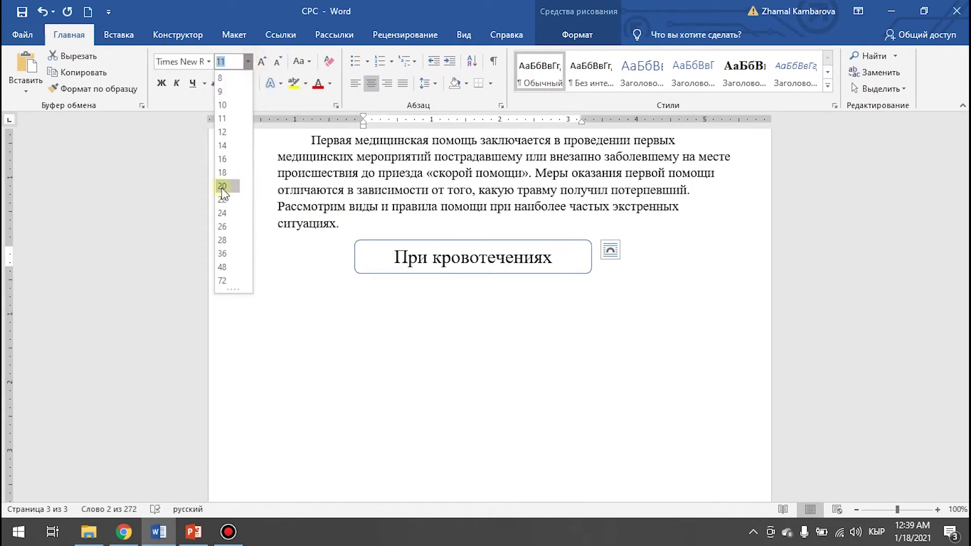
pyautogui.click(221, 186)
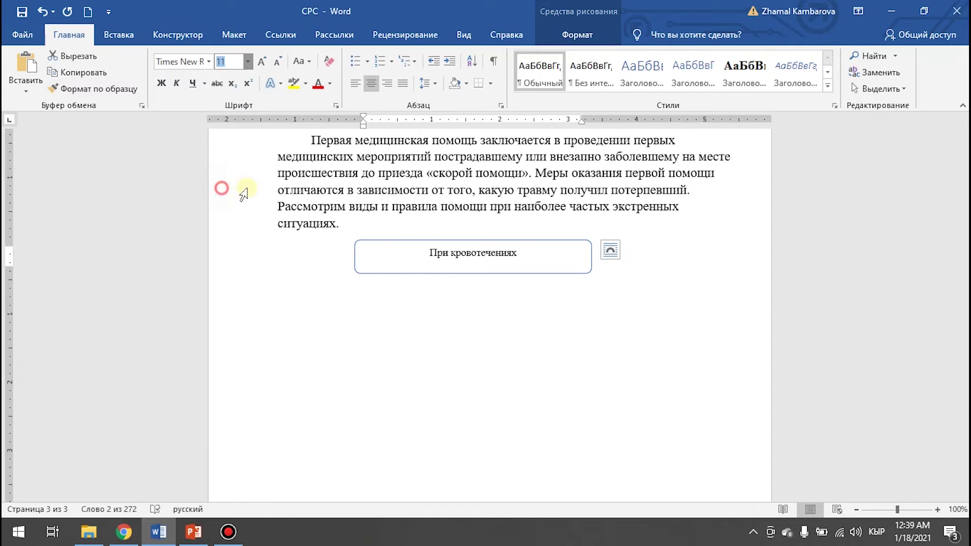
pyautogui.click(329, 84)
pyautogui.click(328, 213)
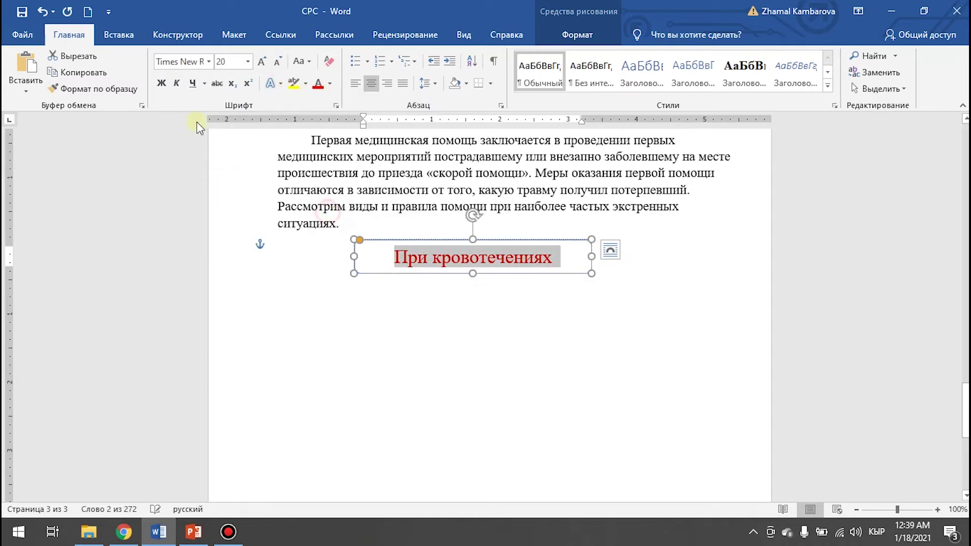
pyautogui.click(177, 88)
pyautogui.click(161, 83)
# Step: Nudge the heading box slightly right to centre it and place the caret below it
pyautogui.click(531, 325)
pyautogui.click(523, 258)
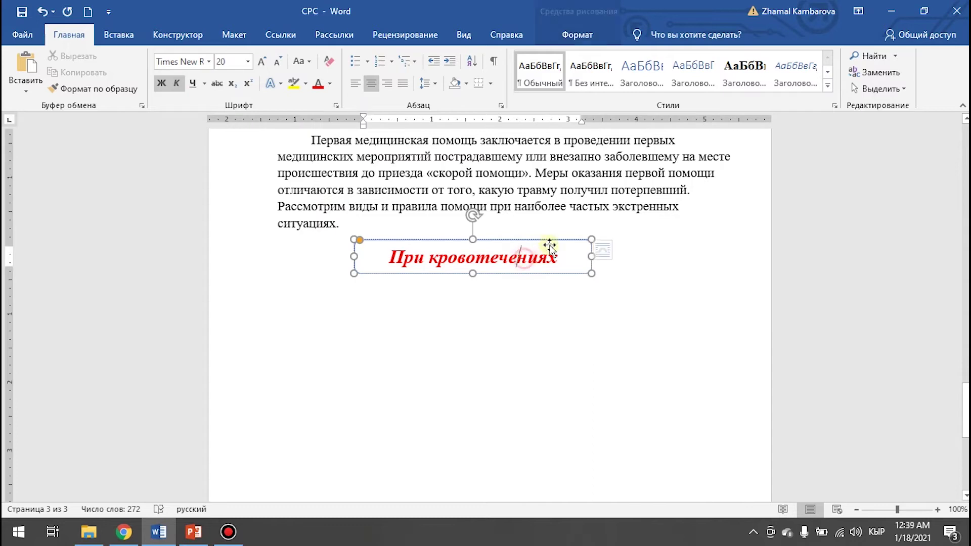
pyautogui.moveTo(550, 246); pyautogui.dragTo(564, 238)
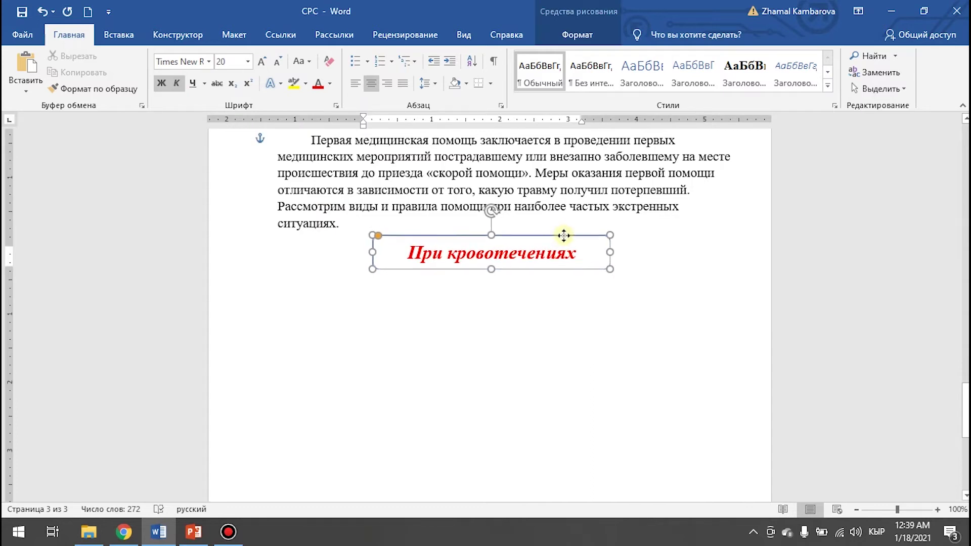
pyautogui.scroll(-1, 585, 390)
pyautogui.scroll(2, 585, 390)
pyautogui.click(556, 383)
pyautogui.scroll(-3, 556, 383)
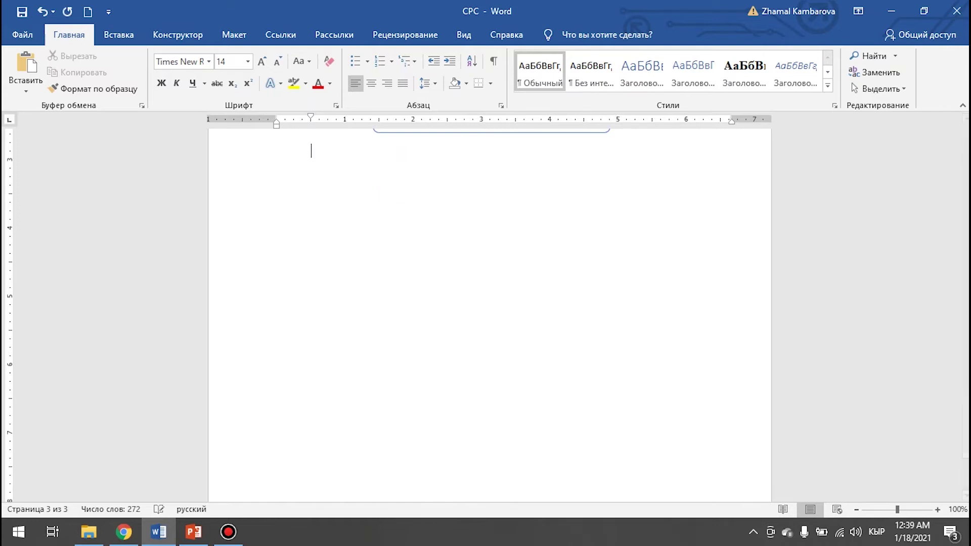
# Step: Copy the bleeding first-aid text from the web page and paste it below the heading
pyautogui.click(124, 532)
pyautogui.scroll(-2, 251, 347)
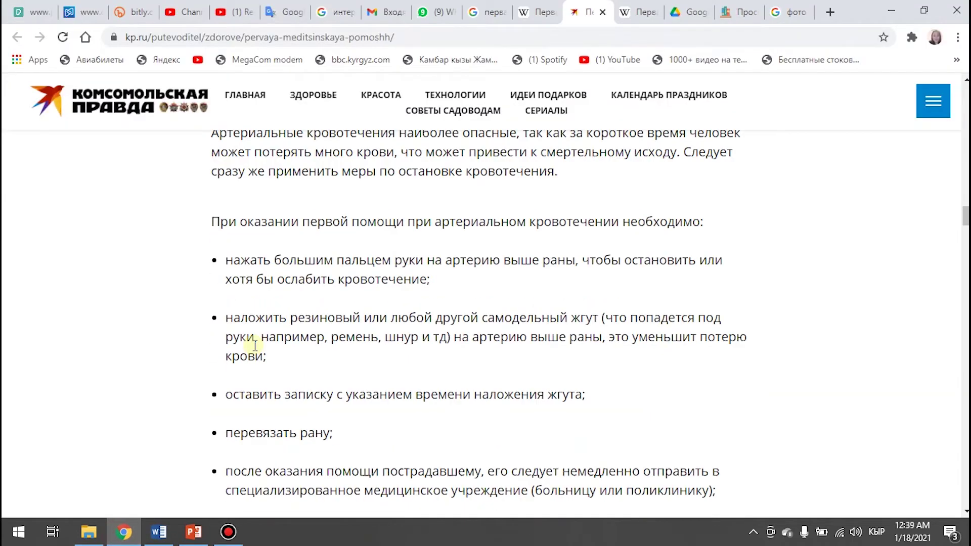
pyautogui.moveTo(211, 232)
pyautogui.mouseDown()
pyautogui.moveTo(338, 323)
pyautogui.moveTo(652, 321)
pyautogui.mouseUp()
pyautogui.scroll(-5, 433, 313)
pyautogui.scroll(-2, 514, 347)
pyautogui.hotkey('ctrl', 'c')
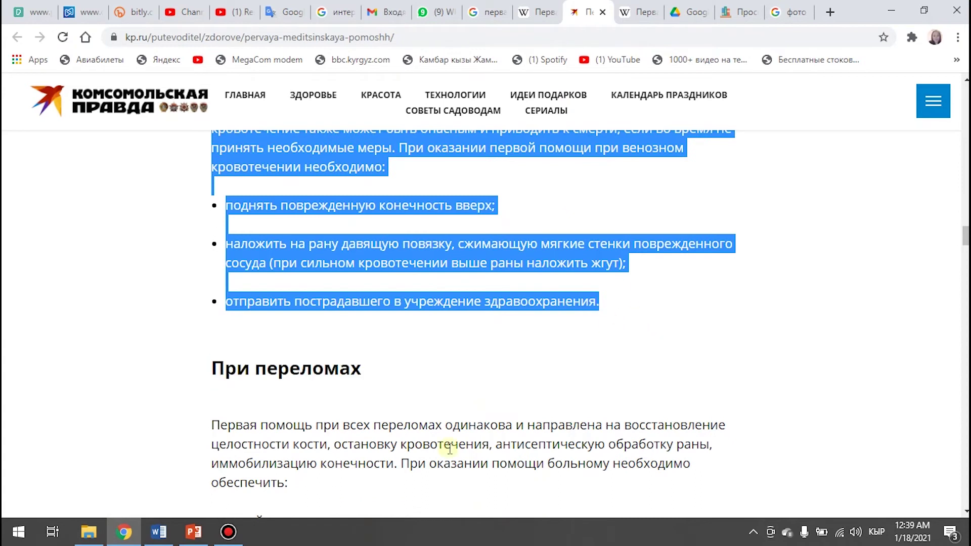
pyautogui.hotkey('alt', 'Tab')
pyautogui.hotkey('ctrl', 'v')
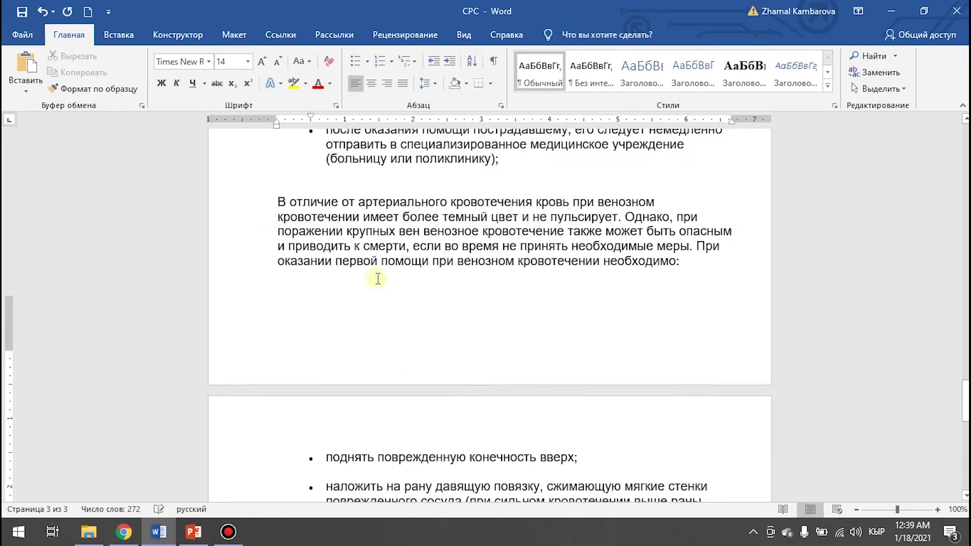
# Step: Set the pasted bleeding text to Times New Roman 14
pyautogui.scroll(5, 440, 349)
pyautogui.scroll(4, 297, 305)
pyautogui.moveTo(278, 211); pyautogui.dragTo(545, 362)
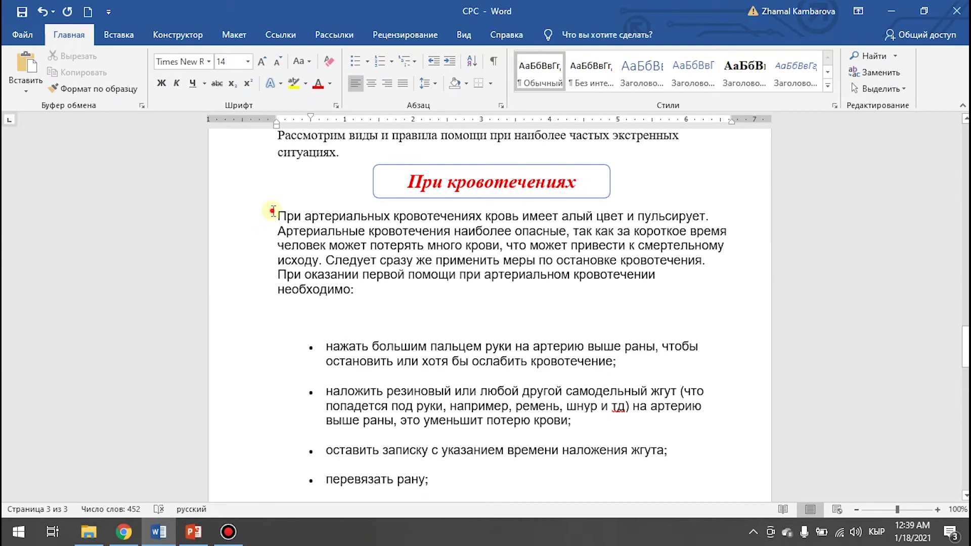
pyautogui.scroll(-10, 532, 352)
pyautogui.scroll(-3, 545, 361)
pyautogui.moveTo(545, 361); pyautogui.dragTo(697, 320)
pyautogui.click(207, 62)
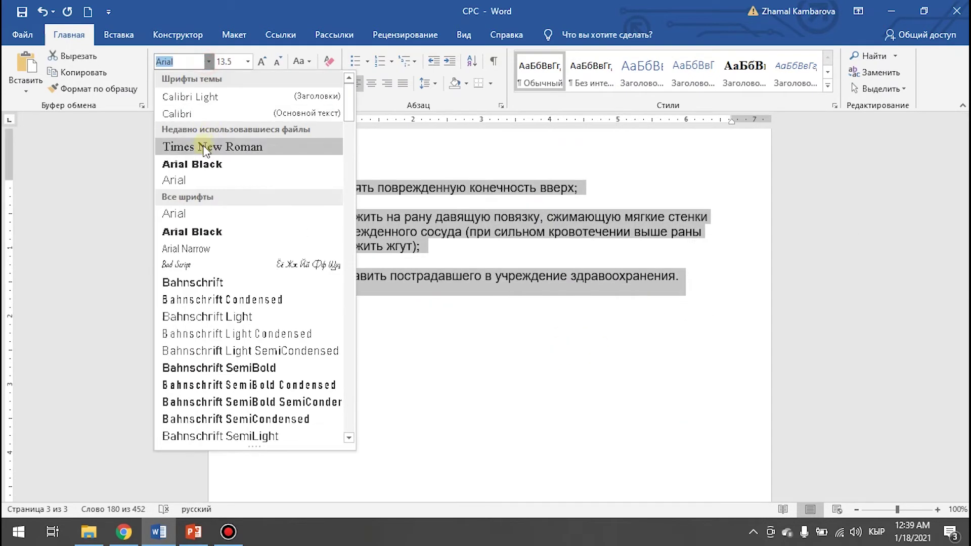
pyautogui.click(204, 141)
pyautogui.click(247, 61)
pyautogui.click(222, 146)
# Step: Indent the first paragraph's first line and delete the blank lines above the bulleted list
pyautogui.scroll(3, 433, 278)
pyautogui.scroll(5, 434, 277)
pyautogui.scroll(3, 373, 269)
pyautogui.scroll(3, 373, 268)
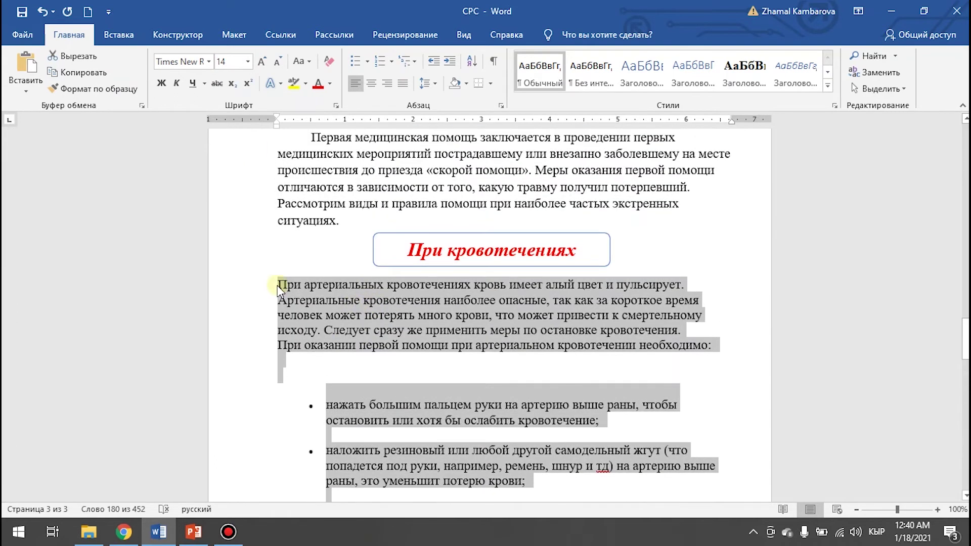
pyautogui.click(277, 285)
pyautogui.press('Tab')
pyautogui.click(346, 383)
pyautogui.press('BackSpace')
pyautogui.press('BackSpace')
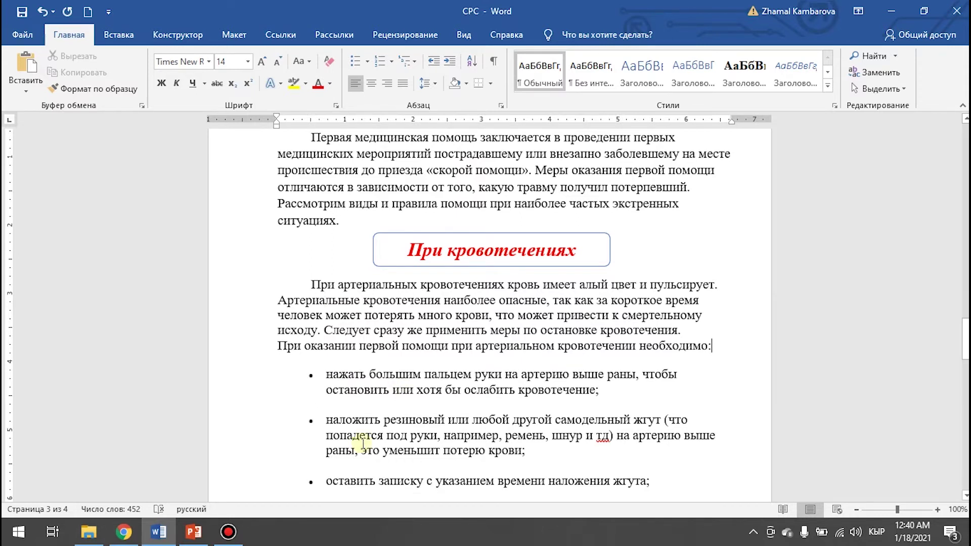
# Step: Select the arterial-bleeding list items and bring up the bullet style choices
pyautogui.scroll(-2, 363, 444)
pyautogui.scroll(-5, 354, 404)
pyautogui.scroll(4, 330, 369)
pyautogui.scroll(1, 336, 279)
pyautogui.moveTo(336, 279); pyautogui.dragTo(445, 536)
pyautogui.moveTo(328, 249)
pyautogui.mouseDown()
pyautogui.moveTo(450, 438)
pyautogui.moveTo(440, 478)
pyautogui.mouseUp()
pyautogui.click(367, 61)
# Step: Give the arterial list arrow bullets and remove the empty line after its last item
pyautogui.click(367, 137)
pyautogui.scroll(-3, 329, 374)
pyautogui.click(327, 370)
pyautogui.click(283, 352)
pyautogui.press('Up')
pyautogui.press('Tab')
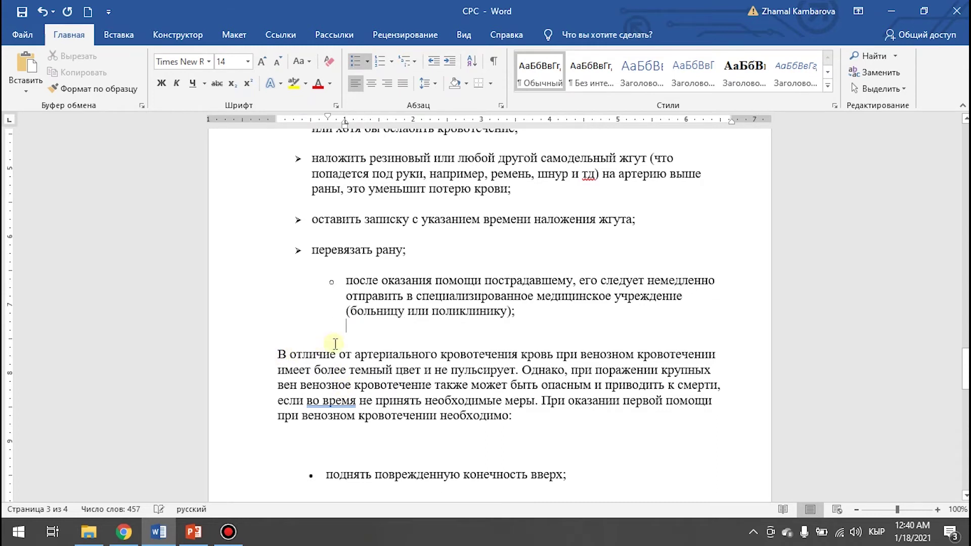
pyautogui.hotkey('ctrl', 'z')
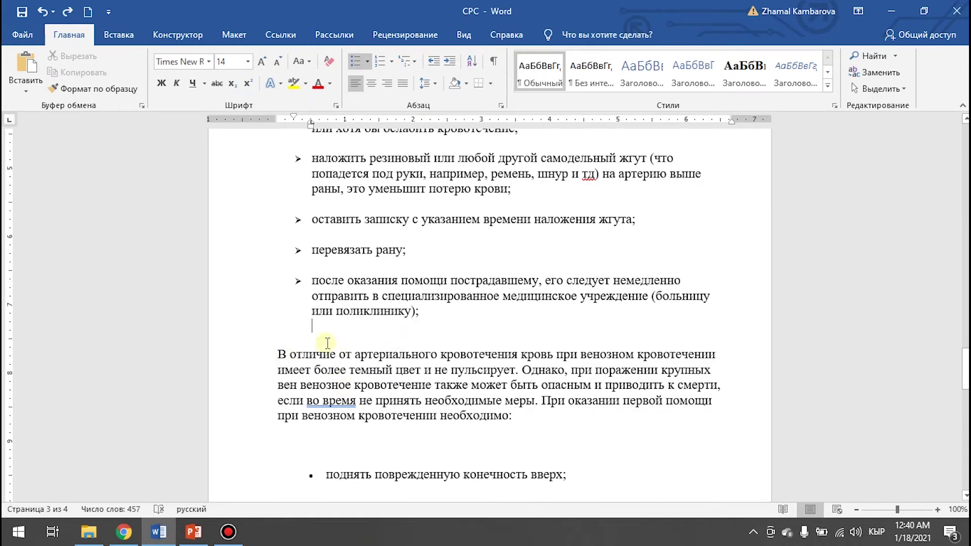
pyautogui.press('BackSpace')
# Step: Indent the venous paragraph's first line and delete the blank lines above the venous list
pyautogui.click(278, 339)
pyautogui.press('Tab')
pyautogui.scroll(-2, 390, 446)
pyautogui.scroll(-3, 391, 446)
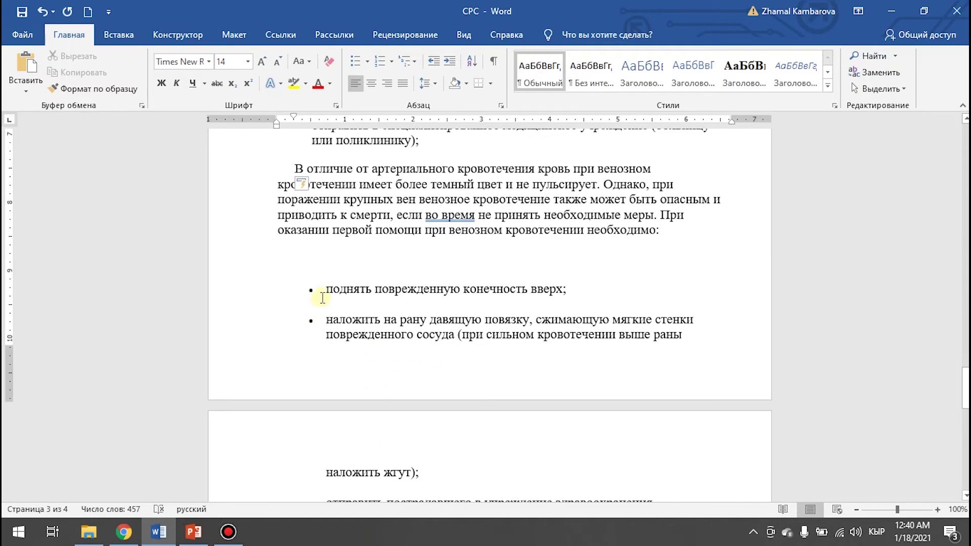
pyautogui.click(340, 269)
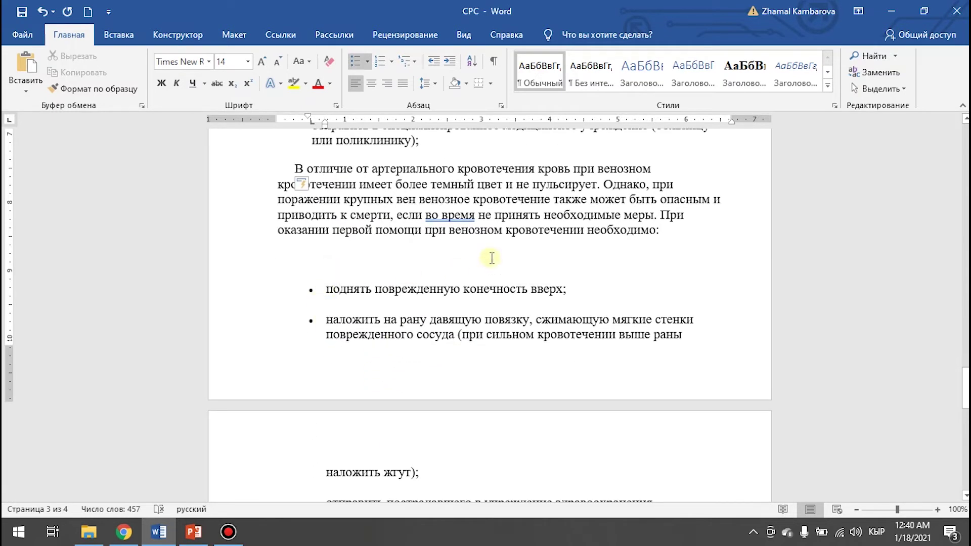
pyautogui.click(684, 238)
pyautogui.press('Delete')
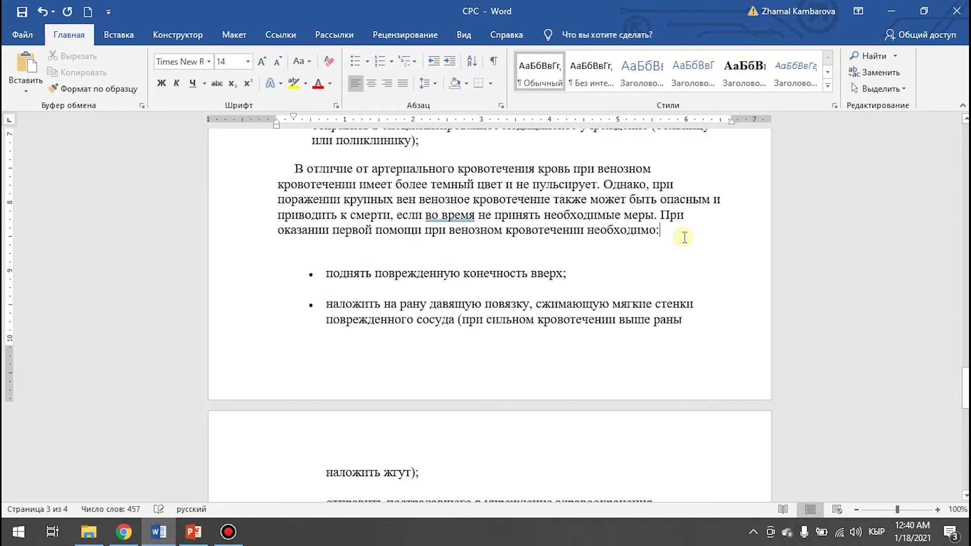
pyautogui.press('Delete')
# Step: Remove the blank lines between the venous list items
pyautogui.scroll(-3, 433, 239)
pyautogui.scroll(2, 373, 219)
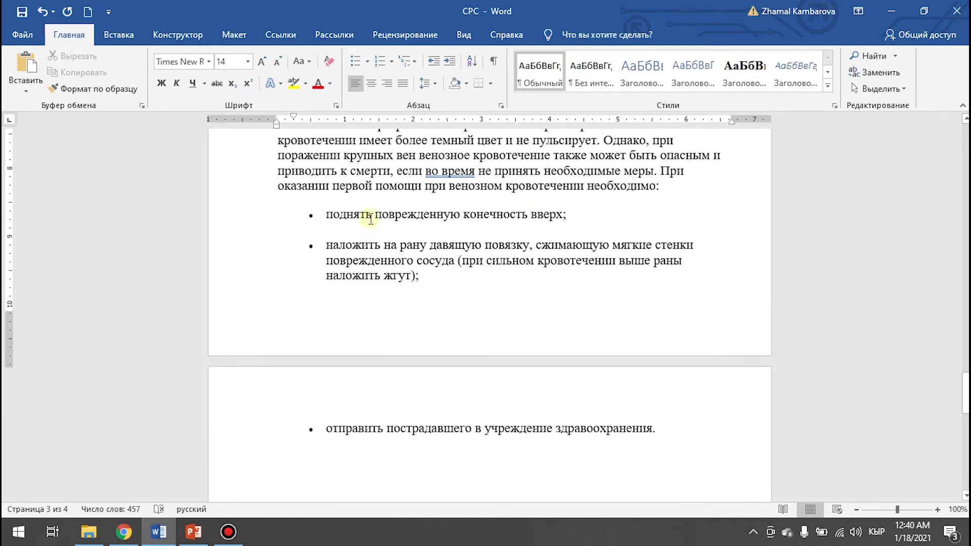
pyautogui.click(345, 242)
pyautogui.press('Delete')
pyautogui.click(347, 292)
pyautogui.press('Delete')
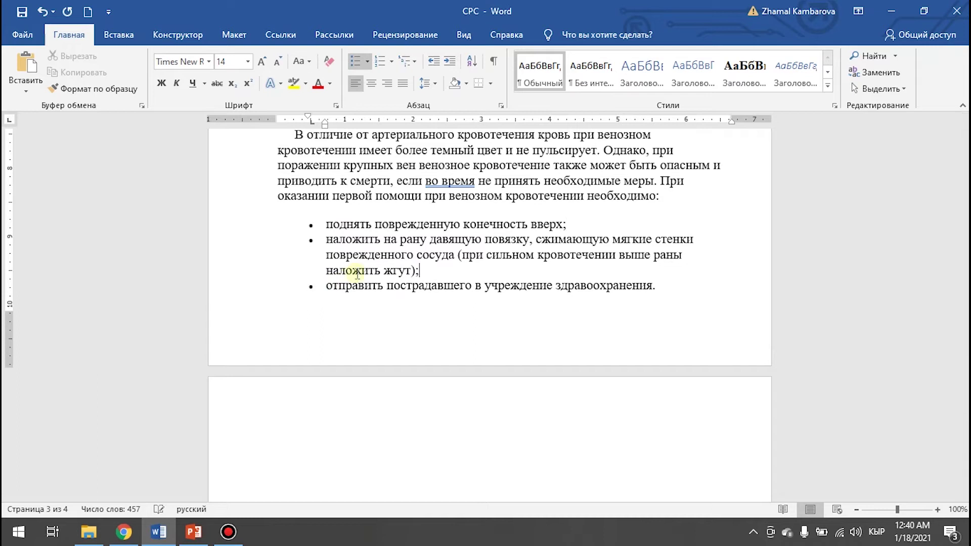
# Step: Apply arrow bullets to all three venous list items and review the page
pyautogui.moveTo(326, 224)
pyautogui.mouseDown()
pyautogui.moveTo(629, 271)
pyautogui.moveTo(677, 295)
pyautogui.mouseUp()
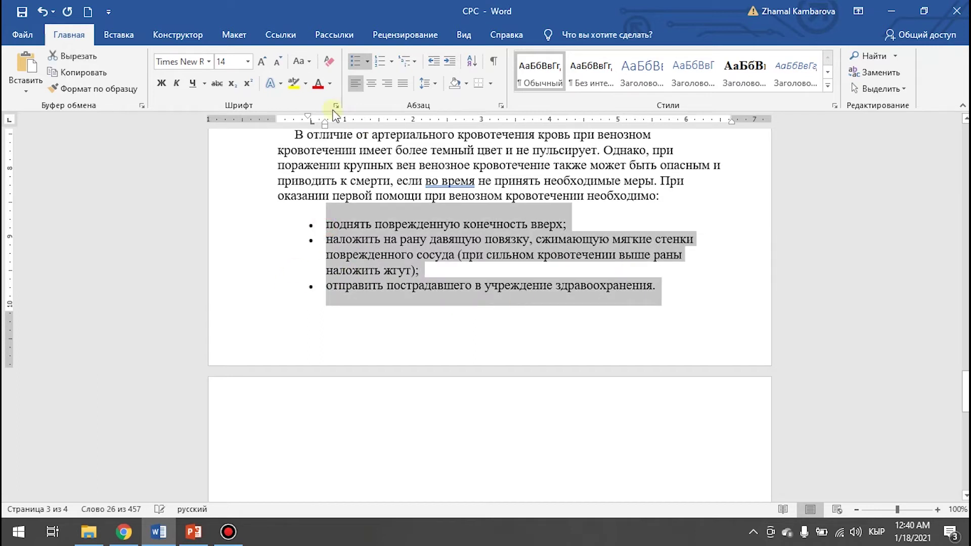
pyautogui.click(367, 62)
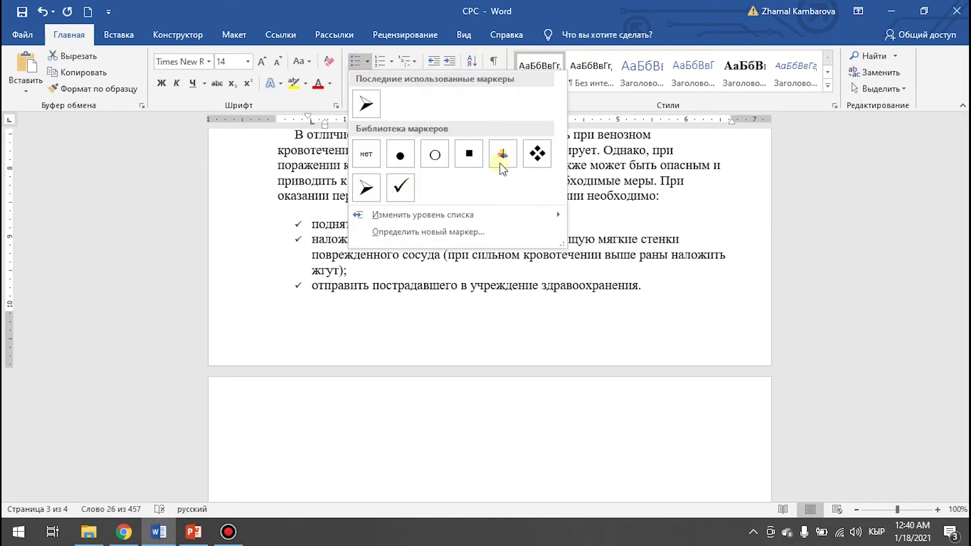
pyautogui.click(502, 154)
pyautogui.click(540, 335)
pyautogui.scroll(5, 648, 336)
pyautogui.scroll(5, 657, 342)
pyautogui.scroll(3, 637, 344)
pyautogui.scroll(-7, 626, 345)
pyautogui.scroll(-6, 557, 357)
pyautogui.scroll(5, 566, 356)
pyautogui.scroll(3, 583, 356)
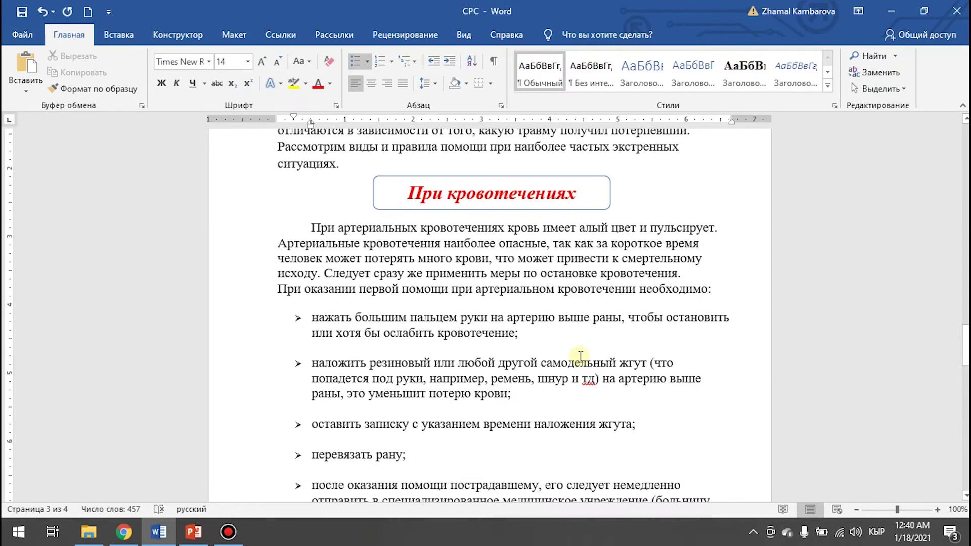
pyautogui.scroll(3, 545, 334)
pyautogui.scroll(1, 483, 349)
pyautogui.scroll(-3, 451, 423)
pyautogui.scroll(-7, 480, 404)
pyautogui.scroll(-5, 480, 404)
pyautogui.scroll(3, 428, 418)
pyautogui.scroll(3, 429, 407)
pyautogui.scroll(4, 495, 404)
pyautogui.scroll(4, 495, 404)
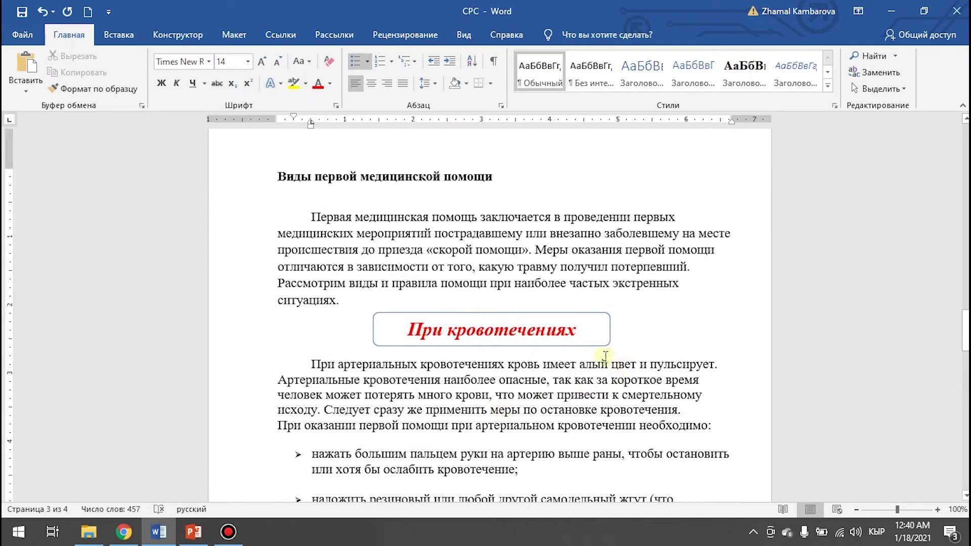
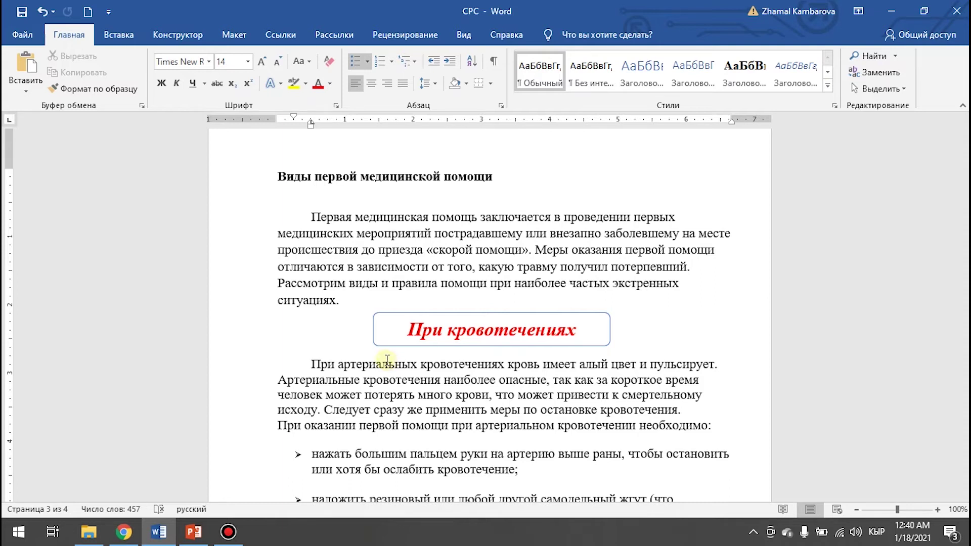
# Step: Draw a curved arrow shape to the left of the При кровотечениях box
pyautogui.click(119, 34)
pyautogui.click(133, 89)
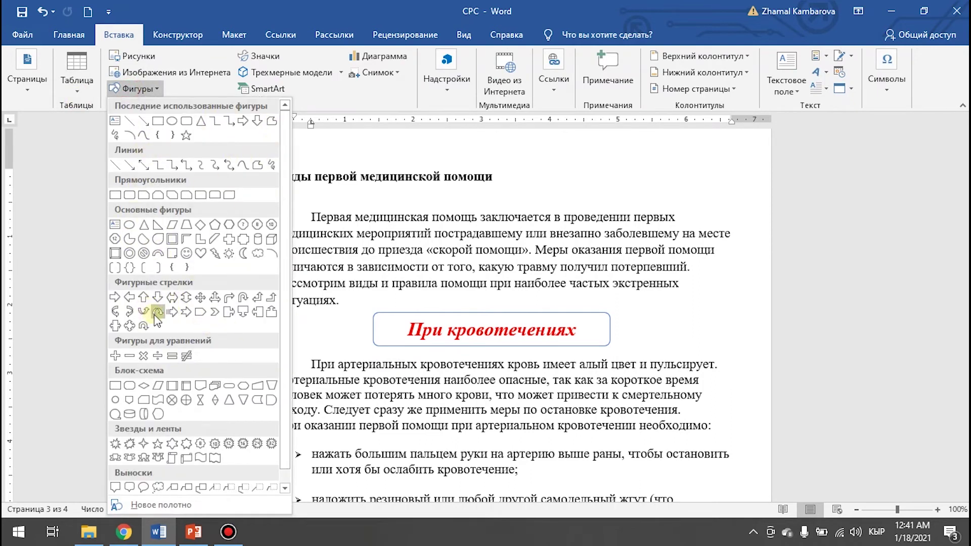
pyautogui.click(132, 311)
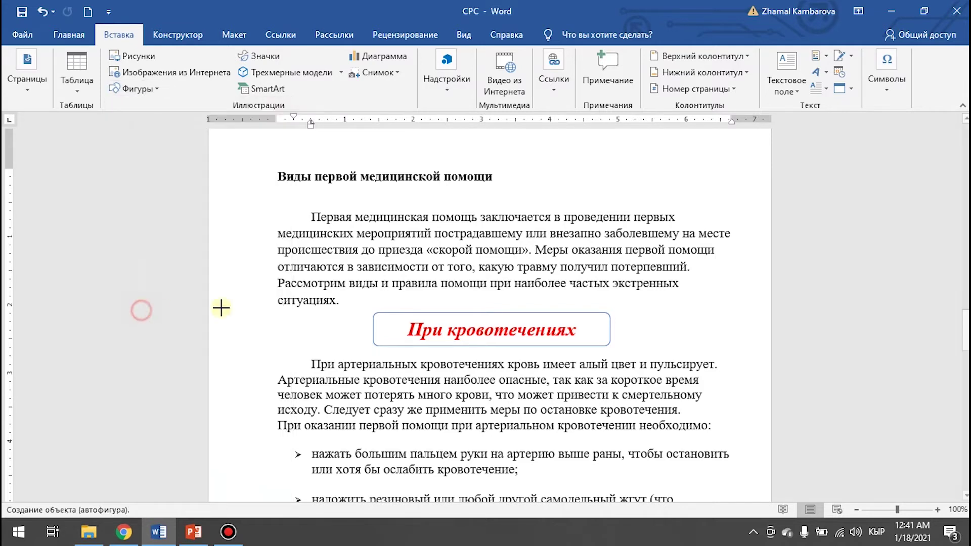
pyautogui.moveTo(372, 325); pyautogui.dragTo(289, 354)
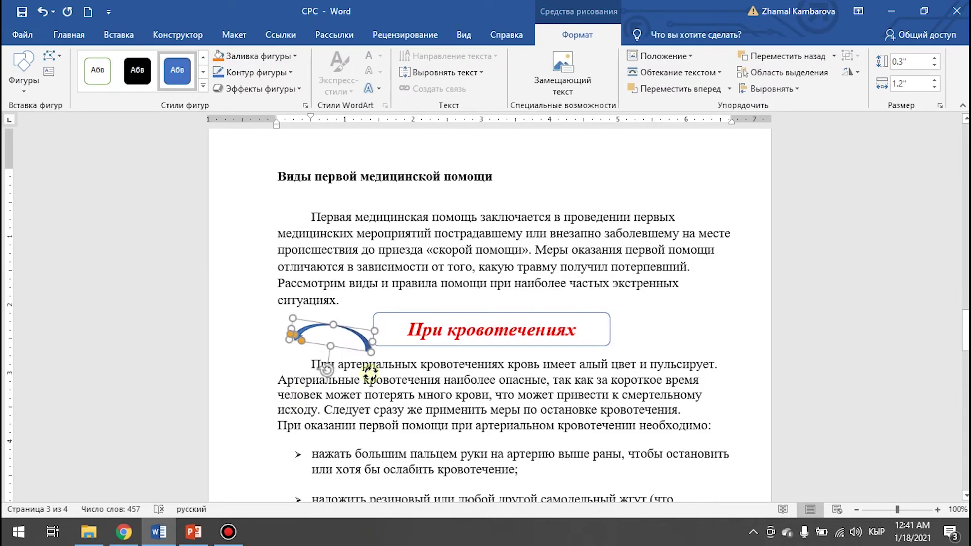
# Step: Rotate the curved arrow to arc downward, resize it to about 0.63" by 1.11", and nudge it up
pyautogui.moveTo(337, 390)
pyautogui.mouseDown()
pyautogui.moveTo(314, 309)
pyautogui.moveTo(336, 333)
pyautogui.mouseUp()
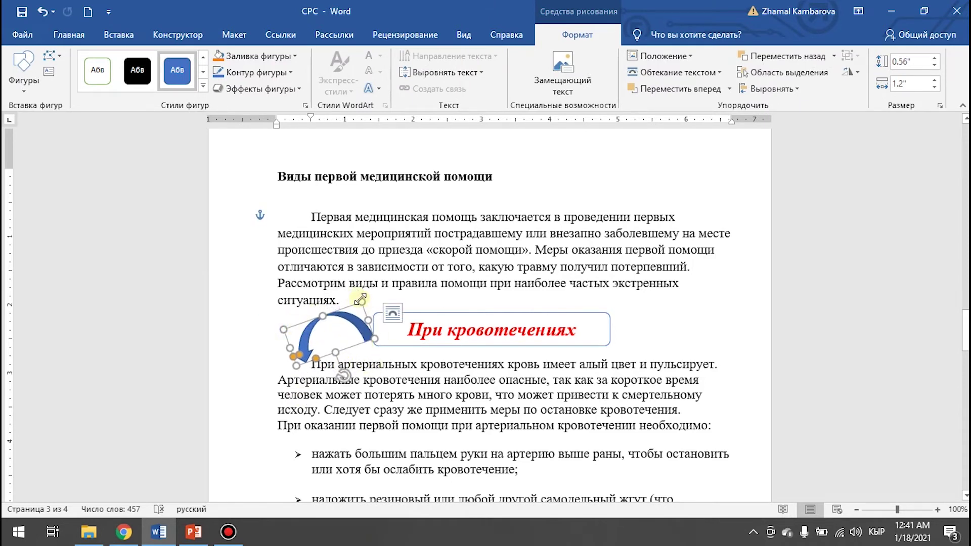
pyautogui.moveTo(360, 299); pyautogui.dragTo(380, 334)
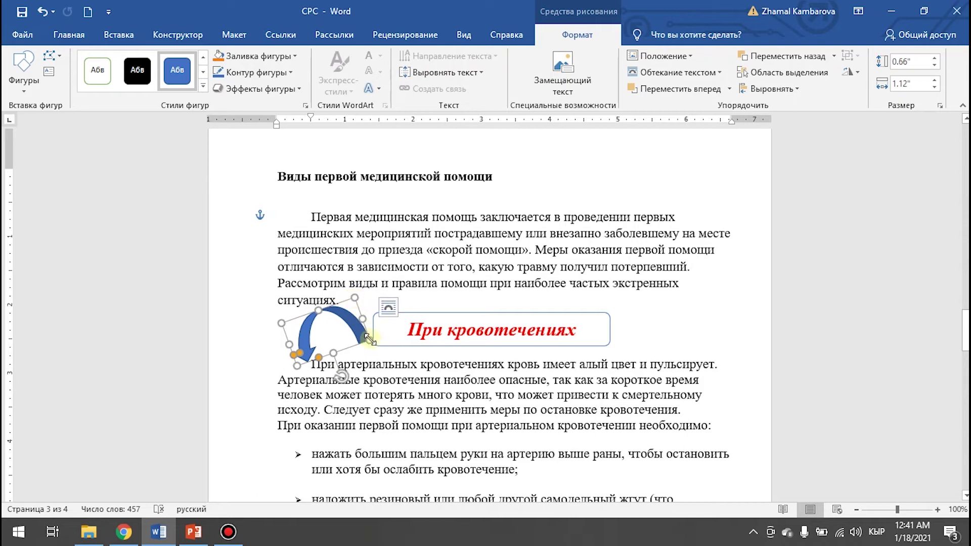
pyautogui.moveTo(379, 334); pyautogui.dragTo(381, 323)
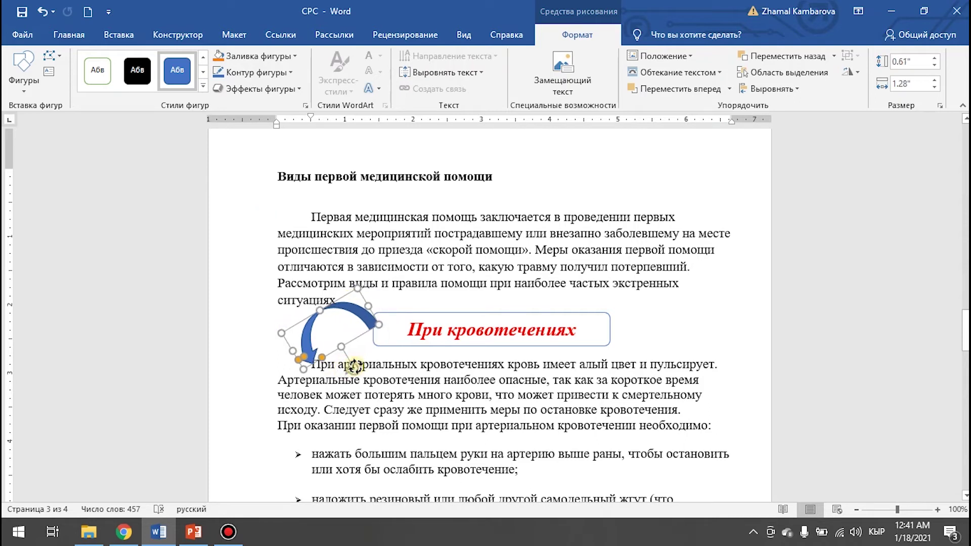
pyautogui.moveTo(381, 322); pyautogui.dragTo(371, 332)
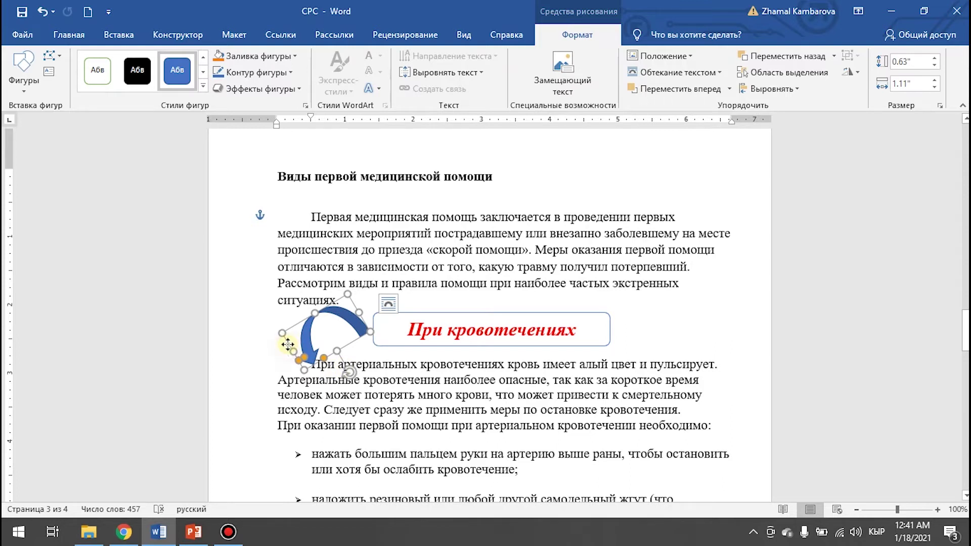
pyautogui.moveTo(288, 345); pyautogui.dragTo(288, 340)
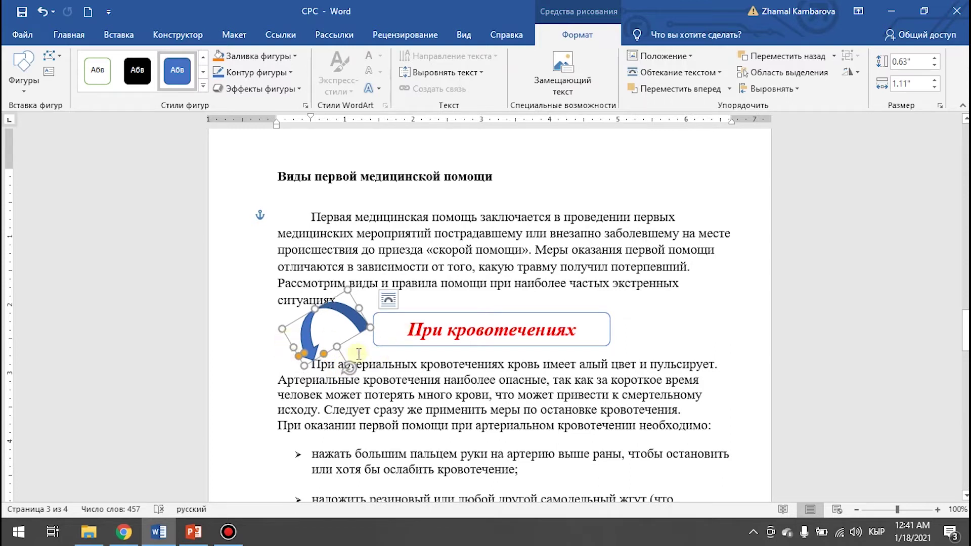
pyautogui.click(203, 86)
# Step: Give the curved arrow a light outlined shape style, leaving fill and effects unchanged
pyautogui.click(148, 108)
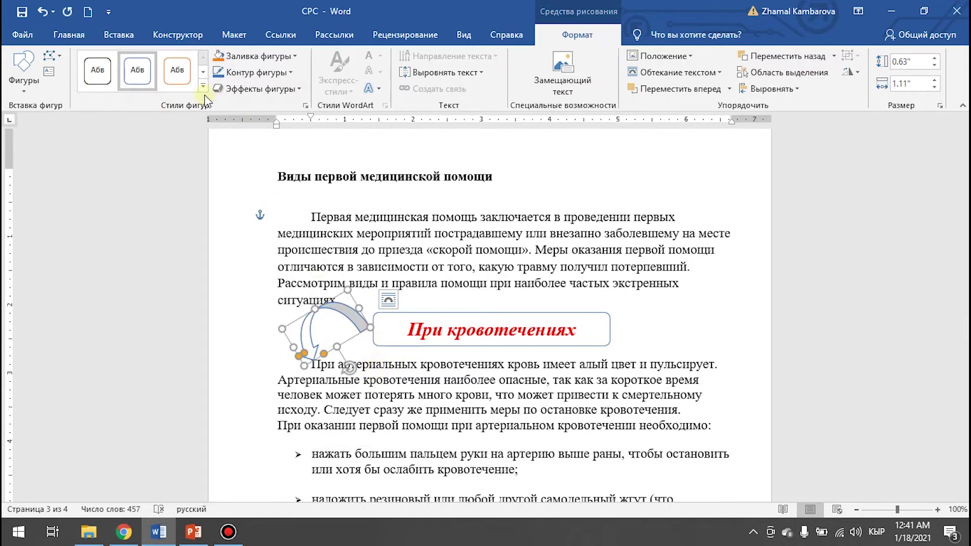
pyautogui.click(294, 56)
pyautogui.click(160, 156)
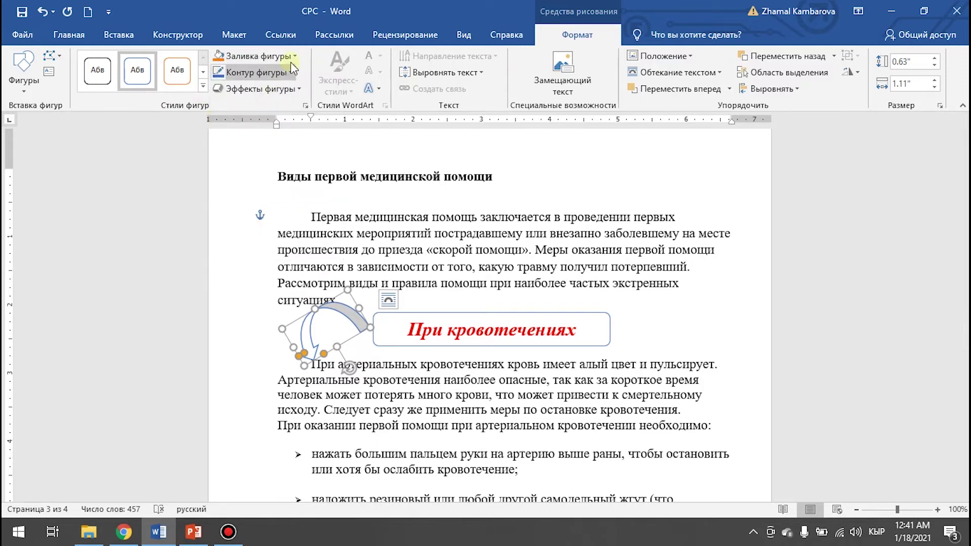
pyautogui.click(301, 89)
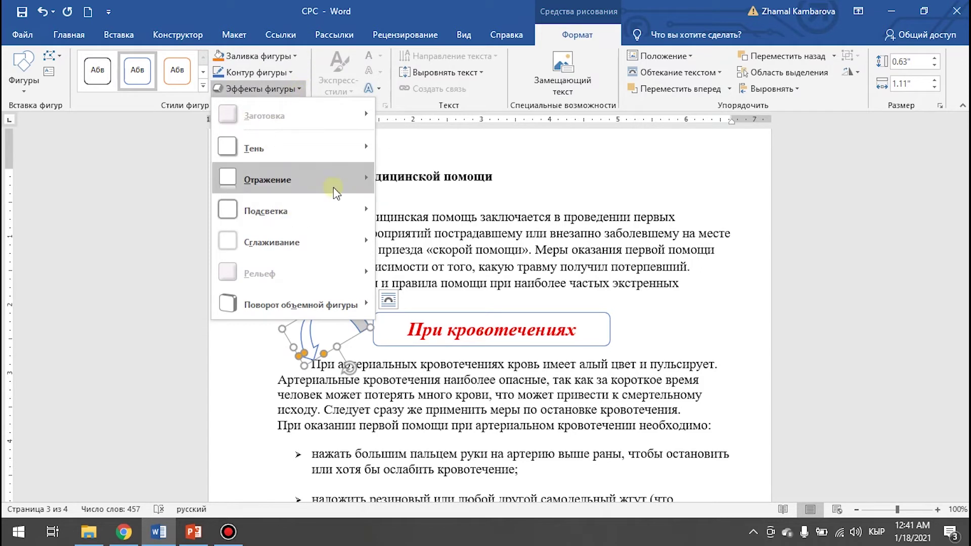
pyautogui.moveTo(271, 242)
pyautogui.click(147, 256)
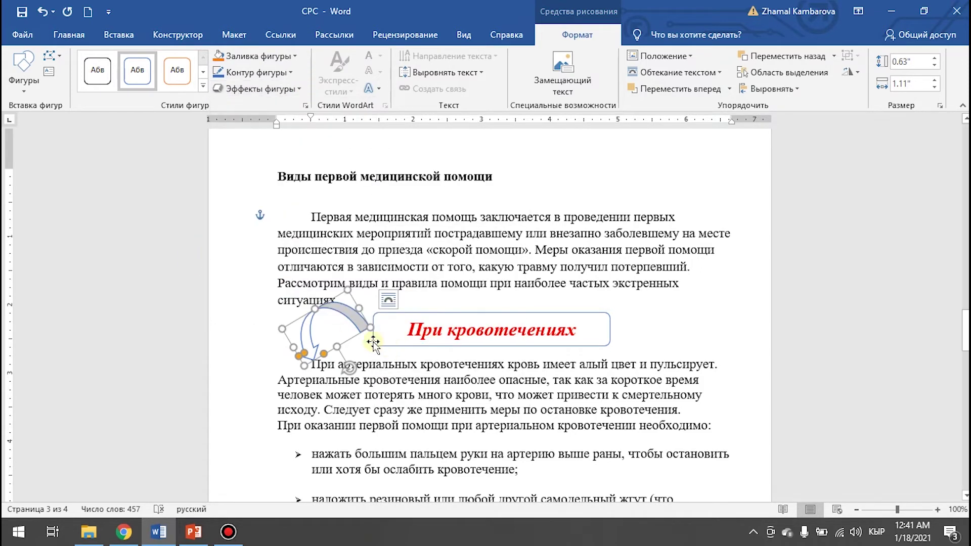
# Step: Resize the arrow from its lower-left corner to 1.26" tall, sweeping toward the paragraph
pyautogui.click(400, 365)
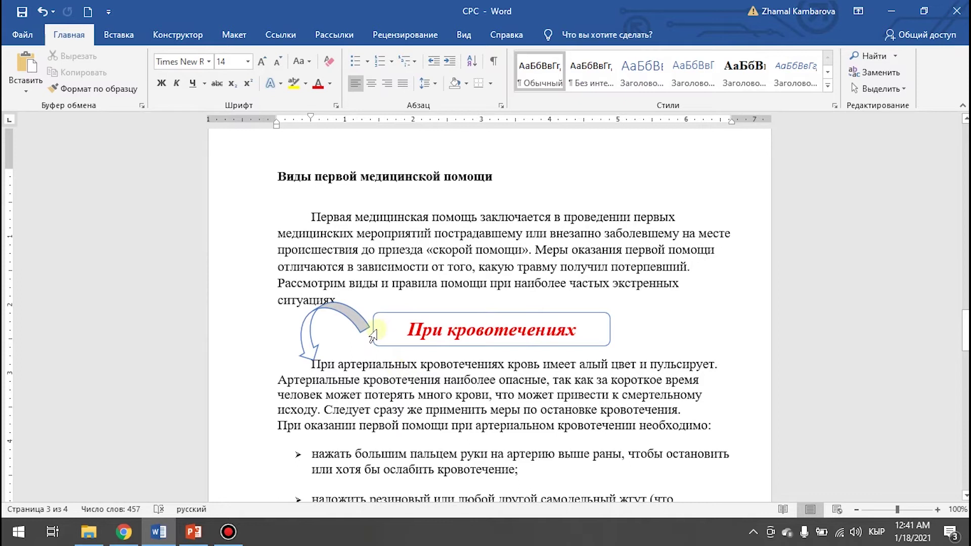
pyautogui.moveTo(357, 326); pyautogui.dragTo(365, 323)
pyautogui.moveTo(298, 348); pyautogui.dragTo(284, 339)
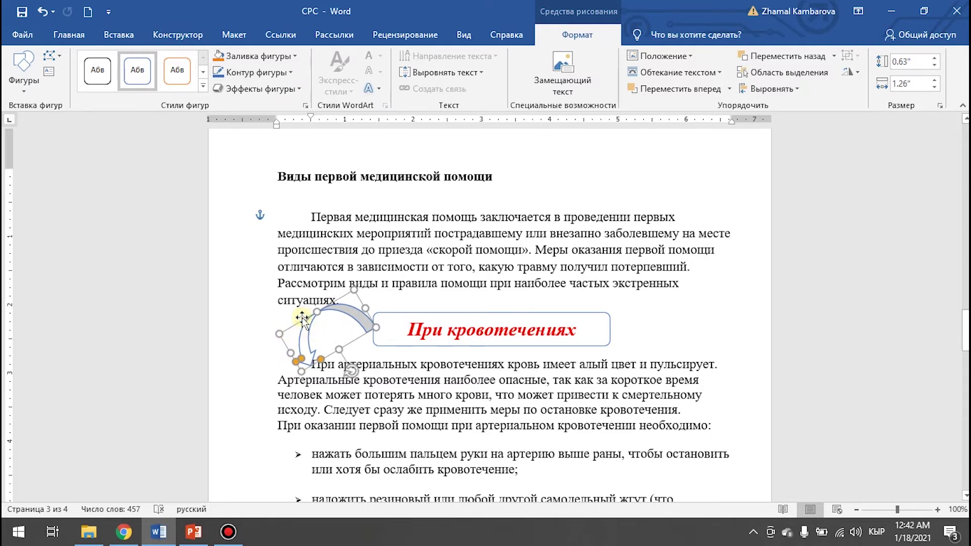
pyautogui.click(302, 317)
pyautogui.click(573, 410)
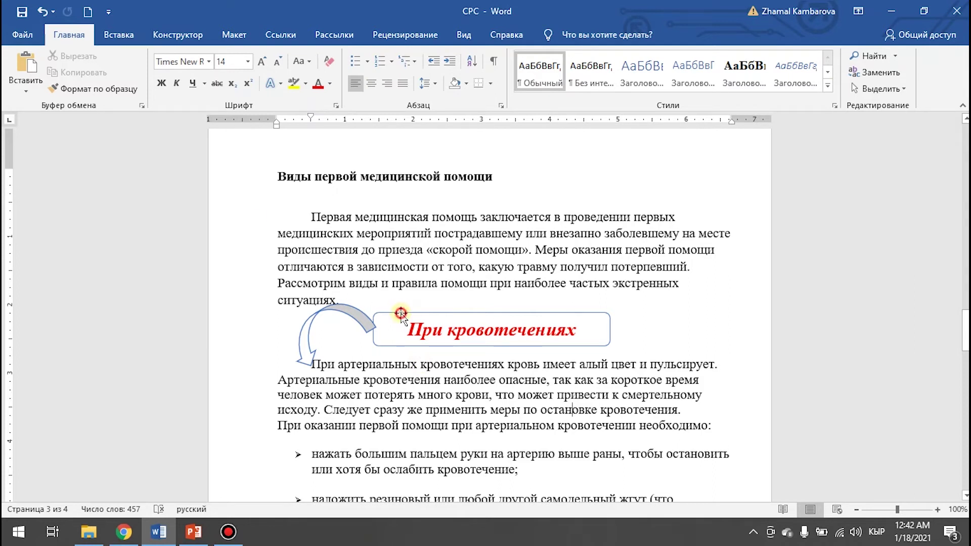
# Step: Group the curved arrow with the При кровотечениях box and nudge the group into position
pyautogui.click(401, 314)
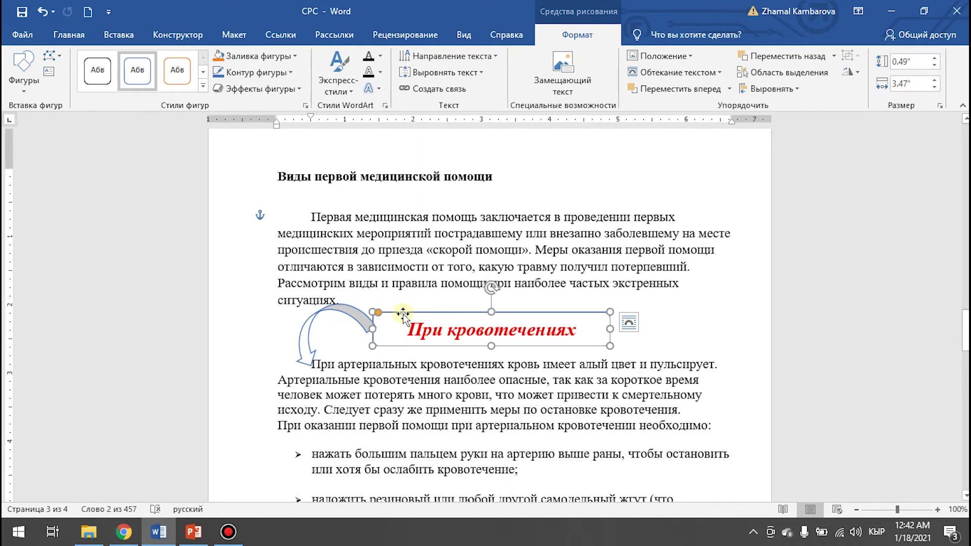
pyautogui.keyDown('shift'); pyautogui.click(336, 315); pyautogui.keyUp('shift')
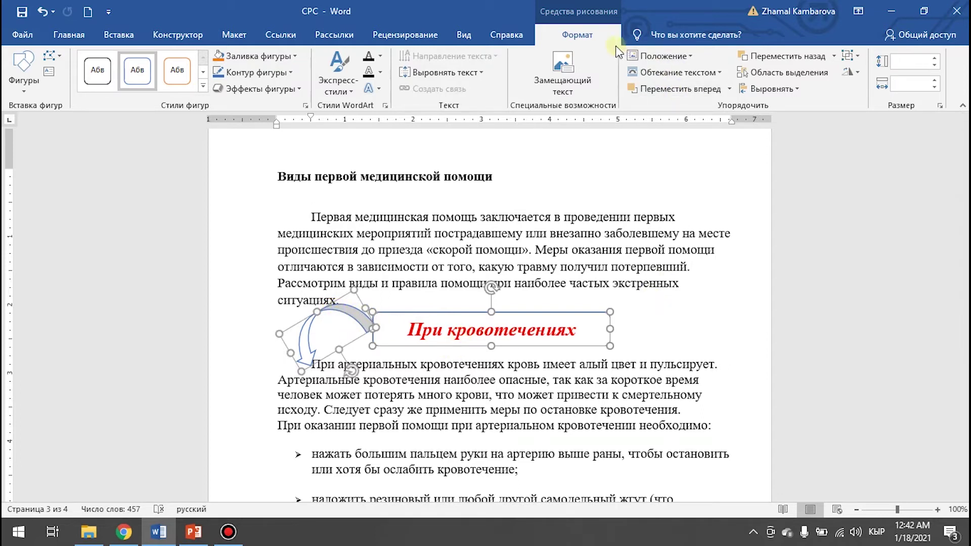
pyautogui.click(856, 60)
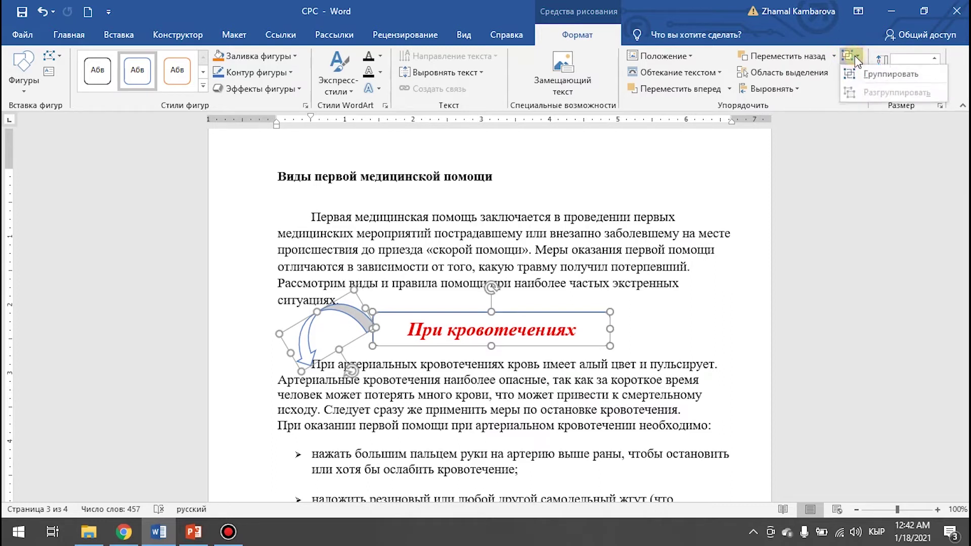
pyautogui.click(888, 73)
pyautogui.moveTo(582, 303)
pyautogui.mouseDown()
pyautogui.moveTo(668, 271)
pyautogui.moveTo(585, 301)
pyautogui.mouseUp()
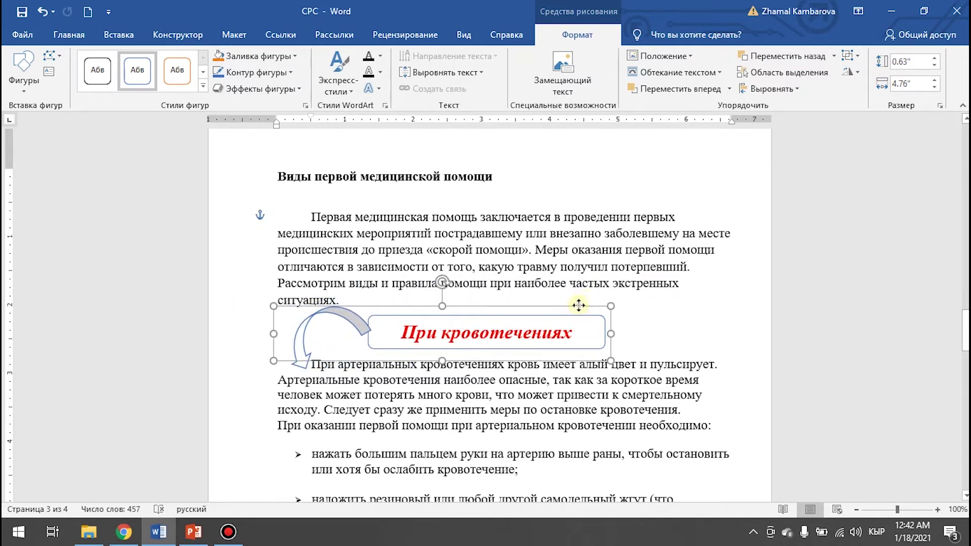
pyautogui.moveTo(585, 301); pyautogui.dragTo(582, 305)
pyautogui.click(673, 316)
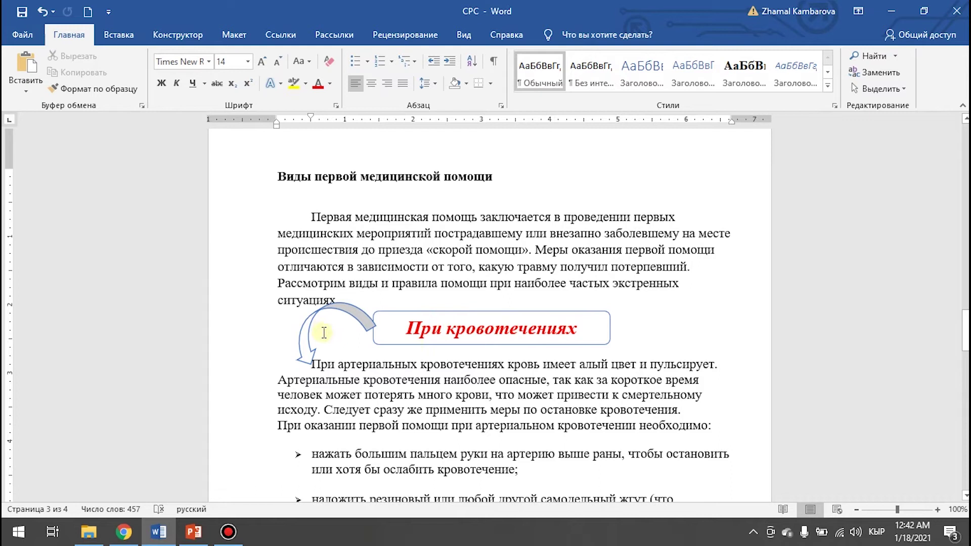
pyautogui.scroll(-1, 719, 405)
# Step: Copy the При переломах heading from the web article, with the caret on blank page 4
pyautogui.scroll(-6, 713, 399)
pyautogui.scroll(5, 703, 390)
pyautogui.scroll(-3, 607, 354)
pyautogui.scroll(-5, 495, 316)
pyautogui.scroll(-5, 495, 336)
pyautogui.scroll(-1, 394, 227)
pyautogui.click(394, 228)
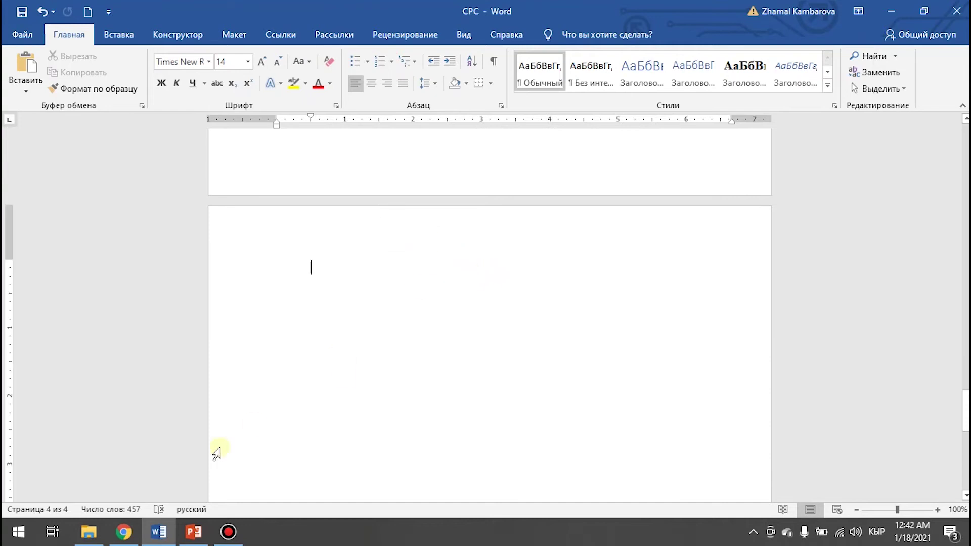
pyautogui.click(124, 531)
pyautogui.moveTo(212, 368); pyautogui.dragTo(404, 371)
pyautogui.hotkey('ctrl', 'c')
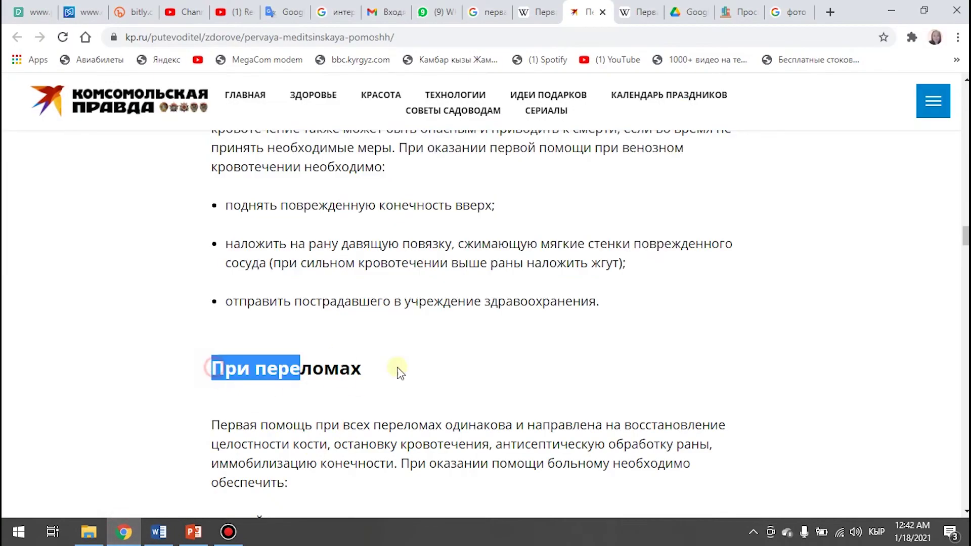
pyautogui.click(158, 532)
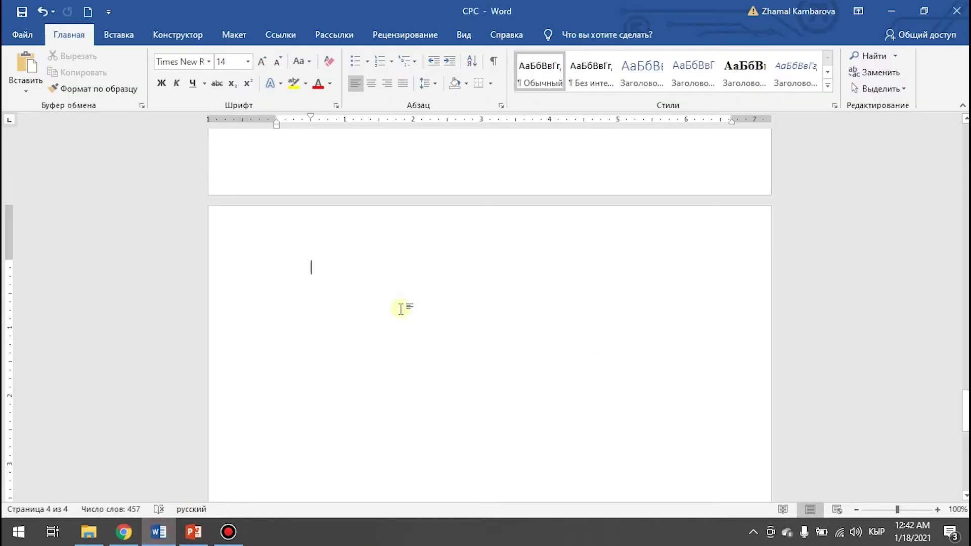
pyautogui.hotkey('ctrl', 'v')
pyautogui.hotkey('ctrl', 'z')
# Step: Pick the rectangle shape from the Insert Shapes gallery
pyautogui.click(119, 35)
pyautogui.click(80, 84)
pyautogui.click(134, 89)
pyautogui.click(133, 200)
# Step: Draw a light-outlined rectangle at the top of page 4 and paste the При переломах heading into it
pyautogui.moveTo(364, 243); pyautogui.dragTo(601, 289)
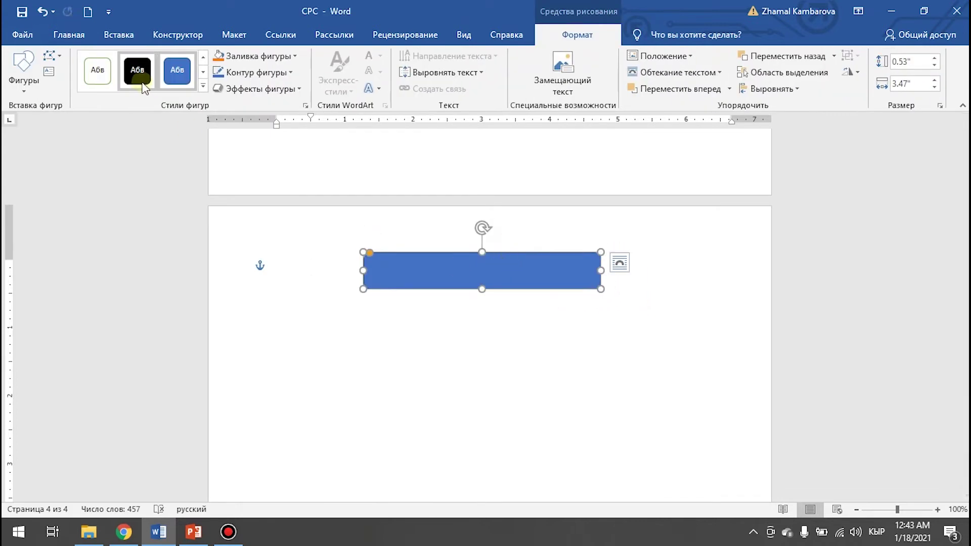
pyautogui.click(203, 86)
pyautogui.click(134, 100)
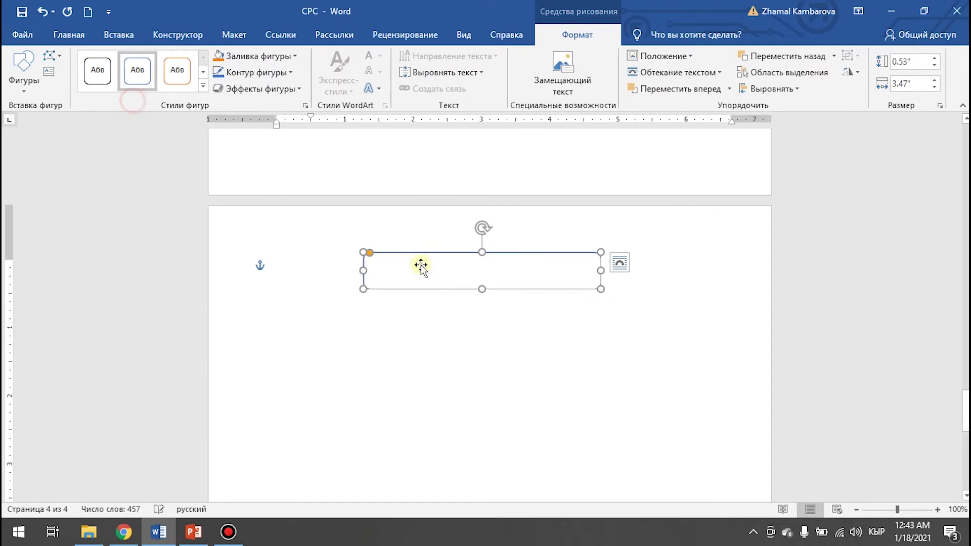
pyautogui.rightClick(472, 264)
pyautogui.click(544, 293)
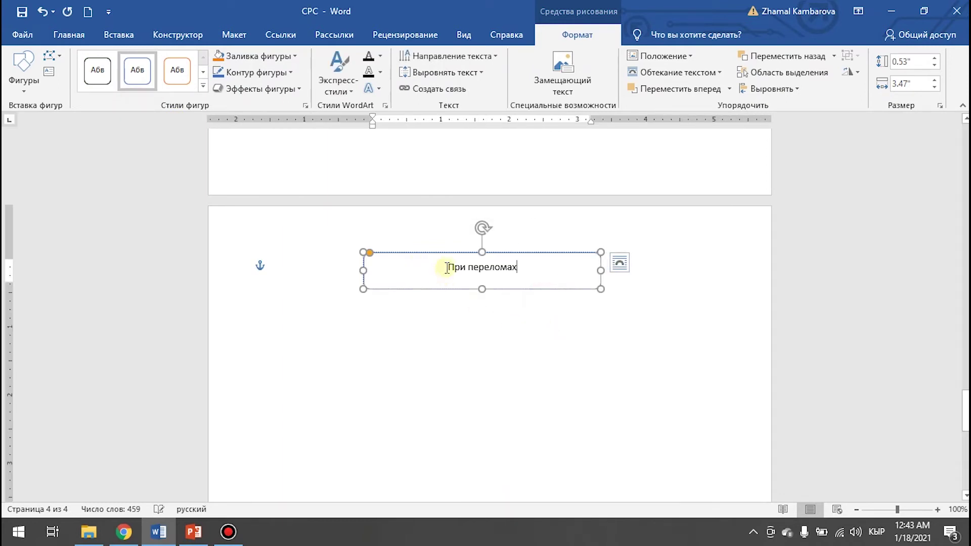
# Step: Format the heading text as Times New Roman, size 16, dark red and italic
pyautogui.tripleClick(443, 266)
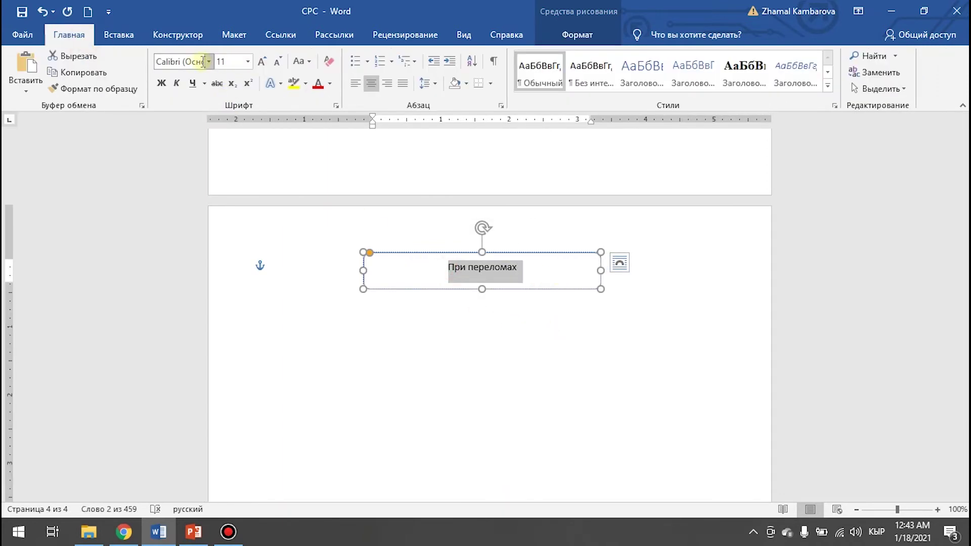
pyautogui.click(209, 61)
pyautogui.click(224, 148)
pyautogui.click(262, 61)
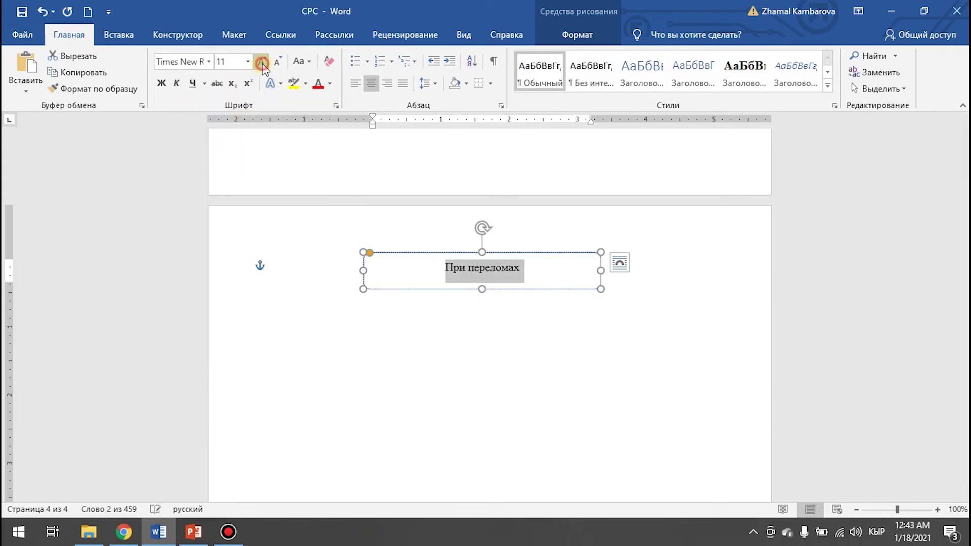
pyautogui.click(262, 61)
pyautogui.click(262, 61)
pyautogui.click(262, 61)
pyautogui.click(330, 84)
pyautogui.click(321, 210)
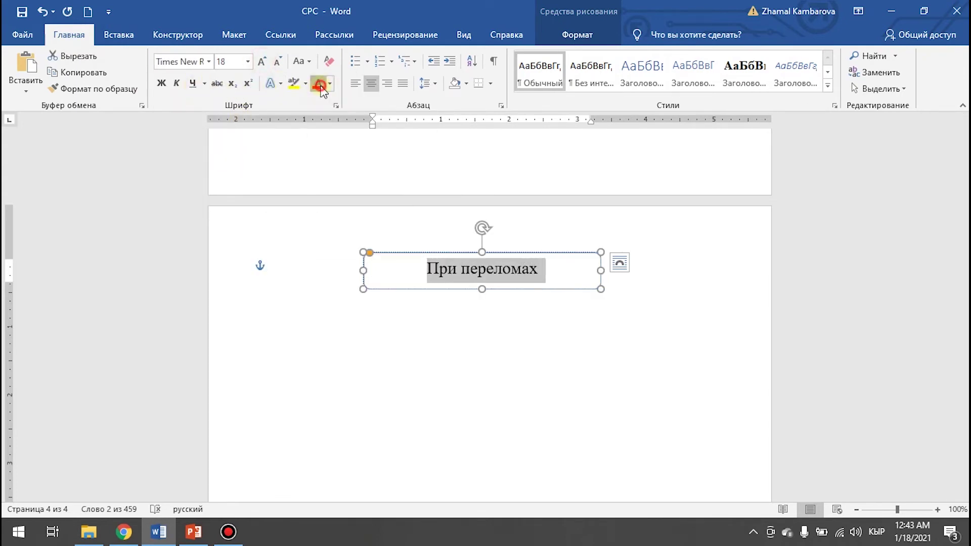
pyautogui.click(175, 84)
# Step: Copy the fractures first-aid text from the web article for pasting below the heading box
pyautogui.click(445, 353)
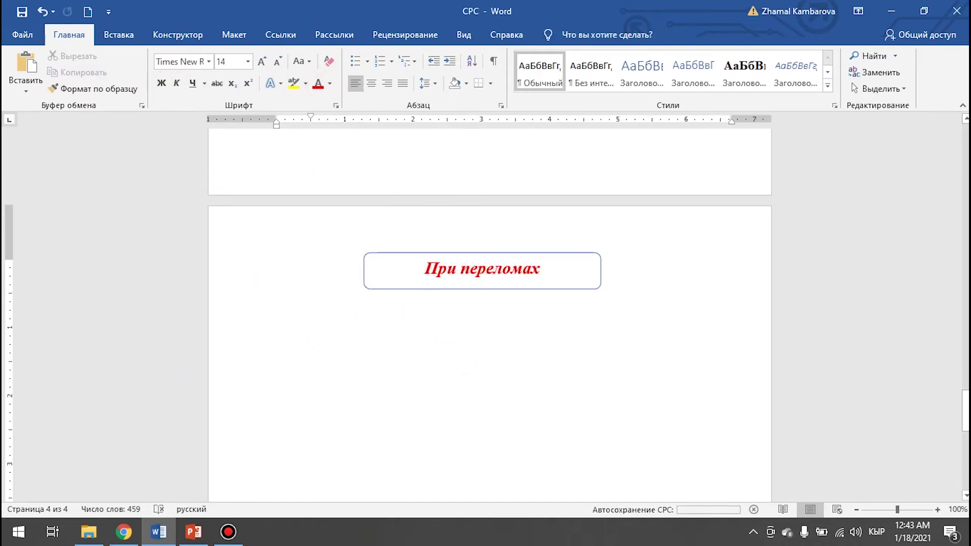
pyautogui.press('Return')
pyautogui.hotkey('ctrl', 'z')
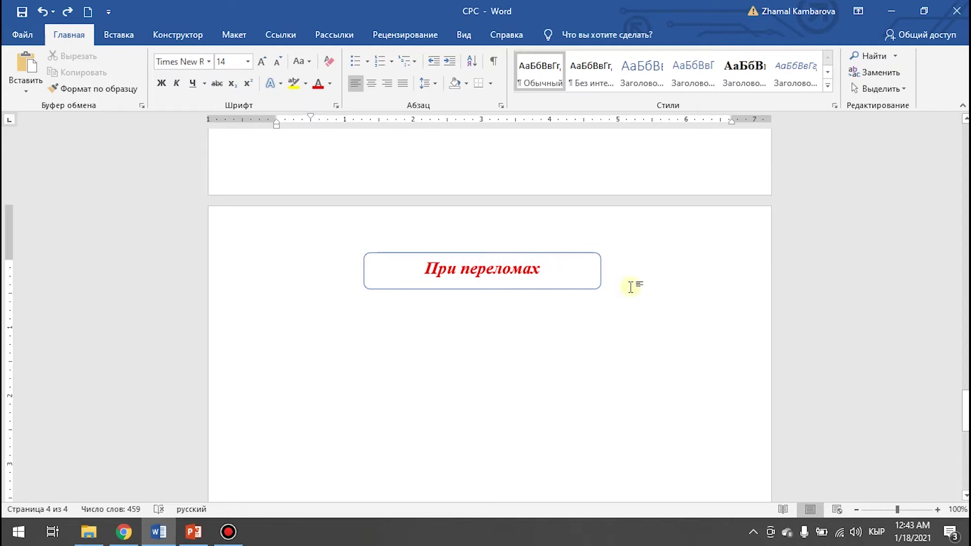
pyautogui.doubleClick(630, 286)
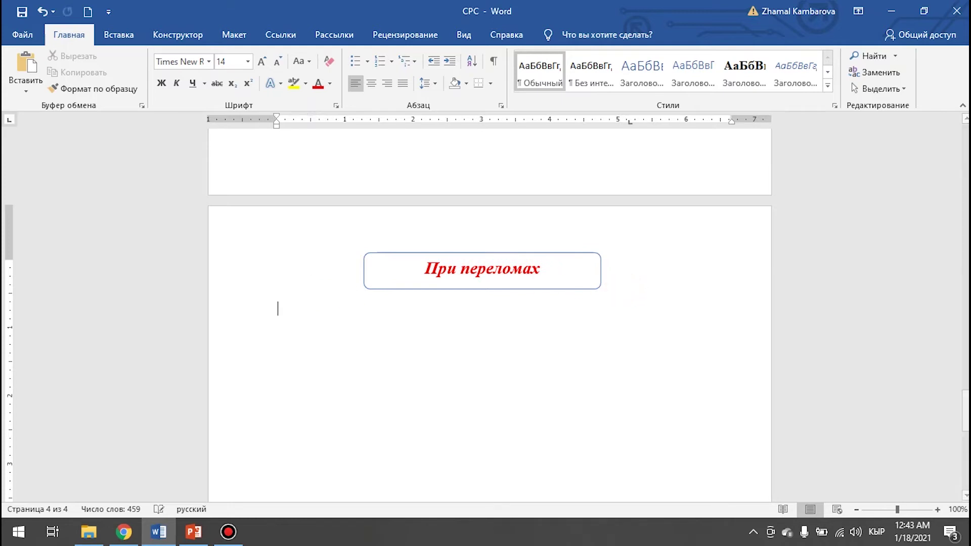
pyautogui.click(130, 518)
pyautogui.scroll(-4, 258, 283)
pyautogui.scroll(2, 223, 263)
pyautogui.moveTo(202, 279)
pyautogui.mouseDown()
pyautogui.moveTo(348, 352)
pyautogui.moveTo(478, 190)
pyautogui.mouseUp()
pyautogui.scroll(-5, 349, 354)
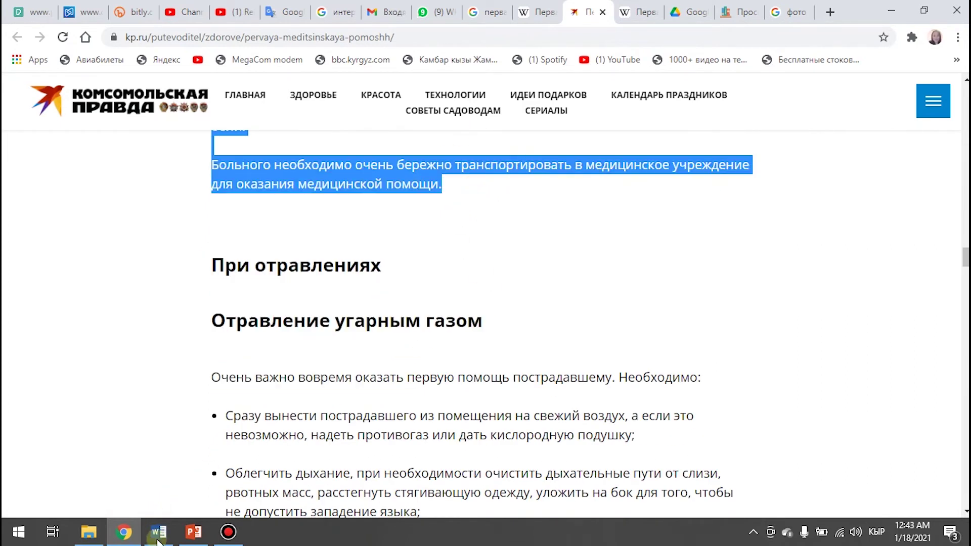
pyautogui.click(158, 531)
pyautogui.rightClick(282, 314)
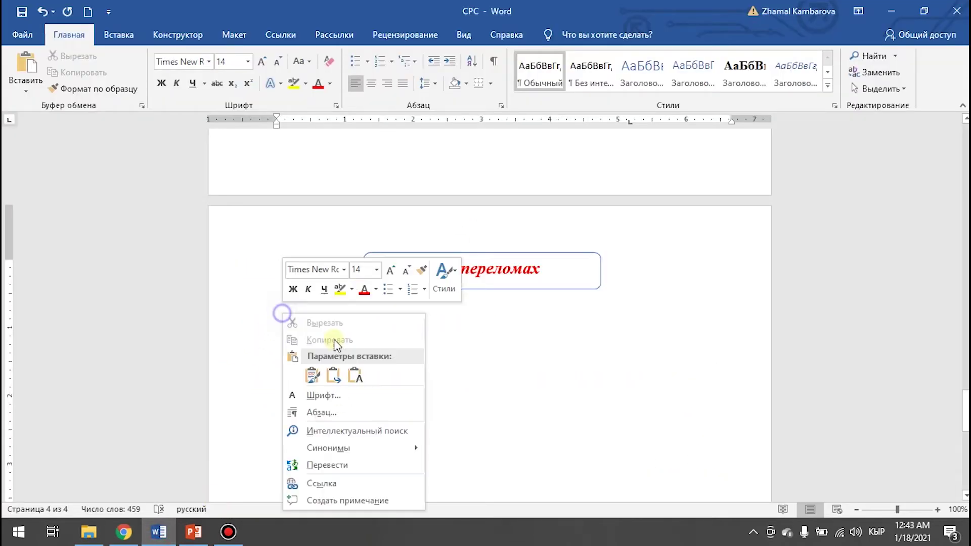
# Step: Paste the fractures text under the heading with merged formatting and remove the blank line after обеспечить:
pyautogui.click(334, 376)
pyautogui.moveTo(502, 423); pyautogui.dragTo(556, 478)
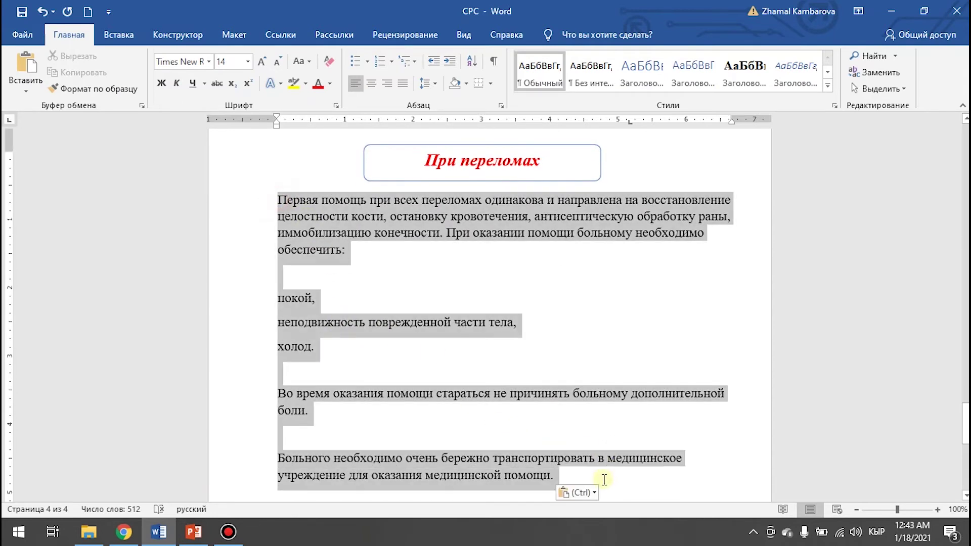
pyautogui.click(305, 278)
pyautogui.press('BackSpace')
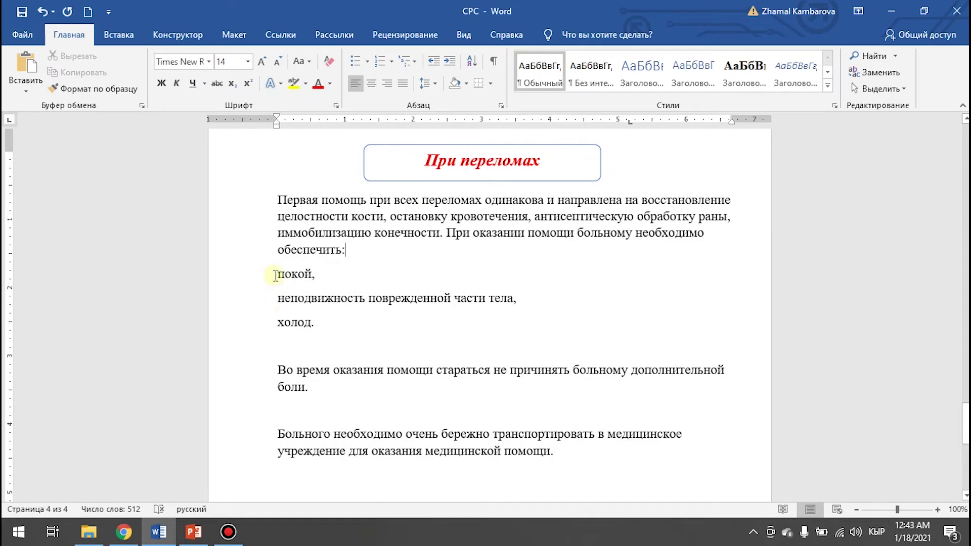
# Step: Make покой through холод. an indented bulleted list and delete the blank lines between paragraphs
pyautogui.moveTo(274, 276); pyautogui.dragTo(391, 321)
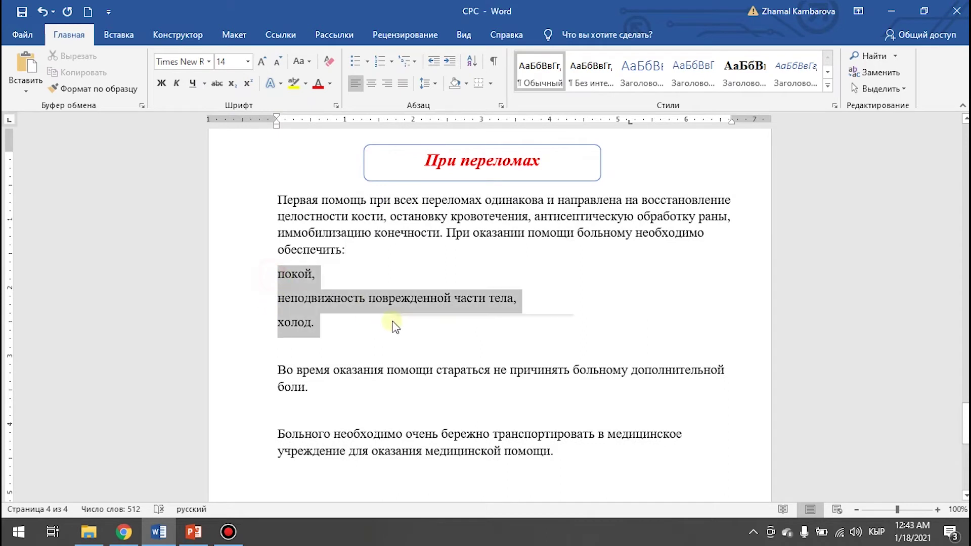
pyautogui.click(356, 61)
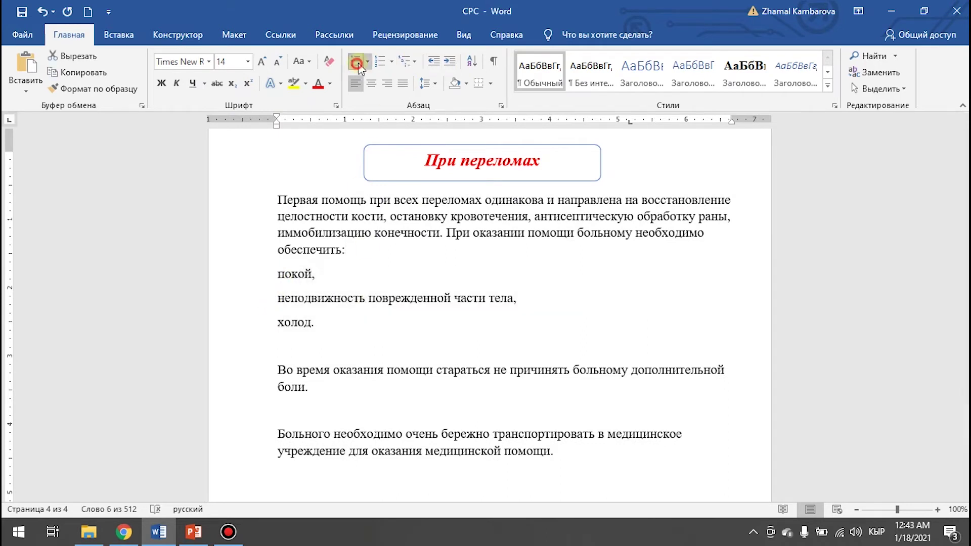
pyautogui.click(451, 61)
pyautogui.click(278, 355)
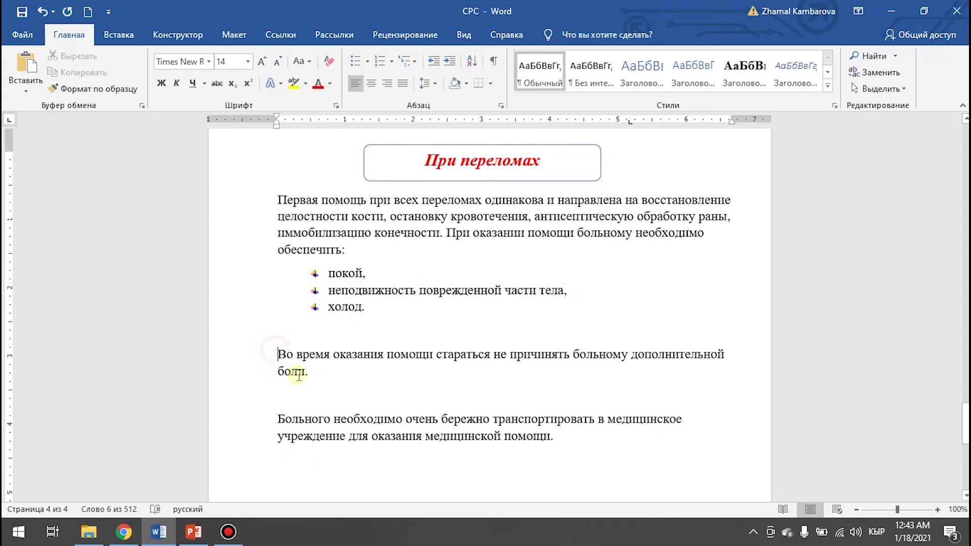
pyautogui.press('BackSpace')
pyautogui.press('BackSpace')
pyautogui.press('BackSpace')
pyautogui.scroll(2, 337, 373)
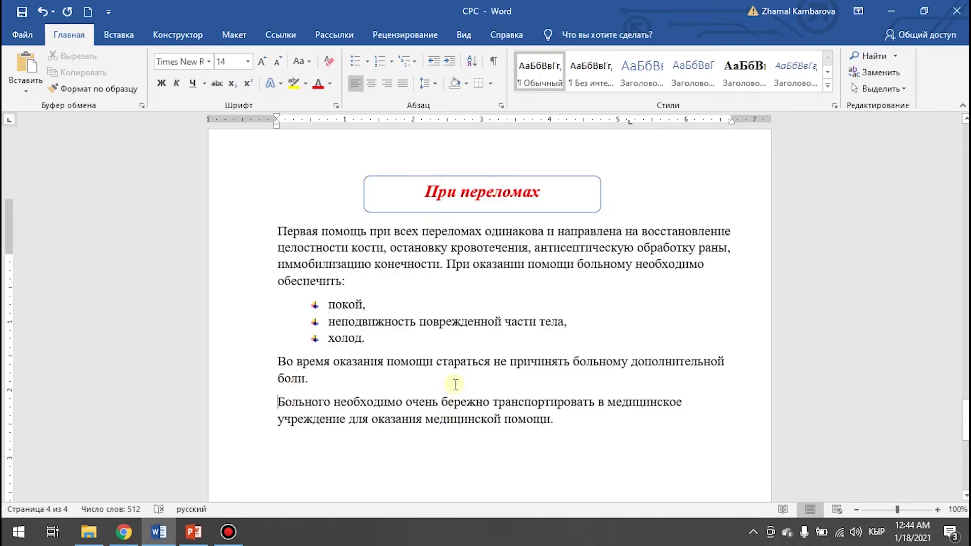
pyautogui.click(274, 306)
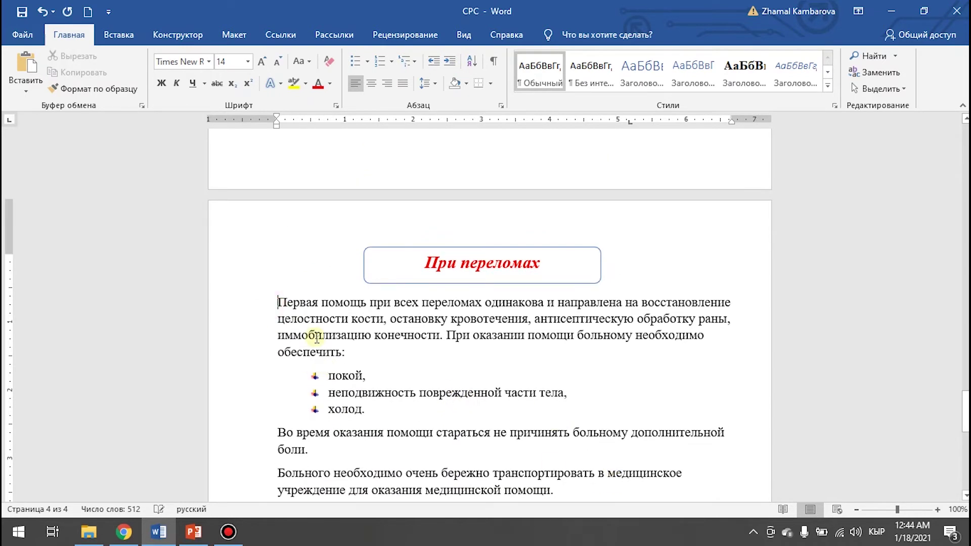
pyautogui.press('Tab')
pyautogui.press('BackSpace')
pyautogui.scroll(-3, 471, 400)
pyautogui.scroll(4, 482, 397)
pyautogui.scroll(6, 483, 397)
pyautogui.scroll(6, 483, 398)
pyautogui.scroll(4, 485, 396)
pyautogui.scroll(-5, 490, 394)
pyautogui.scroll(-5, 489, 400)
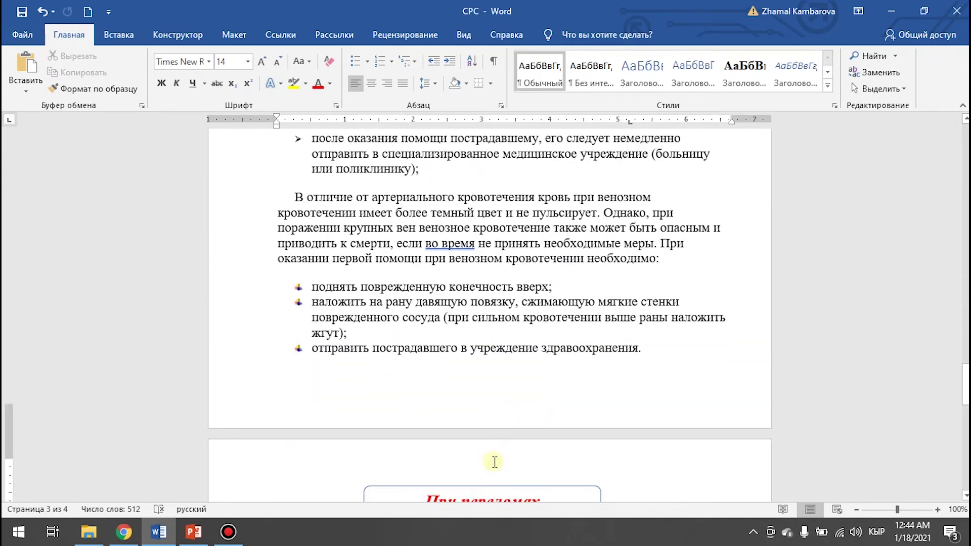
pyautogui.scroll(-5, 488, 354)
pyautogui.click(390, 322)
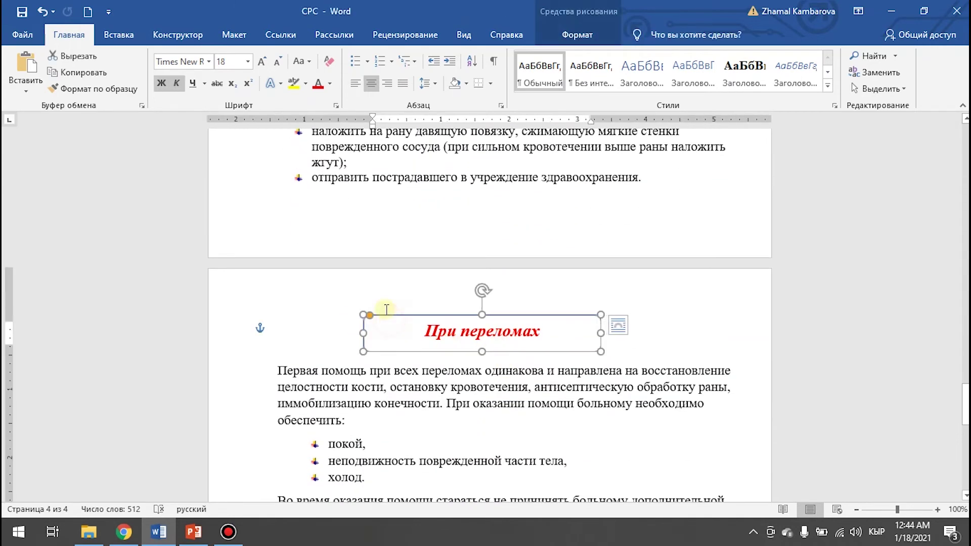
pyautogui.scroll(3, 449, 202)
pyautogui.scroll(5, 449, 202)
pyautogui.scroll(2, 449, 180)
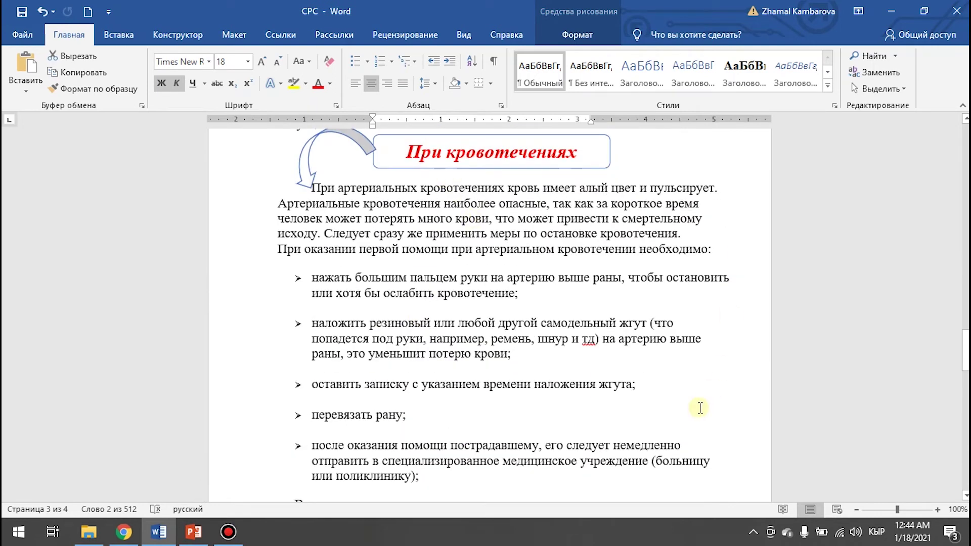
pyautogui.scroll(-1, 700, 408)
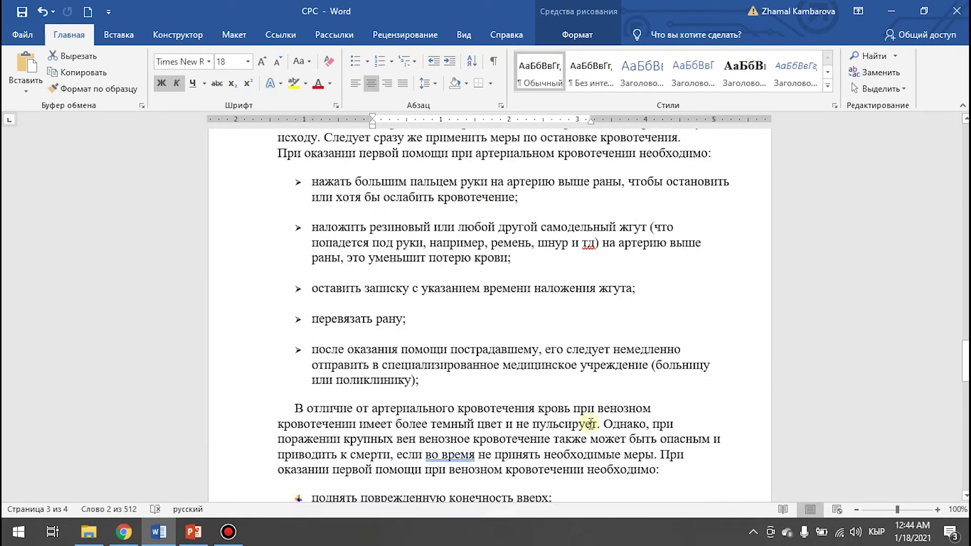
pyautogui.scroll(-5, 657, 395)
pyautogui.scroll(-4, 582, 354)
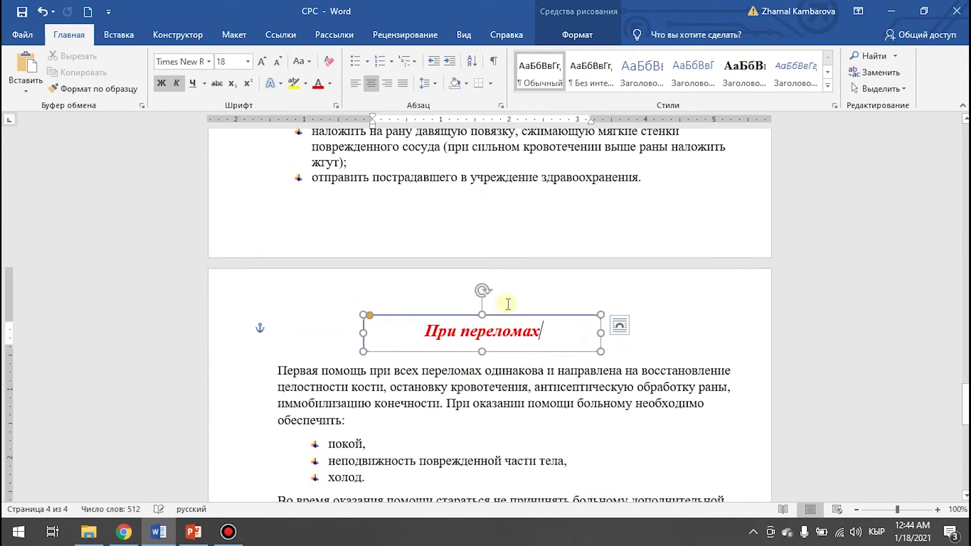
# Step: Fill the При переломах heading box with a light blue theme colour
pyautogui.click(577, 34)
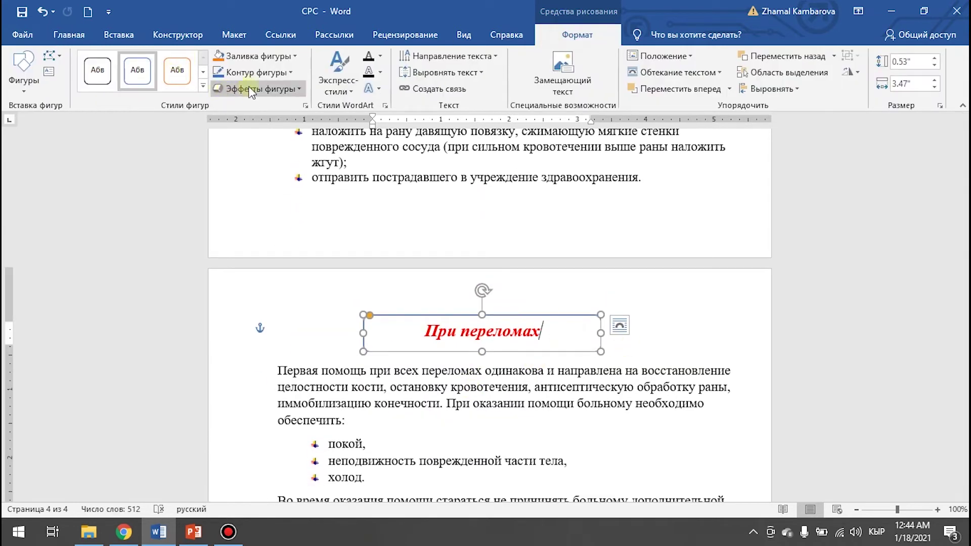
pyautogui.click(259, 56)
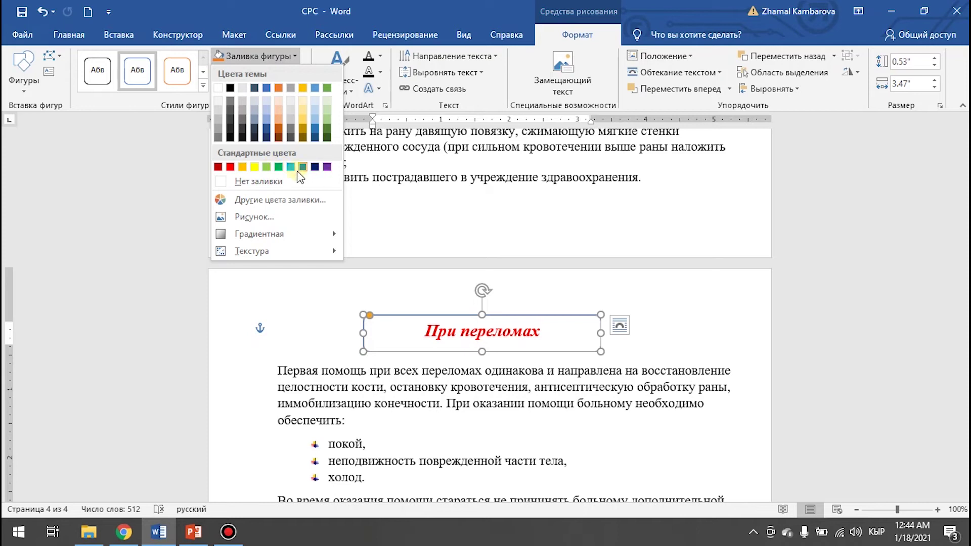
pyautogui.click(315, 113)
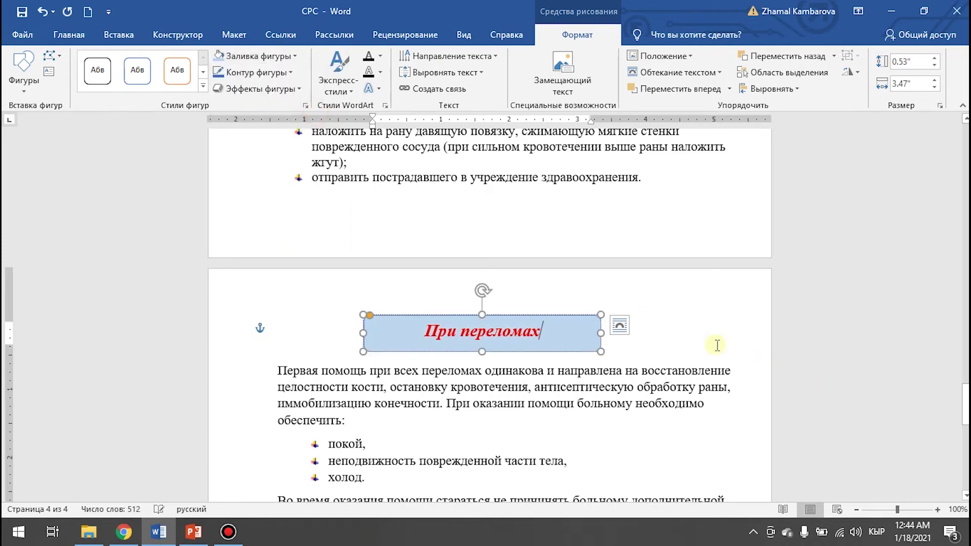
pyautogui.click(711, 344)
# Step: Review slide 2 of the plan in PowerPoint, then go back to the Word document
pyautogui.scroll(-6, 627, 430)
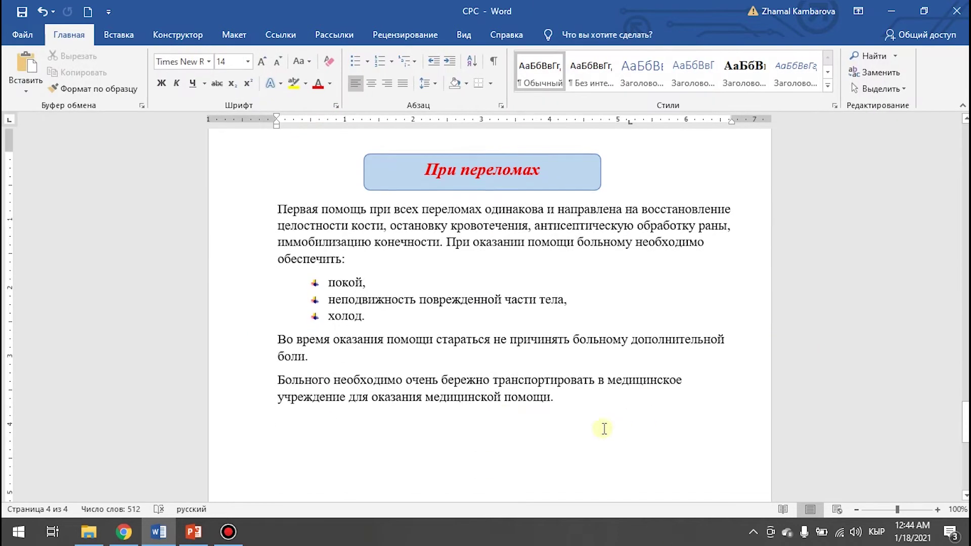
pyautogui.scroll(5, 362, 255)
pyautogui.scroll(5, 362, 255)
pyautogui.click(183, 534)
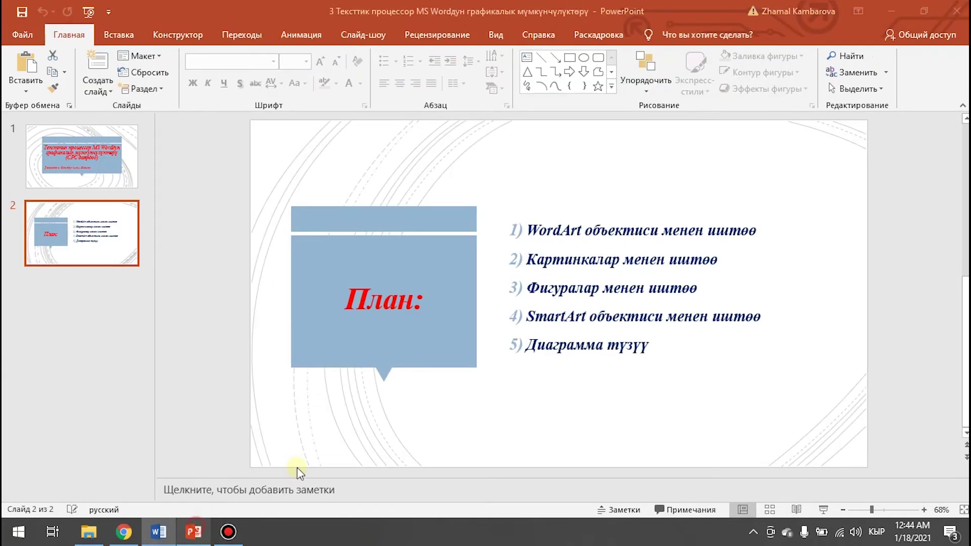
pyautogui.click(472, 416)
pyautogui.moveTo(159, 532)
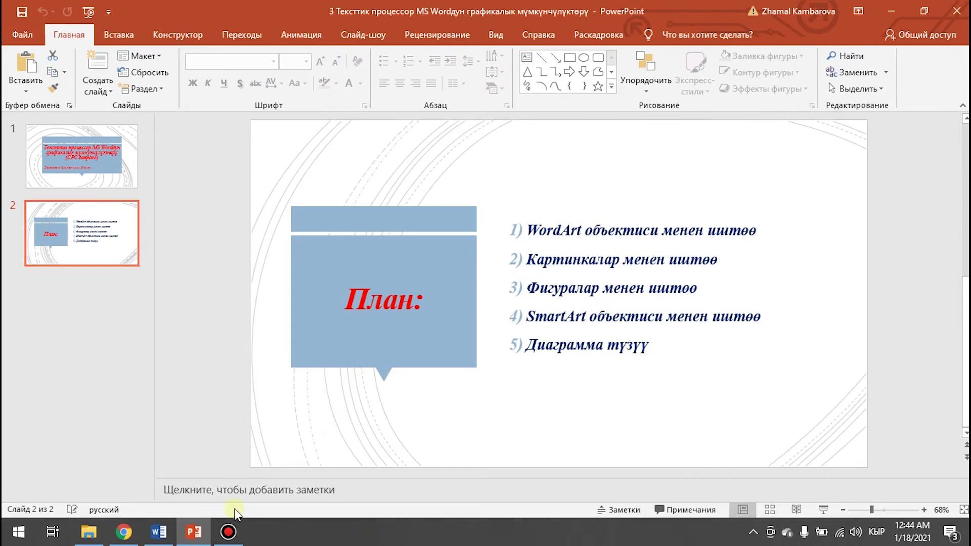
pyautogui.click(167, 538)
pyautogui.scroll(-5, 324, 354)
pyautogui.scroll(-8, 387, 407)
# Step: Paste the plan item Виды оказания помощи at the document end and remove its 1) numbering
pyautogui.scroll(2, 354, 328)
pyautogui.scroll(10, 354, 329)
pyautogui.scroll(10, 369, 327)
pyautogui.scroll(10, 369, 331)
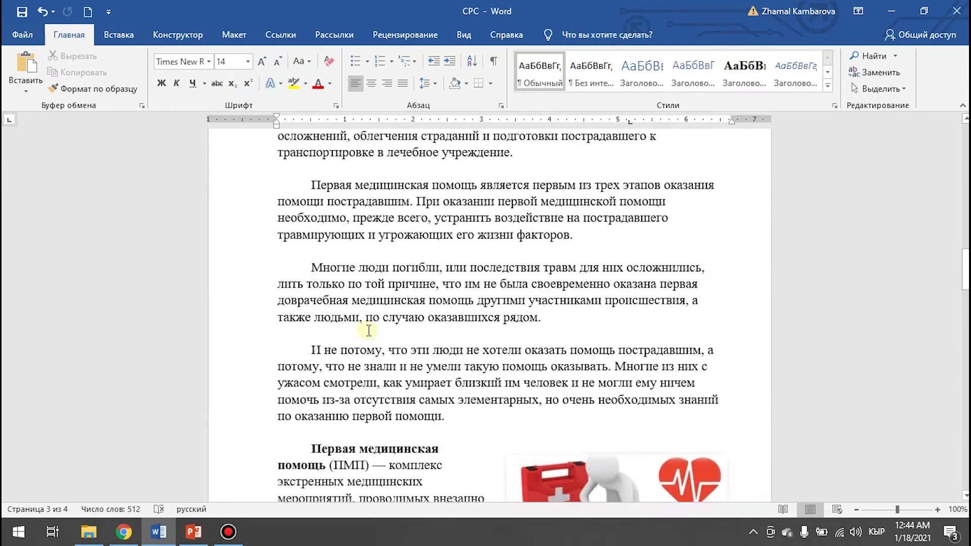
pyautogui.scroll(4, 369, 331)
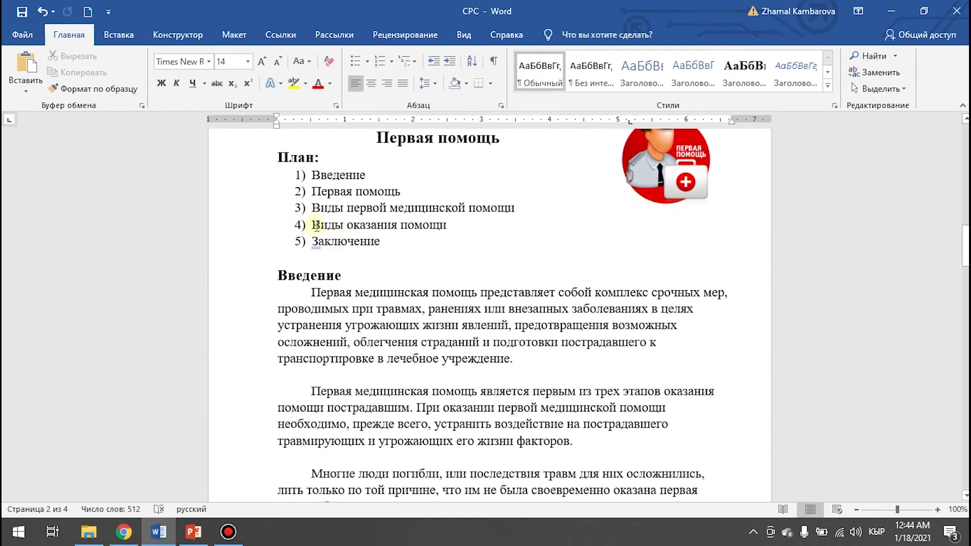
pyautogui.moveTo(313, 225); pyautogui.dragTo(447, 225)
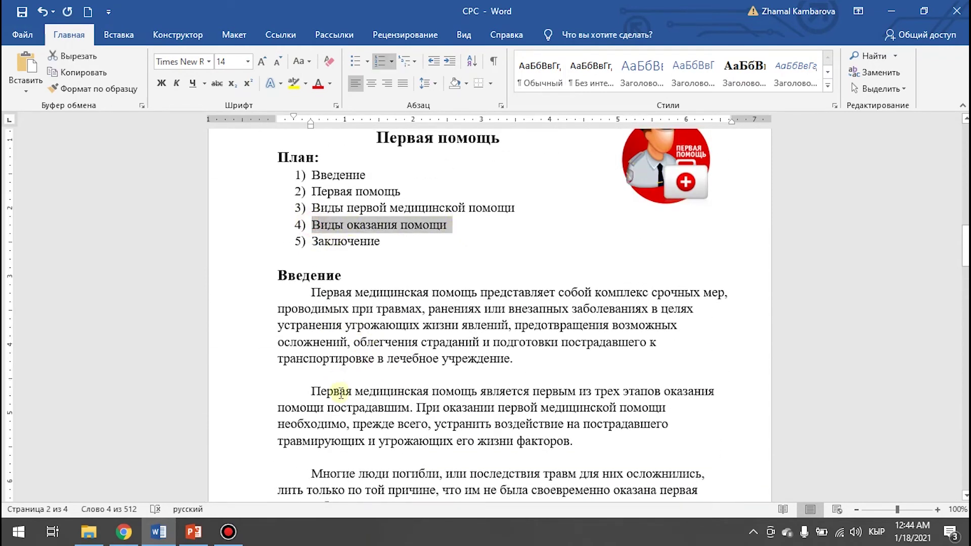
pyautogui.scroll(-7, 323, 455)
pyautogui.scroll(-6, 323, 464)
pyautogui.scroll(-8, 354, 445)
pyautogui.scroll(-5, 473, 428)
pyautogui.scroll(-5, 400, 275)
pyautogui.click(328, 274)
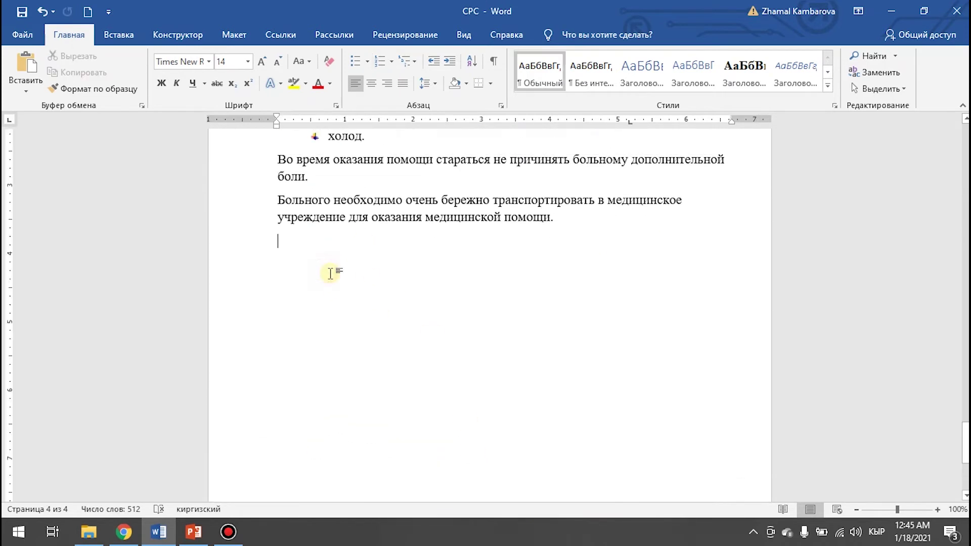
pyautogui.write('1) Виды оказания помощи')
pyautogui.click(314, 238)
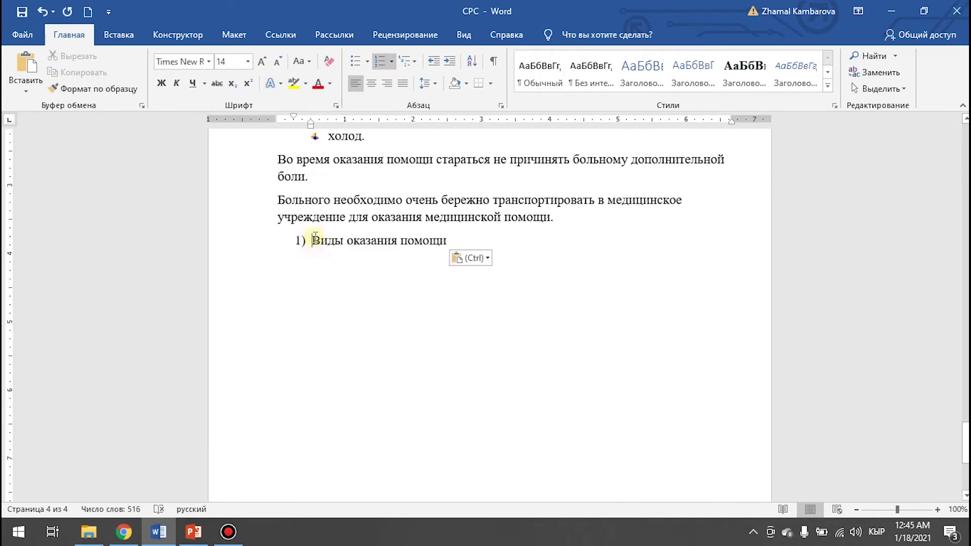
pyautogui.press('BackSpace')
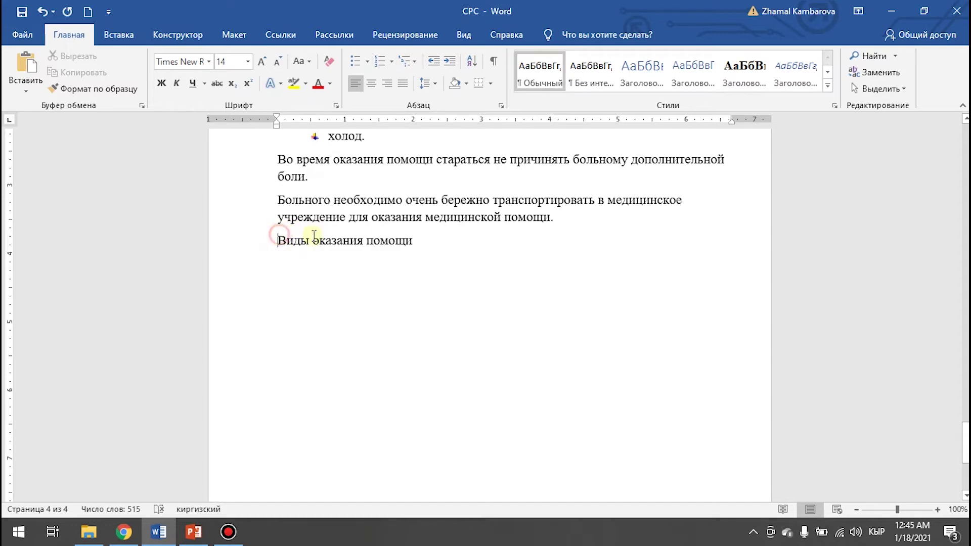
# Step: Make the Виды оказания помощи heading bold and one size larger
pyautogui.moveTo(278, 238); pyautogui.dragTo(418, 240)
pyautogui.click(162, 82)
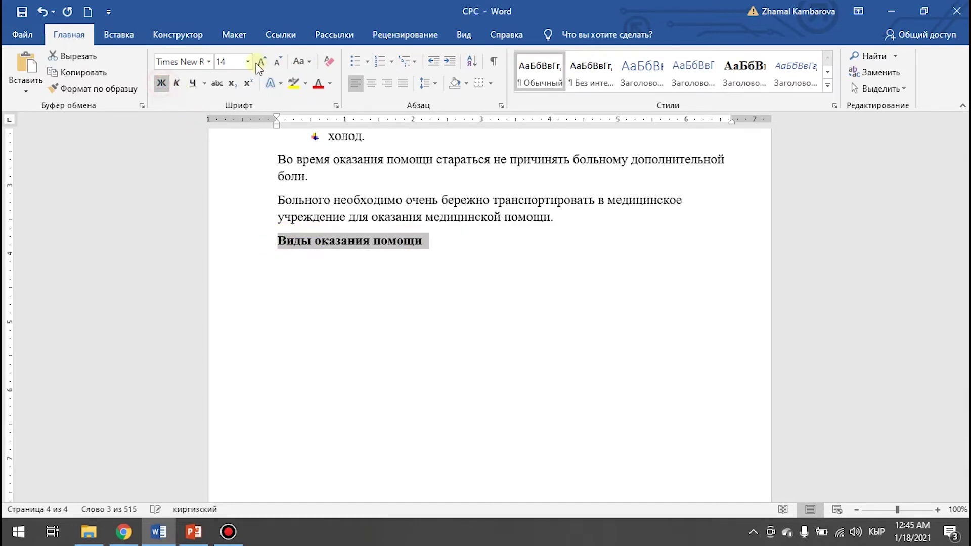
pyautogui.click(260, 64)
pyautogui.click(295, 261)
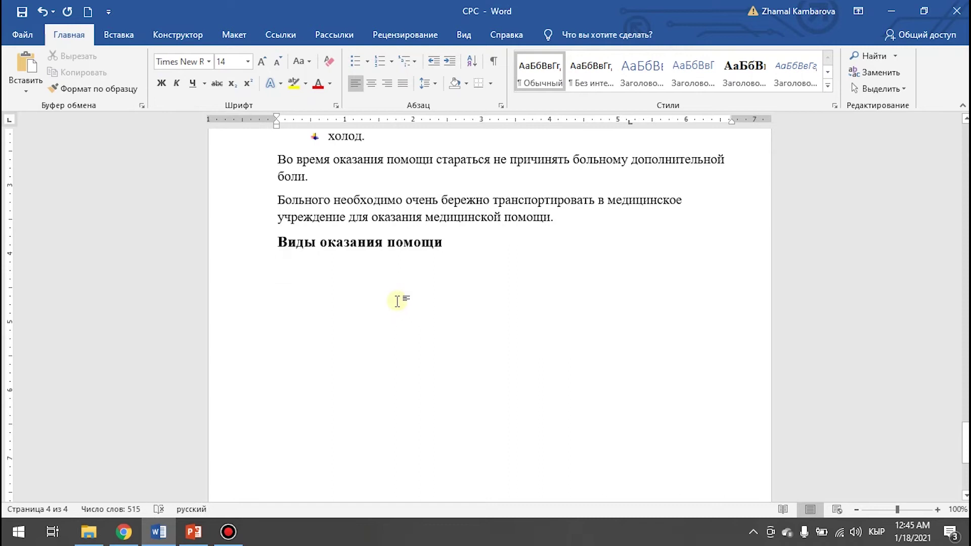
pyautogui.click(119, 34)
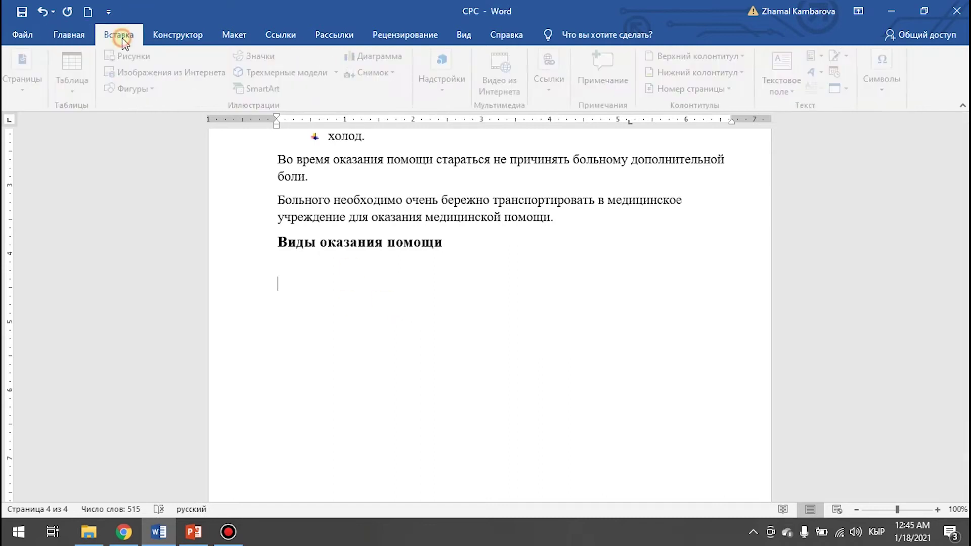
# Step: Insert the Иерархия SmartArt layout from the hierarchy category below the heading
pyautogui.click(269, 88)
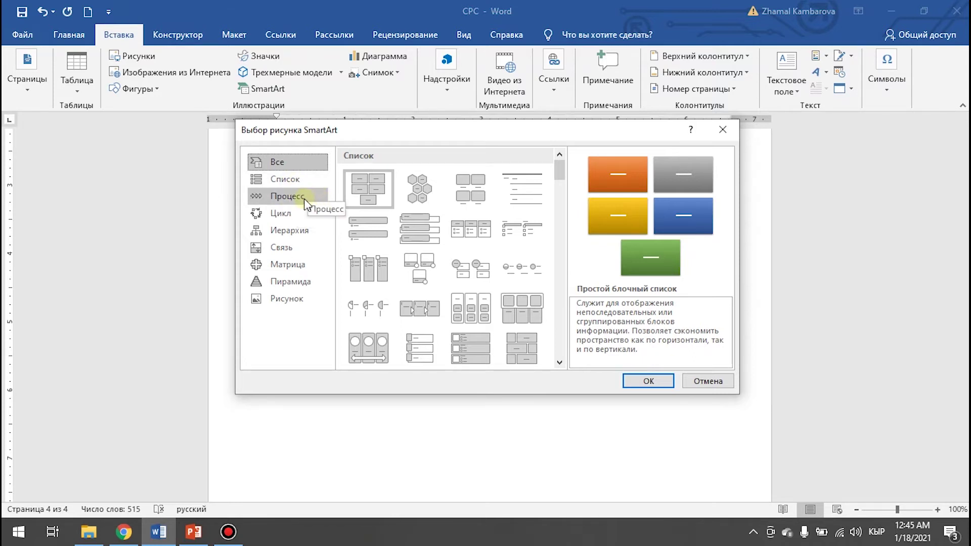
pyautogui.click(292, 237)
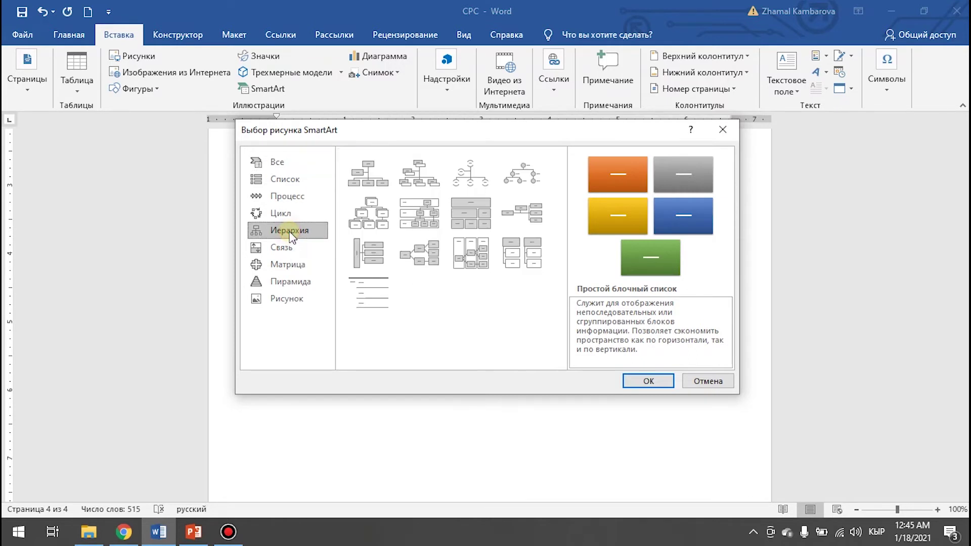
pyautogui.click(382, 216)
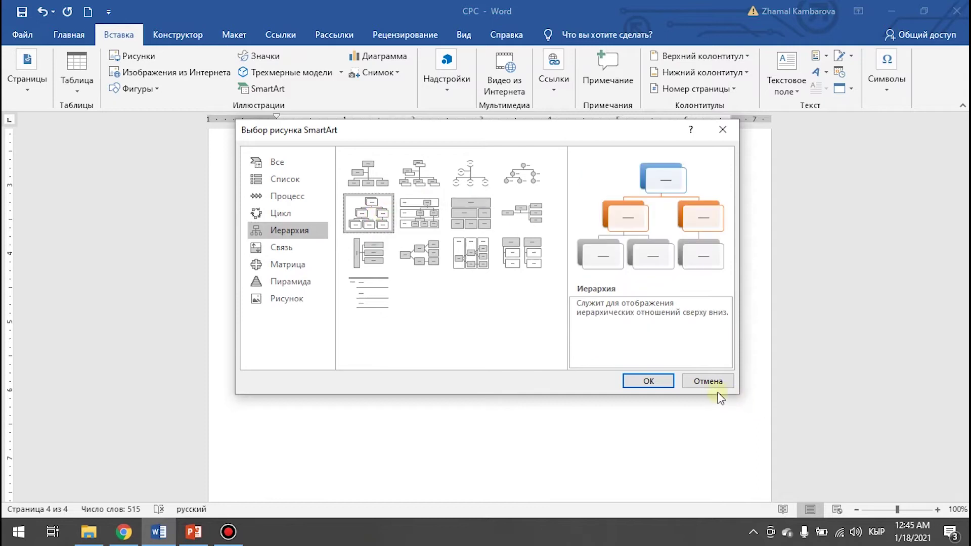
pyautogui.click(648, 381)
pyautogui.scroll(-3, 520, 396)
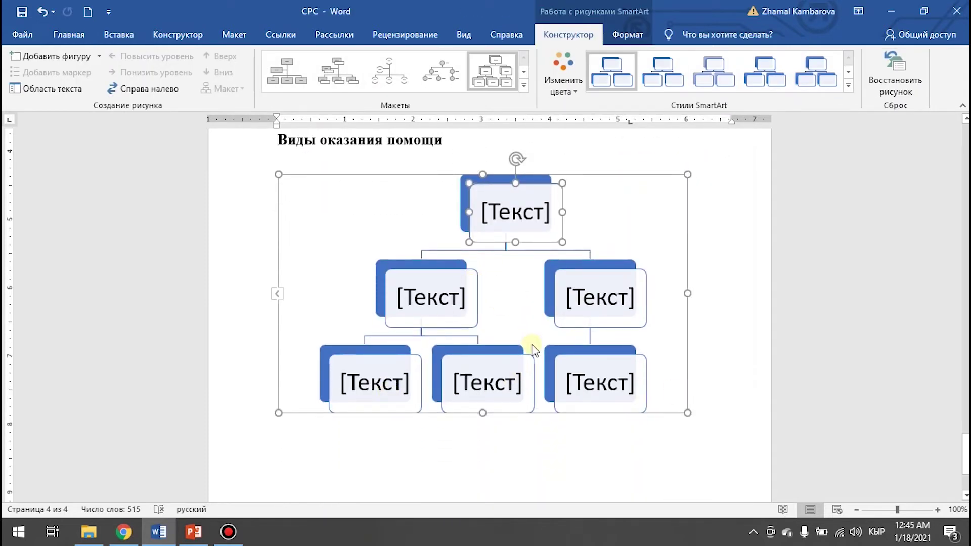
# Step: Delete the diagram's bottom-level boxes, leaving three boxes
pyautogui.click(365, 360)
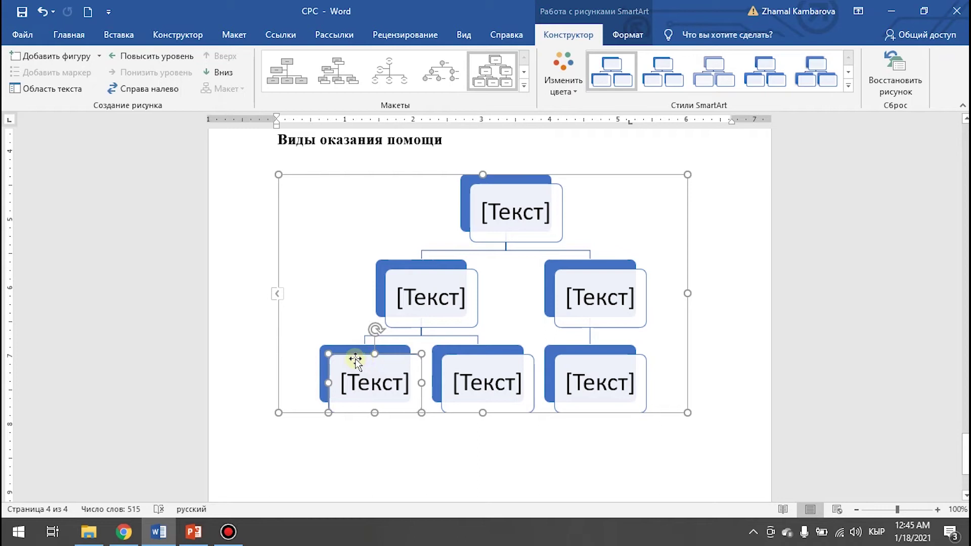
pyautogui.hotkey('ctrl', 'z')
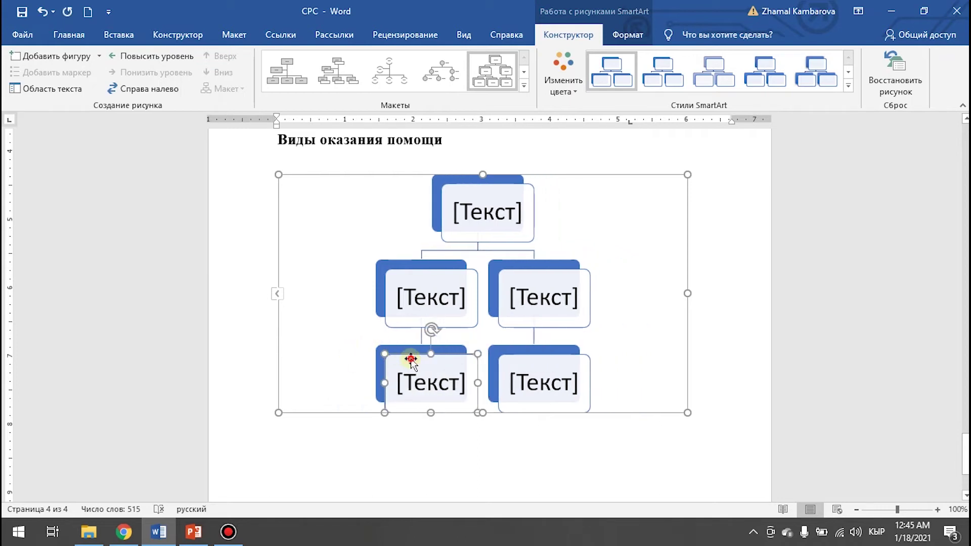
pyautogui.press('Delete')
pyautogui.click(534, 356)
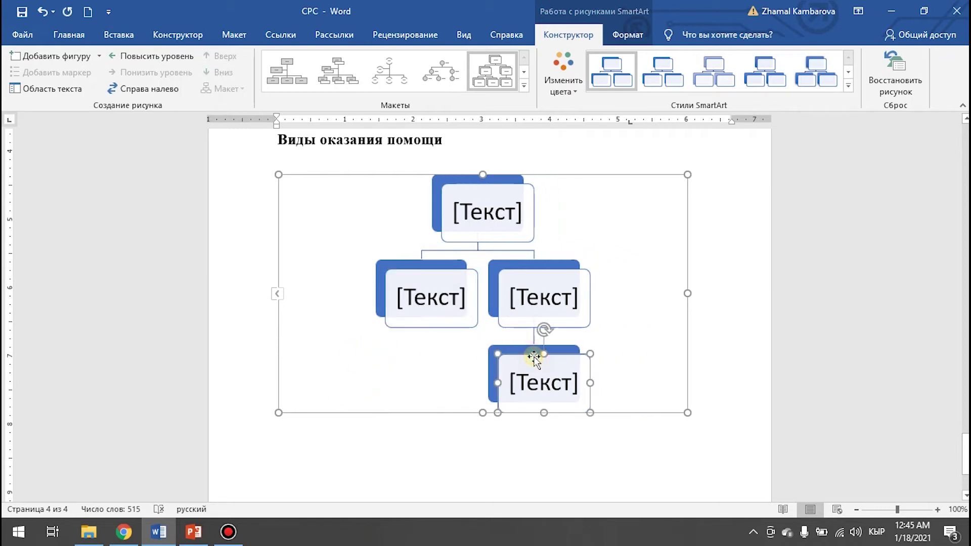
pyautogui.press('Delete')
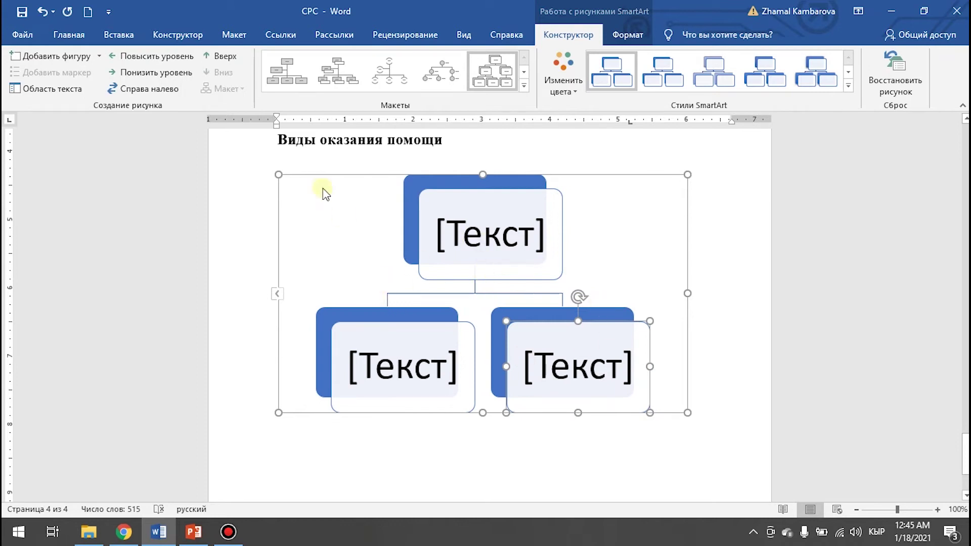
# Step: Put the 'Виды оказания помощи' heading text into the diagram's top box
pyautogui.moveTo(275, 139); pyautogui.dragTo(452, 139)
pyautogui.hotkey('ctrl', 'c')
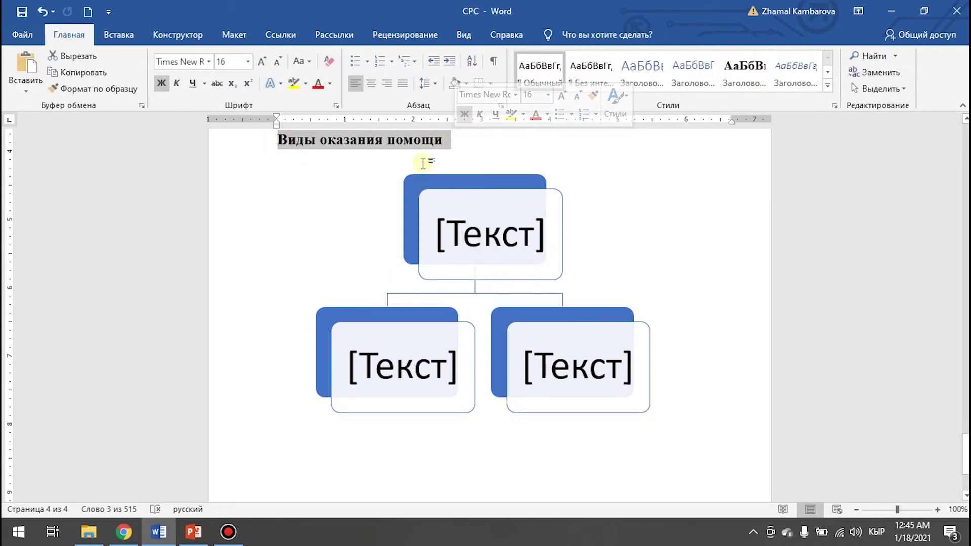
pyautogui.click(464, 244)
pyautogui.hotkey('ctrl', 'v')
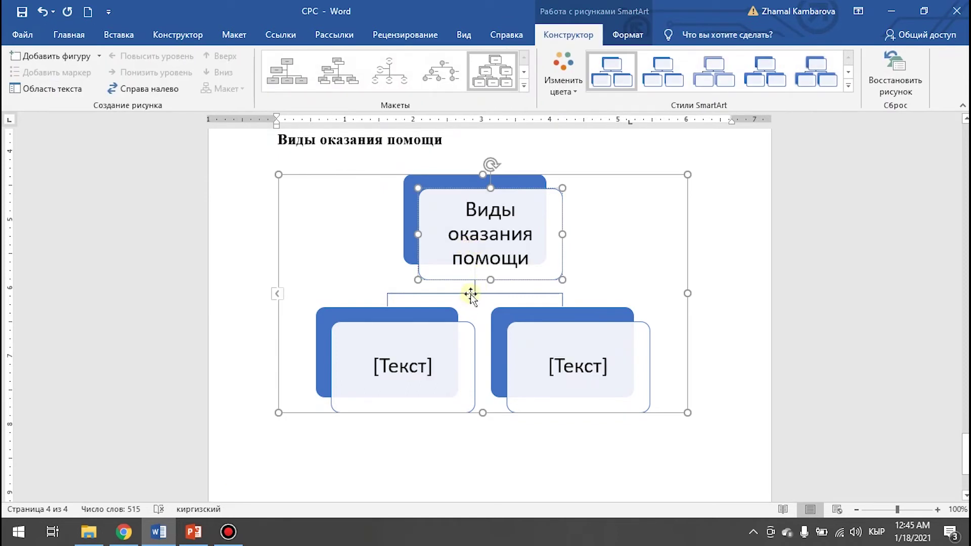
# Step: Set the top-box title text to Times New Roman
pyautogui.moveTo(522, 248); pyautogui.dragTo(531, 264)
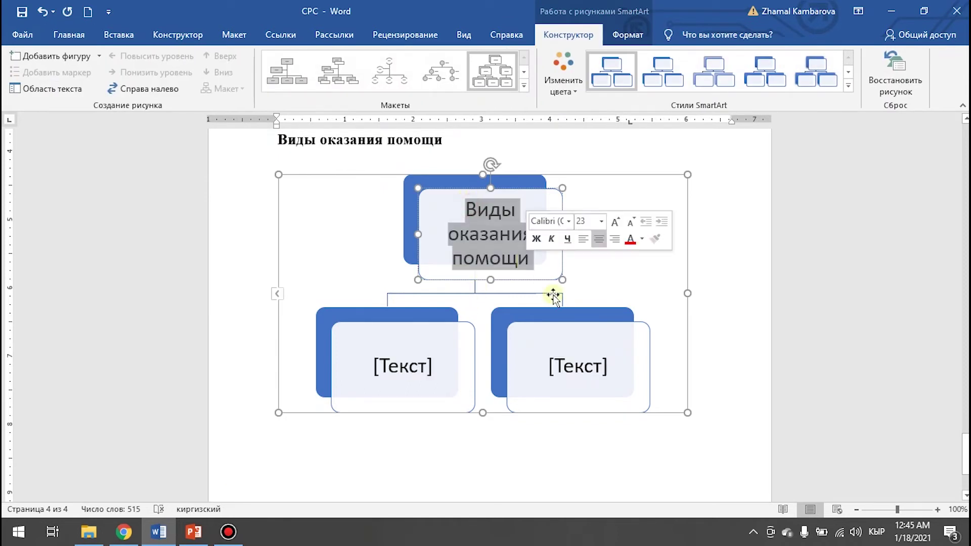
pyautogui.click(69, 34)
pyautogui.click(209, 61)
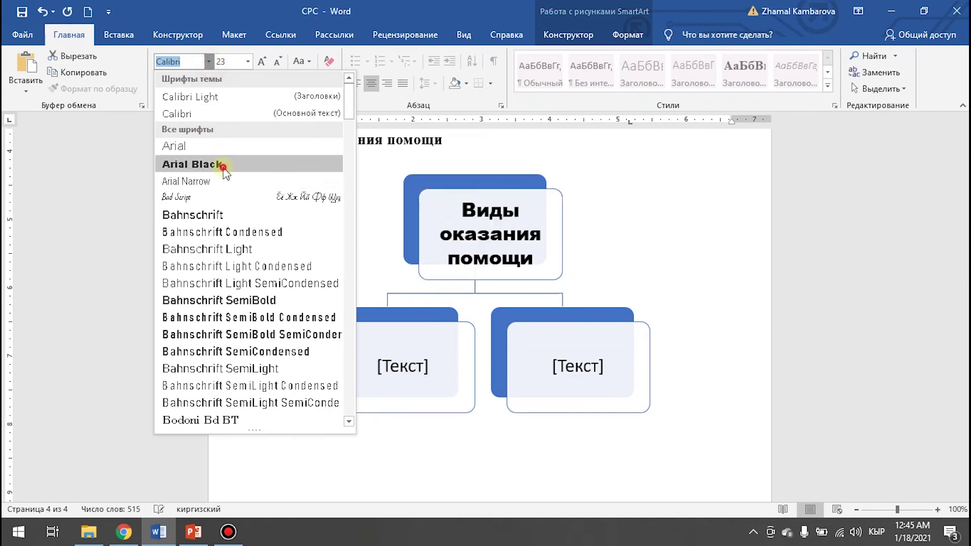
pyautogui.click(196, 163)
pyautogui.click(209, 61)
pyautogui.scroll(-10, 171, 226)
pyautogui.scroll(-10, 237, 342)
pyautogui.scroll(-10, 235, 345)
pyautogui.scroll(-10, 236, 345)
pyautogui.scroll(-5, 232, 354)
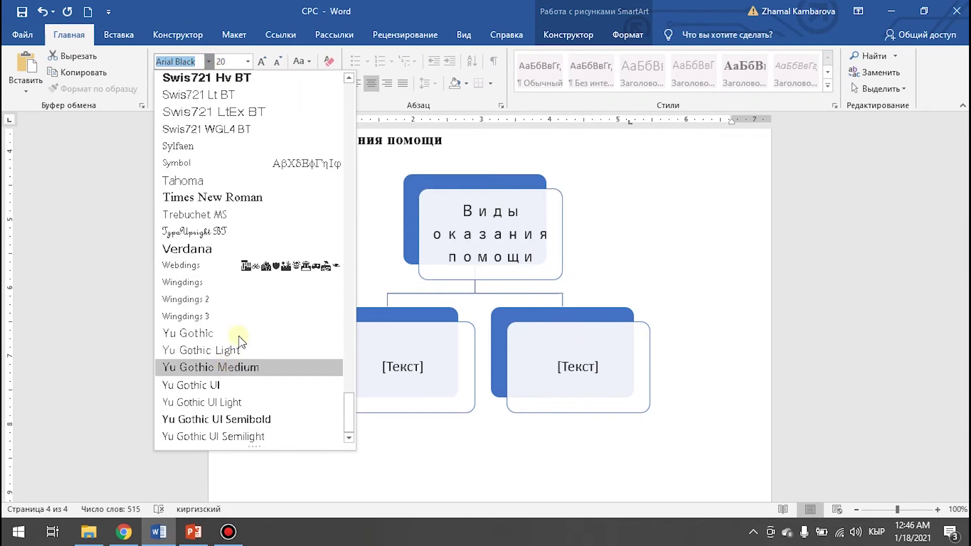
pyautogui.click(233, 192)
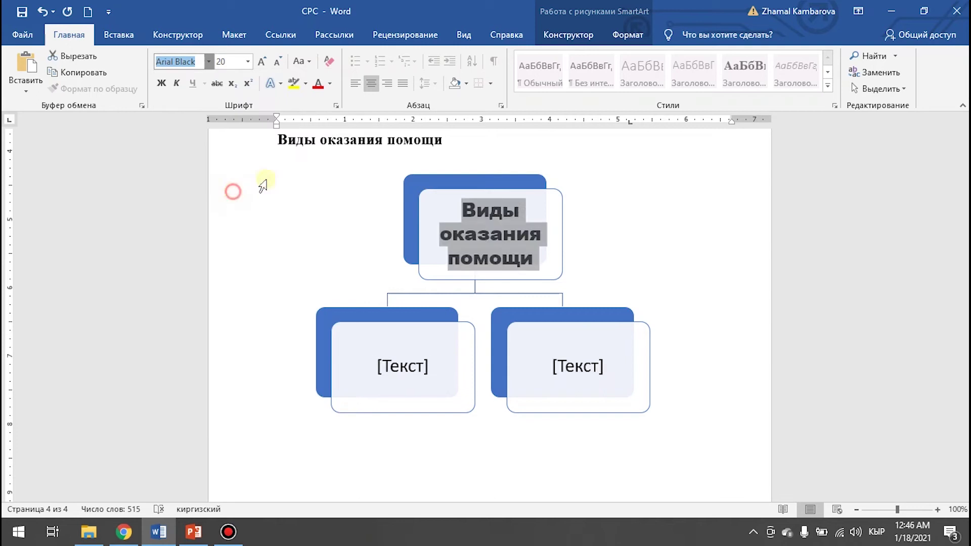
# Step: Make the top-box title size 20, bold and italic
pyautogui.click(261, 61)
pyautogui.click(276, 63)
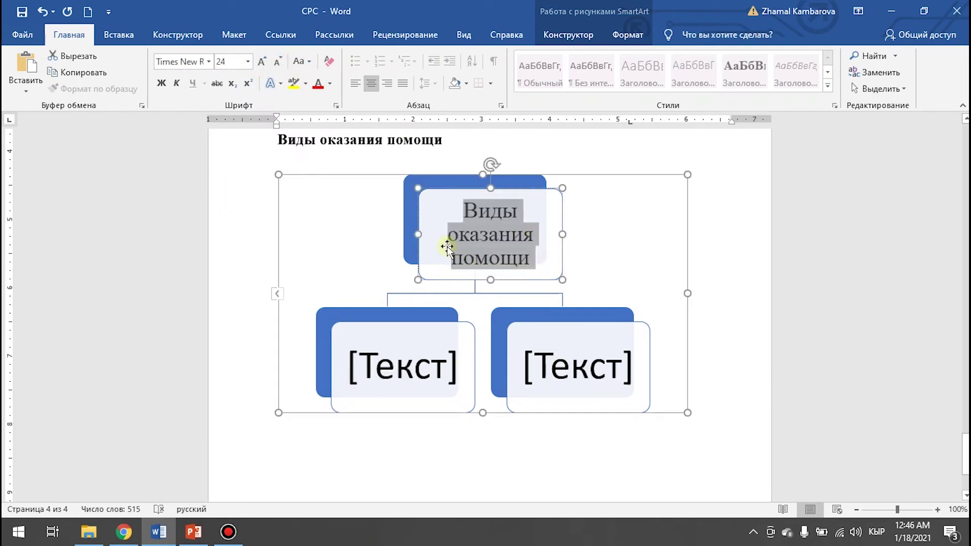
pyautogui.click(162, 82)
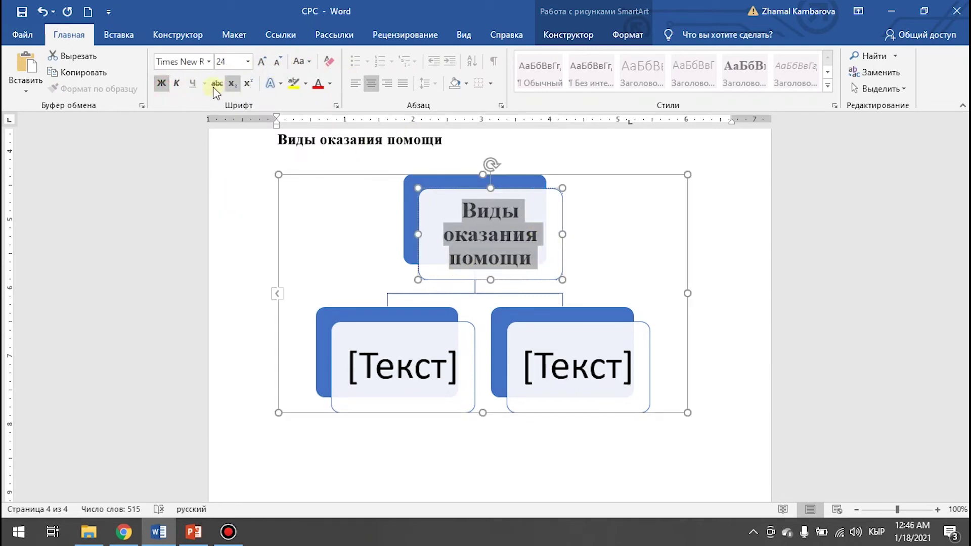
pyautogui.click(178, 84)
pyautogui.click(277, 61)
pyautogui.click(277, 62)
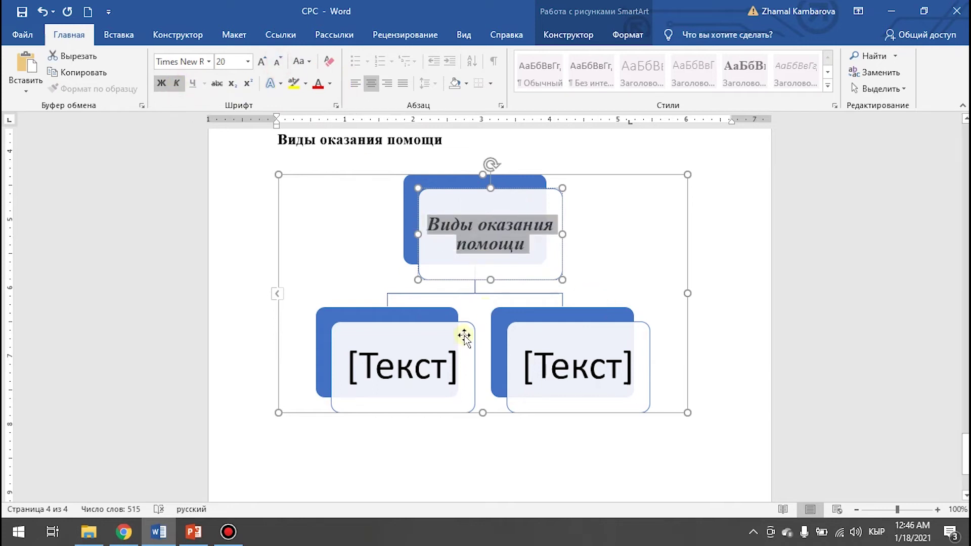
pyautogui.click(355, 351)
# Step: Select the Первичная медико-санитарная помощь paragraph on the Wikipedia first-aid page and go back to Word
pyautogui.click(124, 532)
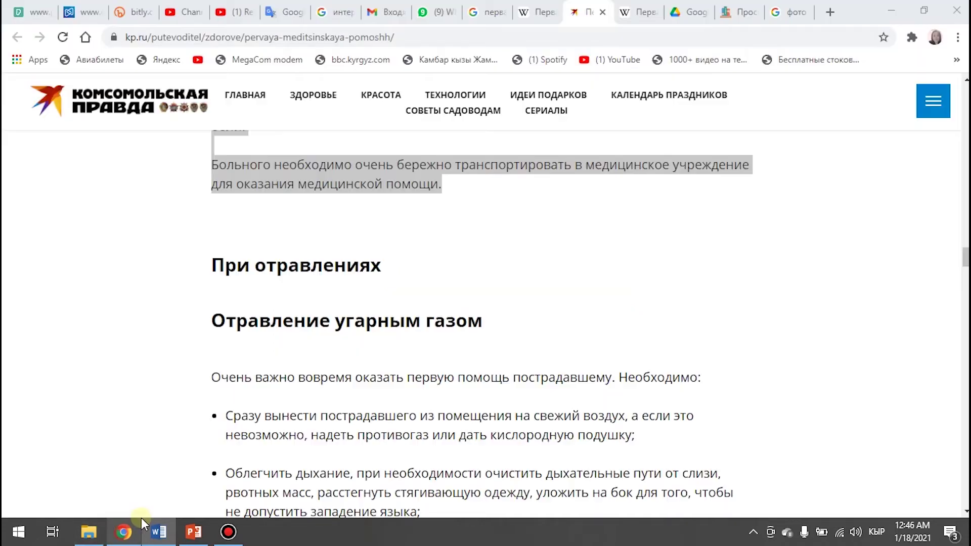
pyautogui.click(549, 18)
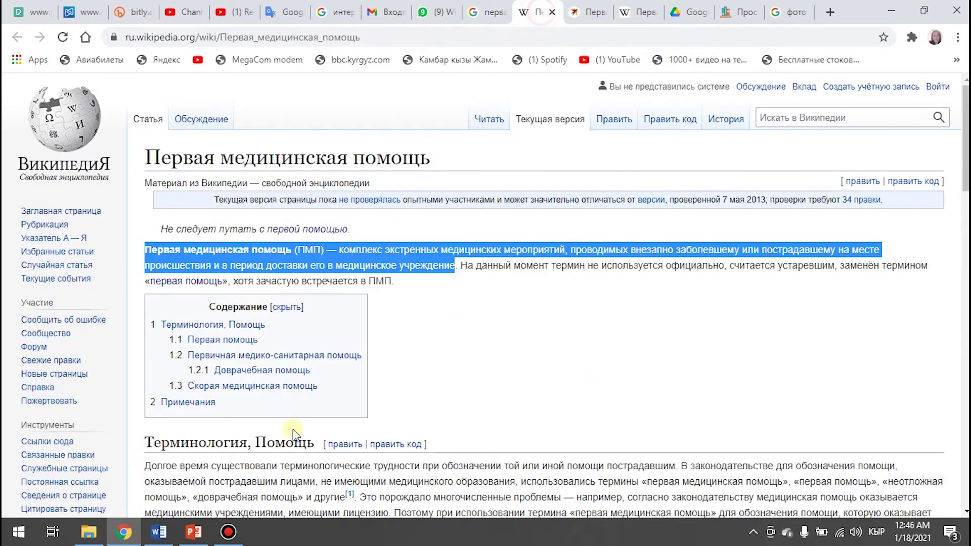
pyautogui.scroll(-10, 294, 404)
pyautogui.scroll(-5, 293, 405)
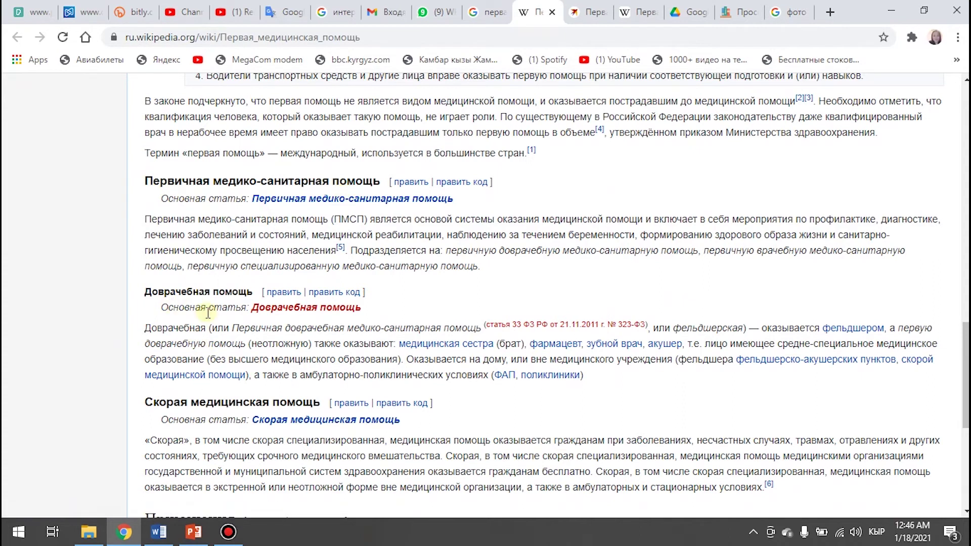
pyautogui.scroll(-3, 213, 324)
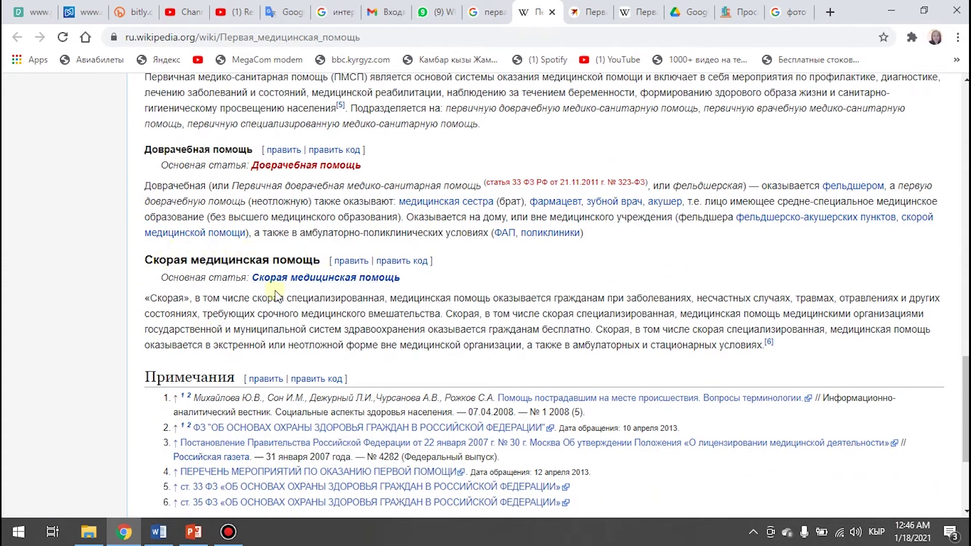
pyautogui.scroll(4, 300, 259)
pyautogui.moveTo(144, 253); pyautogui.dragTo(388, 256)
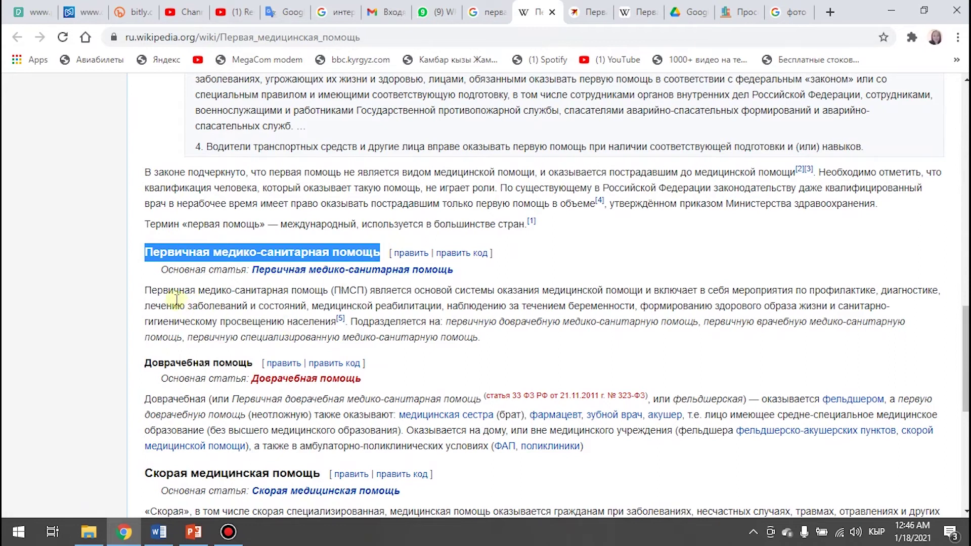
pyautogui.click(156, 291)
pyautogui.moveTo(147, 292); pyautogui.dragTo(497, 348)
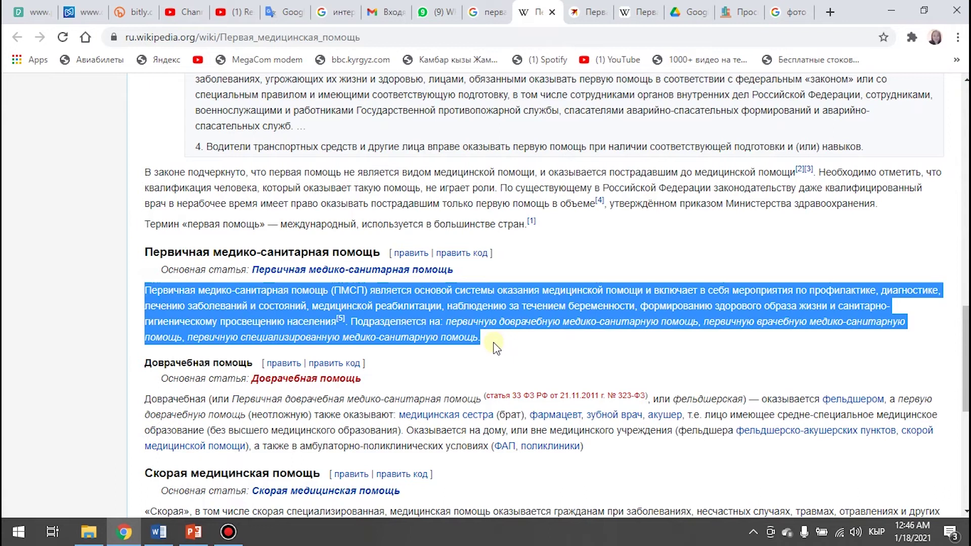
pyautogui.click(159, 532)
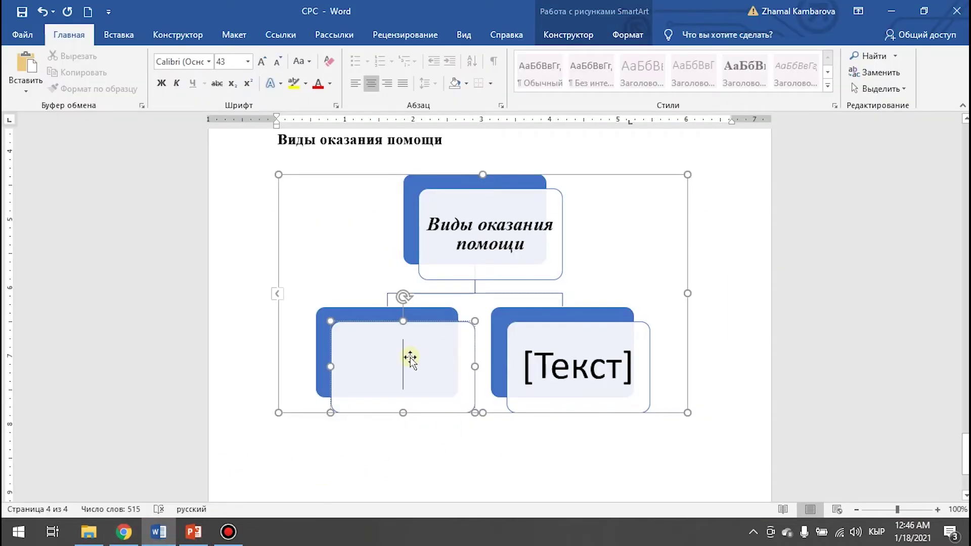
# Step: Paste the primary-care paragraph into the lower-left box and enlarge that box
pyautogui.hotkey('ctrl', 'v')
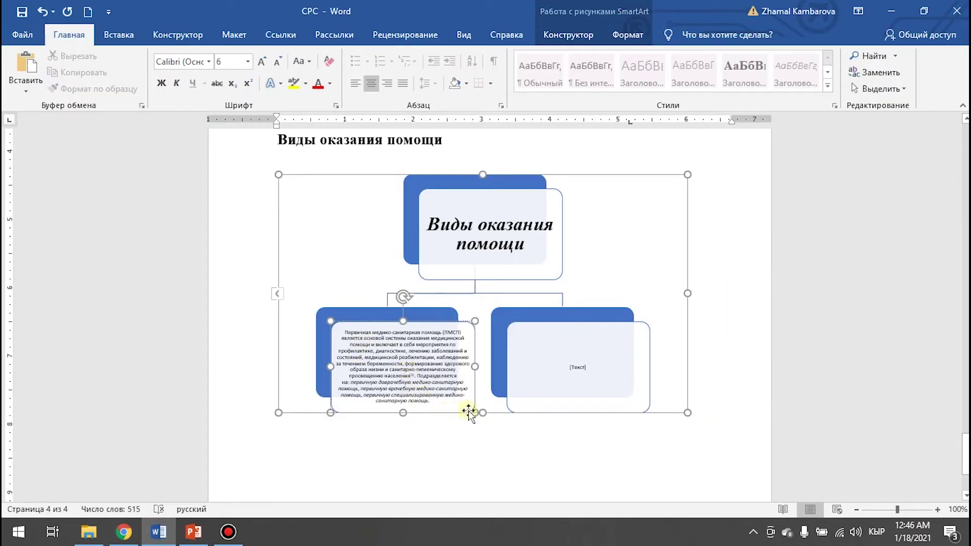
pyautogui.click(332, 421)
pyautogui.click(353, 389)
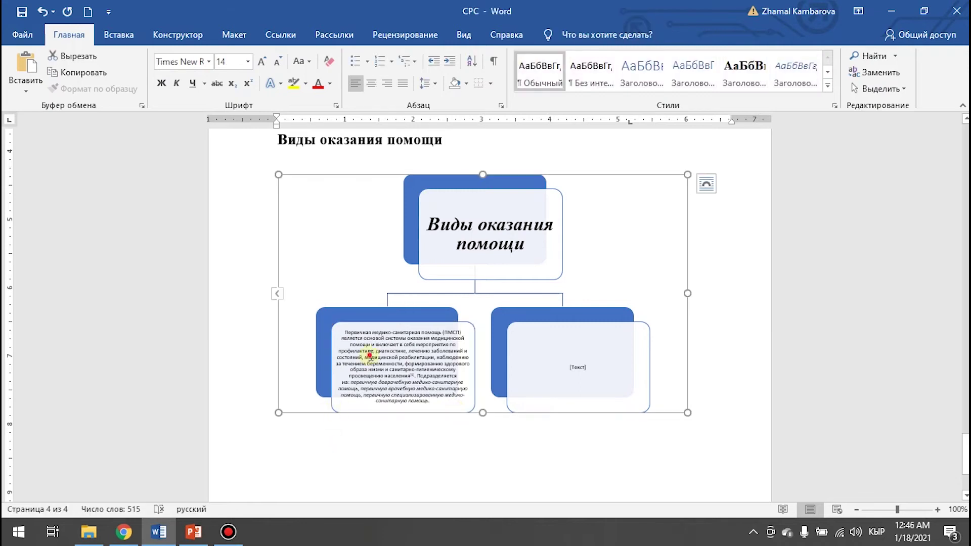
pyautogui.moveTo(330, 410); pyautogui.dragTo(305, 444)
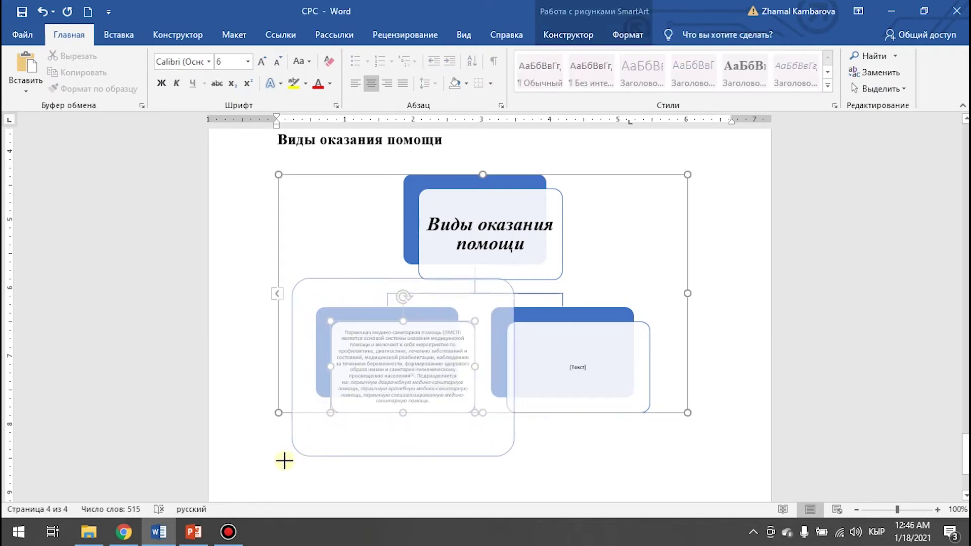
pyautogui.moveTo(305, 443); pyautogui.dragTo(268, 481)
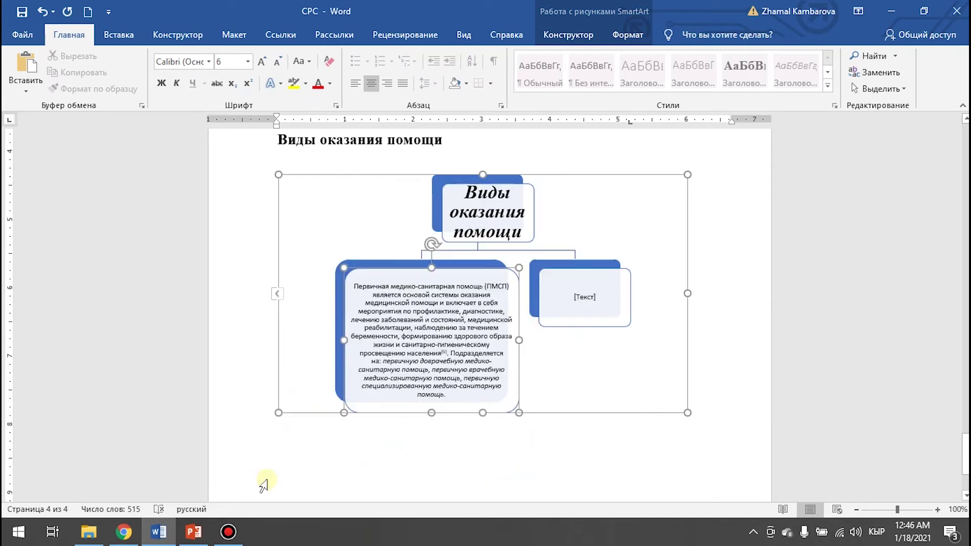
# Step: Select the Доврачебная paragraph in the Wikipedia article for the right box
pyautogui.click(590, 311)
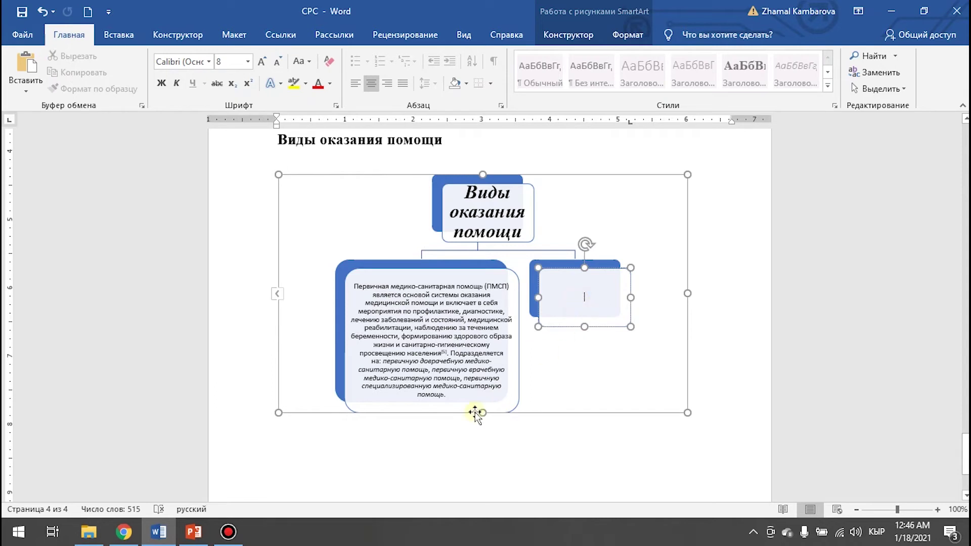
pyautogui.click(123, 531)
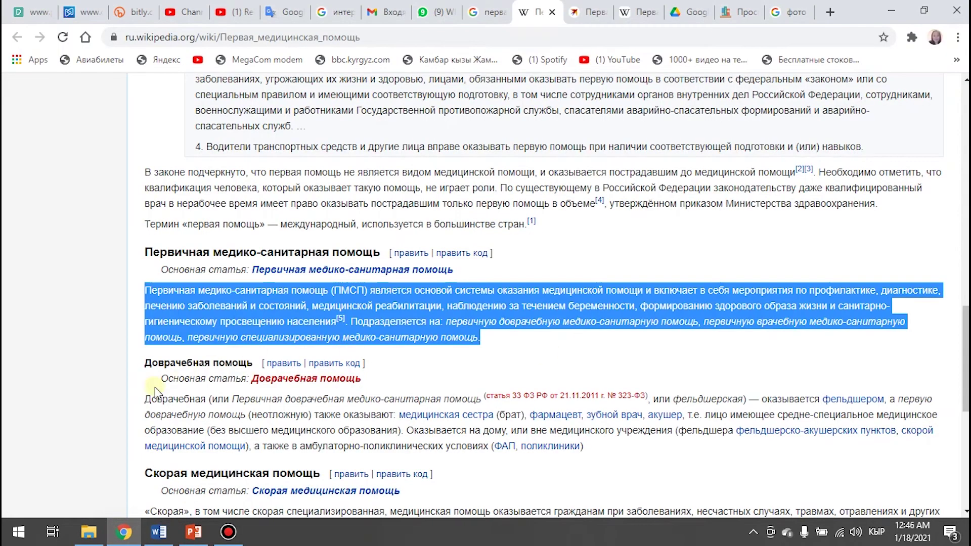
pyautogui.scroll(-1, 152, 396)
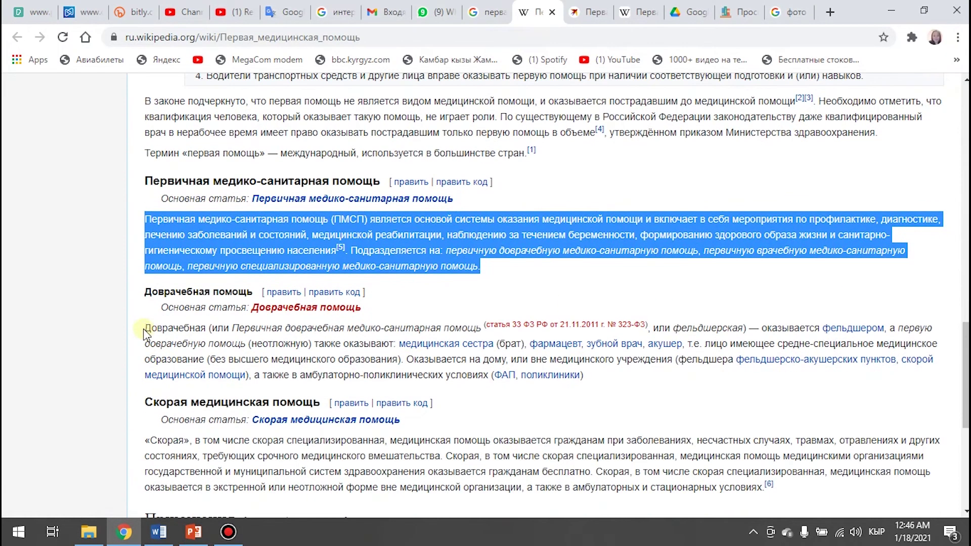
pyautogui.moveTo(144, 328); pyautogui.dragTo(611, 385)
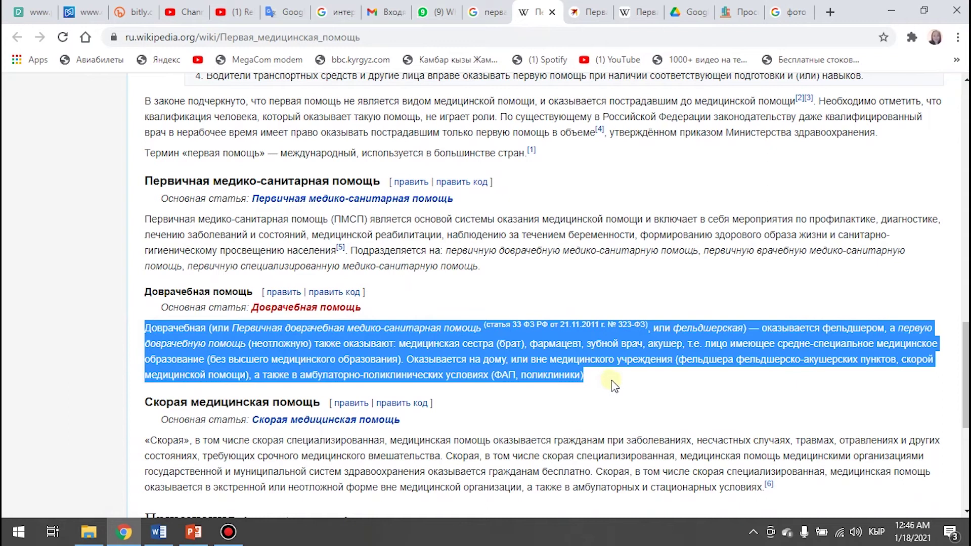
# Step: Paste the Доврачебная paragraph into the right box and enlarge it around the text
pyautogui.click(158, 531)
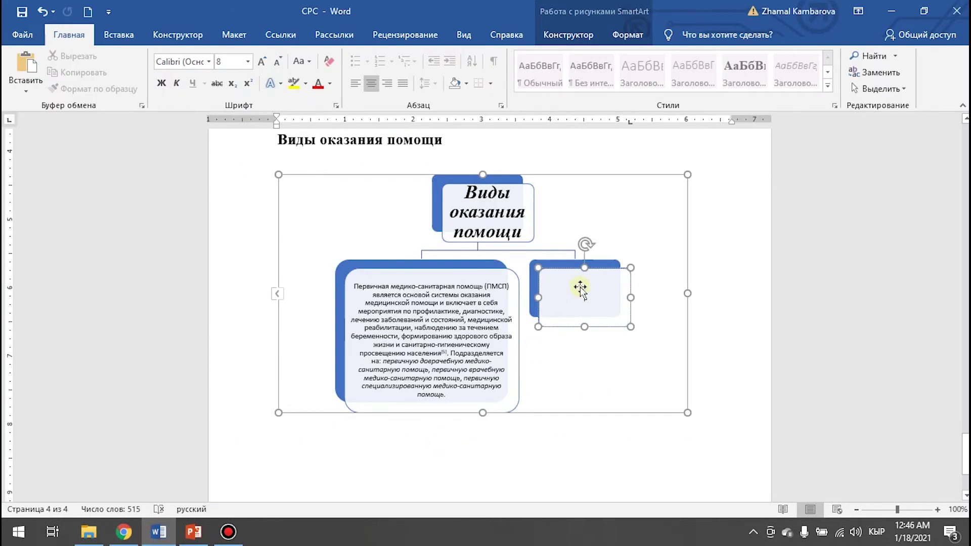
pyautogui.hotkey('ctrl', 'v')
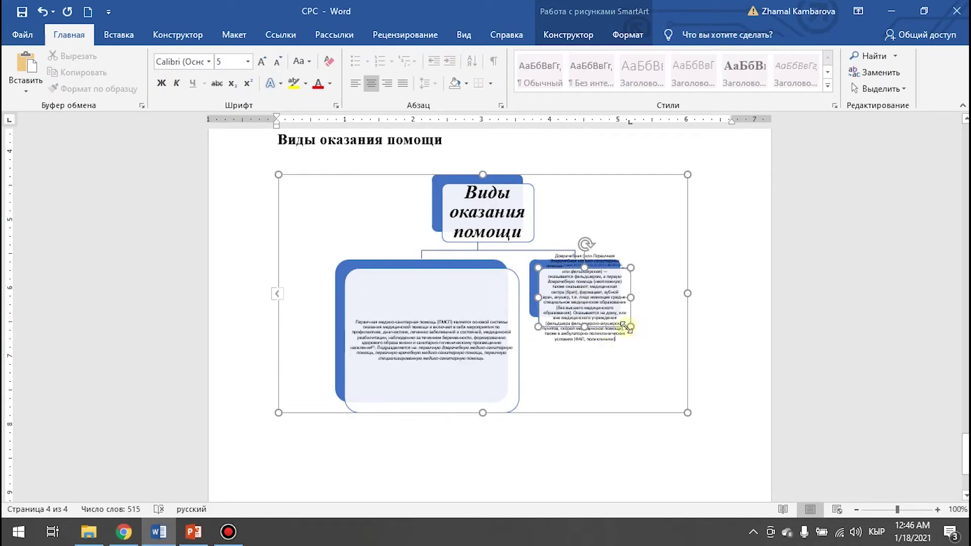
pyautogui.moveTo(634, 348); pyautogui.dragTo(641, 390)
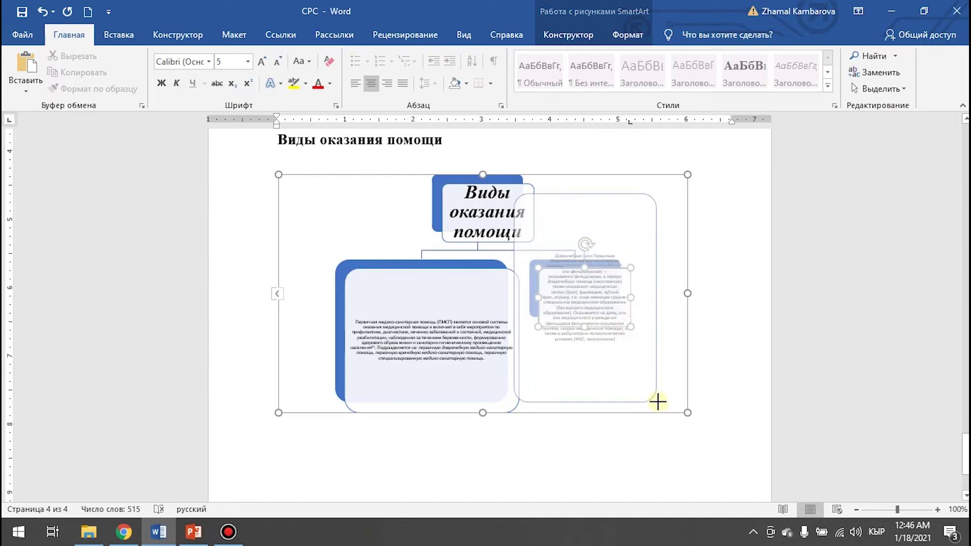
pyautogui.moveTo(644, 393); pyautogui.dragTo(658, 399)
# Step: Enlarge the left, title and right boxes so their texts fit
pyautogui.click(445, 362)
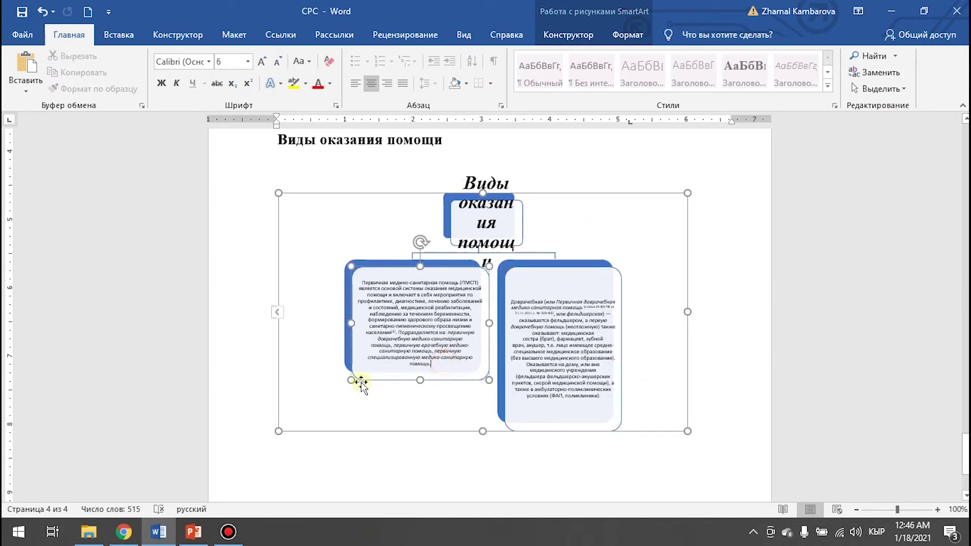
pyautogui.moveTo(351, 382); pyautogui.dragTo(349, 432)
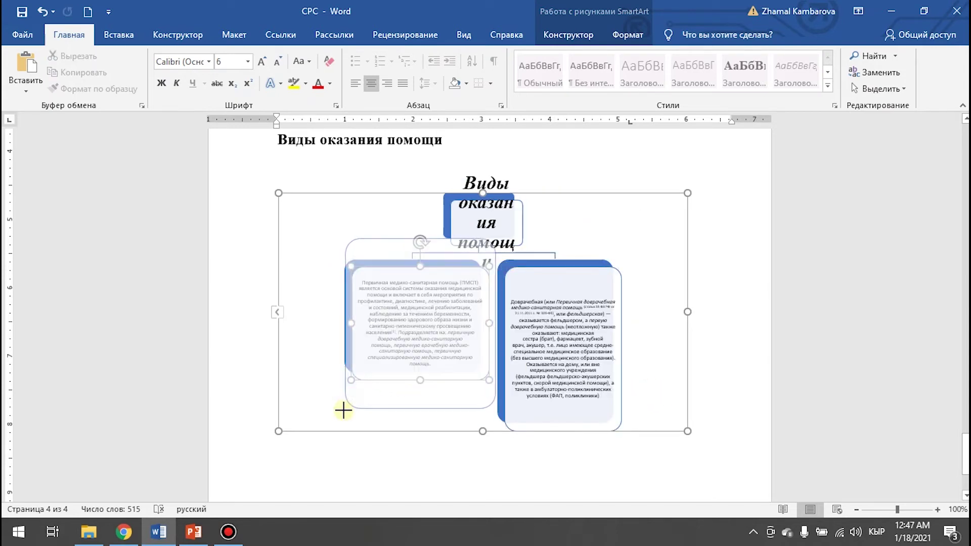
pyautogui.click(508, 230)
pyautogui.moveTo(521, 201); pyautogui.dragTo(603, 174)
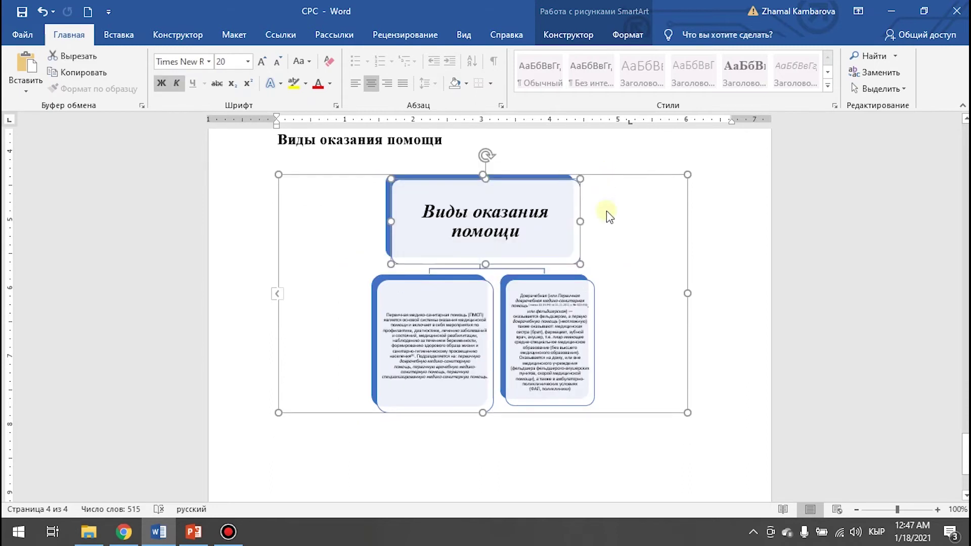
pyautogui.click(574, 394)
pyautogui.moveTo(590, 399); pyautogui.dragTo(605, 421)
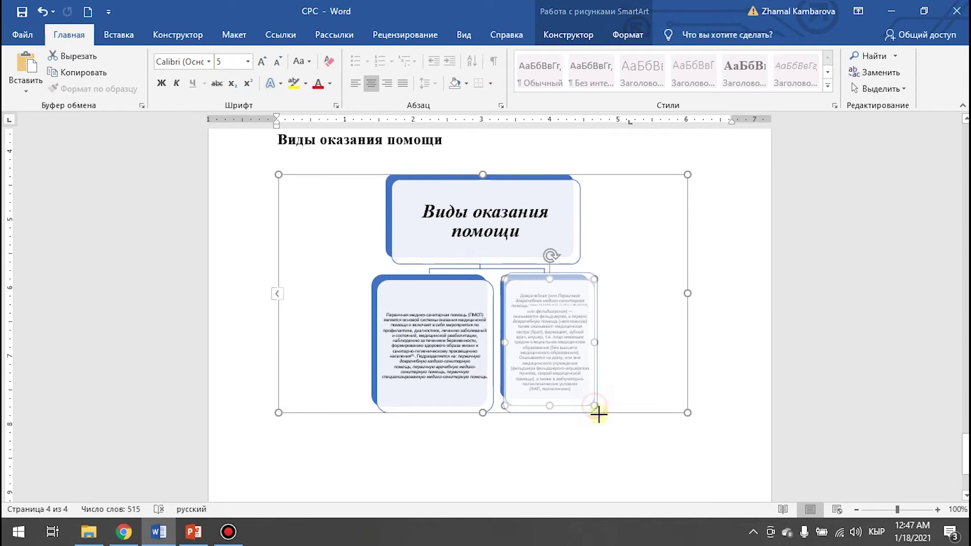
pyautogui.click(444, 384)
pyautogui.moveTo(379, 396)
pyautogui.mouseDown()
pyautogui.moveTo(364, 410)
pyautogui.moveTo(381, 413)
pyautogui.mouseUp()
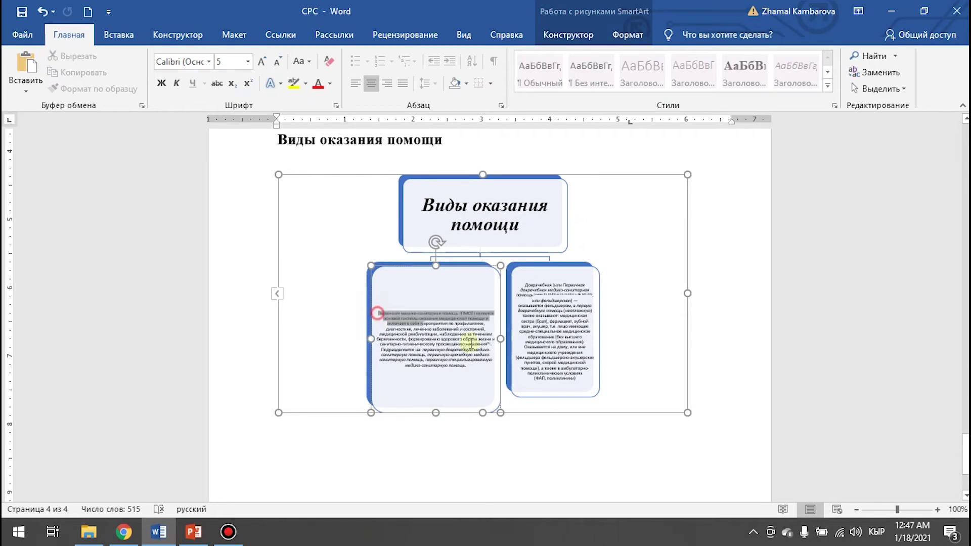
# Step: Set the left box text to Times New Roman, size 9
pyautogui.moveTo(378, 313); pyautogui.dragTo(493, 368)
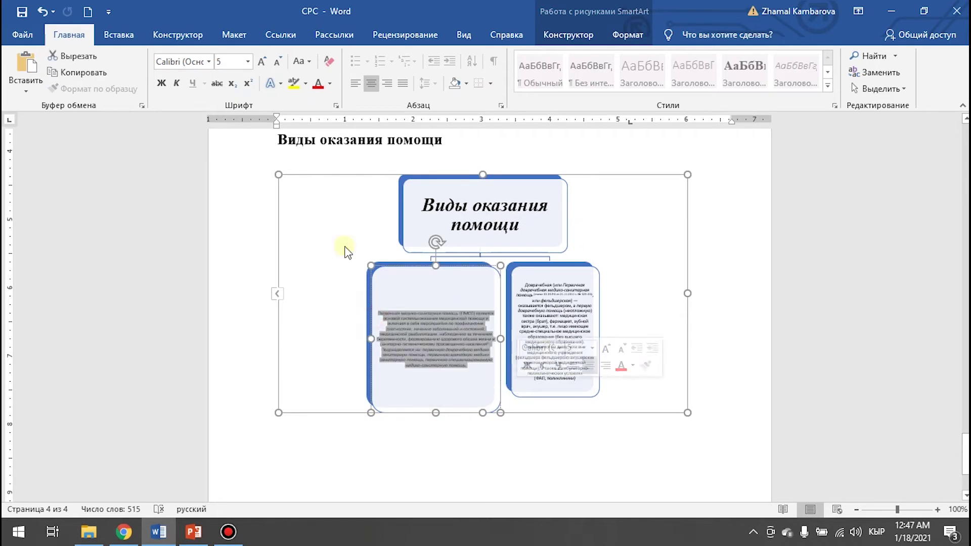
pyautogui.click(208, 62)
pyautogui.click(232, 148)
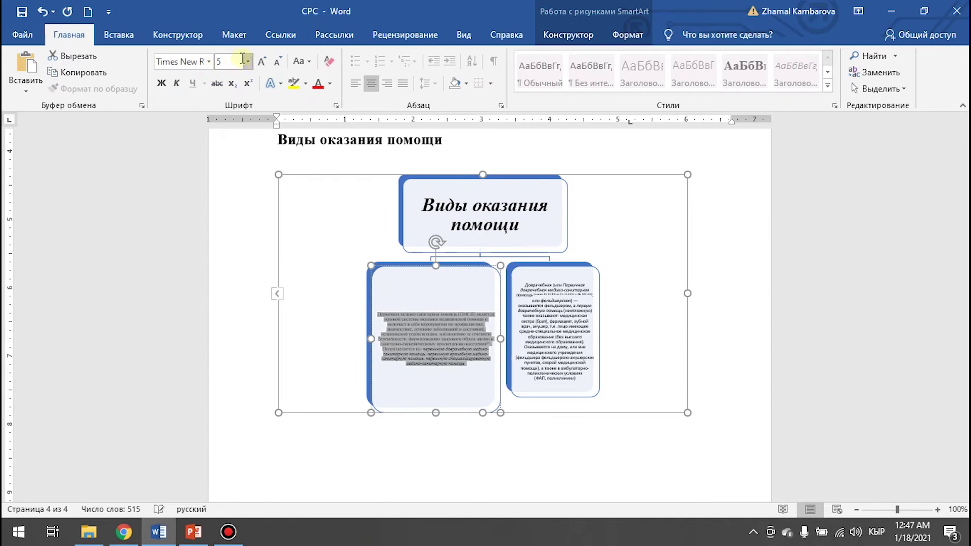
pyautogui.click(262, 62)
pyautogui.click(262, 62)
pyautogui.click(262, 63)
pyautogui.click(262, 62)
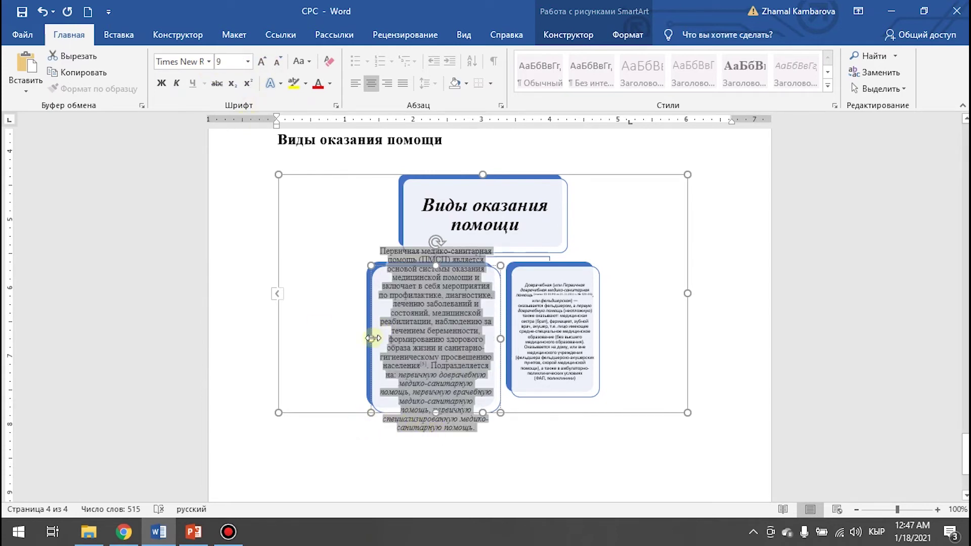
# Step: Widen both lower boxes and delete the superscript citation from the right box text
pyautogui.moveTo(372, 338); pyautogui.dragTo(325, 338)
pyautogui.click(591, 342)
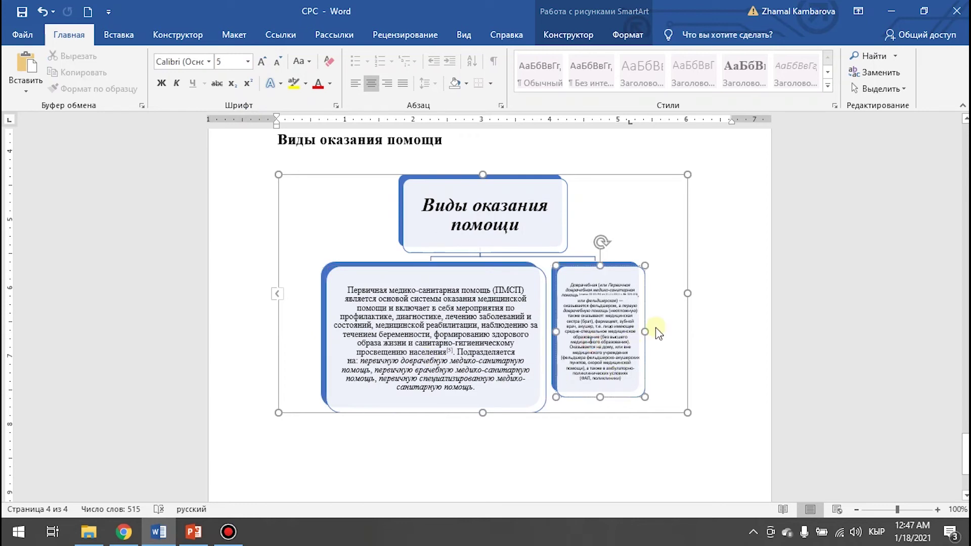
pyautogui.moveTo(647, 332); pyautogui.dragTo(689, 333)
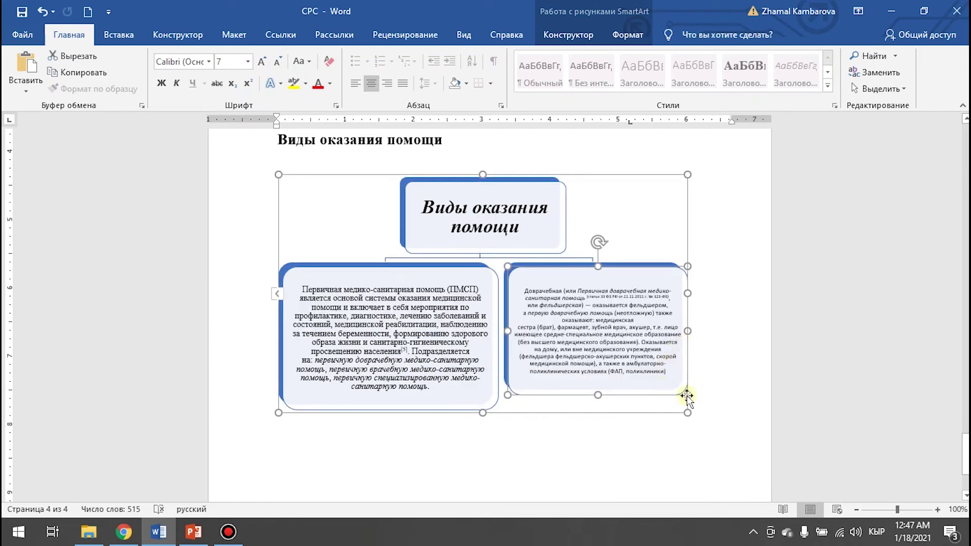
pyautogui.moveTo(598, 396); pyautogui.dragTo(598, 412)
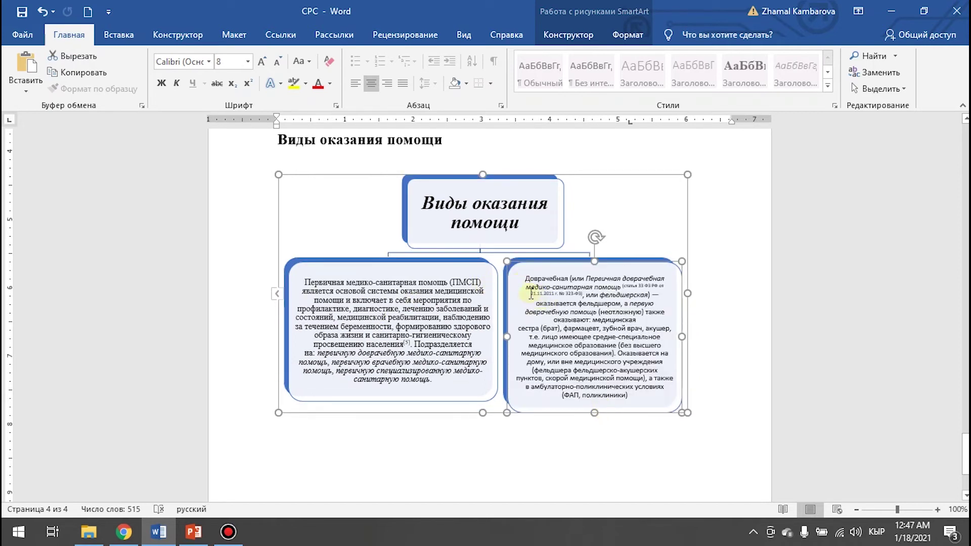
pyautogui.click(581, 305)
pyautogui.press('BackSpace')
pyautogui.press('BackSpace')
pyautogui.press('BackSpace')
pyautogui.press('BackSpace')
pyautogui.press('BackSpace')
pyautogui.press('BackSpace')
pyautogui.press('BackSpace')
pyautogui.press('BackSpace')
pyautogui.press('BackSpace')
pyautogui.press('BackSpace')
pyautogui.press('BackSpace')
pyautogui.press('BackSpace')
pyautogui.press('BackSpace')
pyautogui.press('BackSpace')
pyautogui.press('BackSpace')
pyautogui.press('BackSpace')
pyautogui.press('BackSpace')
pyautogui.press('BackSpace')
pyautogui.press('BackSpace')
pyautogui.press('BackSpace')
pyautogui.press('BackSpace')
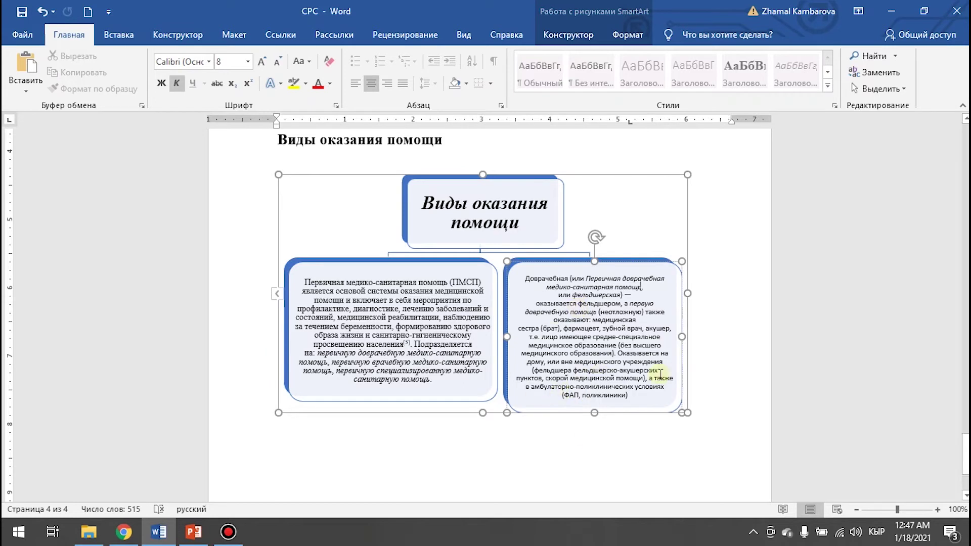
# Step: Add a shape before the right box and take the Скорая paragraph from Wikipedia
pyautogui.rightClick(607, 293)
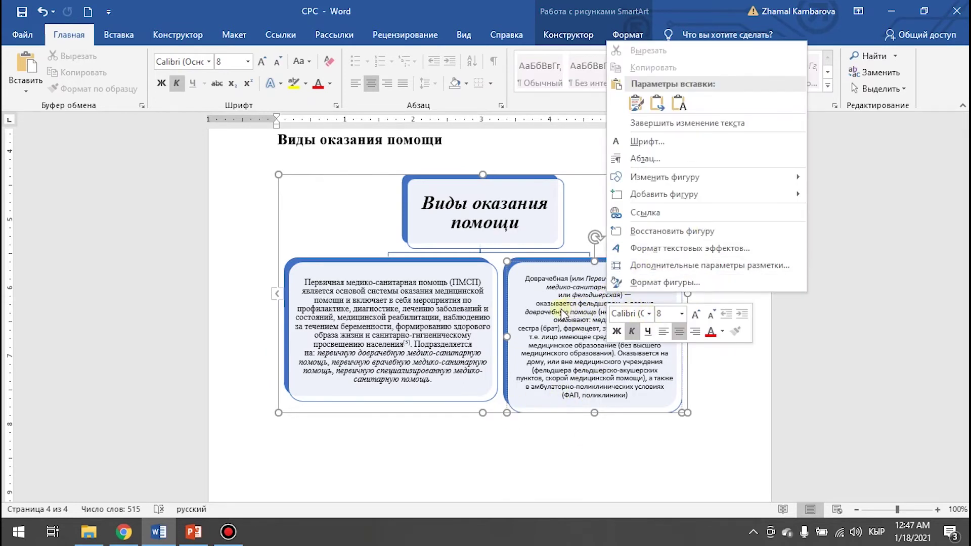
pyautogui.moveTo(663, 194)
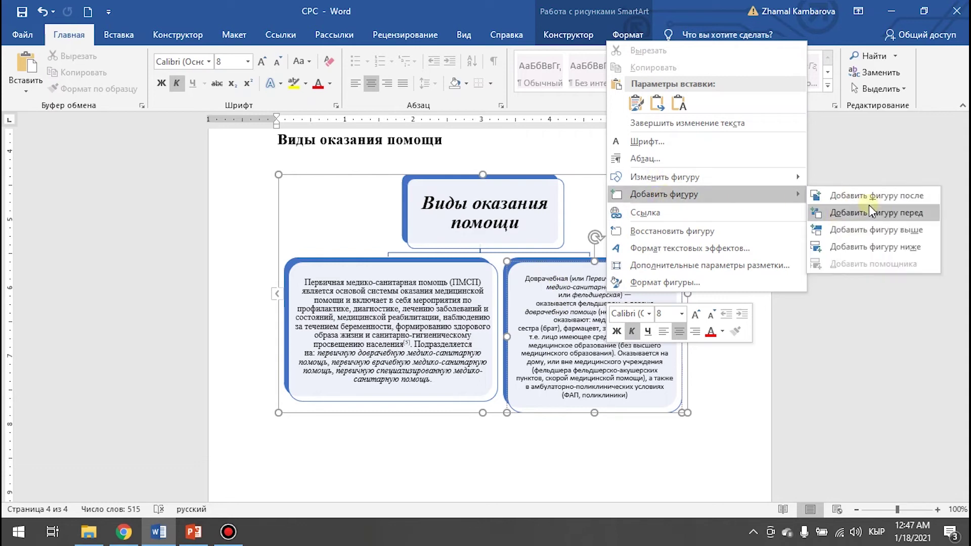
pyautogui.click(891, 212)
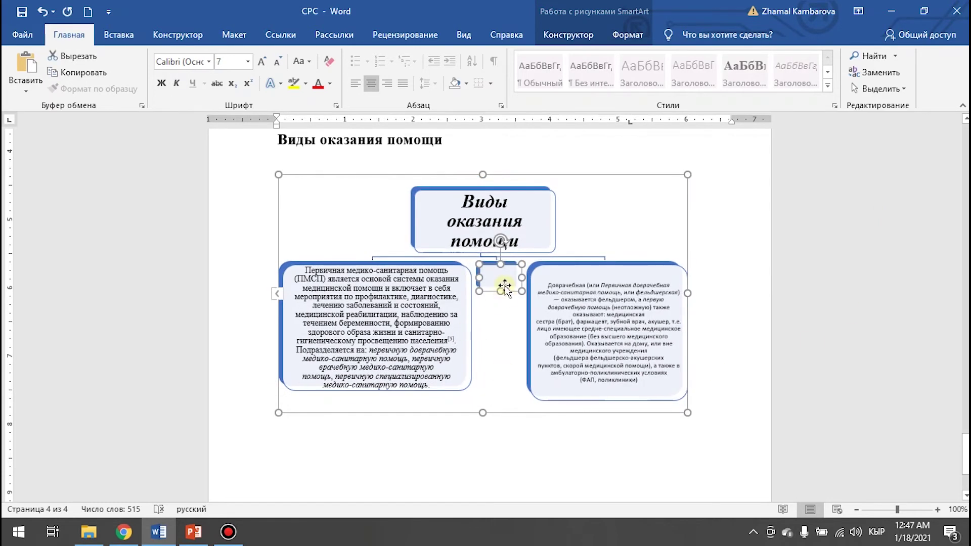
pyautogui.click(124, 531)
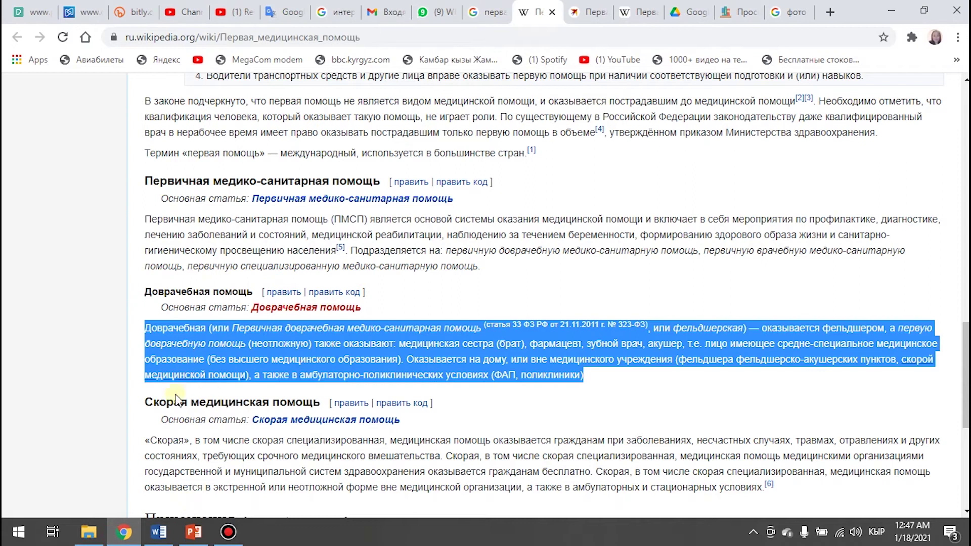
pyautogui.scroll(-2, 166, 426)
pyautogui.moveTo(145, 369)
pyautogui.mouseDown()
pyautogui.moveTo(813, 427)
pyautogui.moveTo(759, 417)
pyautogui.mouseUp()
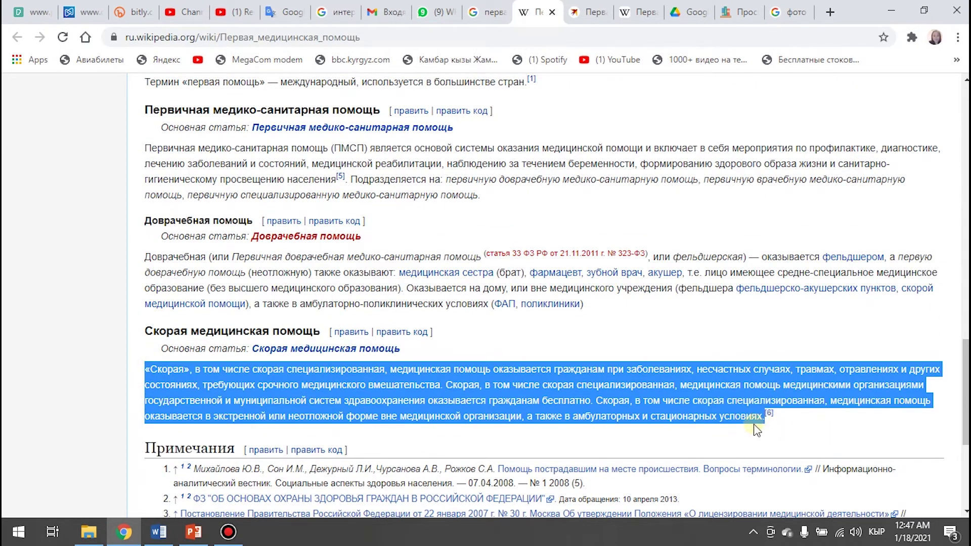
pyautogui.click(159, 532)
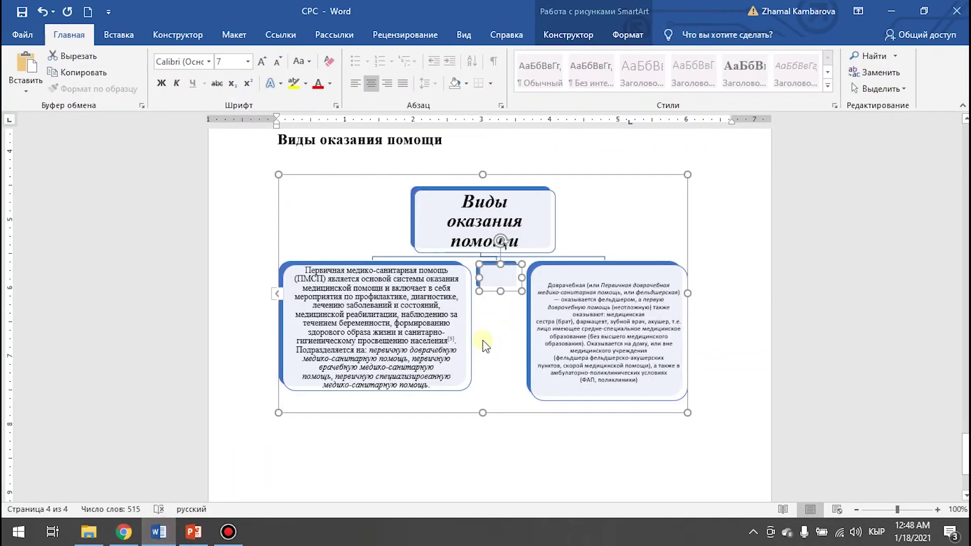
# Step: Paste the Скорая text into the middle box, enlarge it and widen the diagram
pyautogui.hotkey('ctrl', 'v')
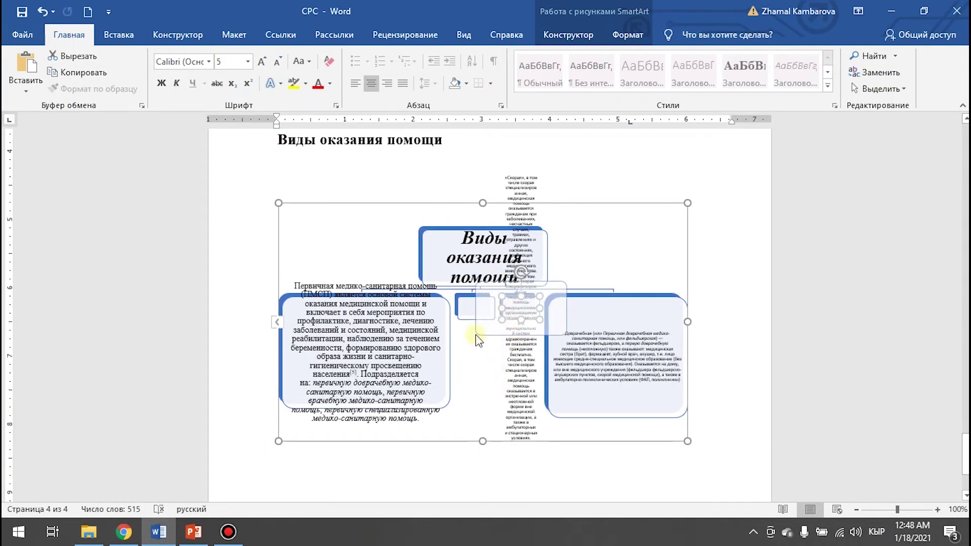
pyautogui.click(455, 285)
pyautogui.hotkey('ctrl', 'z')
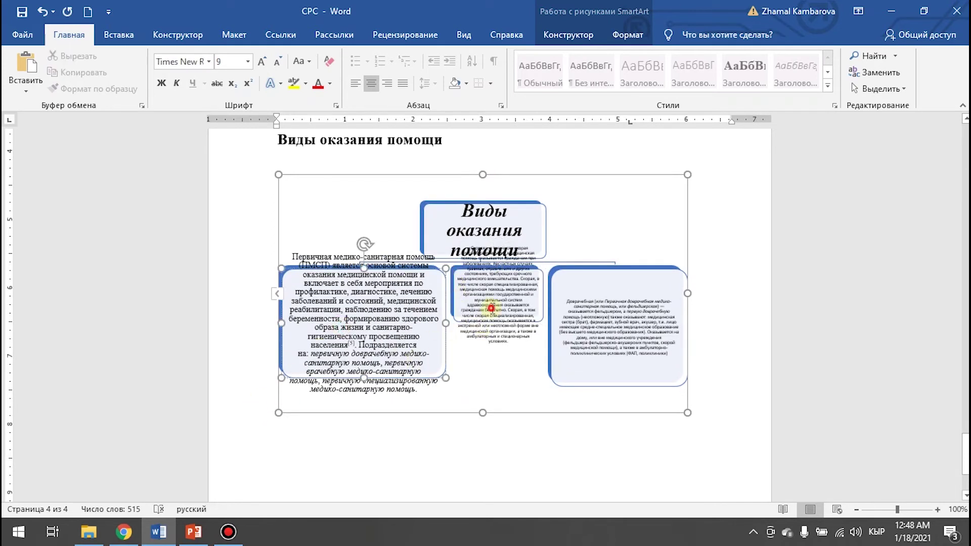
pyautogui.click(491, 307)
pyautogui.moveTo(546, 324); pyautogui.dragTo(566, 375)
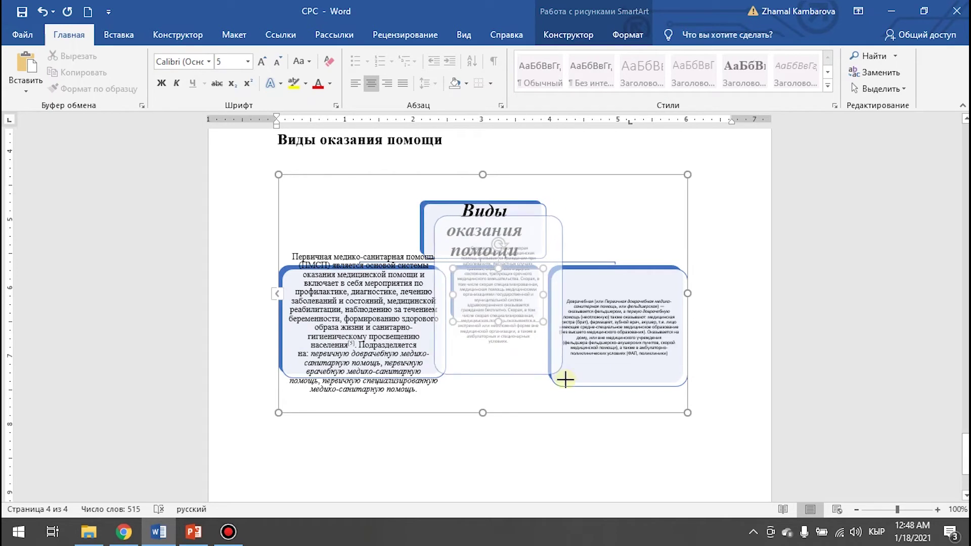
pyautogui.click(657, 333)
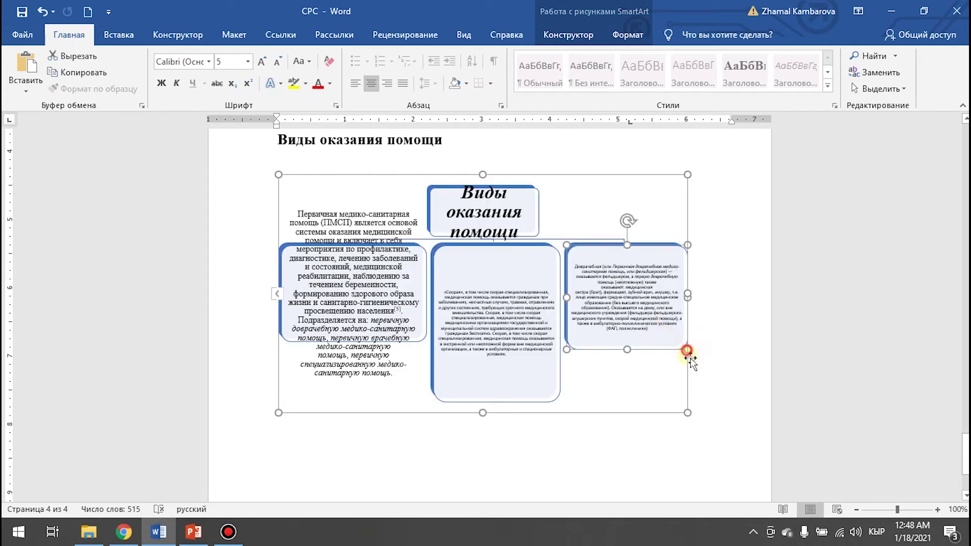
pyautogui.click(681, 350)
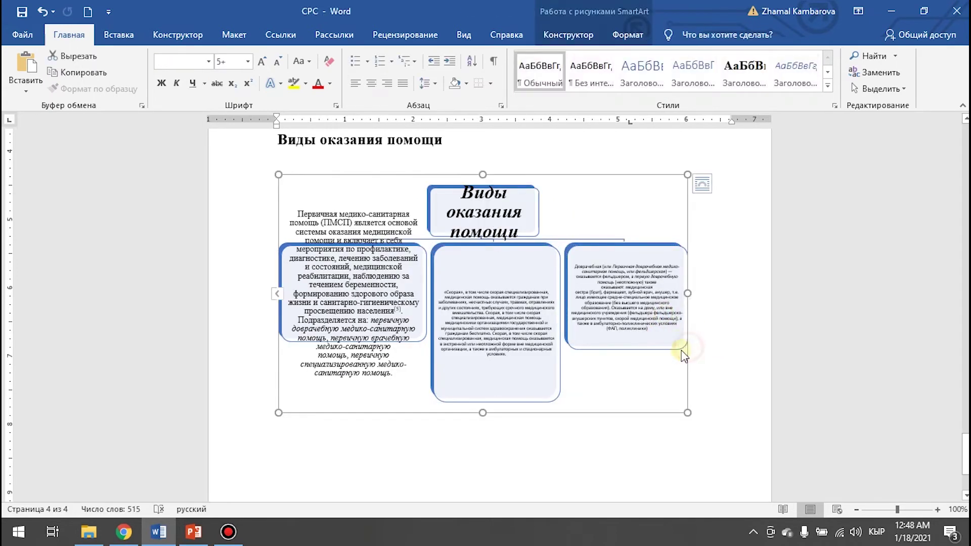
pyautogui.moveTo(687, 294); pyautogui.dragTo(735, 297)
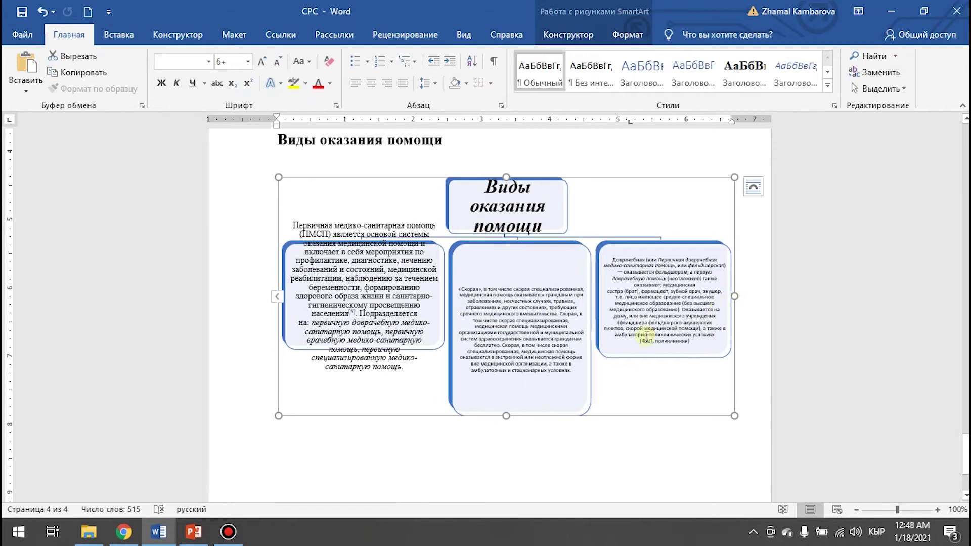
# Step: Set the middle box text to Times New Roman, size 9
pyautogui.click(569, 451)
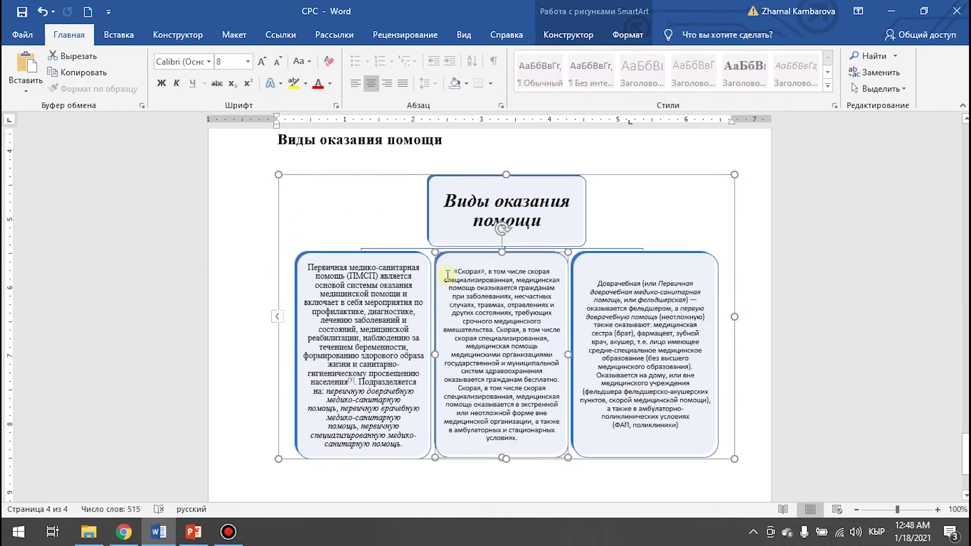
pyautogui.moveTo(447, 277); pyautogui.dragTo(536, 439)
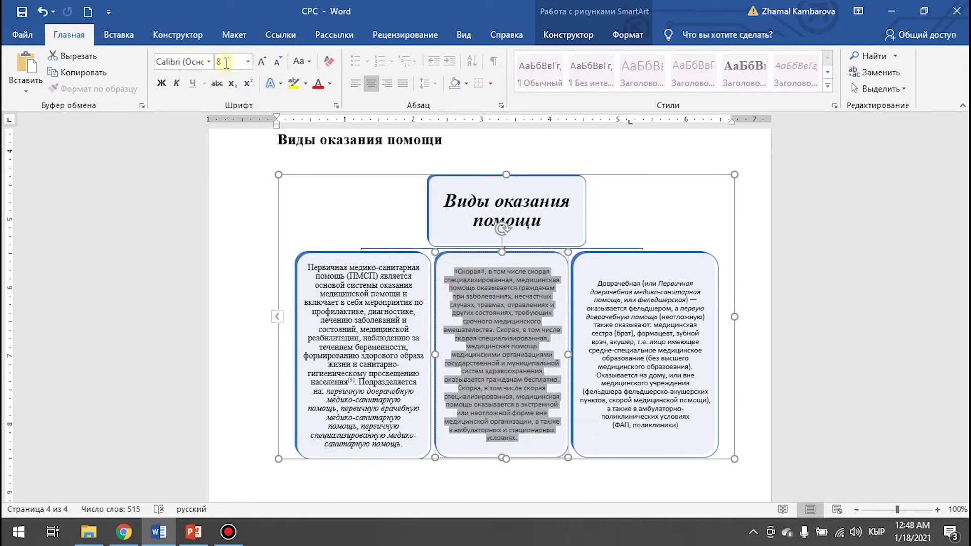
pyautogui.click(208, 62)
pyautogui.click(182, 148)
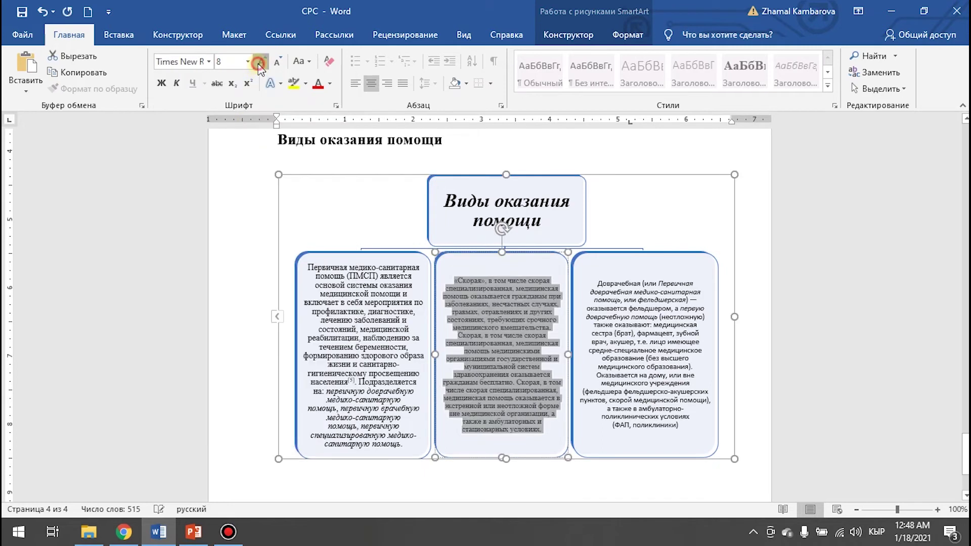
pyautogui.click(261, 61)
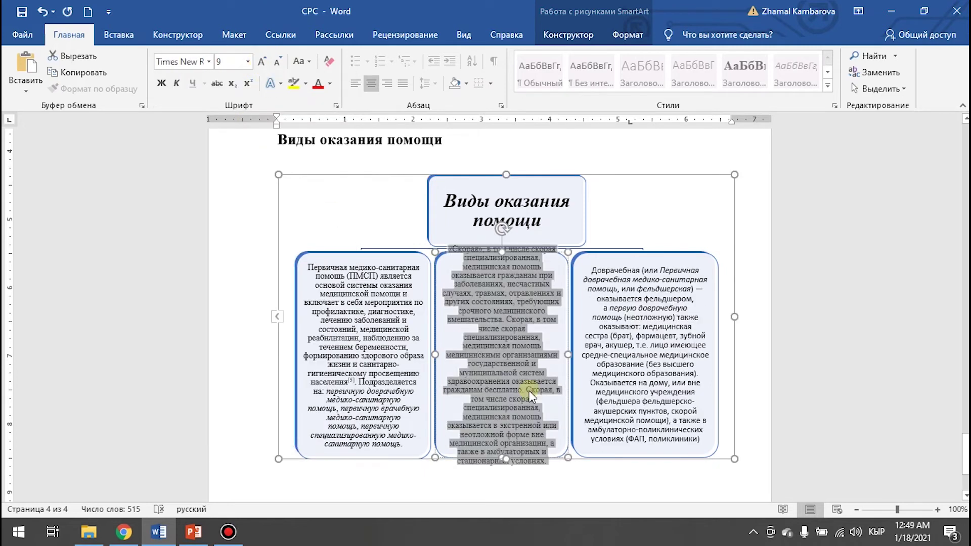
# Step: Widen the diagram and its left, middle and right boxes so they sit side by side
pyautogui.moveTo(570, 355); pyautogui.dragTo(577, 355)
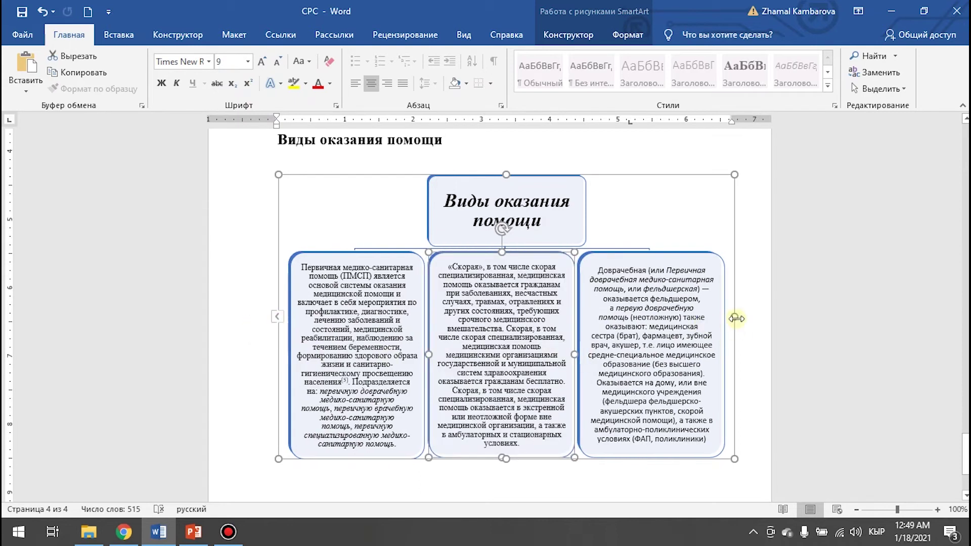
pyautogui.moveTo(736, 318); pyautogui.dragTo(765, 319)
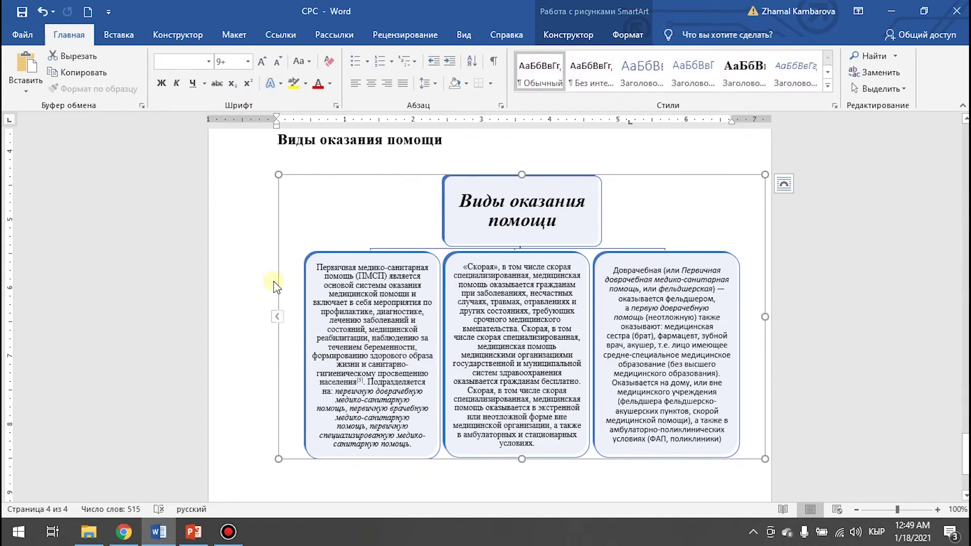
pyautogui.click(338, 304)
pyautogui.moveTo(305, 356); pyautogui.dragTo(284, 357)
pyautogui.click(470, 349)
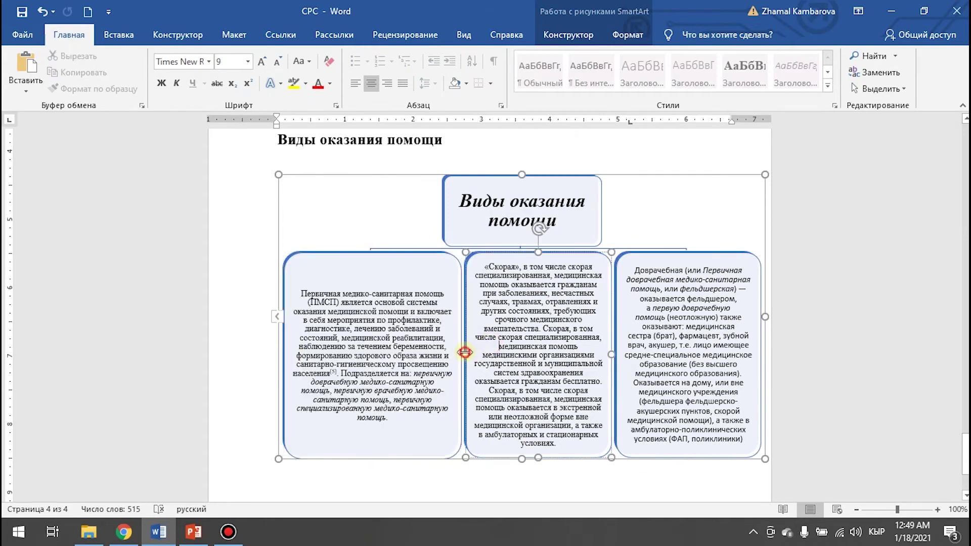
pyautogui.moveTo(465, 352); pyautogui.dragTo(456, 349)
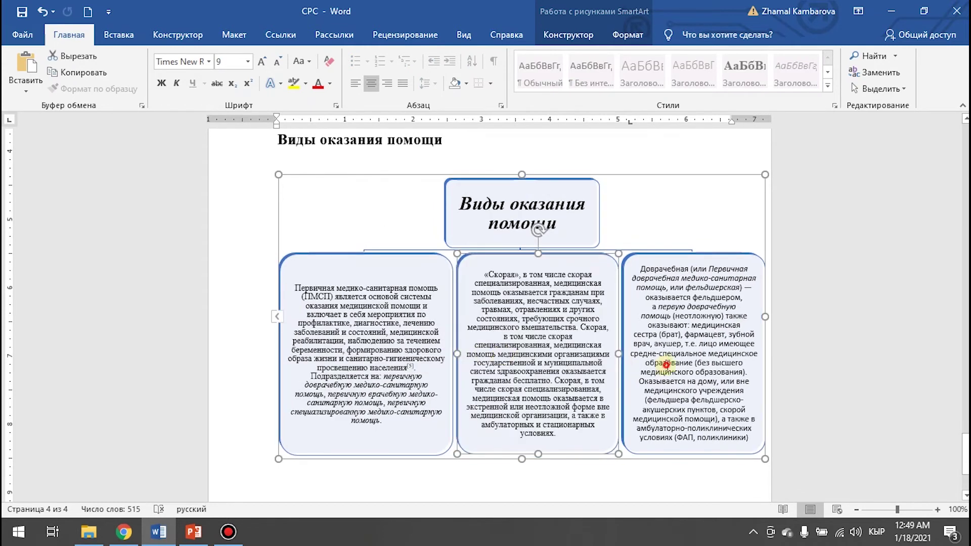
pyautogui.click(667, 365)
pyautogui.moveTo(618, 354); pyautogui.dragTo(610, 353)
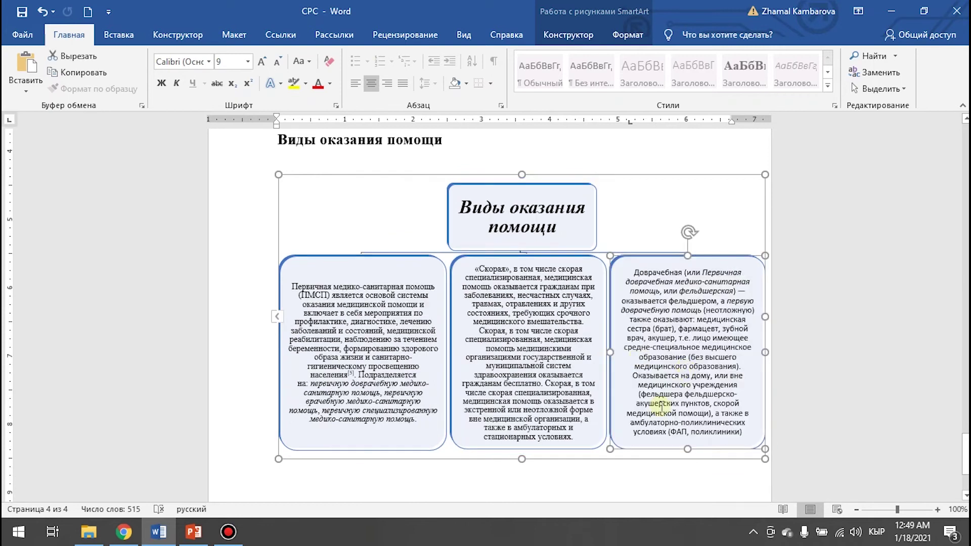
pyautogui.click(597, 174)
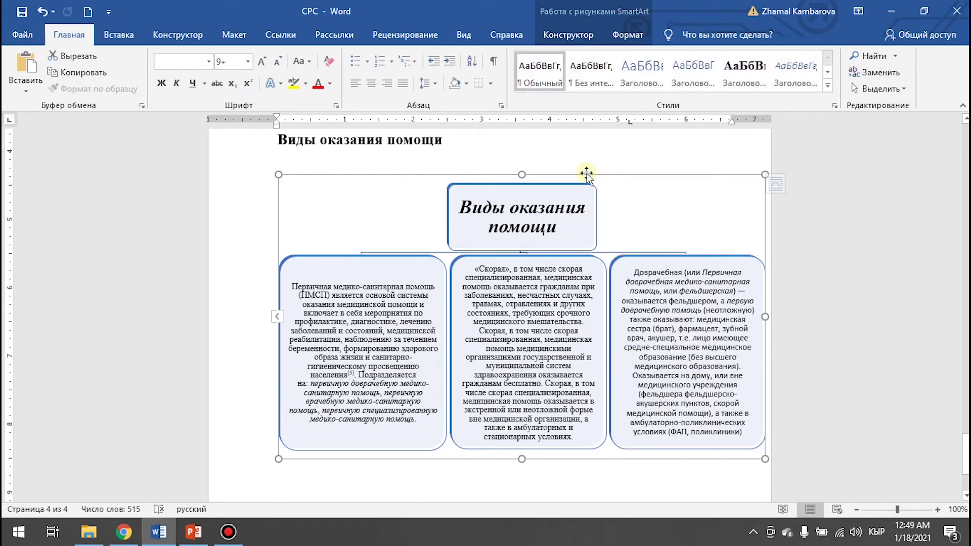
# Step: Set Square text wrapping for the SmartArt and shift it slightly left
pyautogui.click(629, 33)
pyautogui.click(554, 33)
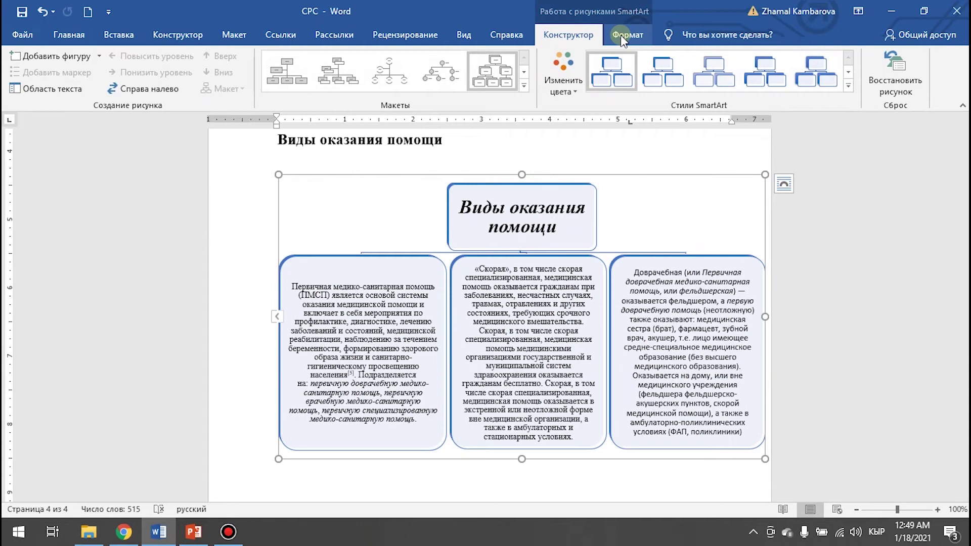
pyautogui.click(620, 35)
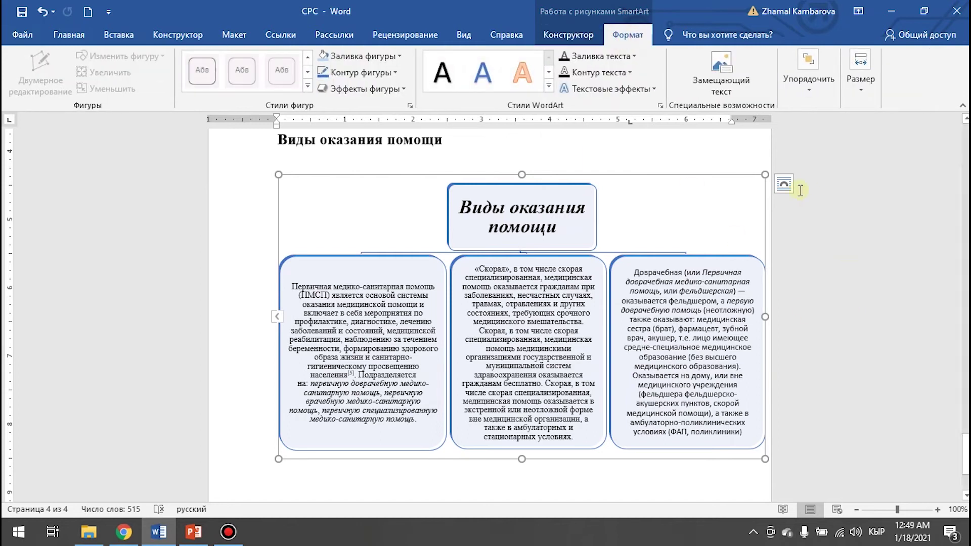
pyautogui.click(785, 185)
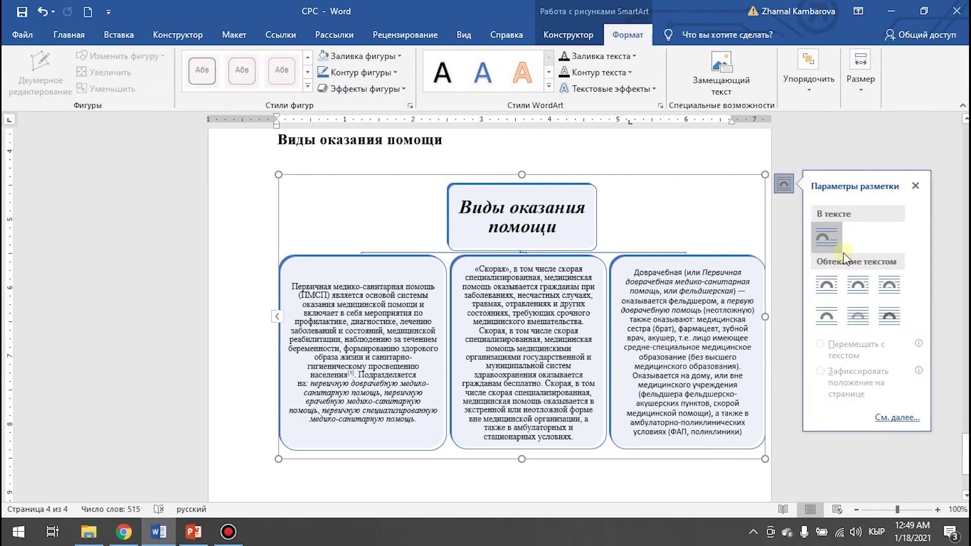
pyautogui.click(827, 283)
pyautogui.moveTo(633, 174); pyautogui.dragTo(597, 168)
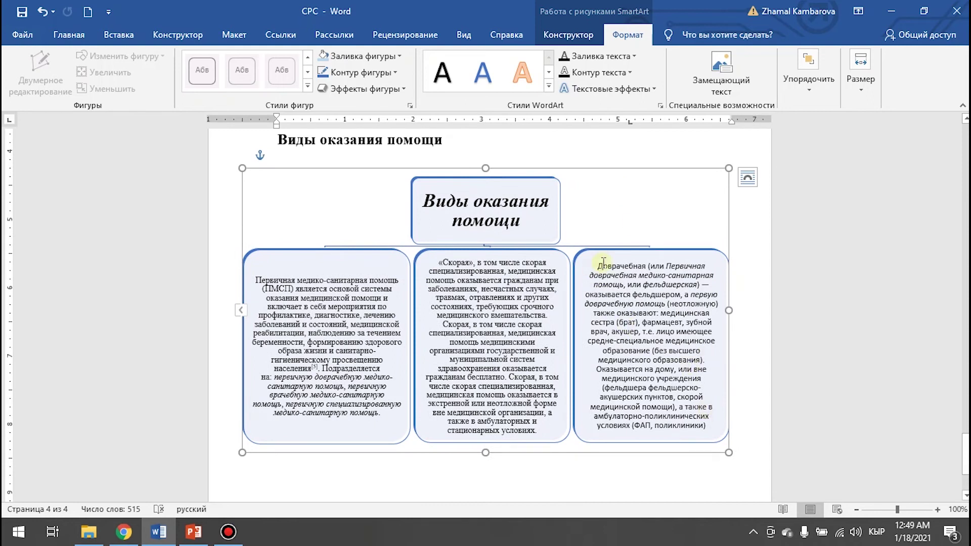
# Step: Set the third box's text to Times New Roman, size 10
pyautogui.moveTo(603, 263); pyautogui.dragTo(711, 427)
pyautogui.click(718, 427)
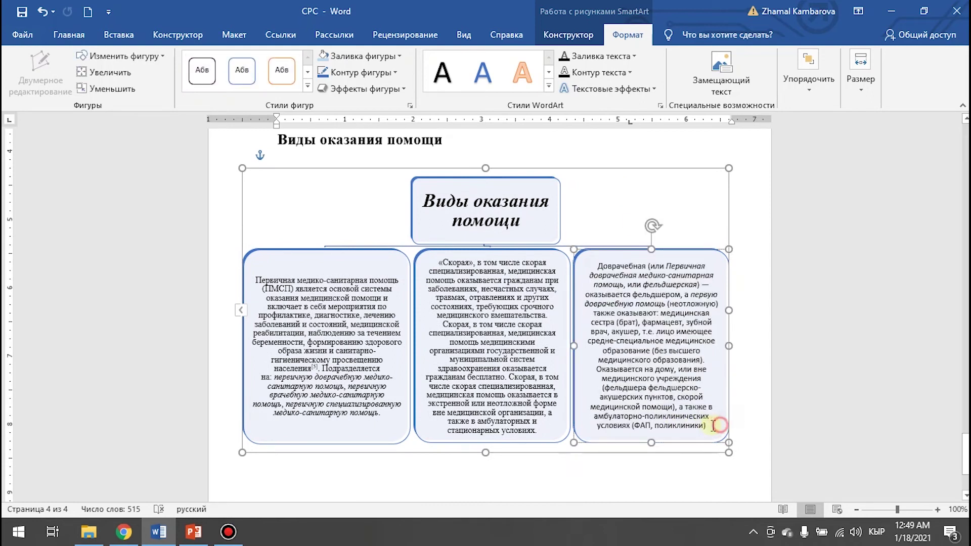
pyautogui.moveTo(599, 266); pyautogui.dragTo(708, 426)
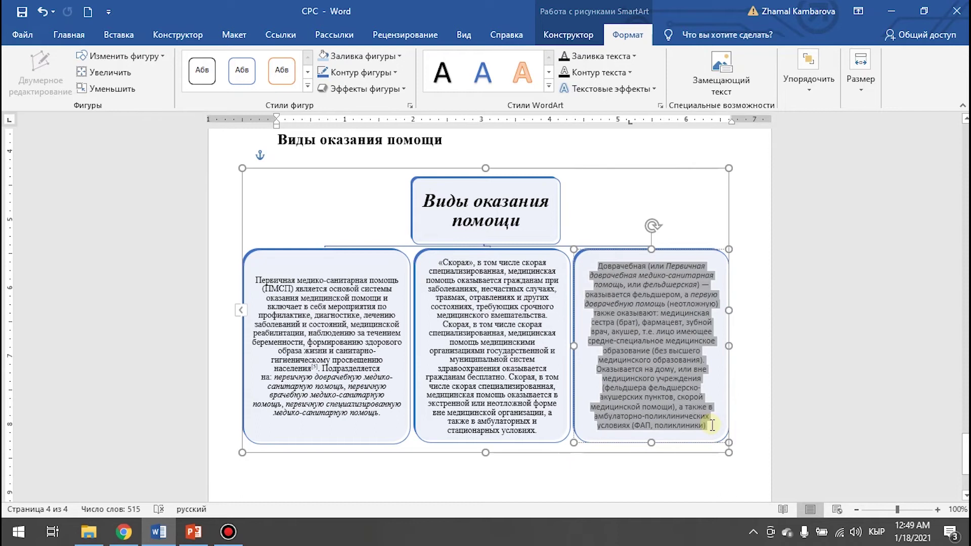
pyautogui.click(68, 35)
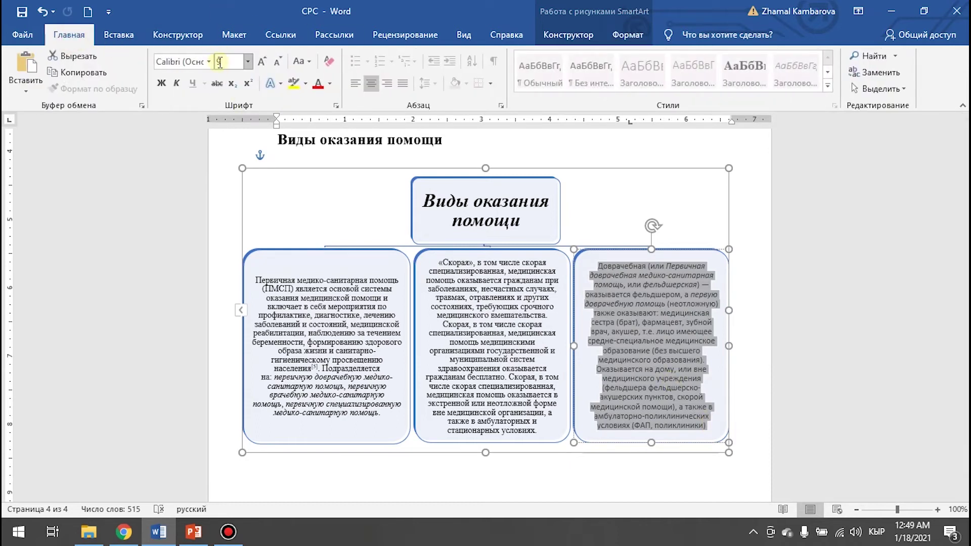
pyautogui.click(208, 62)
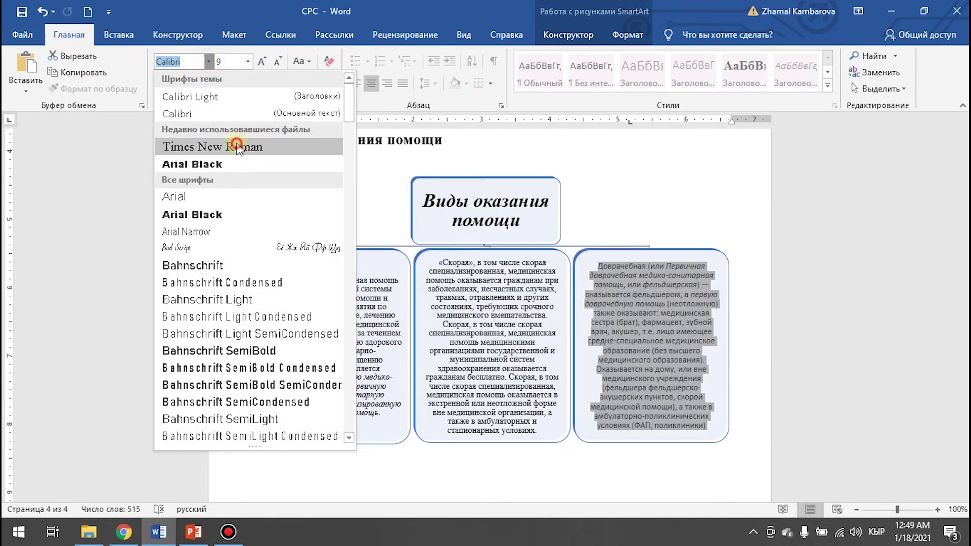
pyautogui.click(101, 119)
pyautogui.click(261, 62)
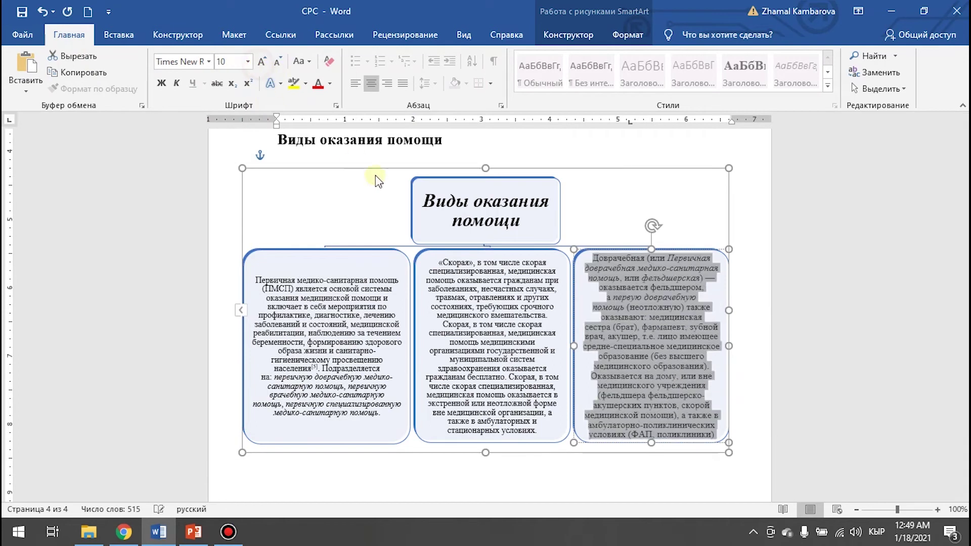
# Step: Check the diagram's appearance by clicking through its boxes and the whole SmartArt
pyautogui.click(550, 477)
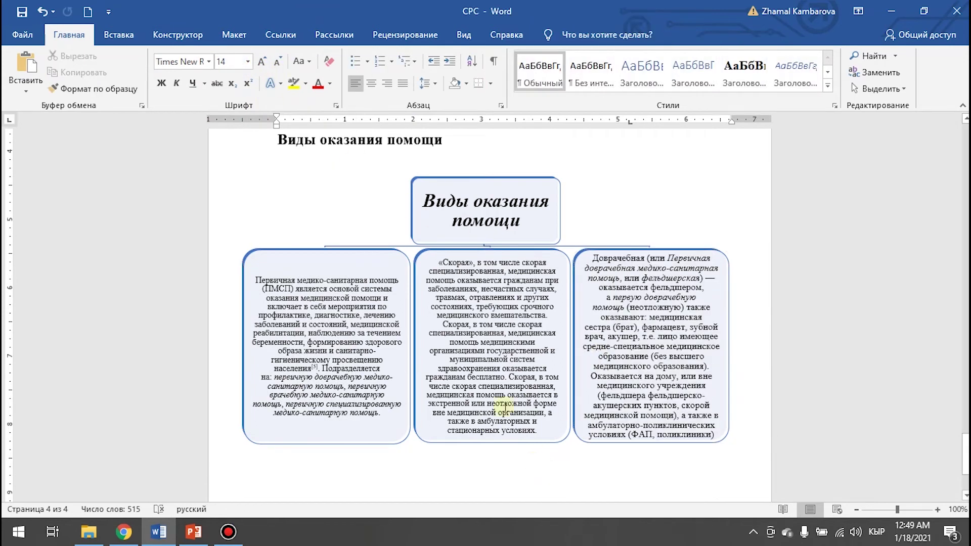
pyautogui.click(307, 319)
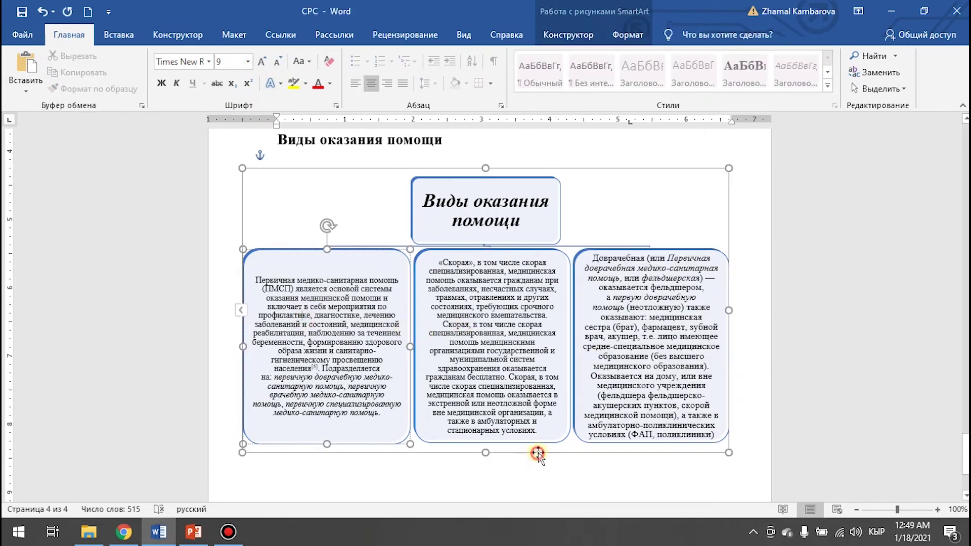
pyautogui.click(537, 454)
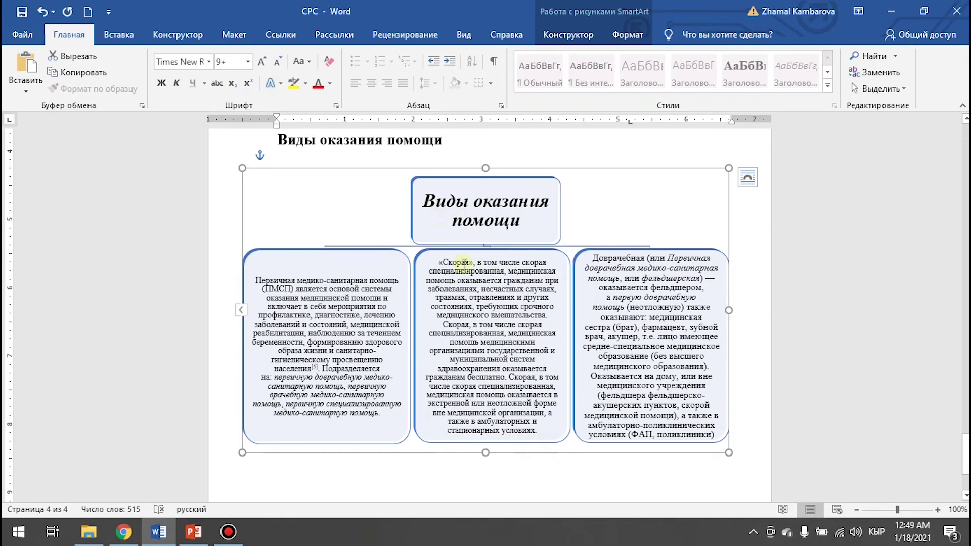
pyautogui.click(447, 239)
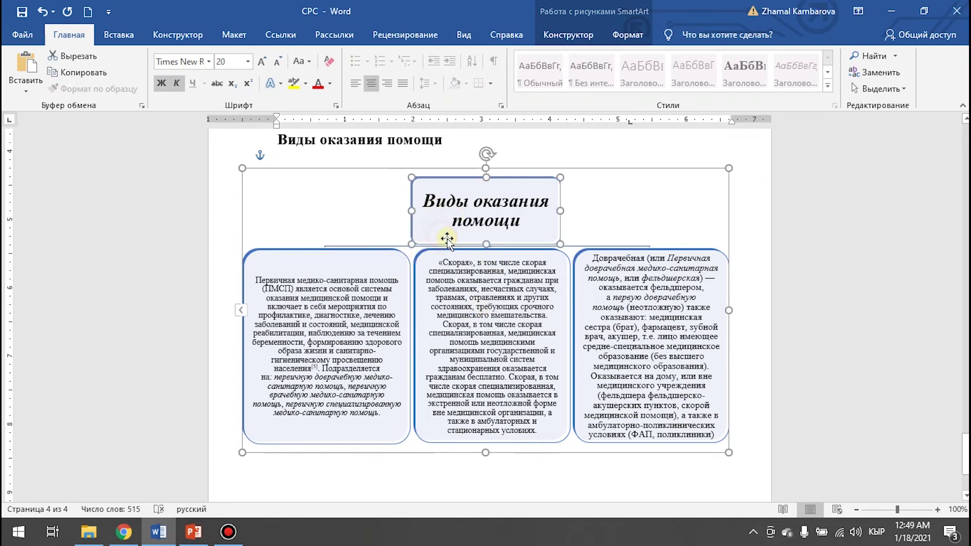
pyautogui.click(411, 266)
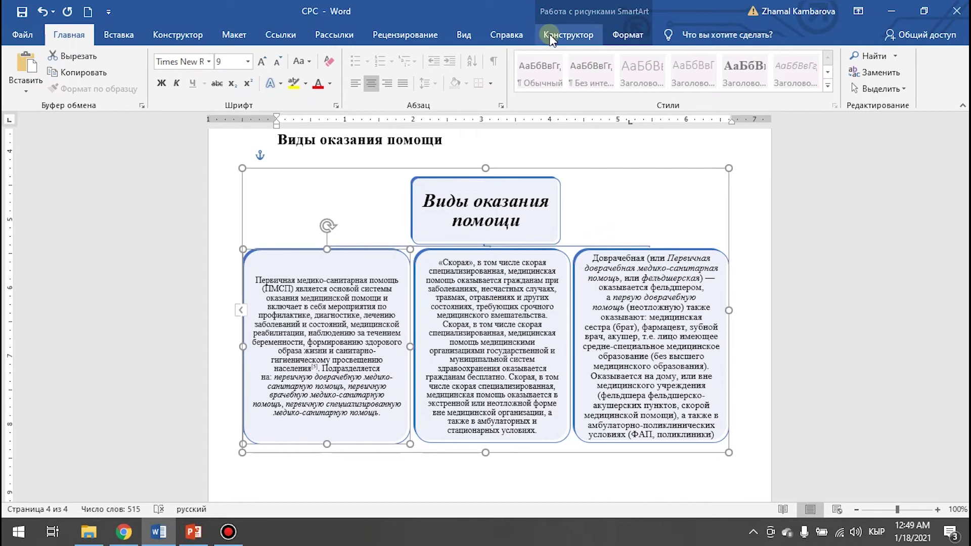
pyautogui.click(569, 35)
# Step: Apply the orange colour scheme and a three-dimensional SmartArt style to the diagram
pyautogui.click(563, 71)
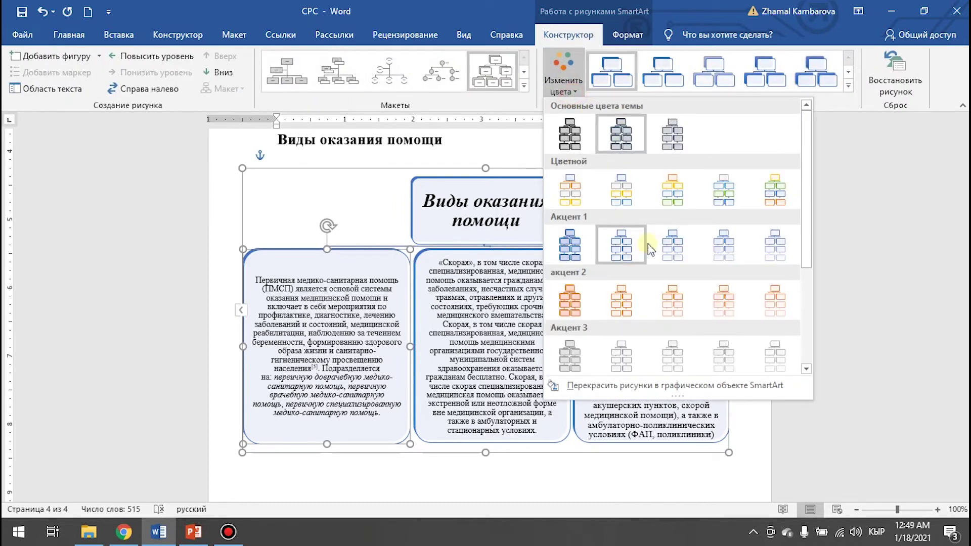
pyautogui.click(570, 196)
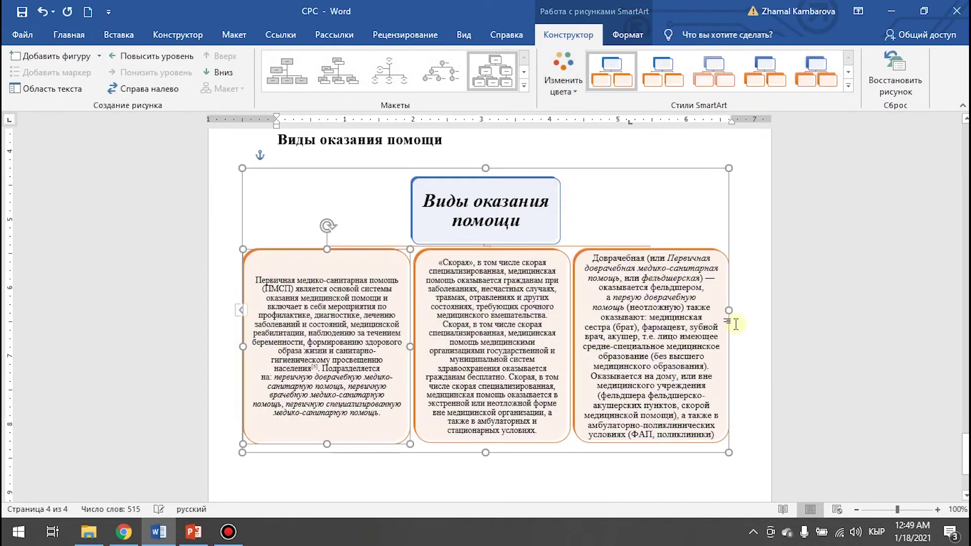
pyautogui.click(848, 86)
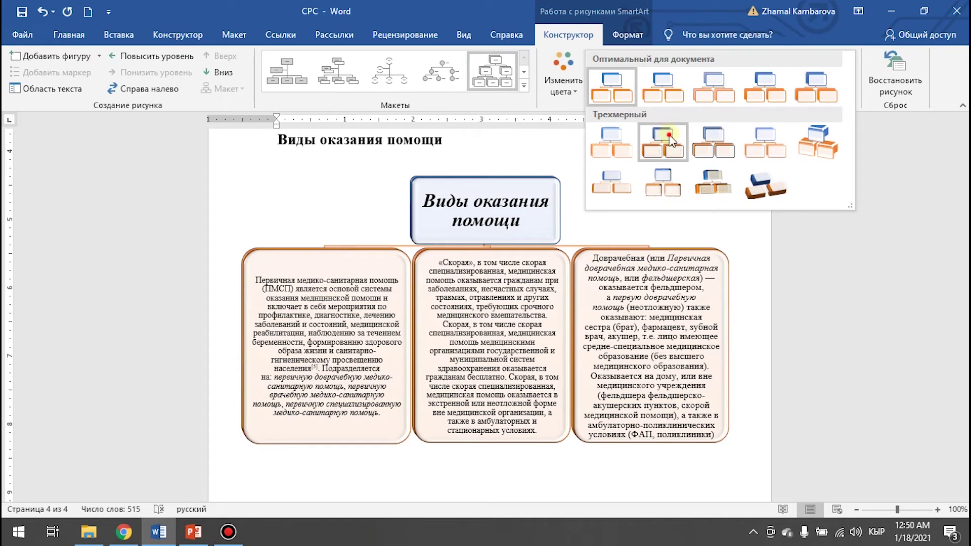
pyautogui.click(667, 147)
pyautogui.click(704, 214)
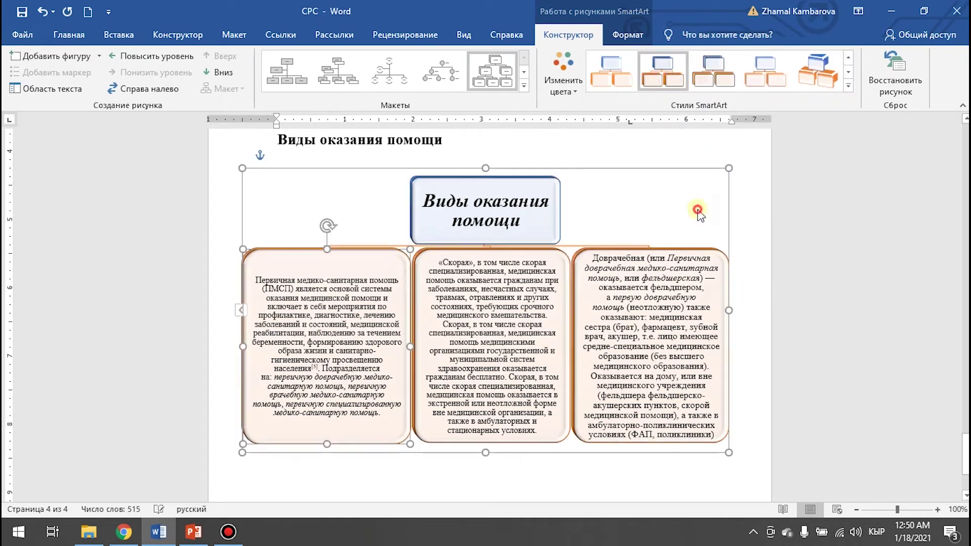
pyautogui.click(741, 461)
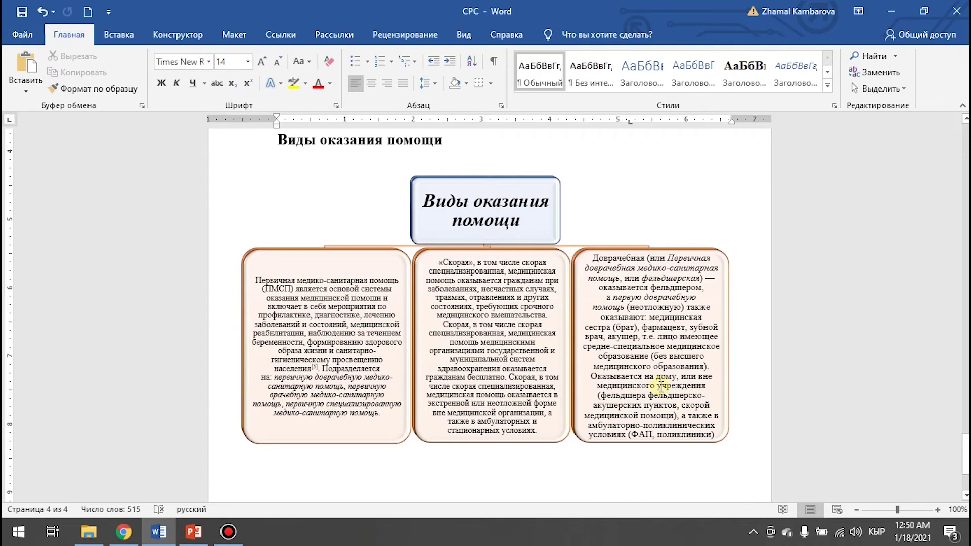
pyautogui.scroll(5, 606, 356)
pyautogui.scroll(-7, 465, 386)
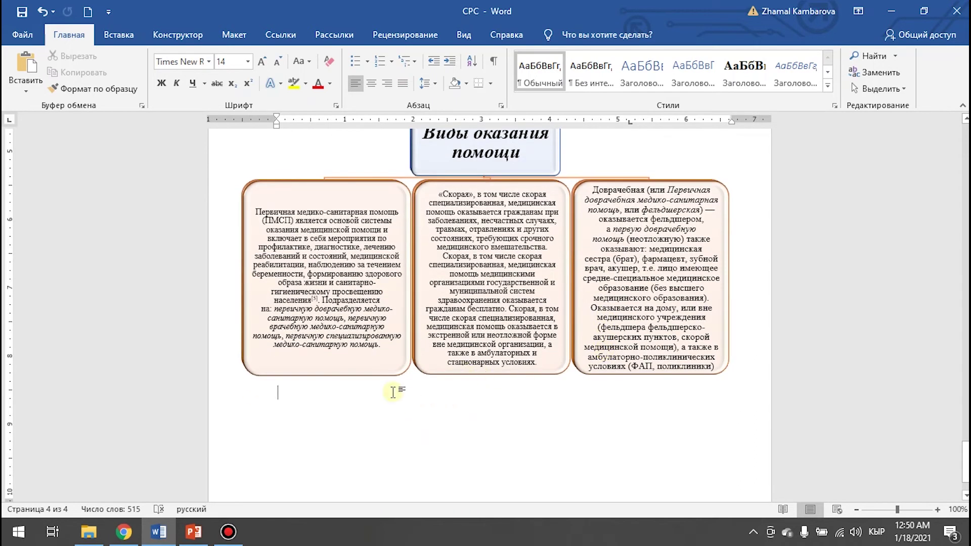
pyautogui.scroll(-2, 393, 391)
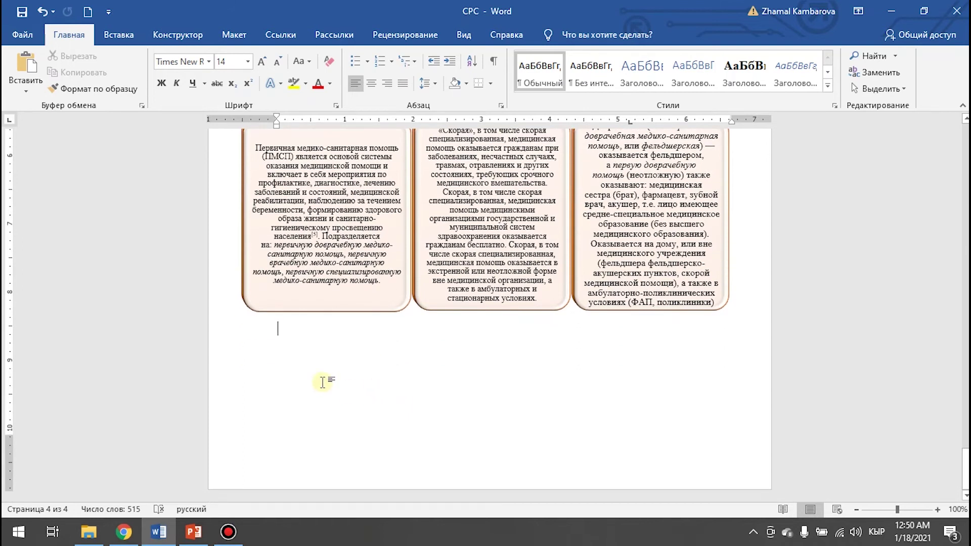
pyautogui.click(194, 532)
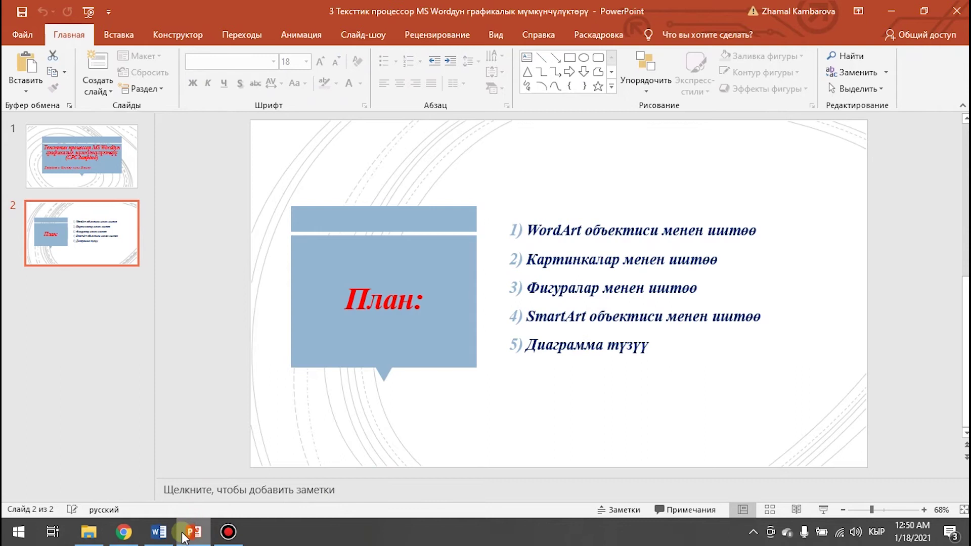
pyautogui.click(161, 532)
pyautogui.scroll(3, 423, 384)
pyautogui.scroll(7, 405, 389)
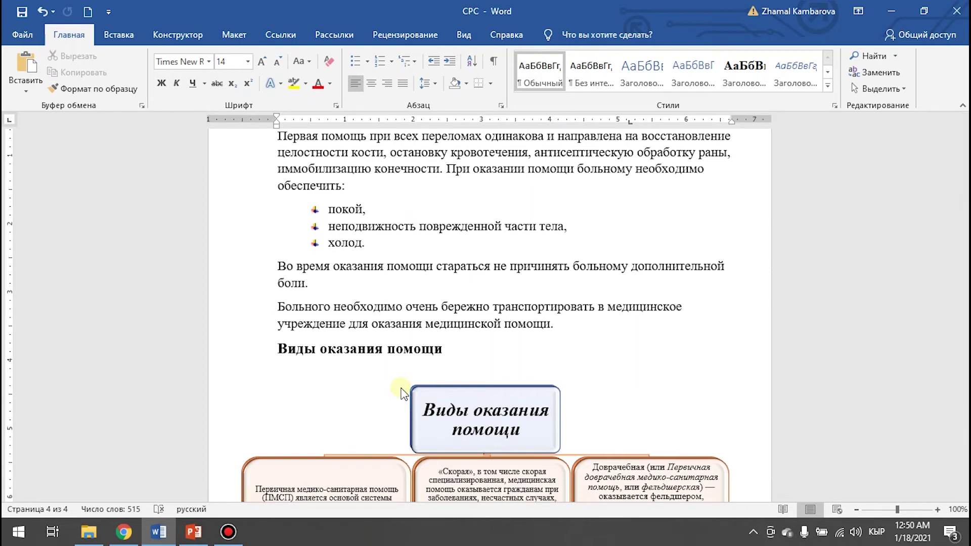
# Step: Insert a 3-column, 6-row table below the diagram
pyautogui.scroll(-2, 400, 395)
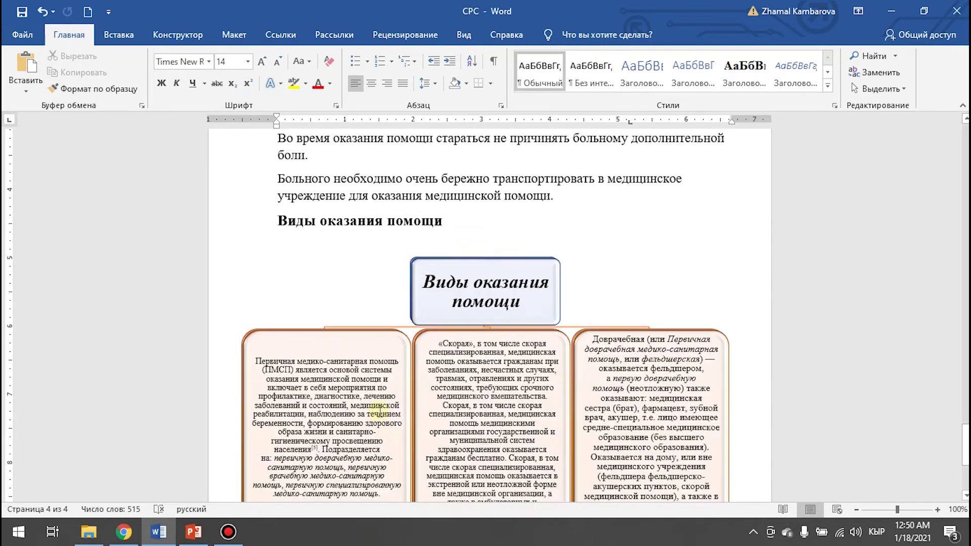
pyautogui.scroll(-5, 384, 397)
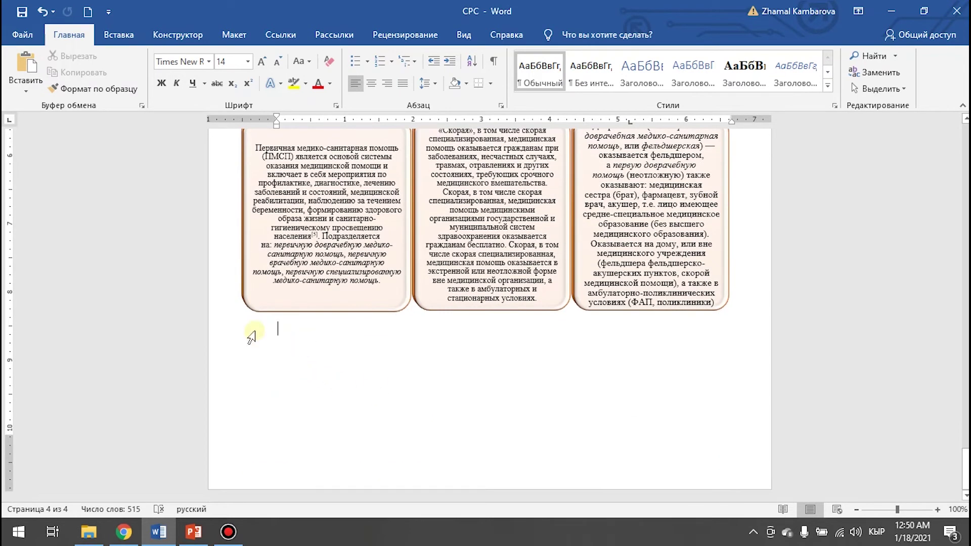
pyautogui.click(117, 32)
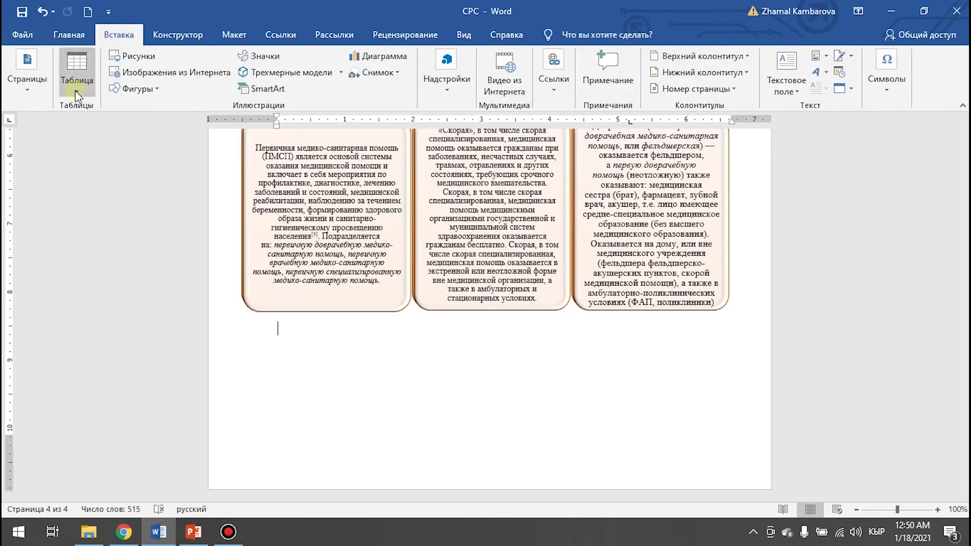
pyautogui.click(76, 89)
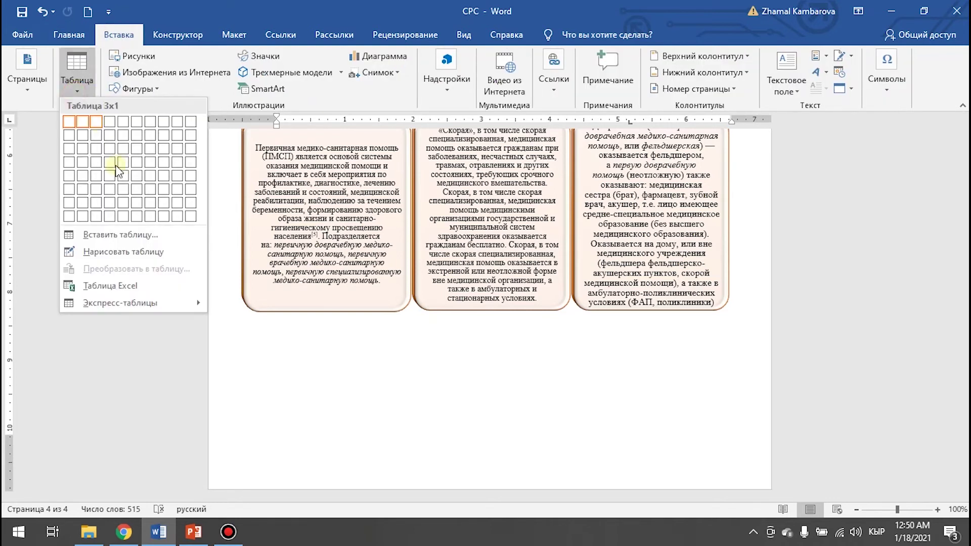
pyautogui.click(101, 188)
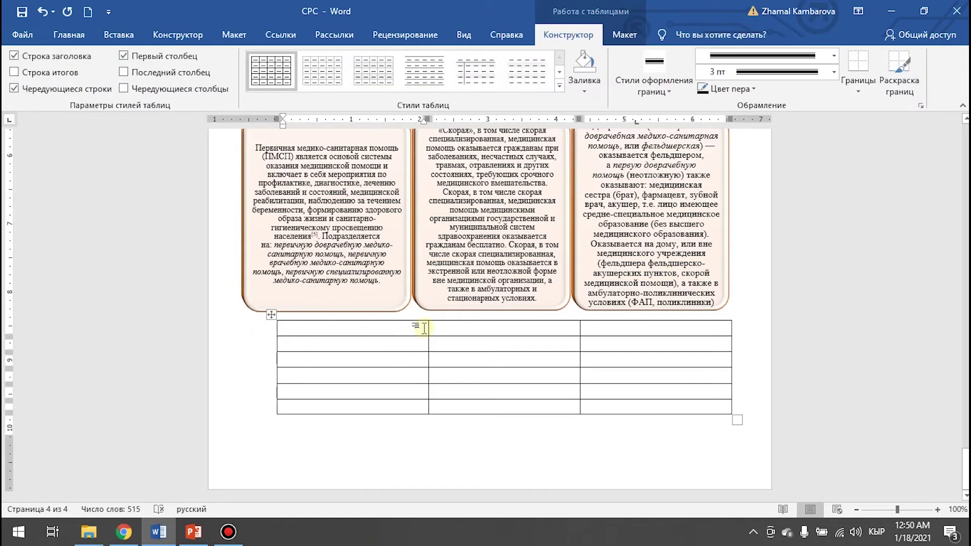
# Step: Narrow the first and second columns and pull in the table's right border
pyautogui.moveTo(428, 328); pyautogui.dragTo(311, 330)
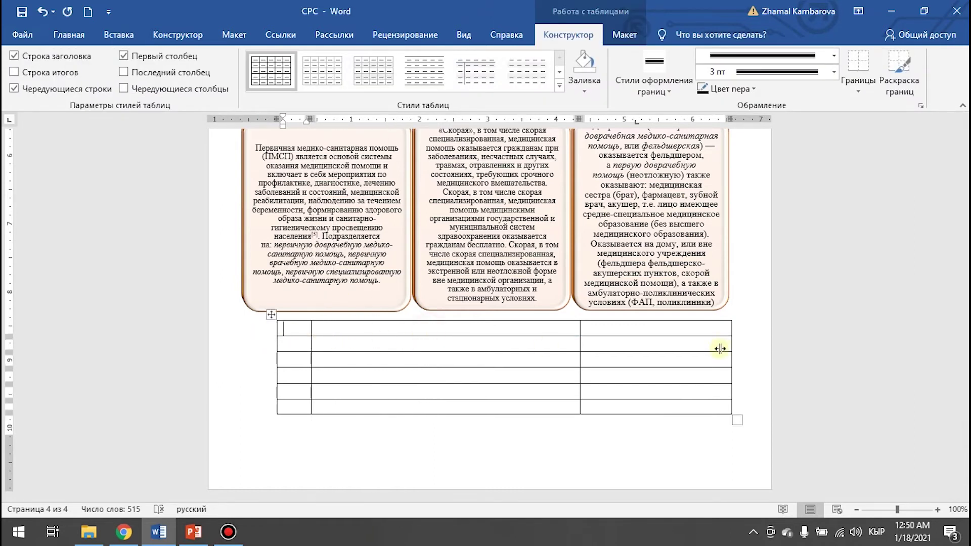
pyautogui.moveTo(581, 330); pyautogui.dragTo(495, 331)
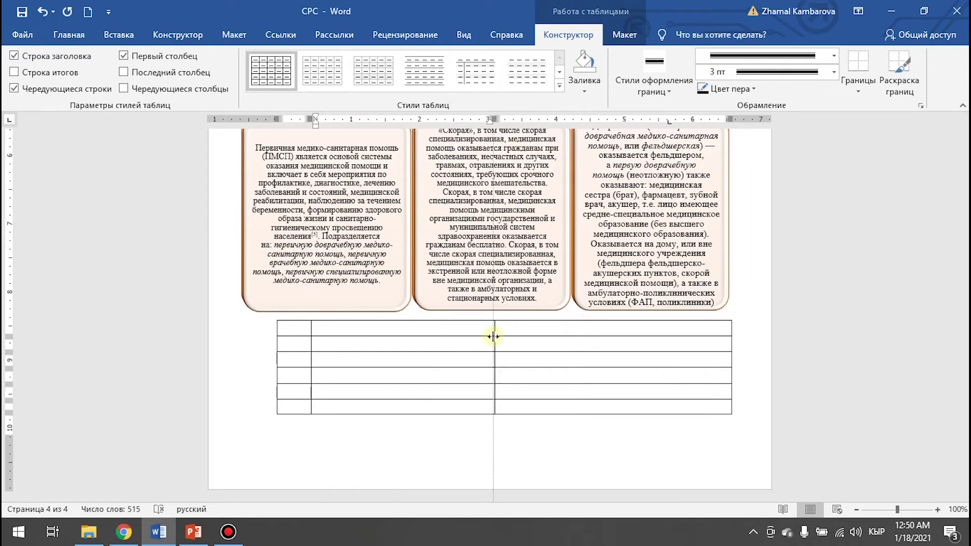
pyautogui.moveTo(730, 334); pyautogui.dragTo(580, 344)
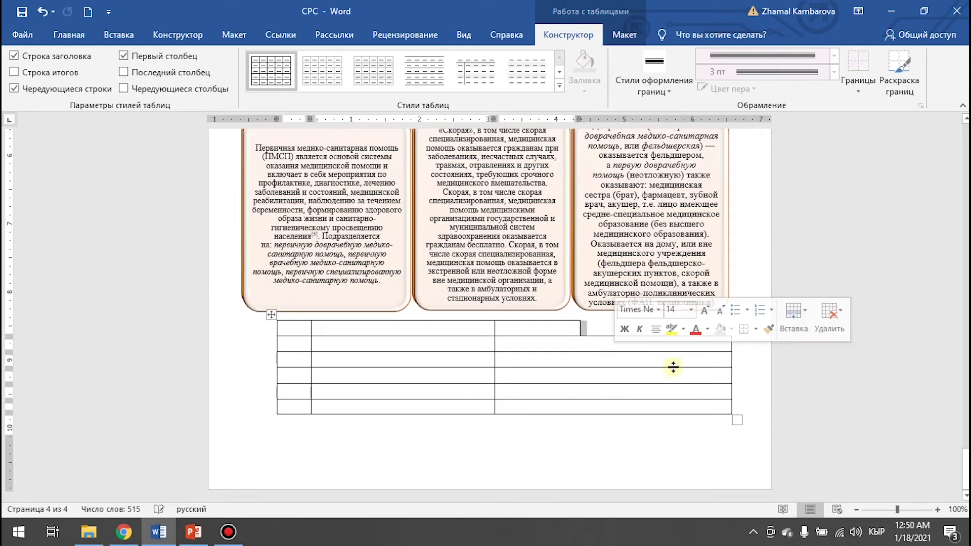
pyautogui.hotkey('ctrl', 'z')
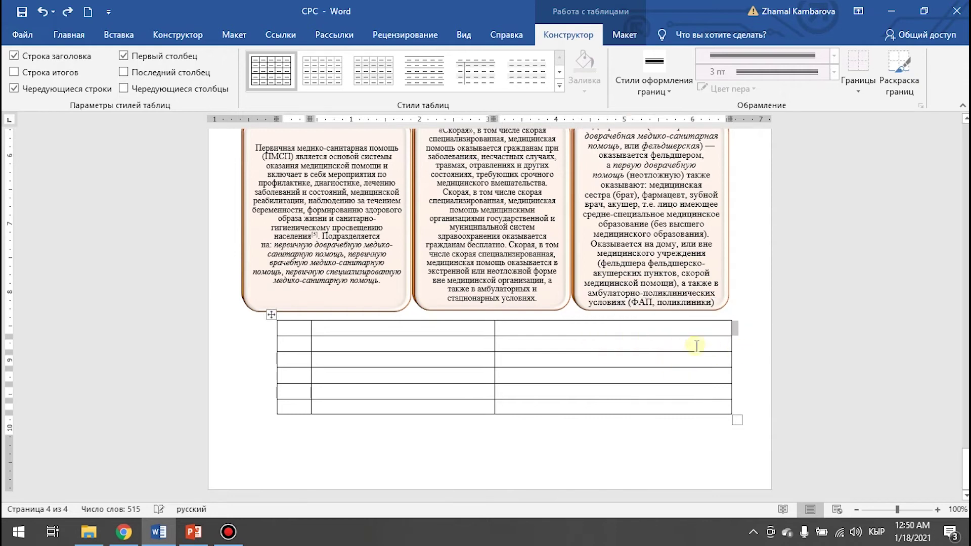
pyautogui.click(766, 355)
pyautogui.moveTo(730, 348); pyautogui.dragTo(575, 348)
pyautogui.scroll(2, 567, 347)
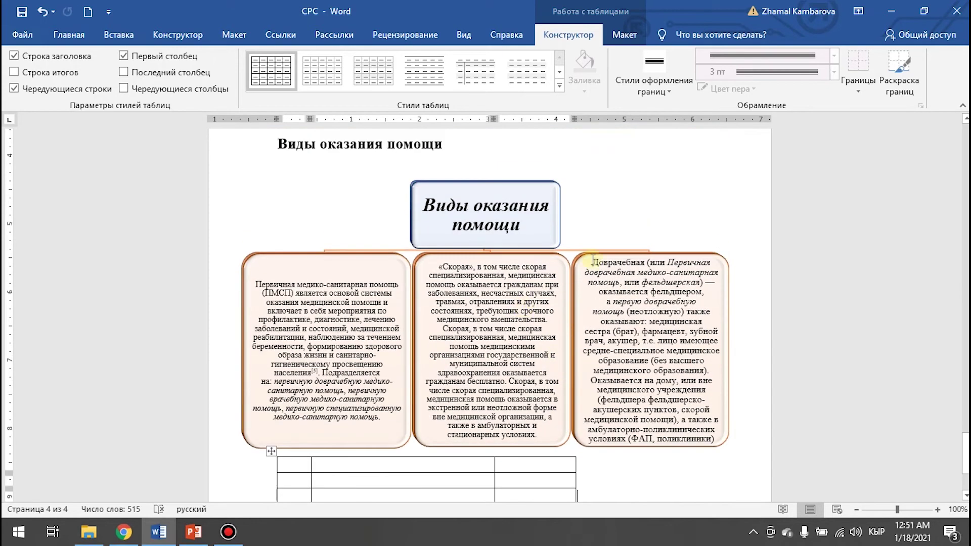
pyautogui.scroll(-3, 515, 393)
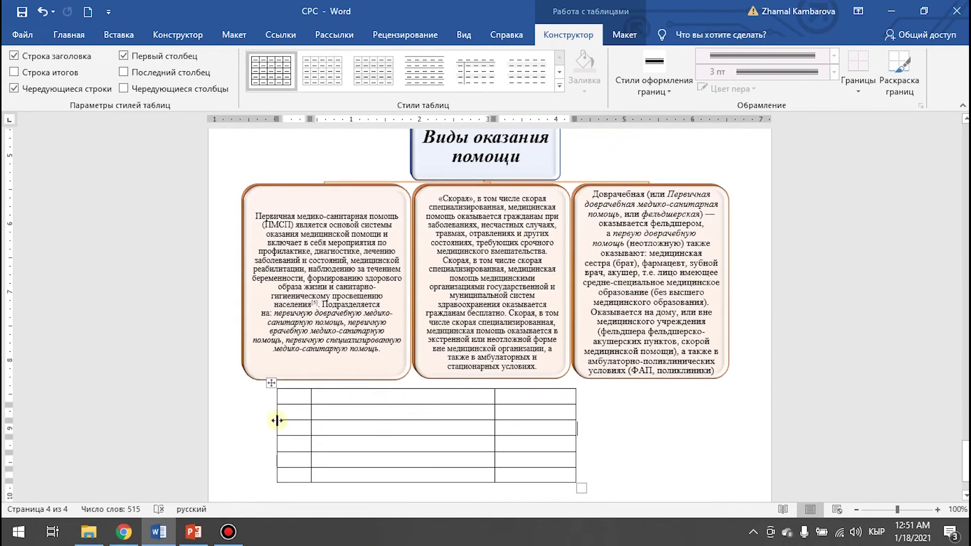
# Step: Enter № in the first header cell and paste 'Виды оказания помощи' from the SmartArt into the second
pyautogui.click(308, 398)
pyautogui.write('№')
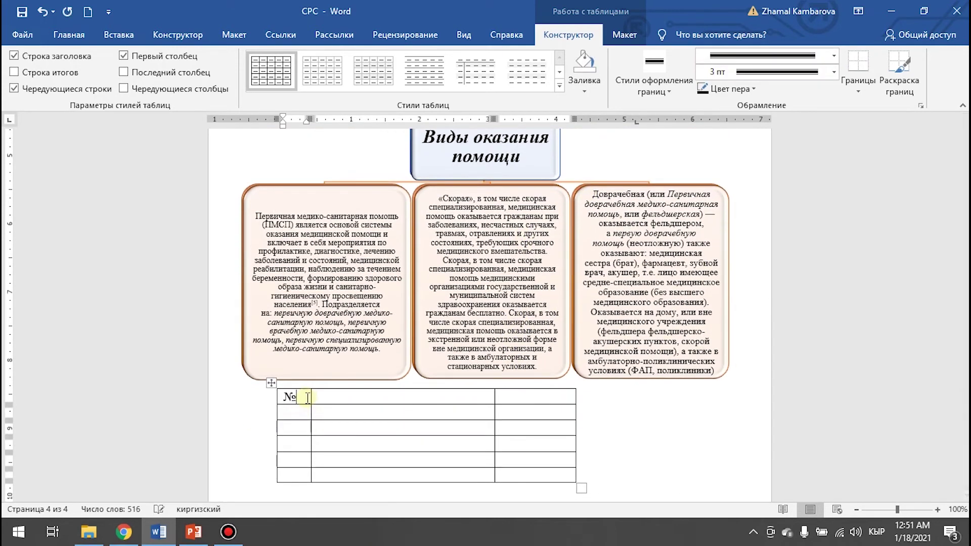
pyautogui.click(361, 399)
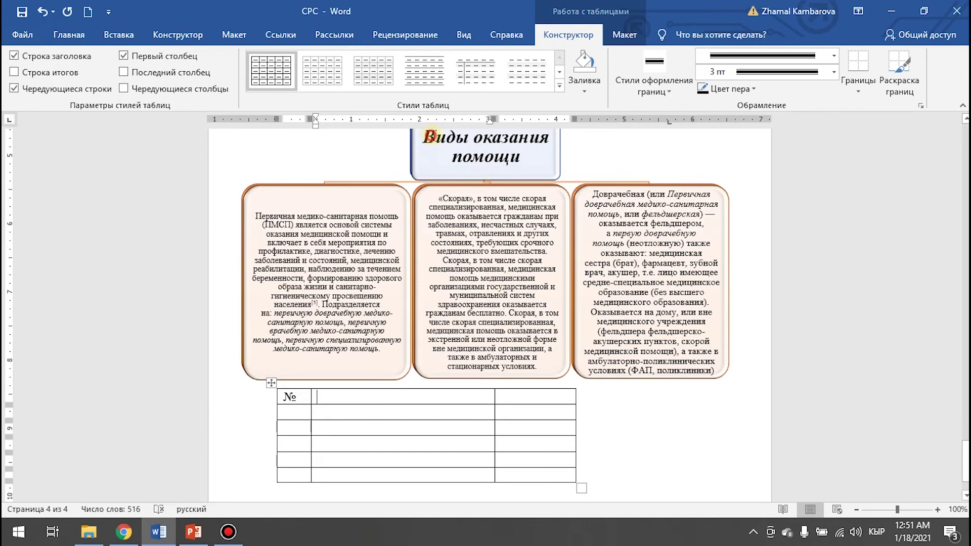
pyautogui.click(431, 137)
pyautogui.moveTo(429, 137); pyautogui.dragTo(513, 168)
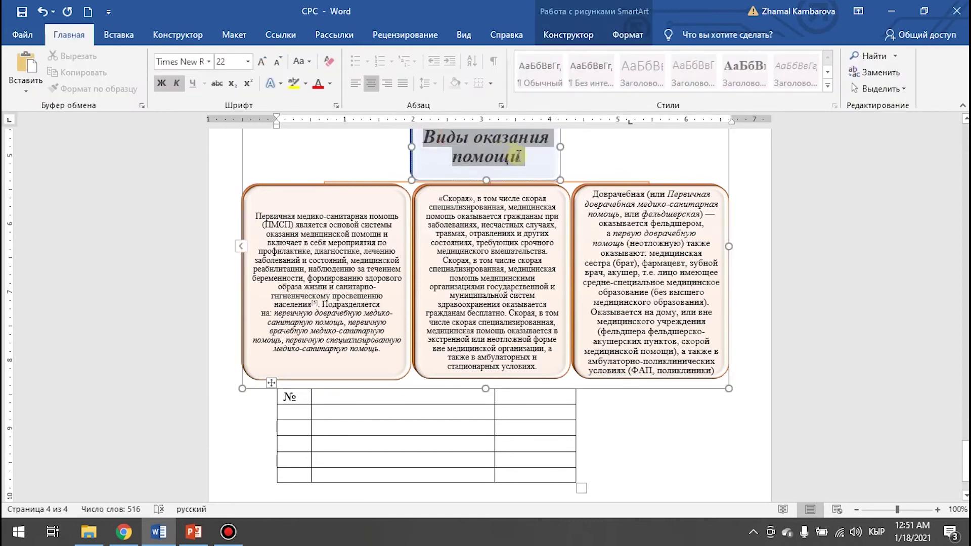
pyautogui.hotkey('ctrl', 'c')
pyautogui.click(394, 398)
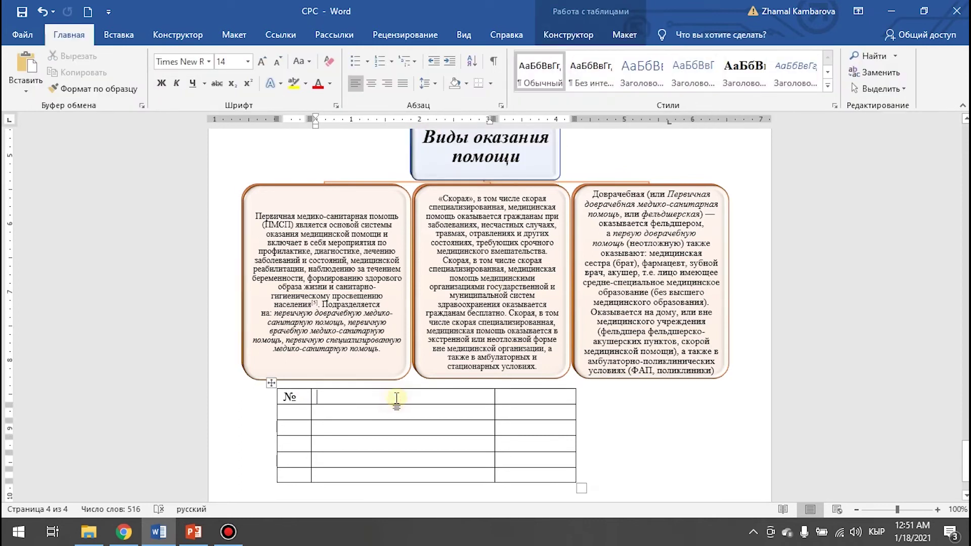
pyautogui.hotkey('ctrl', 'v')
pyautogui.click(352, 400)
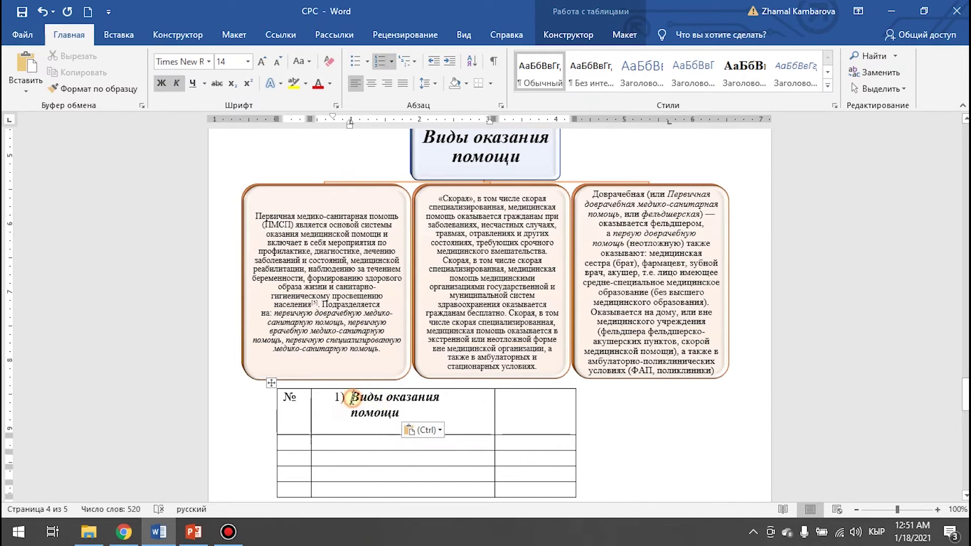
pyautogui.press('BackSpace')
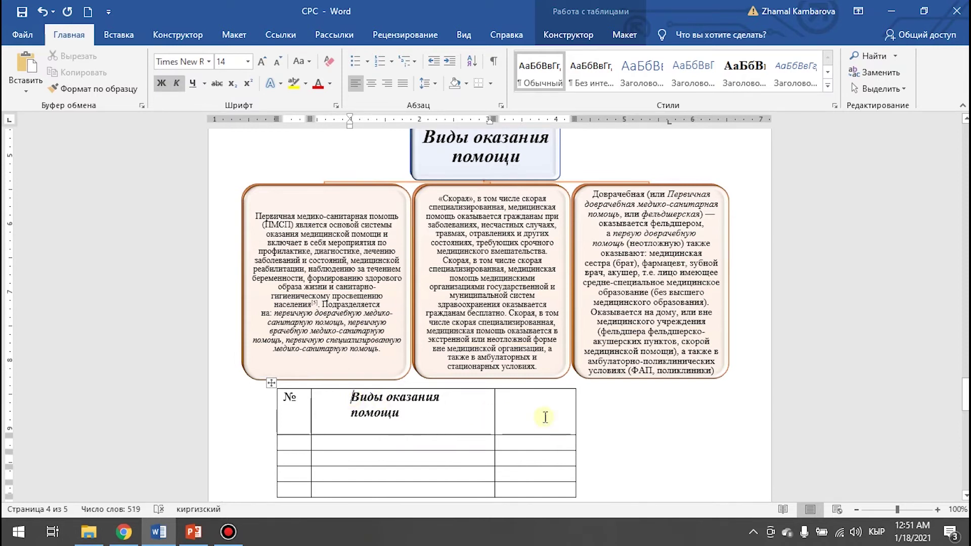
# Step: Type % into the third header cell
pyautogui.click(542, 413)
pyautogui.write('5')
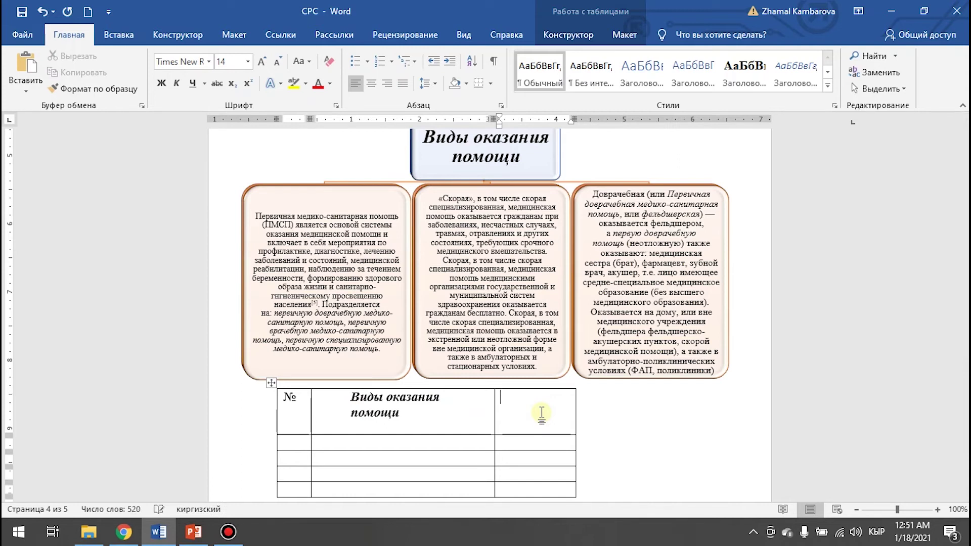
pyautogui.hotkey('alt', 'shift')
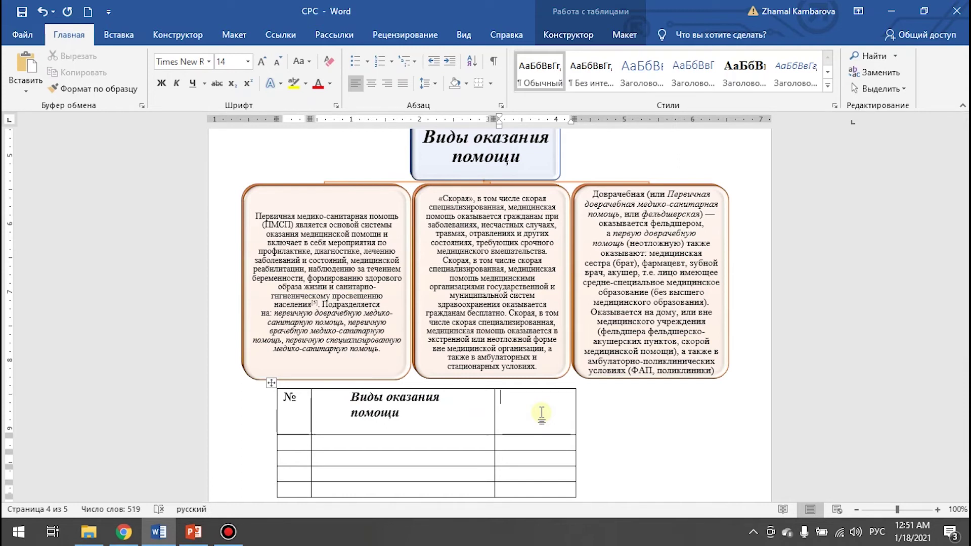
pyautogui.hotkey('alt', 'shift')
pyautogui.write('%')
pyautogui.hotkey('alt', 'shift')
# Step: Number the first-column cells below the header as 1), 2), 3)
pyautogui.moveTo(294, 441); pyautogui.dragTo(295, 473)
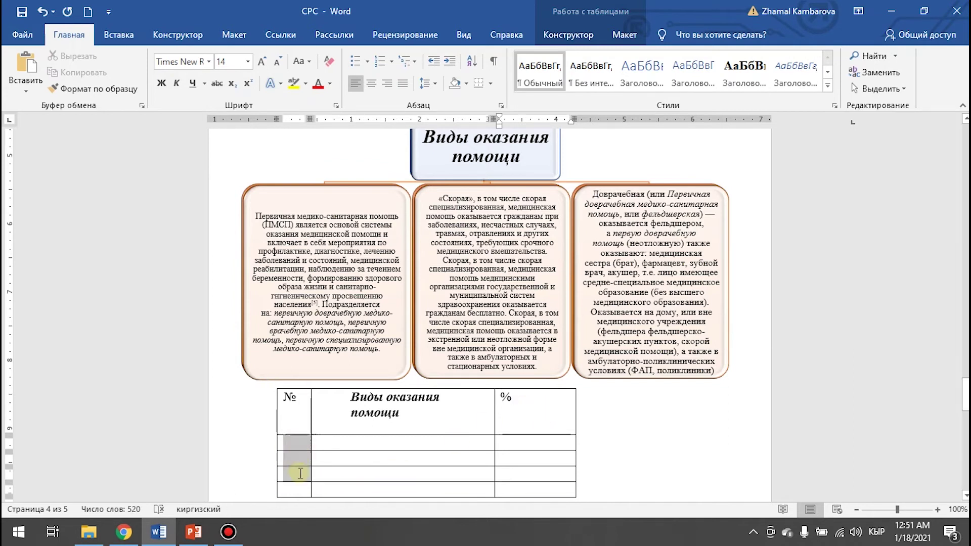
pyautogui.click(391, 62)
pyautogui.click(402, 114)
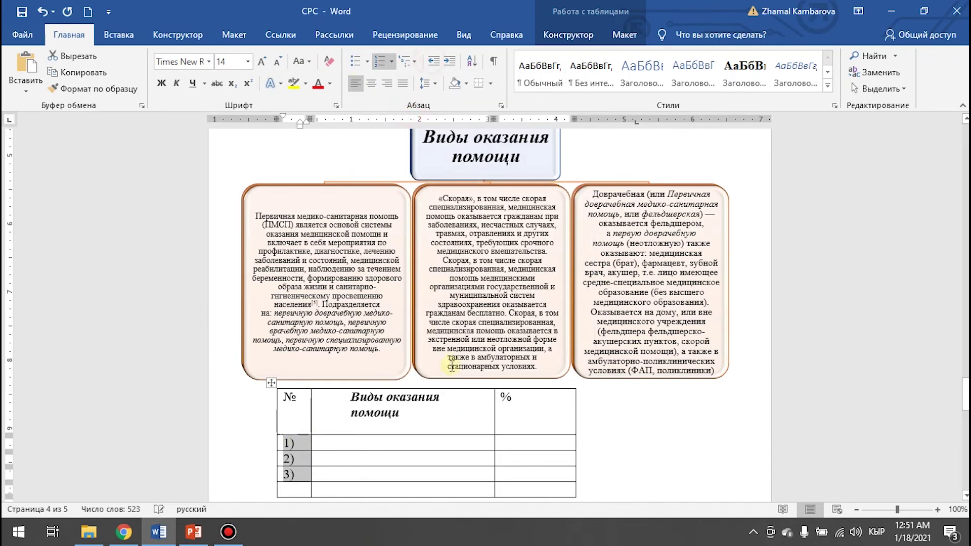
pyautogui.scroll(-2, 367, 338)
pyautogui.click(367, 337)
pyautogui.scroll(3, 424, 358)
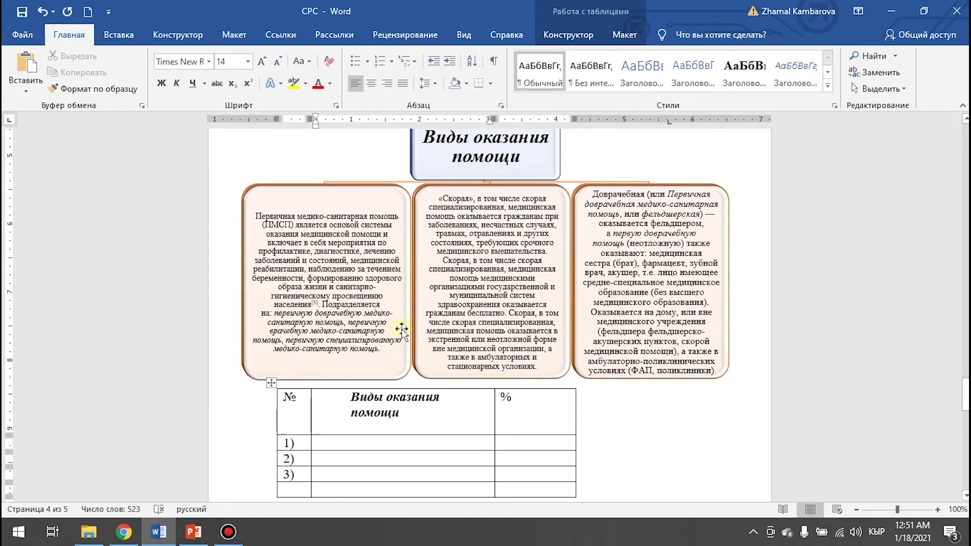
pyautogui.scroll(1, 360, 255)
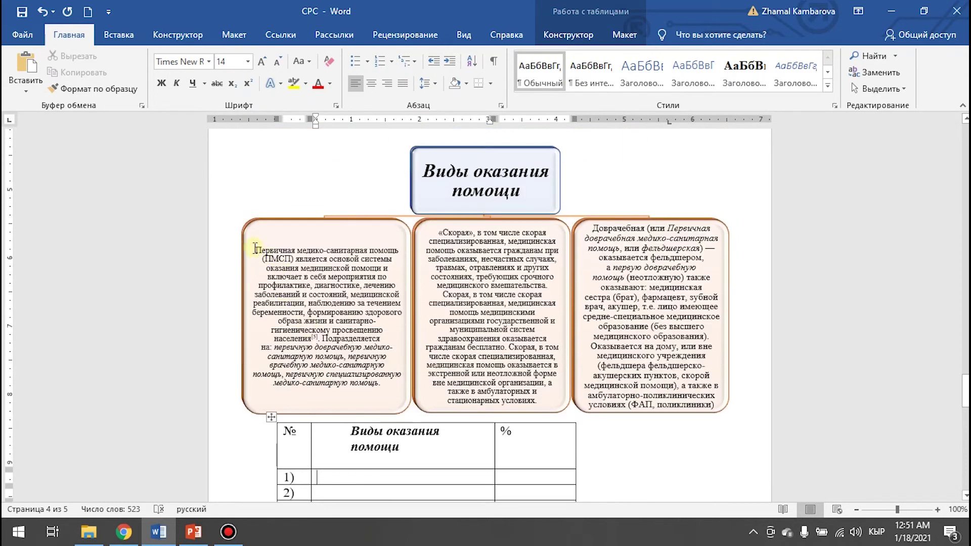
# Step: Paste 'Первичная медико-санитарная помощь' from the SmartArt into row 1 without the stray numbering
pyautogui.moveTo(255, 249); pyautogui.dragTo(390, 251)
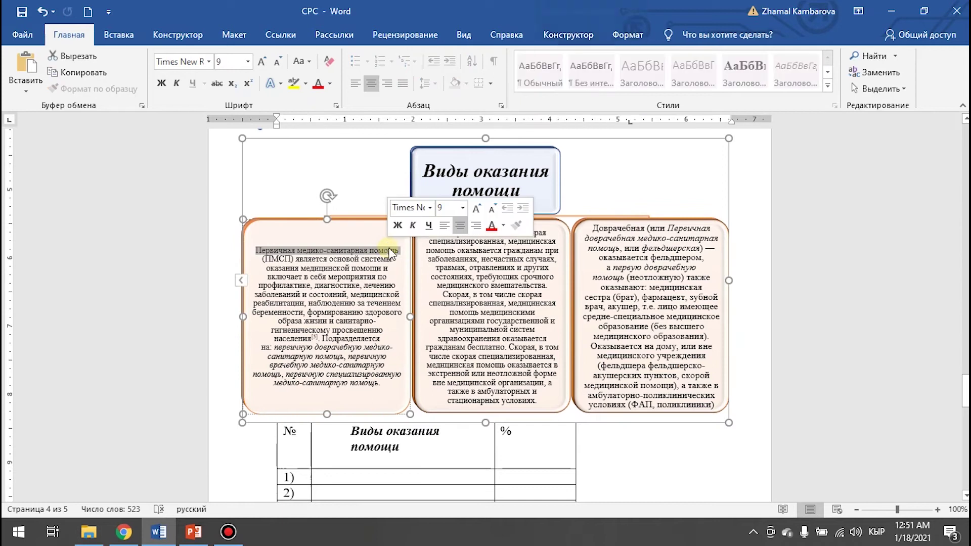
pyautogui.scroll(-3, 349, 460)
pyautogui.click(357, 376)
pyautogui.hotkey('ctrl', 'v')
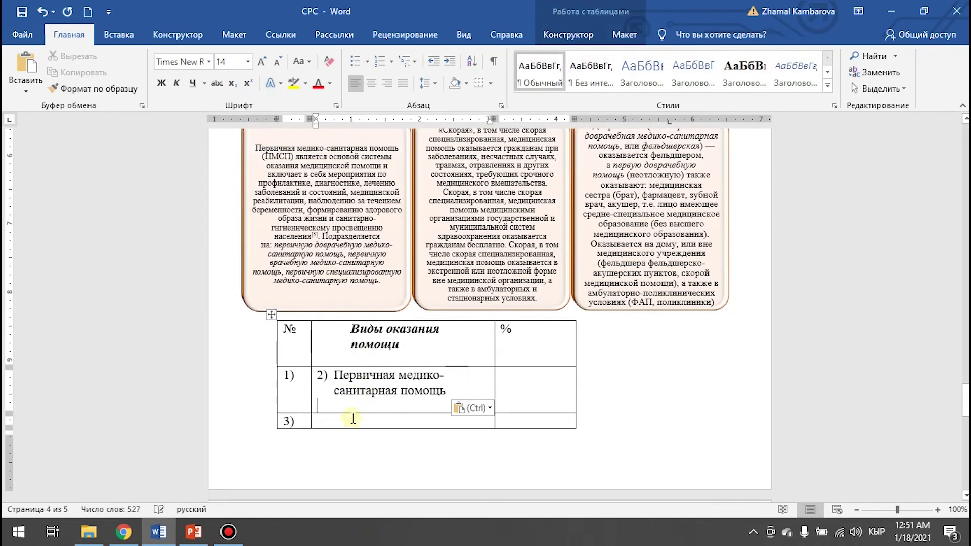
pyautogui.click(334, 379)
pyautogui.press('BackSpace')
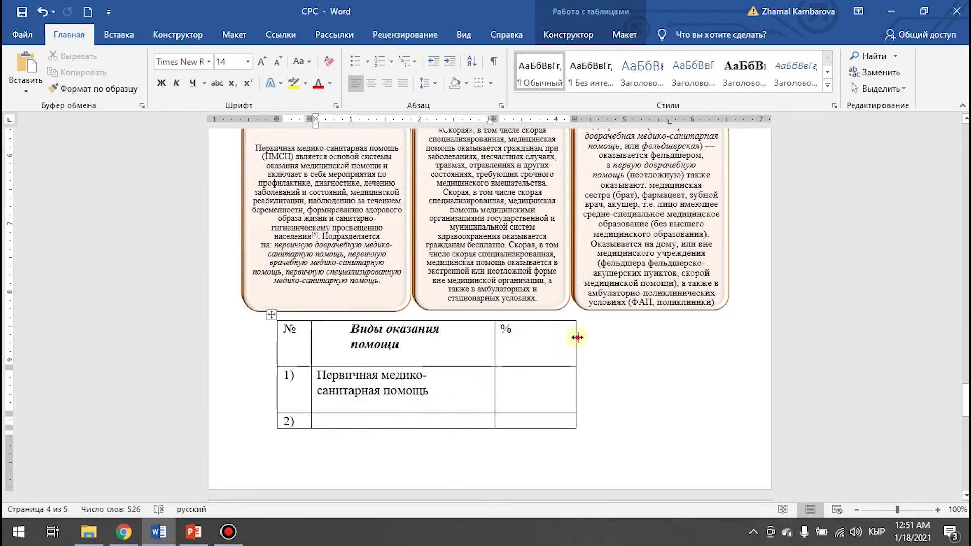
# Step: Widen the % and name columns so the entries fit on one line
pyautogui.moveTo(575, 344); pyautogui.dragTo(661, 344)
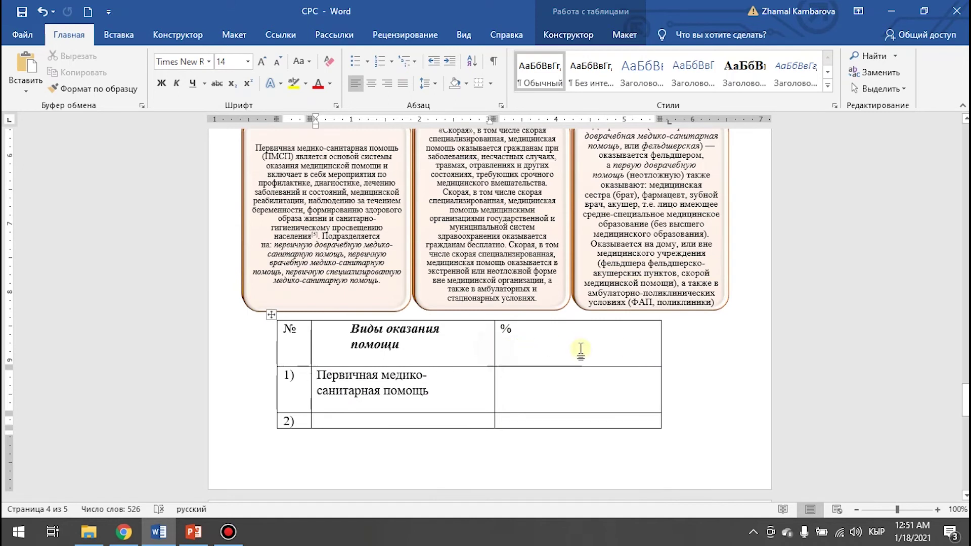
pyautogui.moveTo(492, 352); pyautogui.dragTo(584, 349)
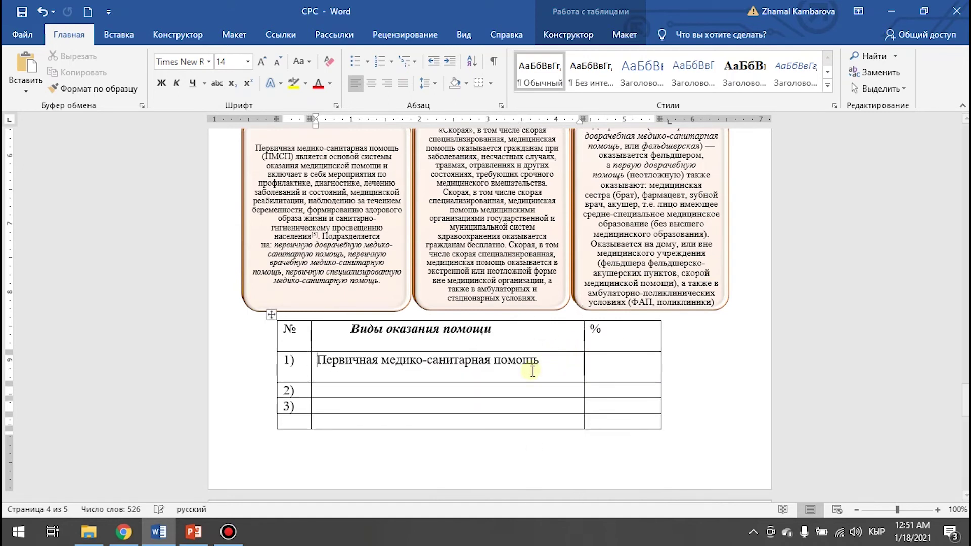
pyautogui.click(395, 390)
pyautogui.scroll(2, 547, 338)
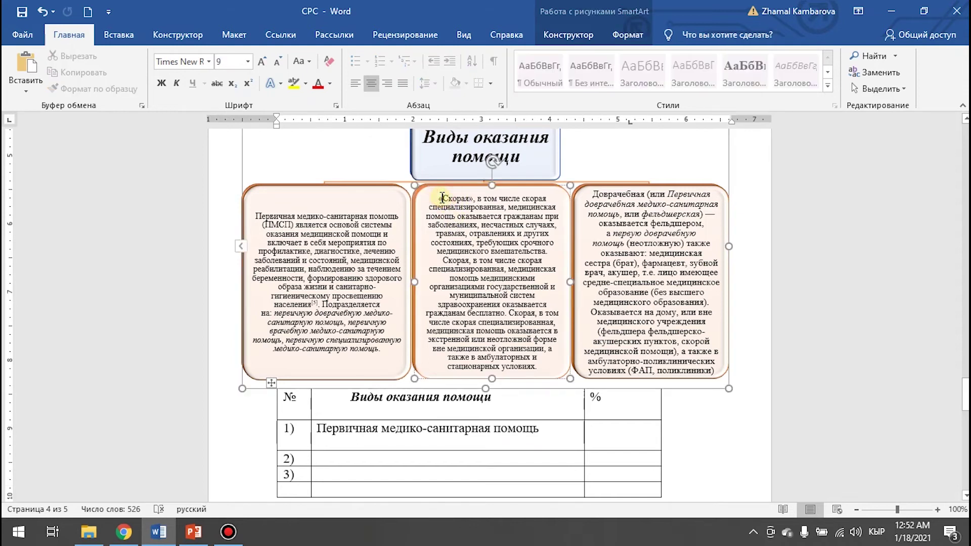
# Step: Copy 'Доврачебная помощь' from the Wikipedia article into row 2
pyautogui.hotkey('alt', 'Tab')
pyautogui.moveTo(144, 220); pyautogui.dragTo(254, 221)
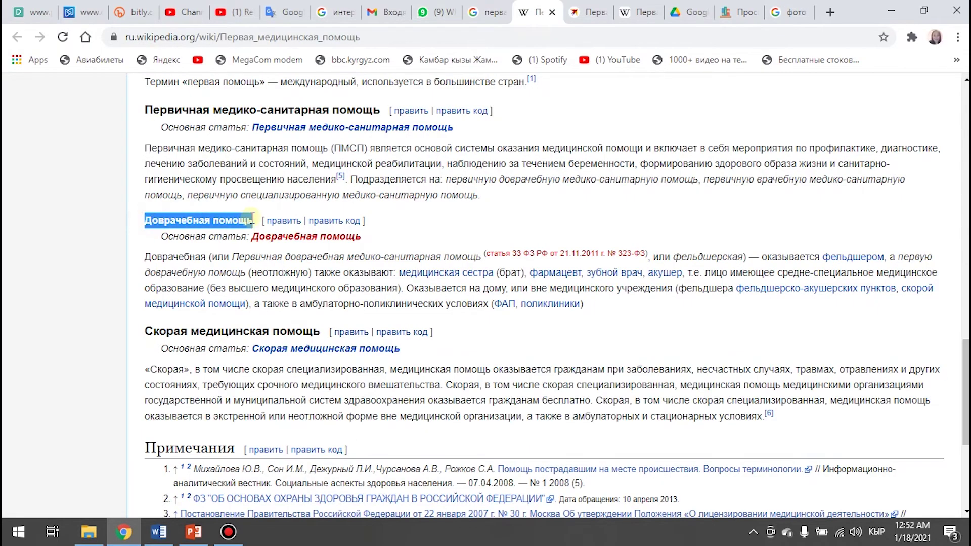
pyautogui.click(169, 538)
pyautogui.click(373, 457)
pyautogui.hotkey('ctrl', 'v')
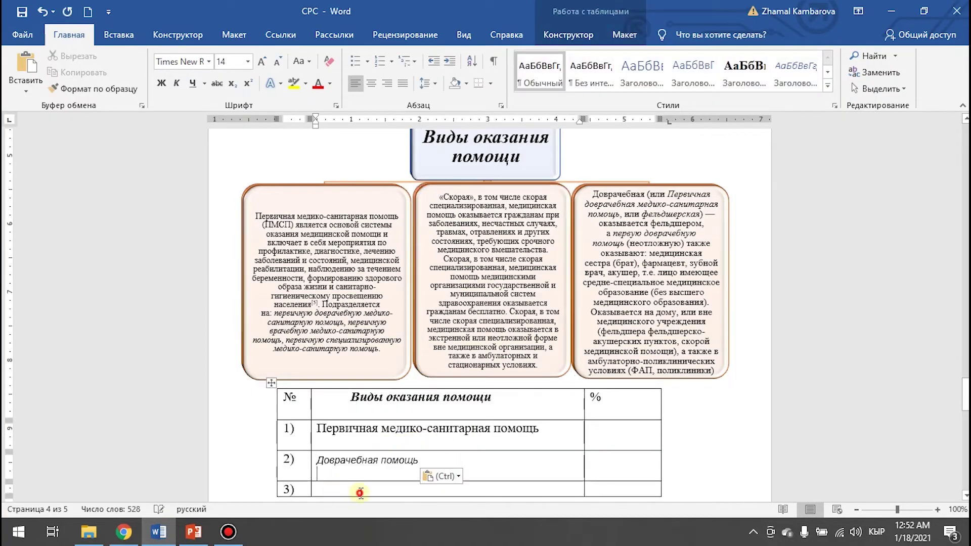
pyautogui.scroll(-3, 335, 486)
# Step: Copy 'Скорая медицинская помощь' from Wikipedia into row 3, restoring the table after an accidental undo
pyautogui.hotkey('alt', 'Tab')
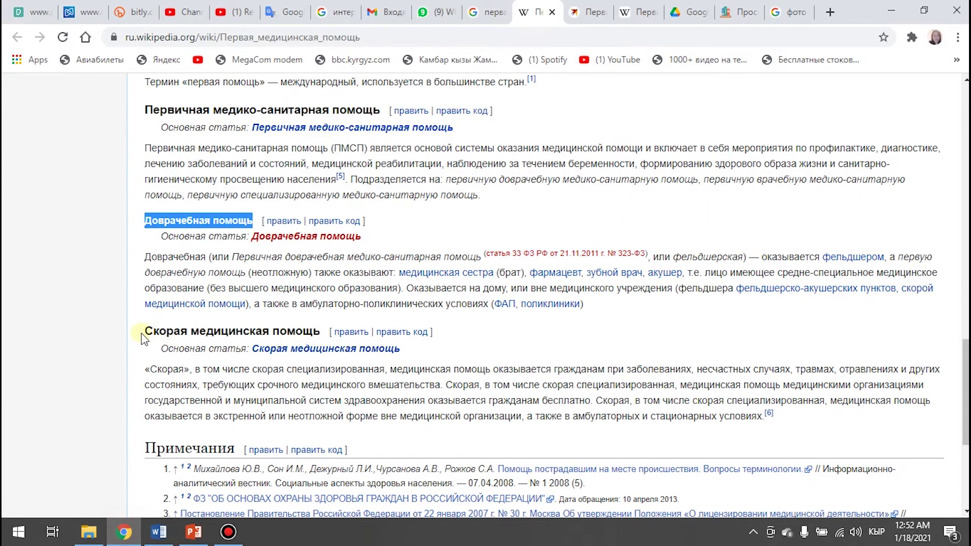
pyautogui.moveTo(134, 331); pyautogui.dragTo(321, 332)
pyautogui.click(159, 532)
pyautogui.click(348, 354)
pyautogui.hotkey('ctrl', 'v')
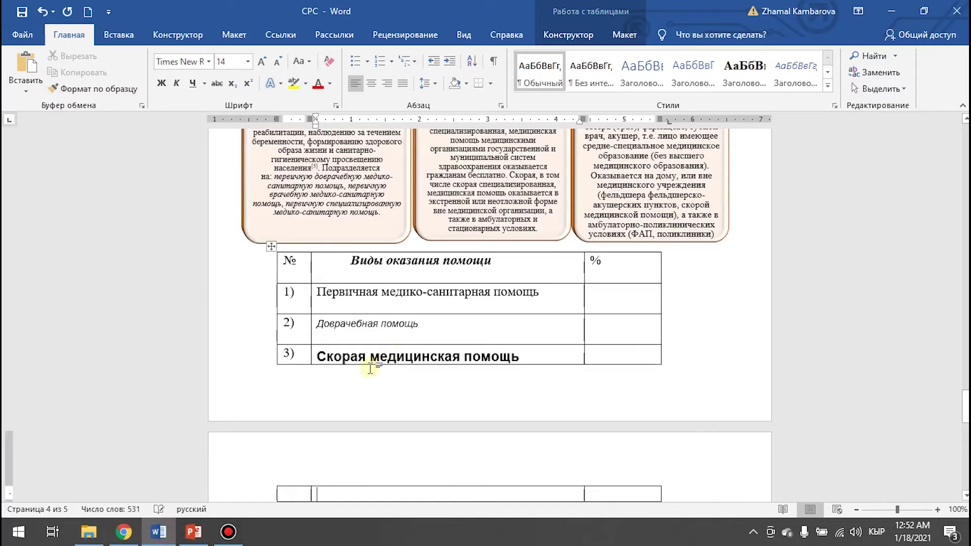
pyautogui.hotkey('ctrl', 'z')
pyautogui.hotkey('ctrl', 'z')
pyautogui.hotkey('ctrl', 'y')
pyautogui.hotkey('ctrl', 'y')
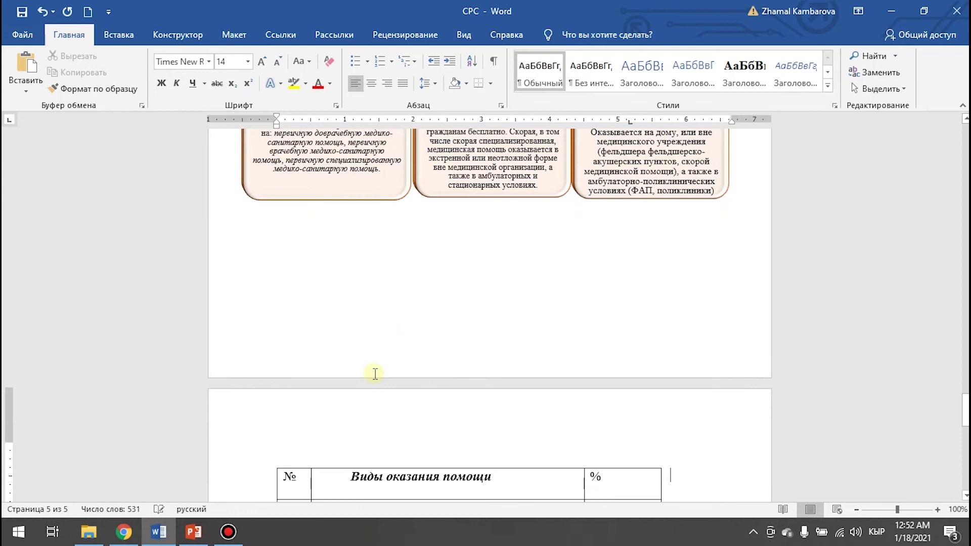
pyautogui.scroll(-3, 415, 399)
pyautogui.scroll(-4, 420, 364)
pyautogui.scroll(1, 364, 288)
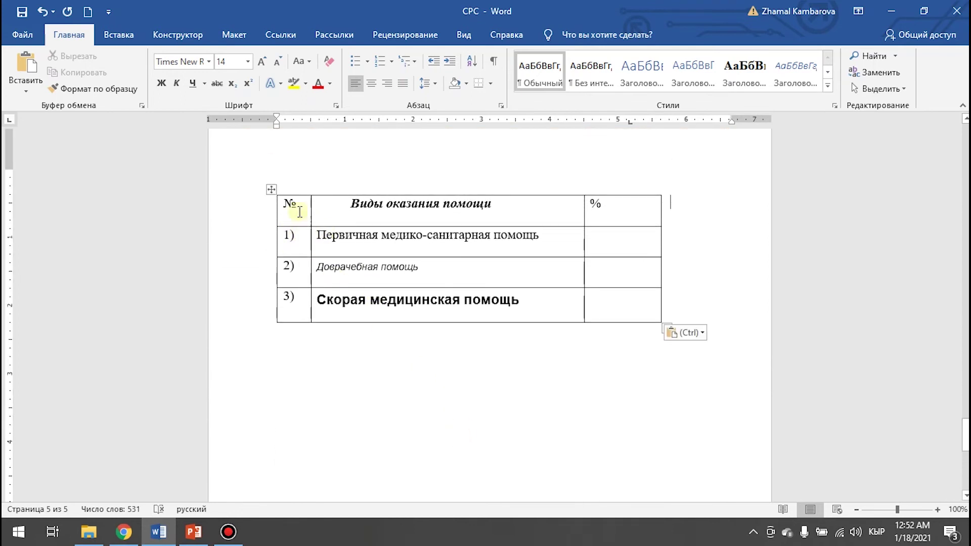
pyautogui.click(271, 189)
# Step: Format all the table text as Times New Roman, size 14, bold and italic
pyautogui.click(209, 63)
pyautogui.click(247, 61)
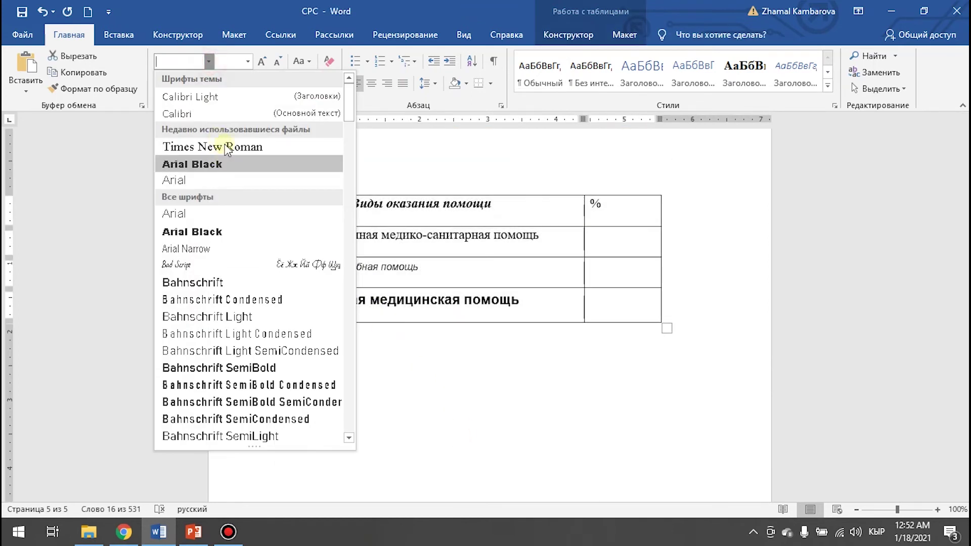
pyautogui.click(192, 144)
pyautogui.click(247, 62)
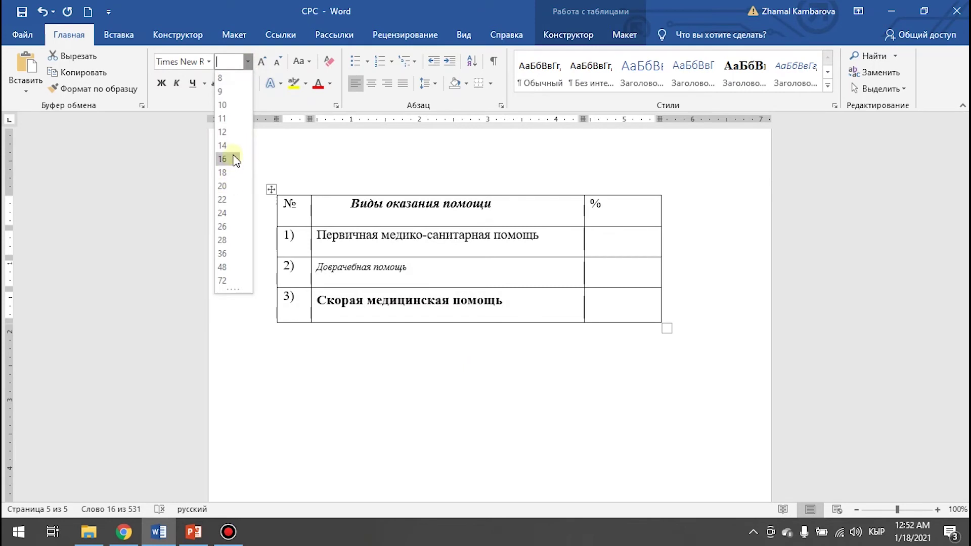
pyautogui.click(224, 145)
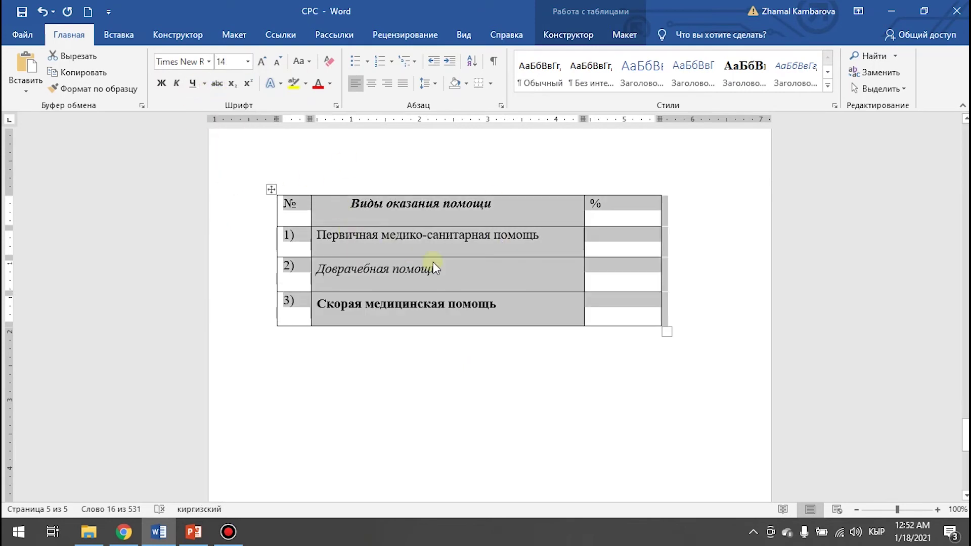
pyautogui.click(161, 83)
pyautogui.click(176, 83)
pyautogui.moveTo(638, 227); pyautogui.dragTo(639, 228)
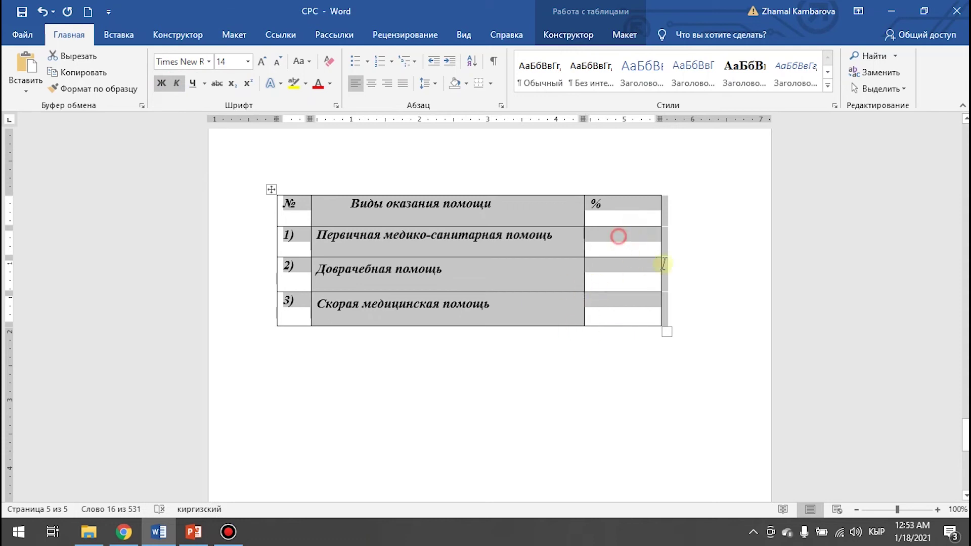
pyautogui.click(617, 238)
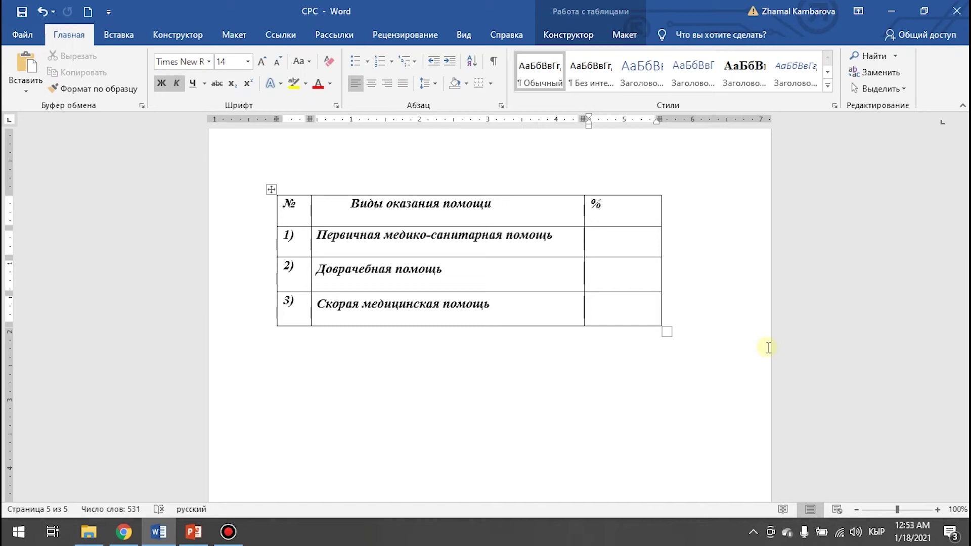
# Step: Enter 45, 56 and 78 in the % cells of rows 1–3
pyautogui.write('4556')
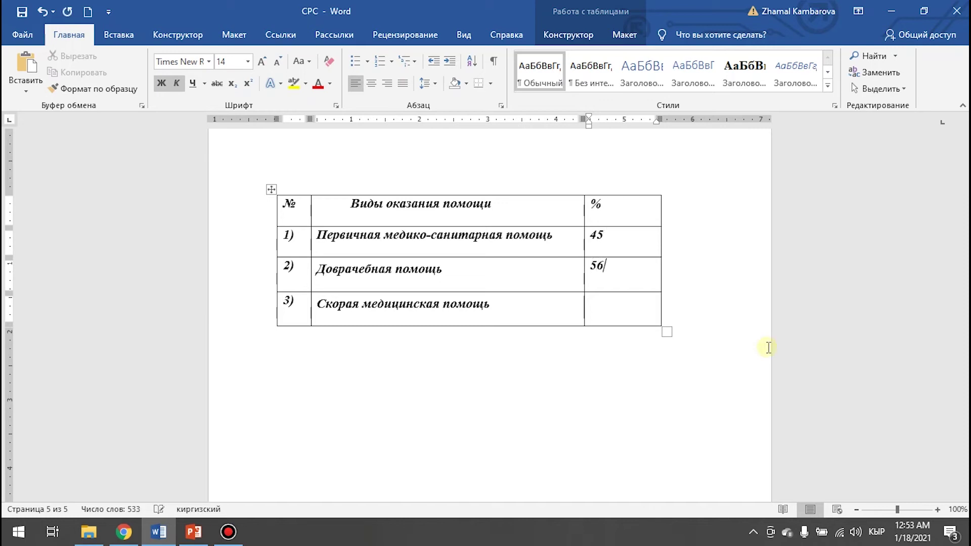
pyautogui.press('Down')
pyautogui.write('78')
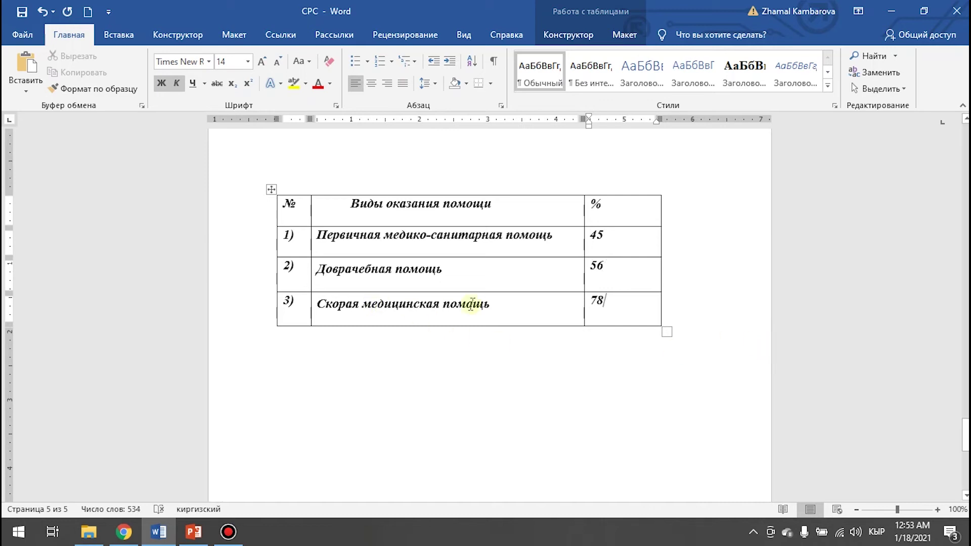
pyautogui.scroll(3, 486, 354)
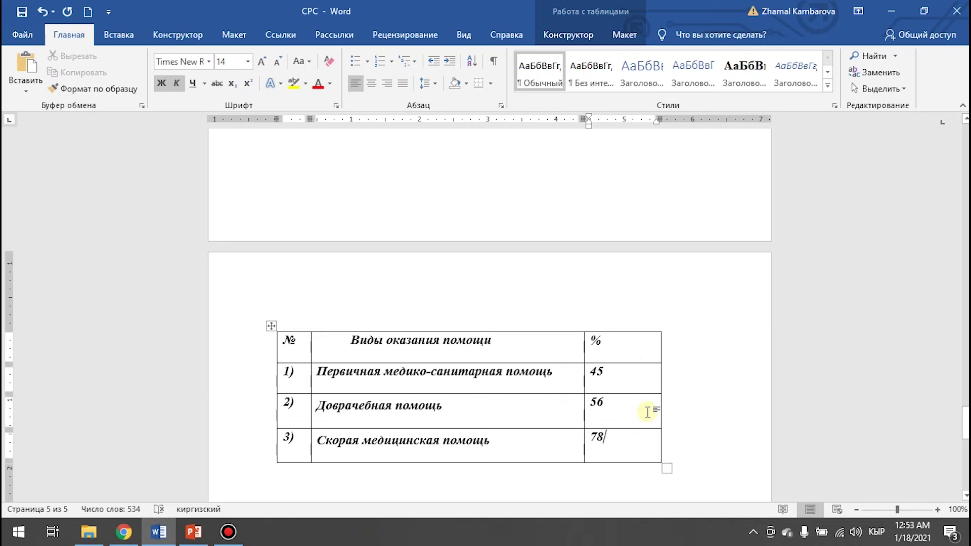
pyautogui.scroll(-3, 624, 428)
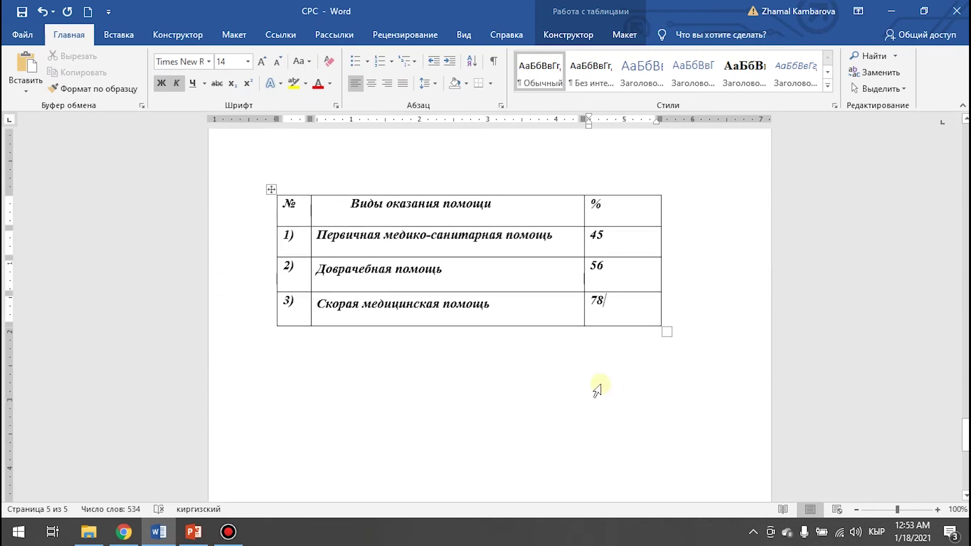
pyautogui.click(523, 356)
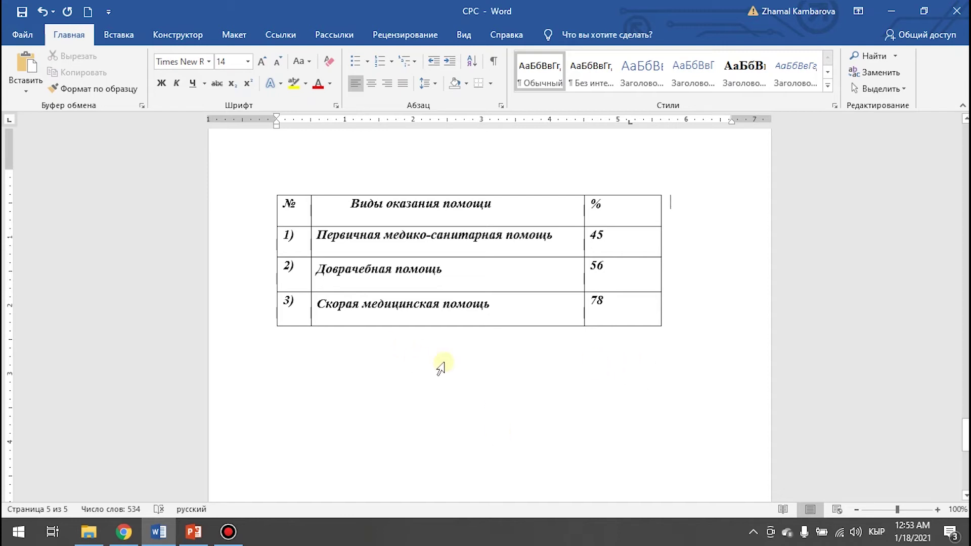
# Step: Insert a Column > Clustered Column chart from Insert > Chart below the table
pyautogui.click(381, 344)
pyautogui.click(118, 35)
pyautogui.click(378, 57)
pyautogui.click(477, 238)
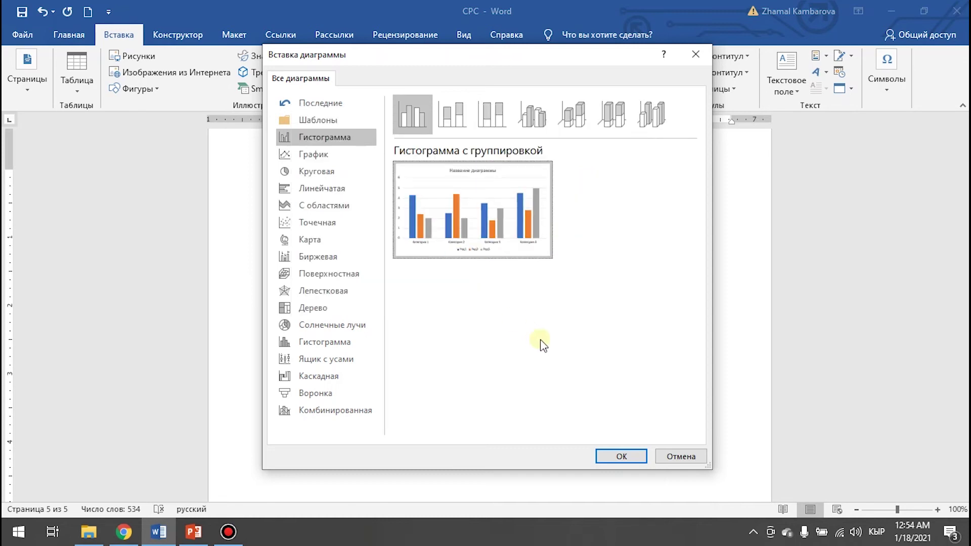
pyautogui.click(334, 179)
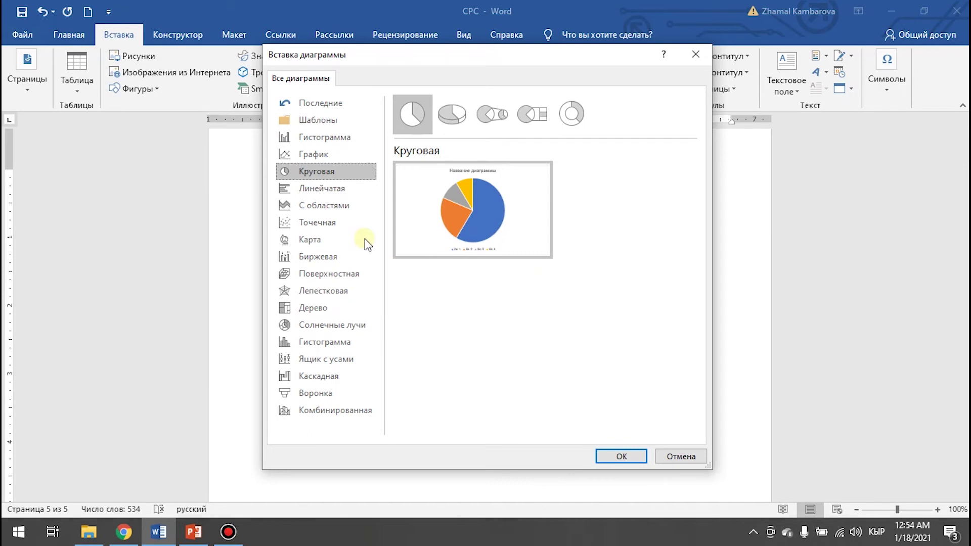
pyautogui.click(334, 161)
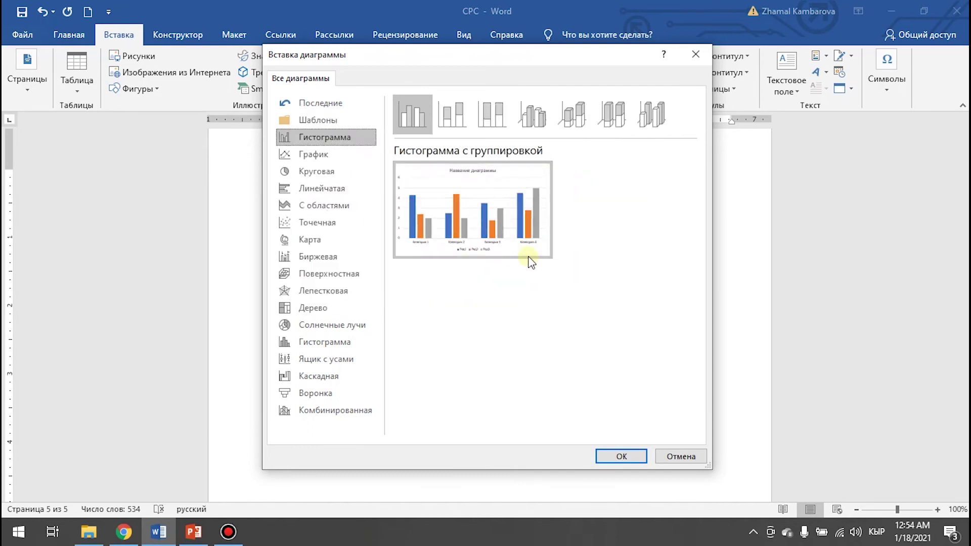
pyautogui.click(625, 455)
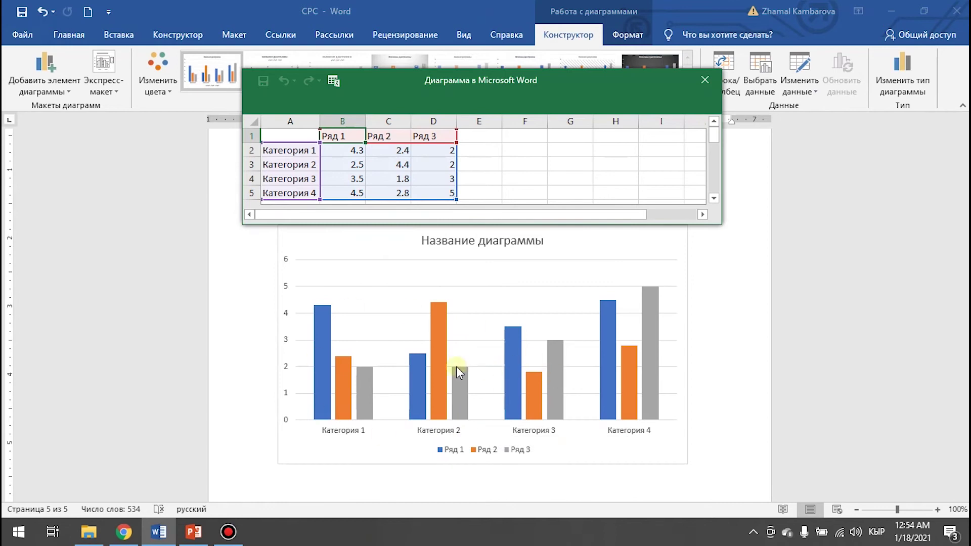
# Step: Paste the table's aid types and percentages into the chart data sheet at A1 and widen column A
pyautogui.scroll(3, 457, 368)
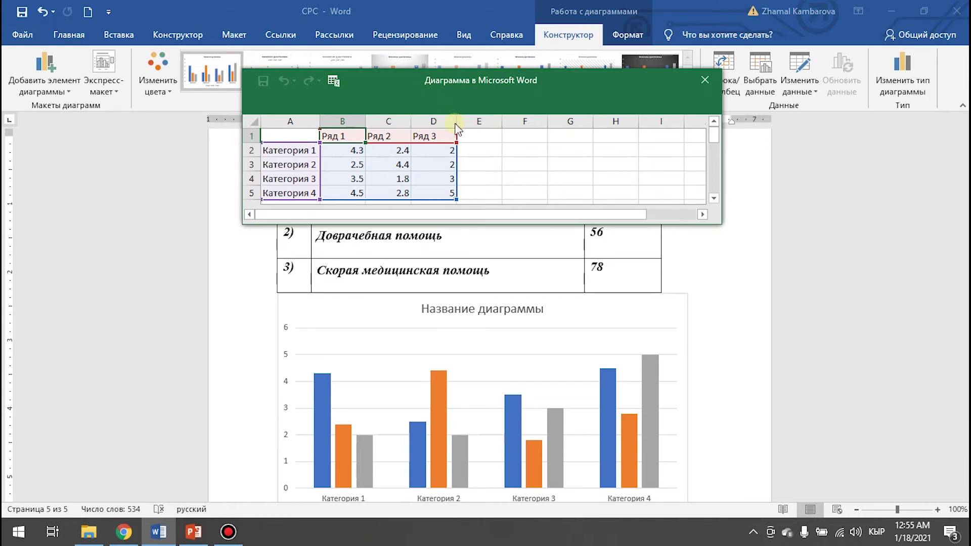
pyautogui.moveTo(581, 102)
pyautogui.mouseDown()
pyautogui.moveTo(637, 150)
pyautogui.moveTo(640, 348)
pyautogui.mouseUp()
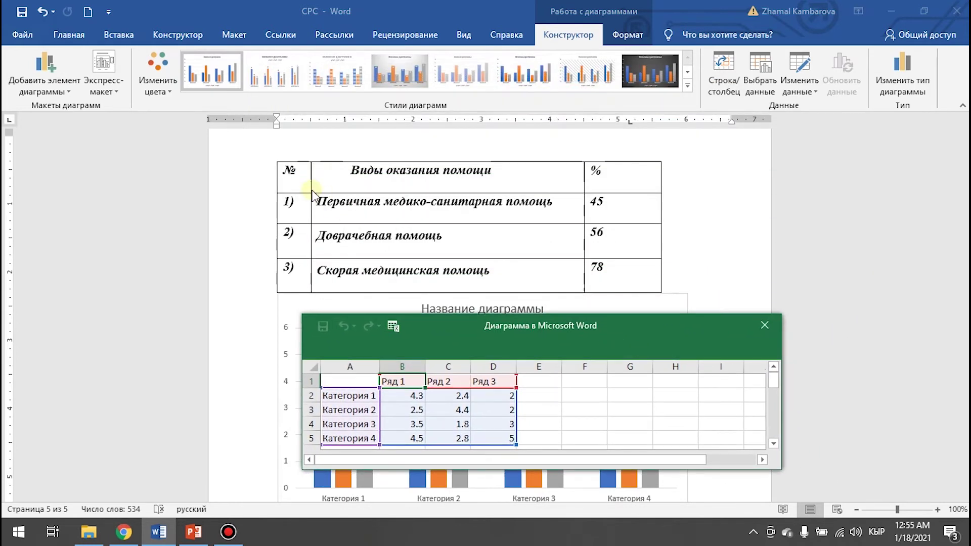
pyautogui.moveTo(327, 181)
pyautogui.mouseDown()
pyautogui.moveTo(494, 210)
pyautogui.moveTo(614, 268)
pyautogui.mouseUp()
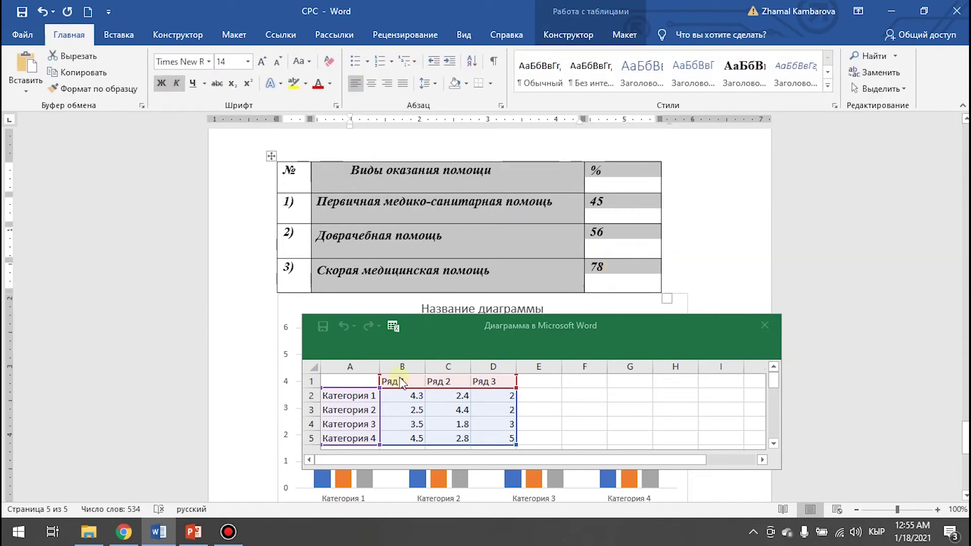
pyautogui.rightClick(349, 382)
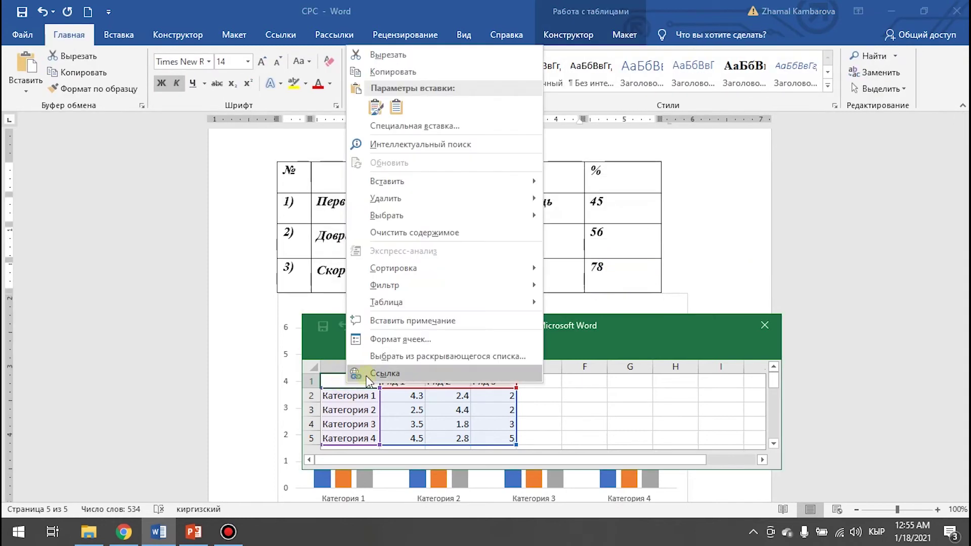
pyautogui.click(401, 111)
pyautogui.moveTo(380, 366); pyautogui.dragTo(432, 366)
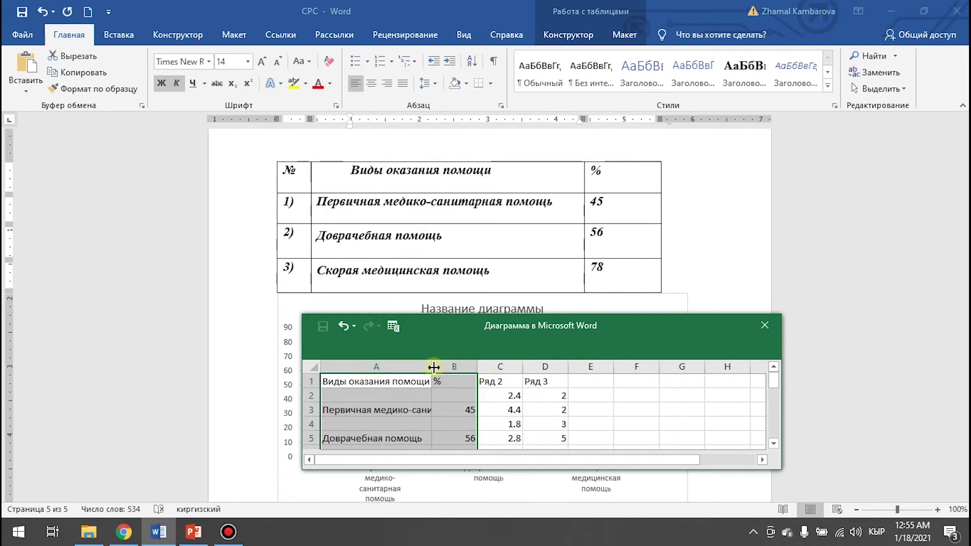
pyautogui.moveTo(432, 367); pyautogui.dragTo(467, 368)
# Step: Clear the leftover sample series in C1:D5 and close the chart data window
pyautogui.scroll(-3, 556, 380)
pyautogui.scroll(3, 557, 381)
pyautogui.moveTo(545, 385); pyautogui.dragTo(589, 440)
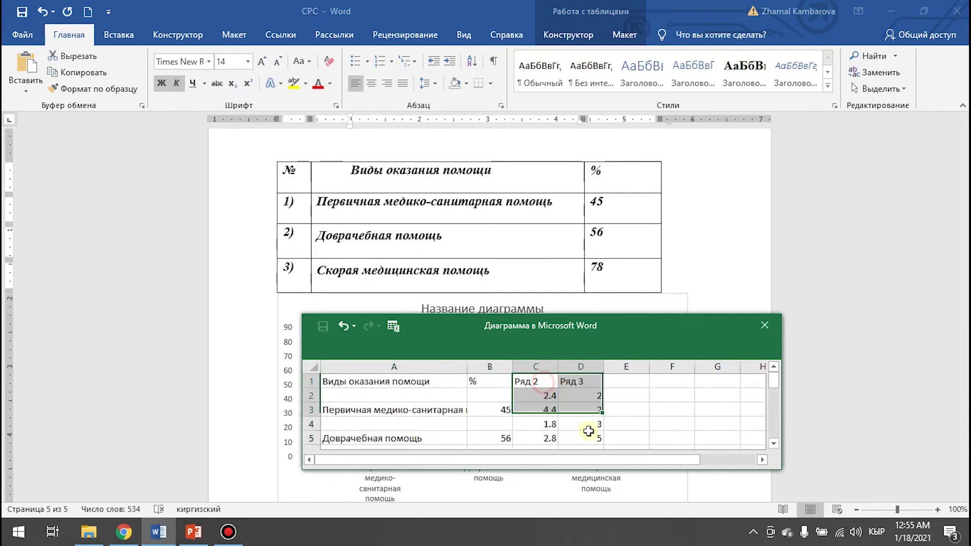
pyautogui.rightClick(574, 413)
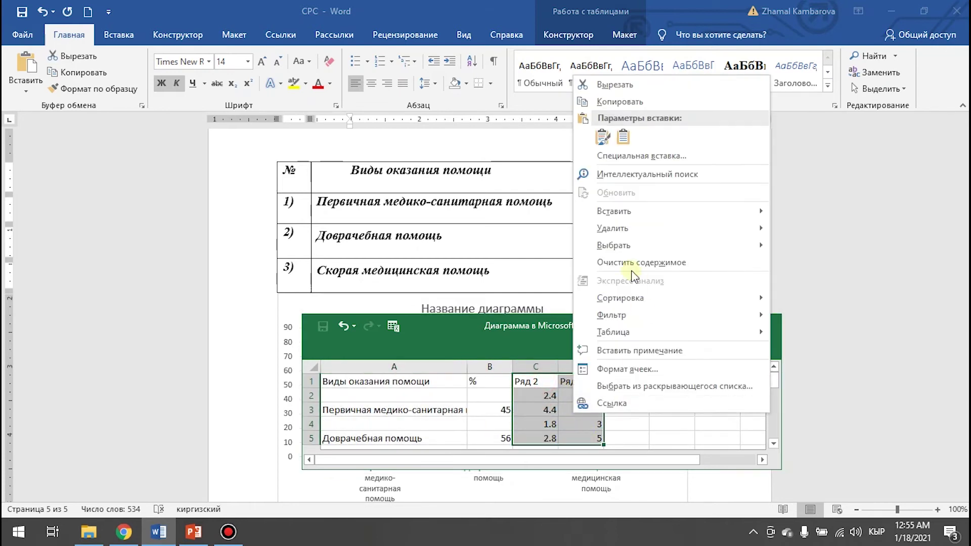
pyautogui.click(821, 232)
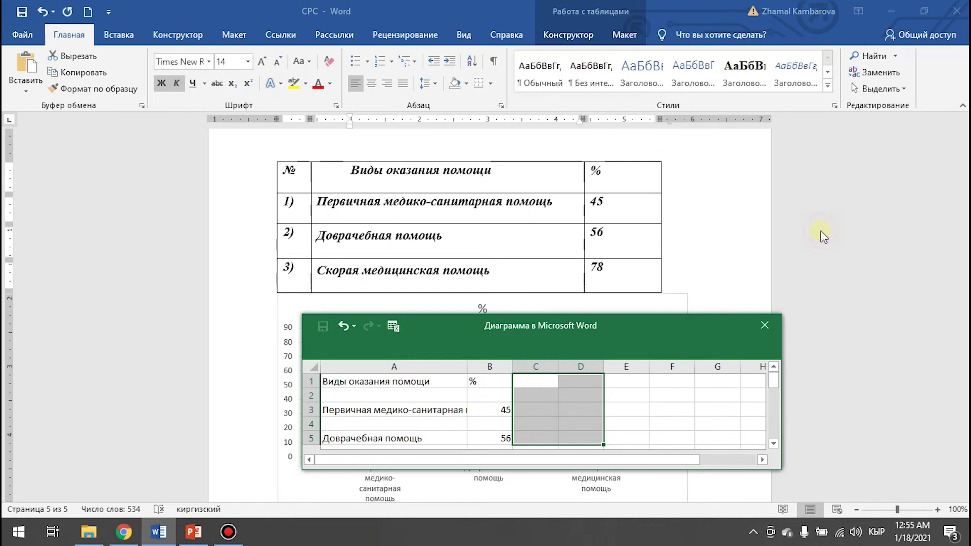
pyautogui.scroll(-1, 597, 419)
pyautogui.scroll(-2, 570, 427)
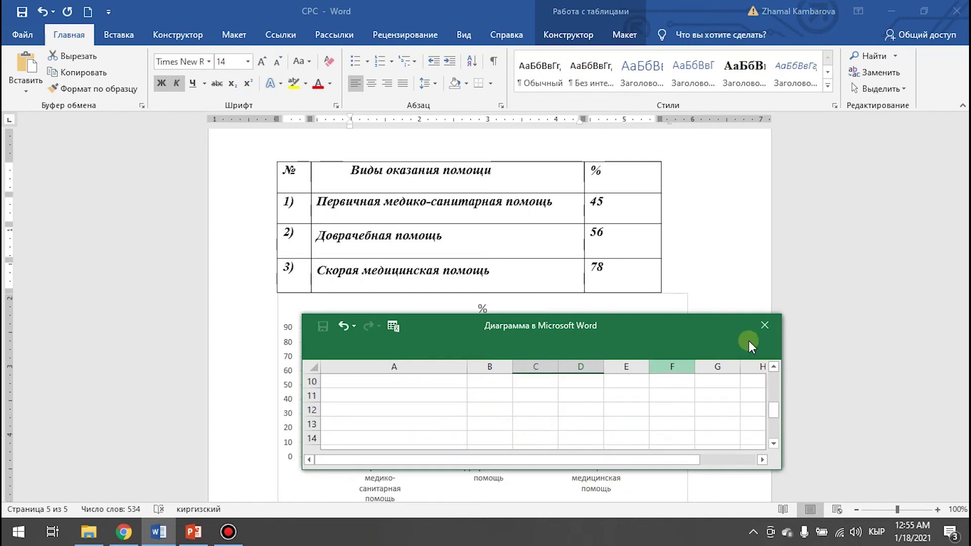
pyautogui.scroll(3, 389, 439)
pyautogui.click(766, 333)
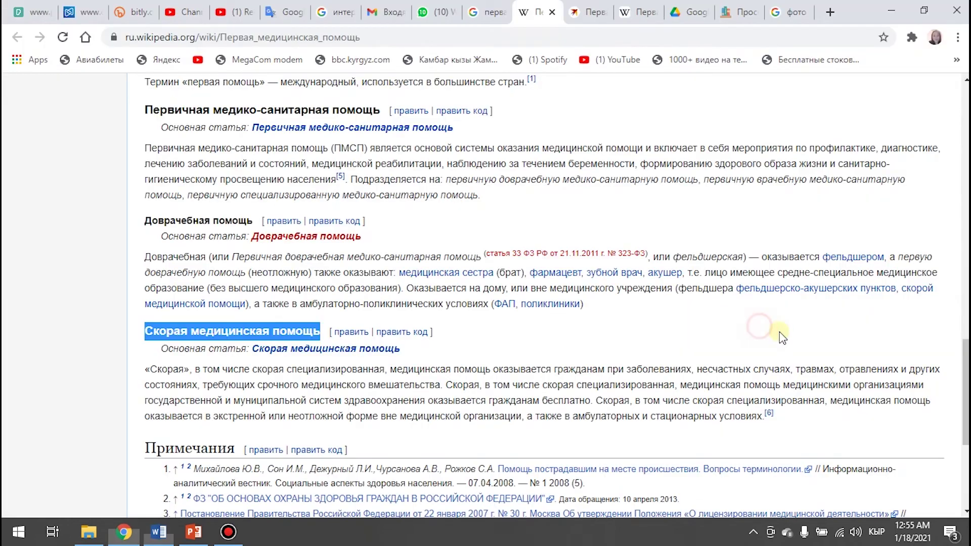
pyautogui.click(158, 532)
pyautogui.scroll(-2, 560, 407)
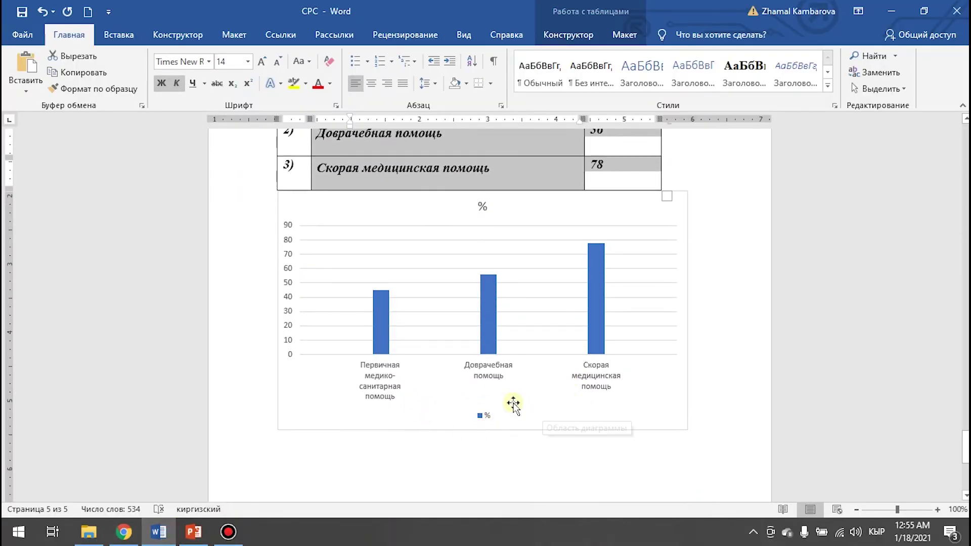
# Step: Replace the chart title '%' with the table header 'Виды оказания помощи' copied from the table
pyautogui.scroll(2, 517, 404)
pyautogui.scroll(2, 665, 403)
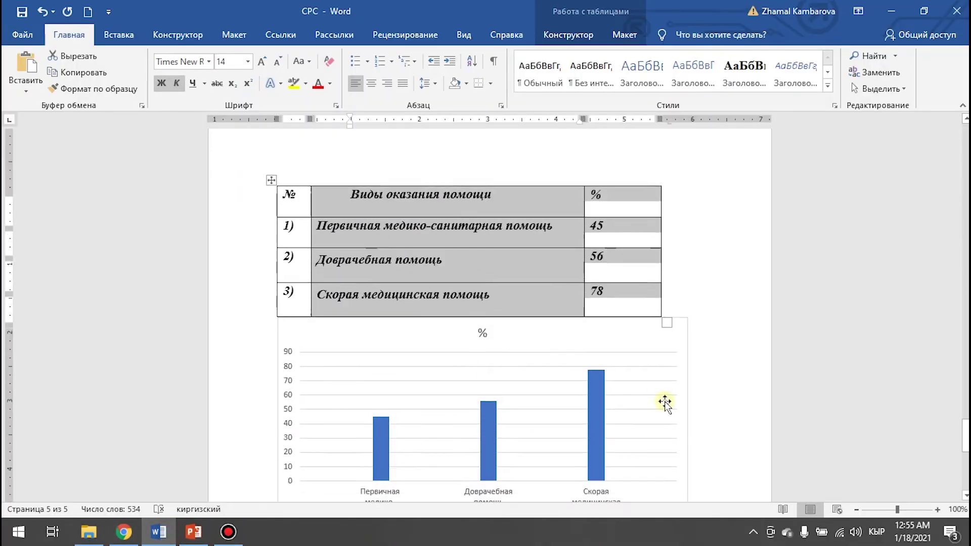
pyautogui.click(468, 359)
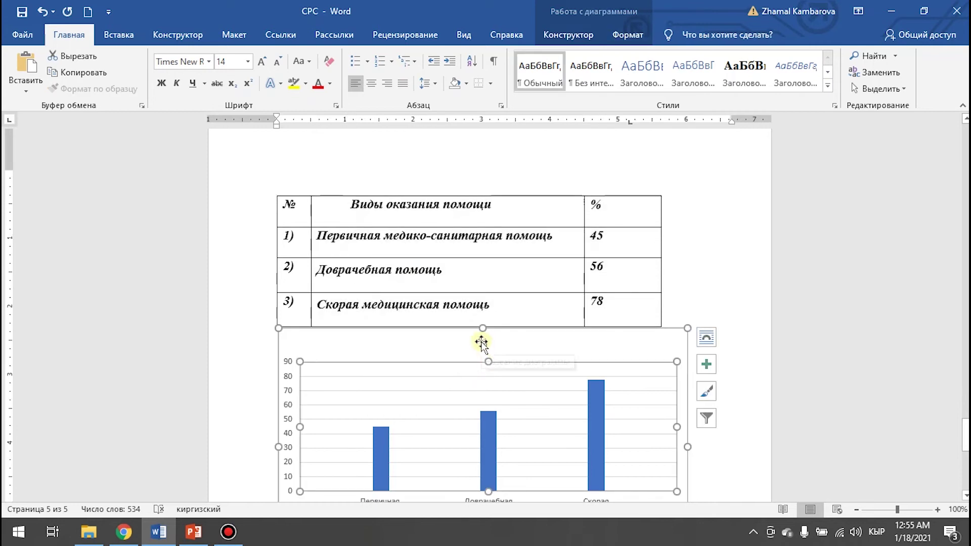
pyautogui.moveTo(348, 205); pyautogui.dragTo(513, 218)
pyautogui.hotkey('ctrl', 'c')
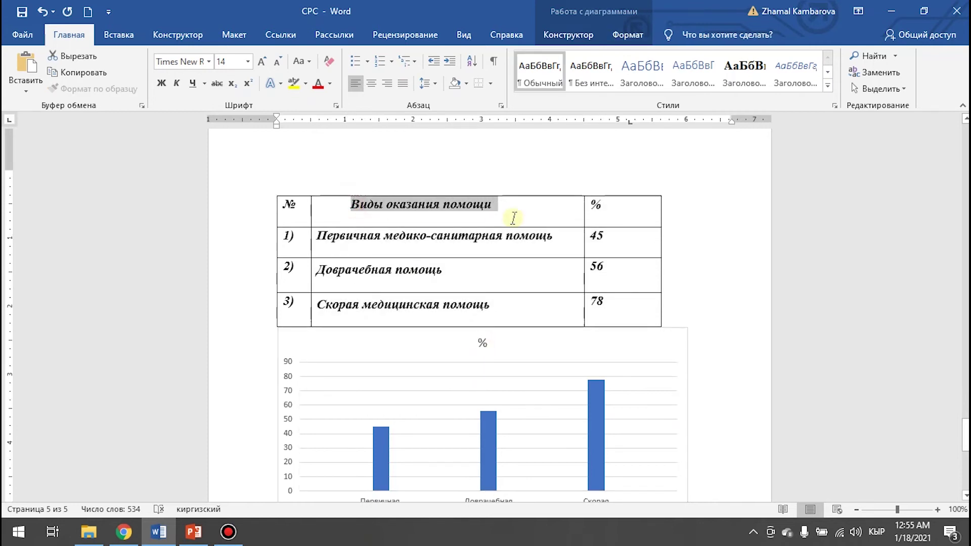
pyautogui.click(486, 344)
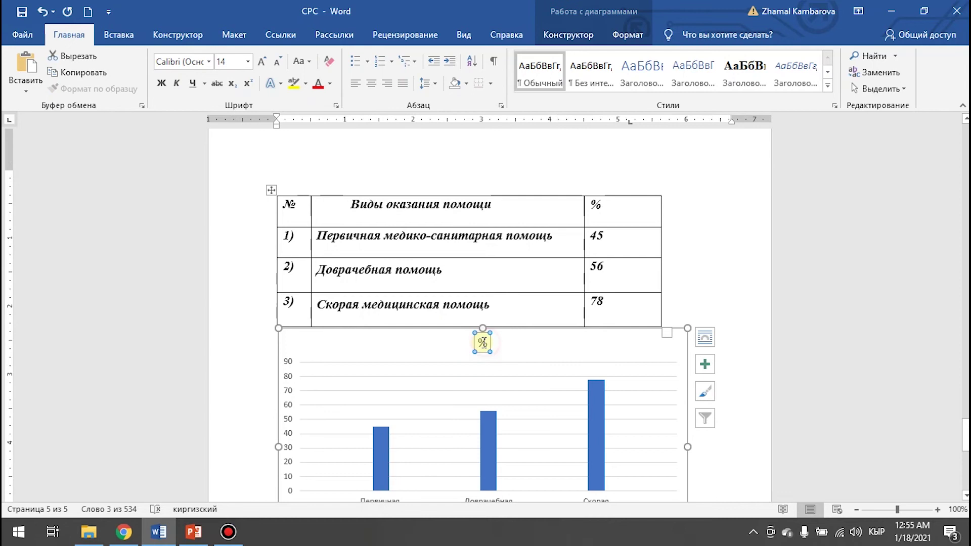
pyautogui.scroll(-3, 490, 348)
pyautogui.hotkey('ctrl', 'v')
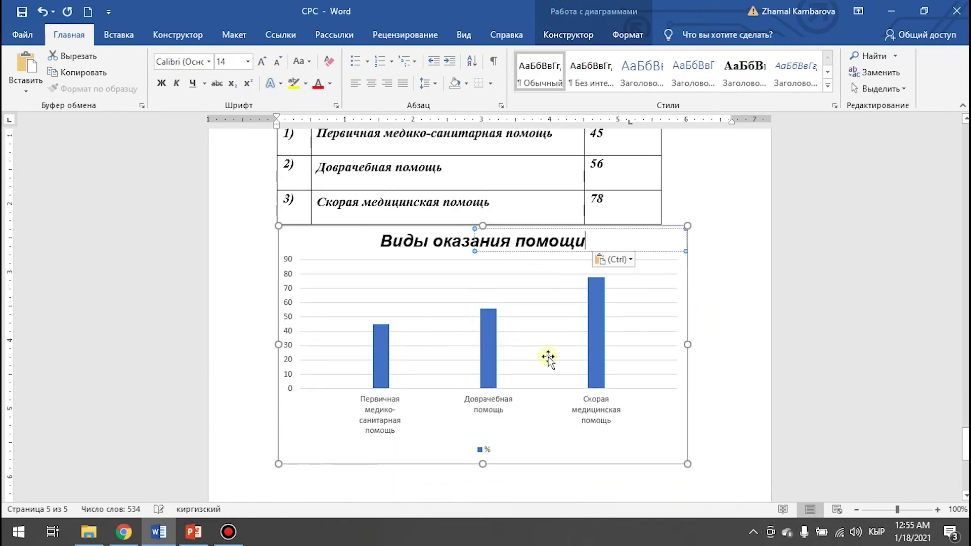
pyautogui.scroll(1, 622, 364)
pyautogui.scroll(-1, 671, 399)
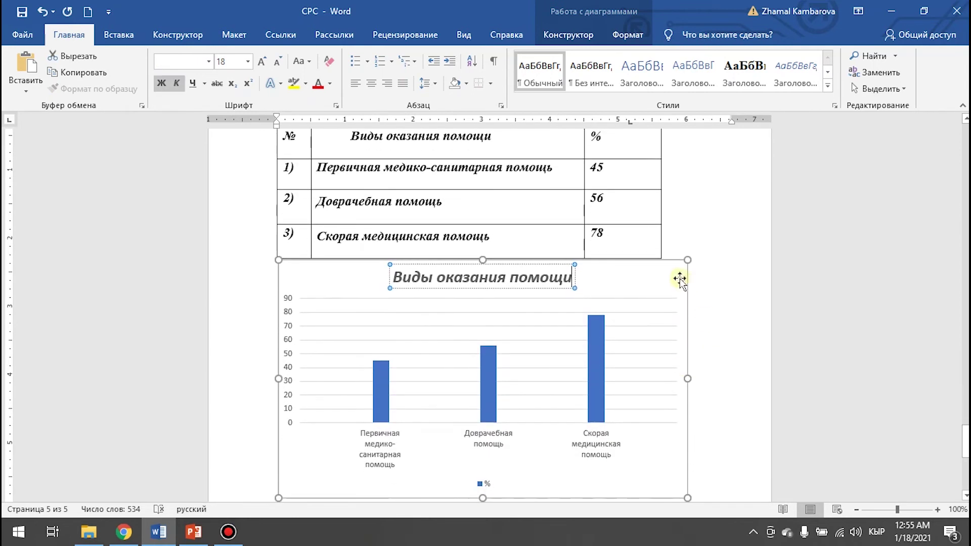
pyautogui.click(659, 309)
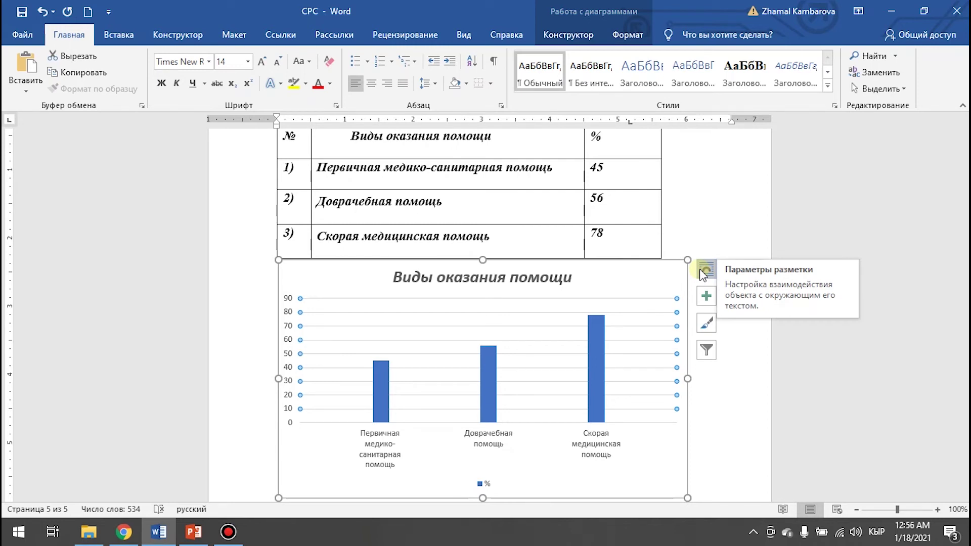
pyautogui.click(706, 297)
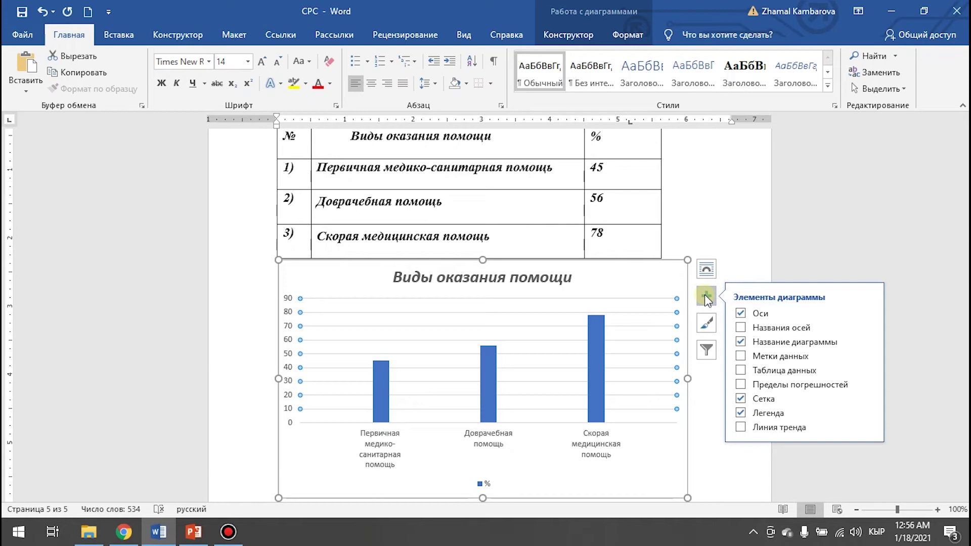
# Step: Turn on Data Labels and a linear Trendline in the chart elements
pyautogui.click(740, 358)
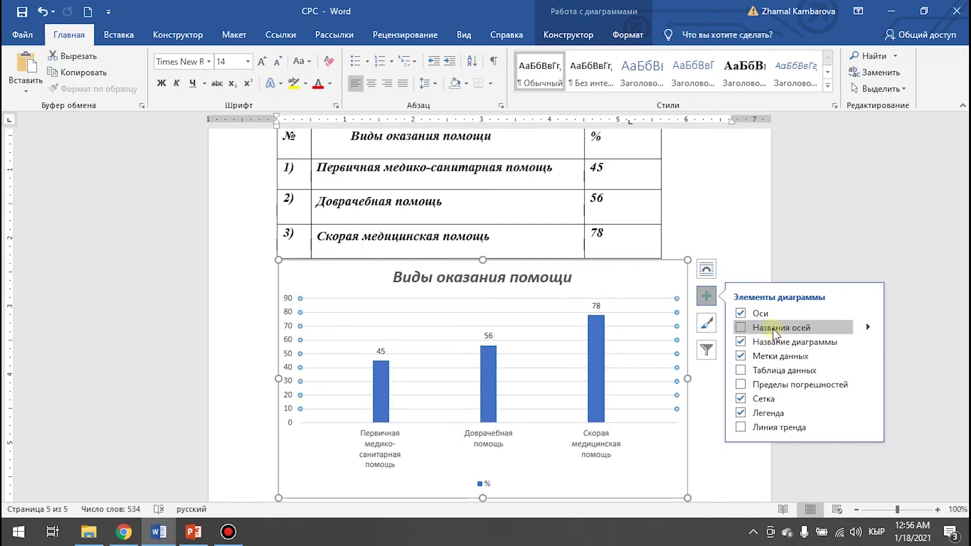
pyautogui.click(762, 426)
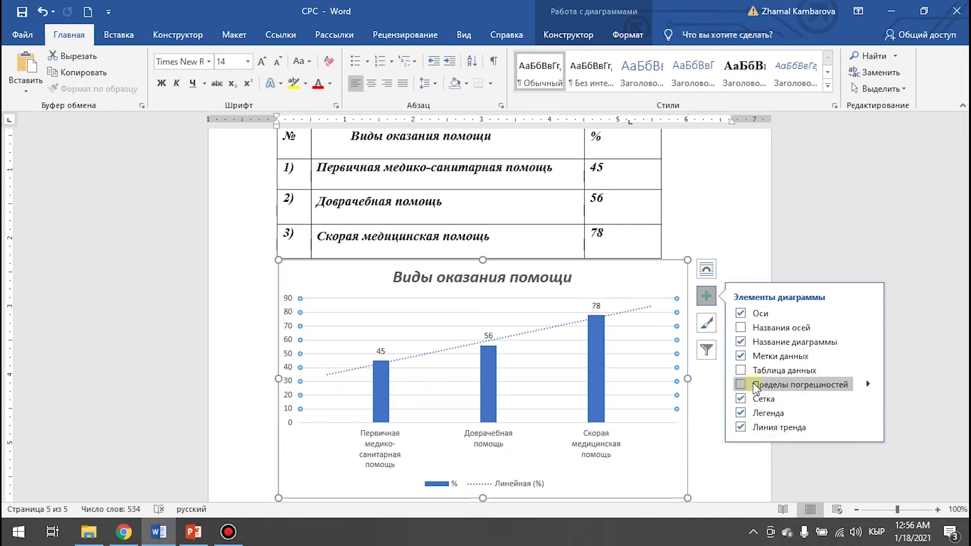
pyautogui.click(707, 323)
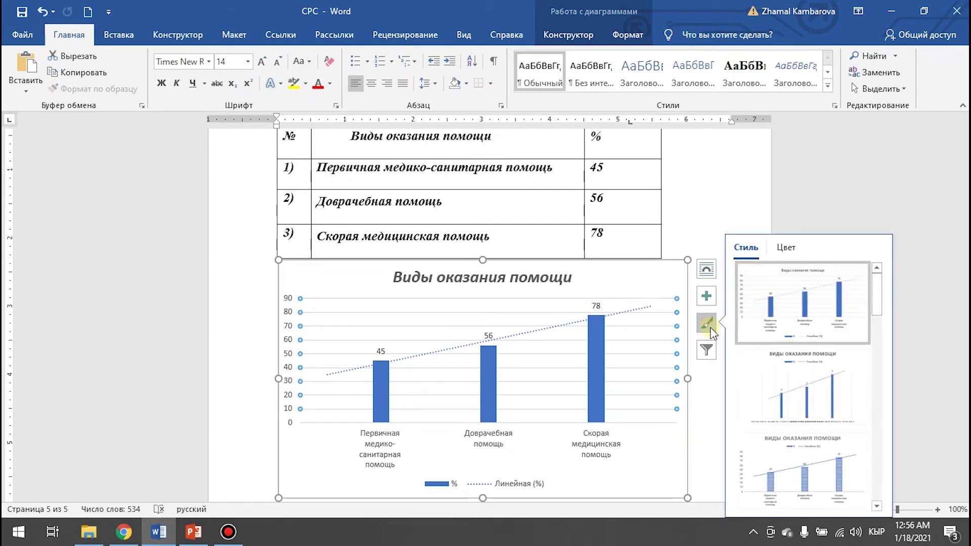
# Step: Apply the orange colour palette and a hatched-background chart style to the chart
pyautogui.click(789, 249)
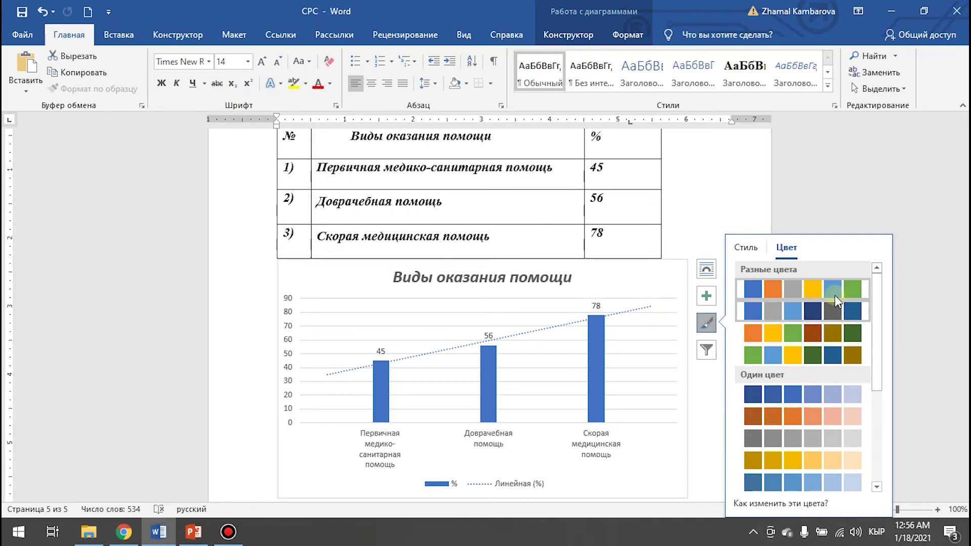
pyautogui.click(792, 404)
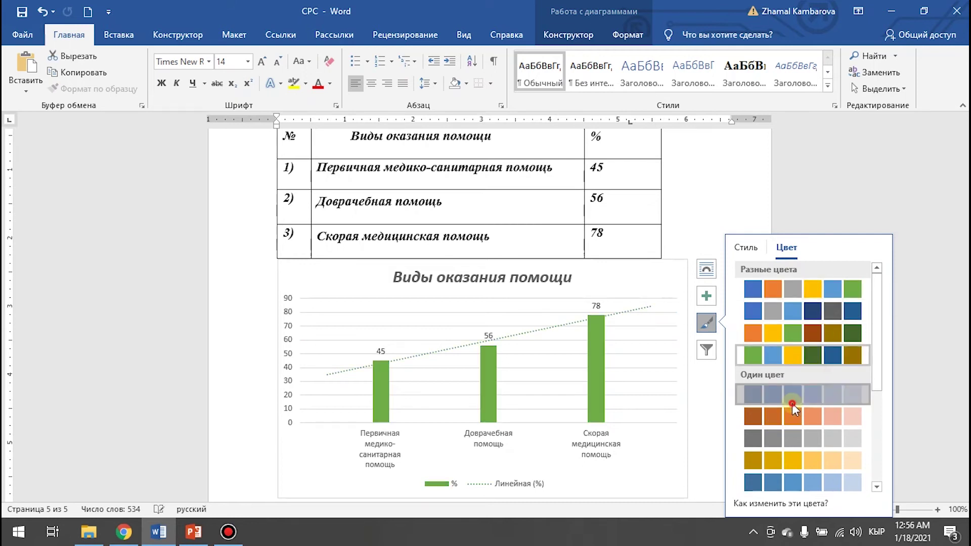
pyautogui.click(793, 336)
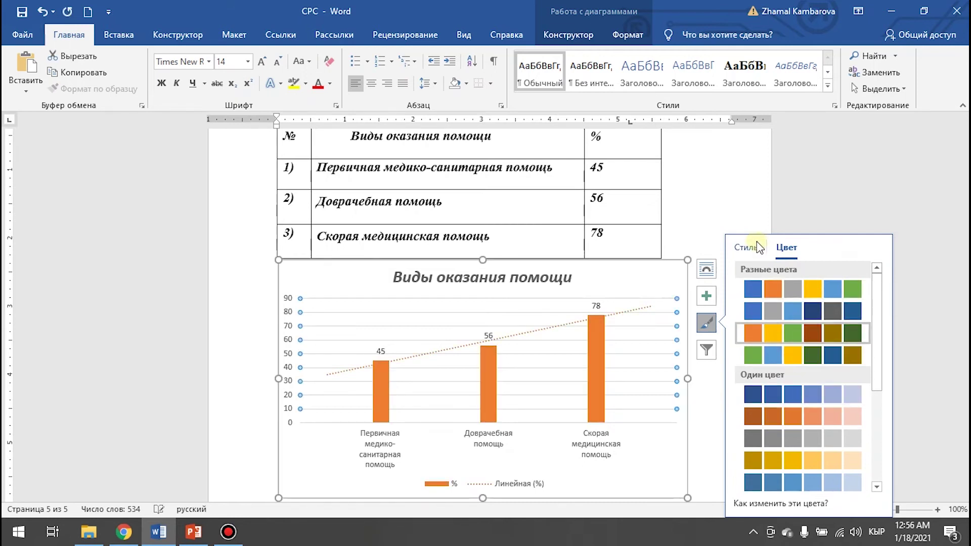
pyautogui.click(758, 247)
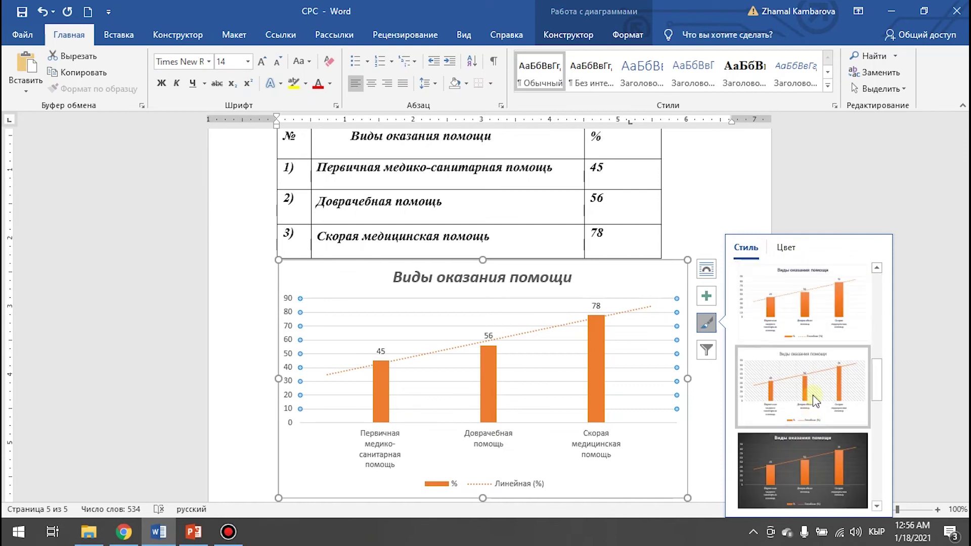
pyautogui.click(812, 396)
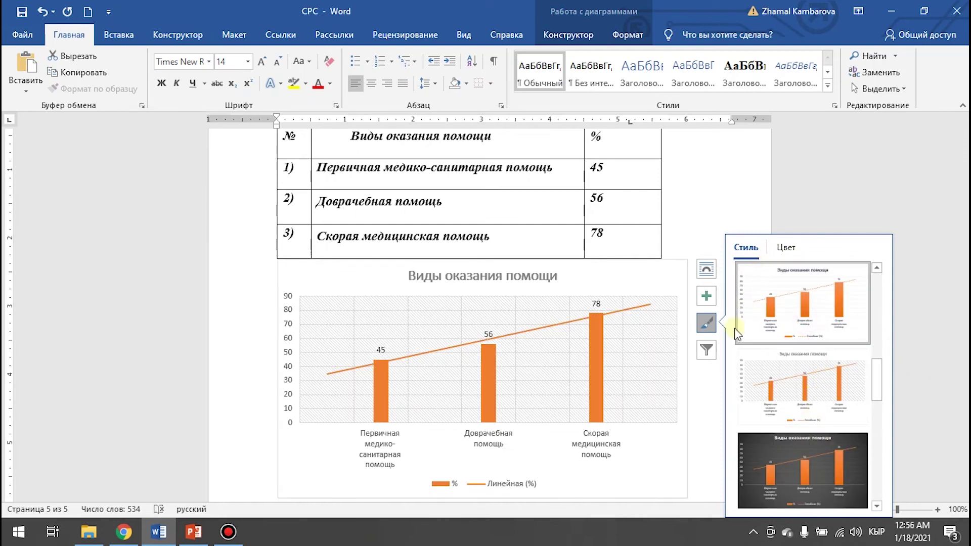
pyautogui.click(707, 350)
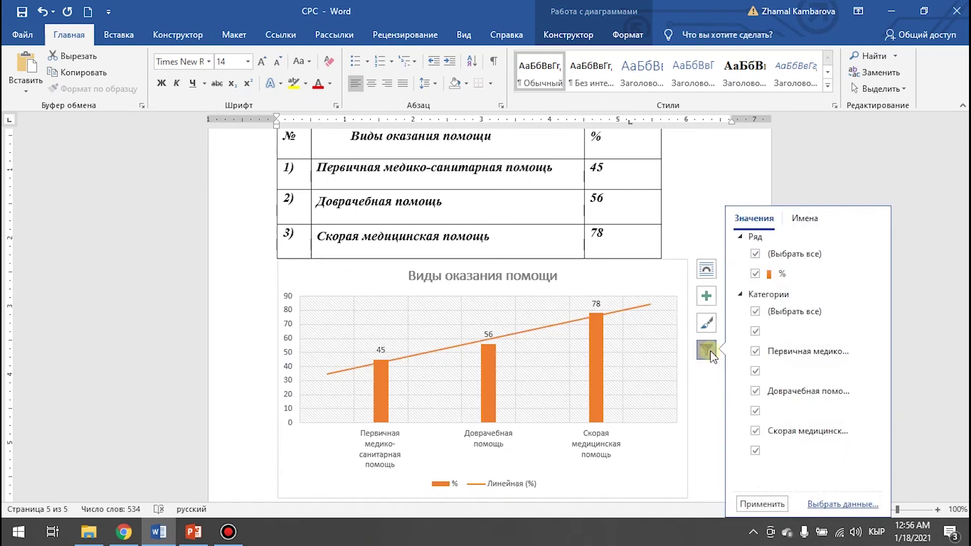
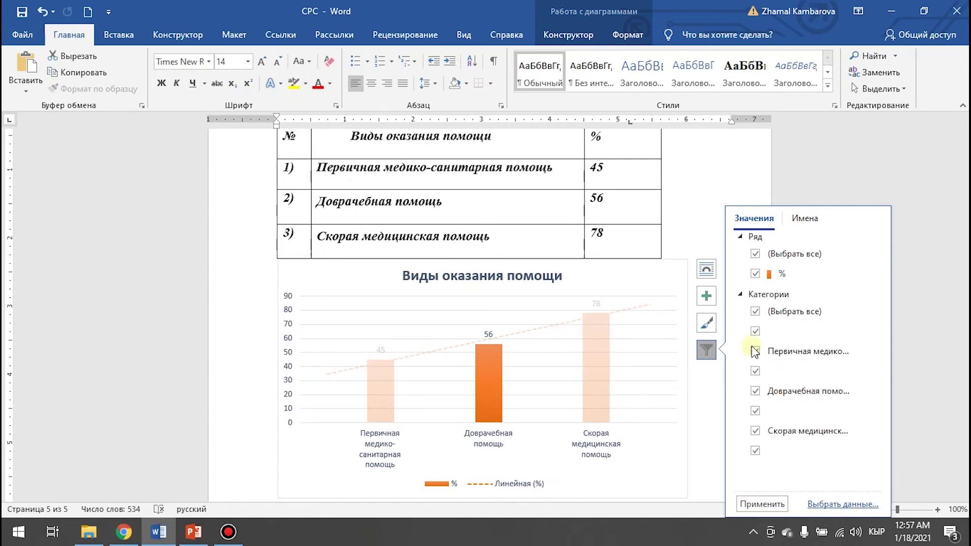
# Step: Close the bar chart's filter pane and place the cursor below the bar chart
pyautogui.click(703, 223)
pyautogui.scroll(-5, 644, 375)
pyautogui.scroll(-1, 470, 411)
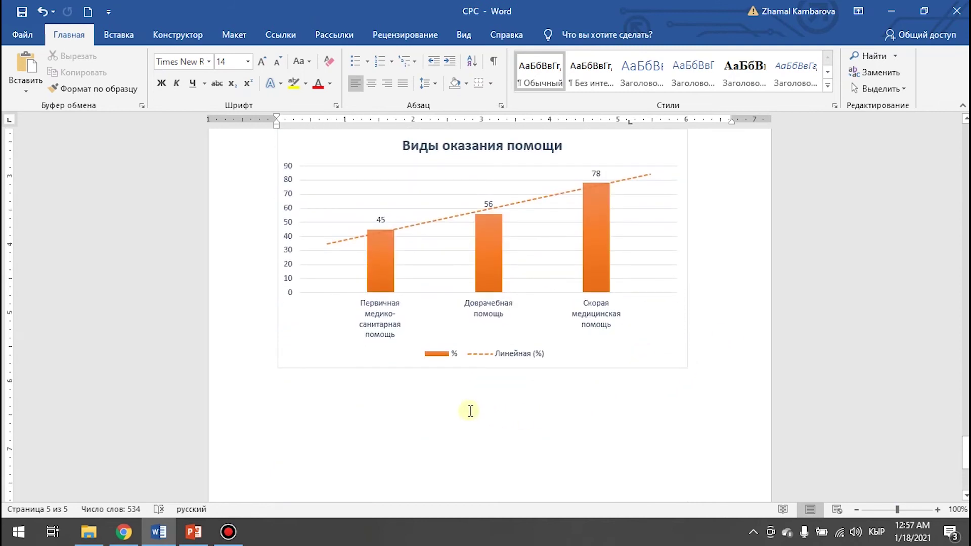
pyautogui.click(405, 387)
pyautogui.click(466, 397)
pyautogui.scroll(4, 456, 393)
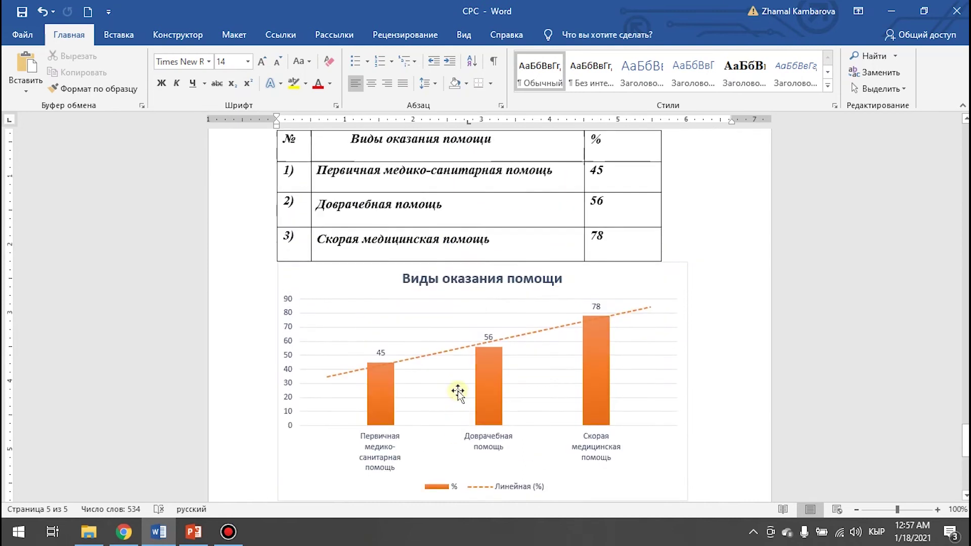
pyautogui.click(118, 34)
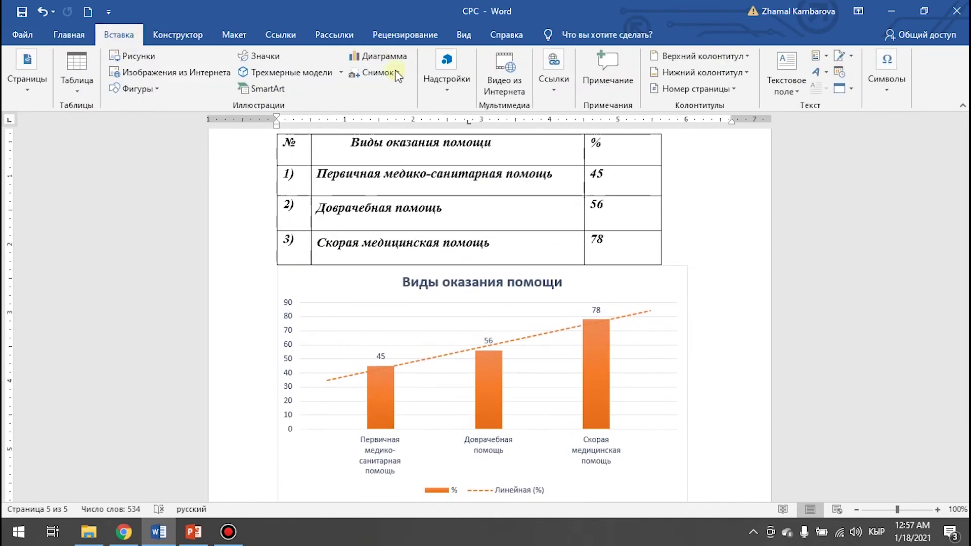
# Step: Insert a default pie chart below the bar chart
pyautogui.click(404, 64)
pyautogui.click(316, 172)
pyautogui.moveTo(412, 105)
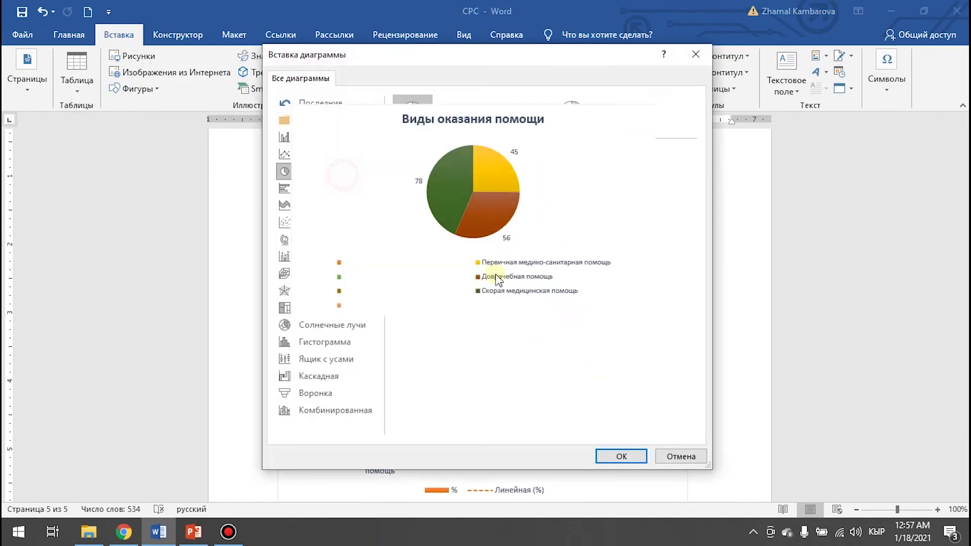
pyautogui.press('Return')
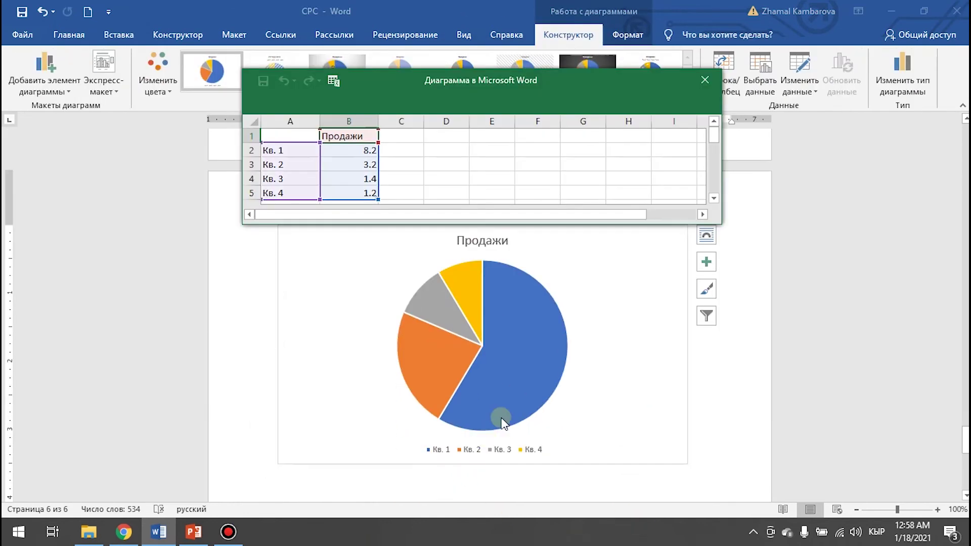
pyautogui.scroll(4, 521, 373)
pyautogui.scroll(3, 518, 369)
pyautogui.scroll(5, 517, 367)
pyautogui.scroll(4, 445, 379)
pyautogui.scroll(-2, 304, 392)
# Step: Copy the help-types table into the pie chart's data sheet starting at cell A1, then close the sheet
pyautogui.moveTo(340, 345)
pyautogui.mouseDown()
pyautogui.moveTo(618, 380)
pyautogui.moveTo(618, 435)
pyautogui.mouseUp()
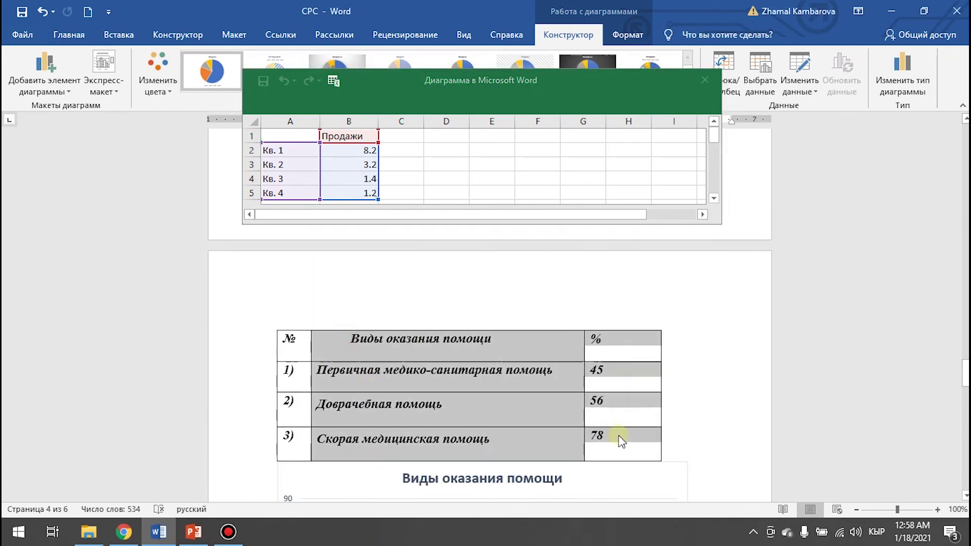
pyautogui.click(290, 121)
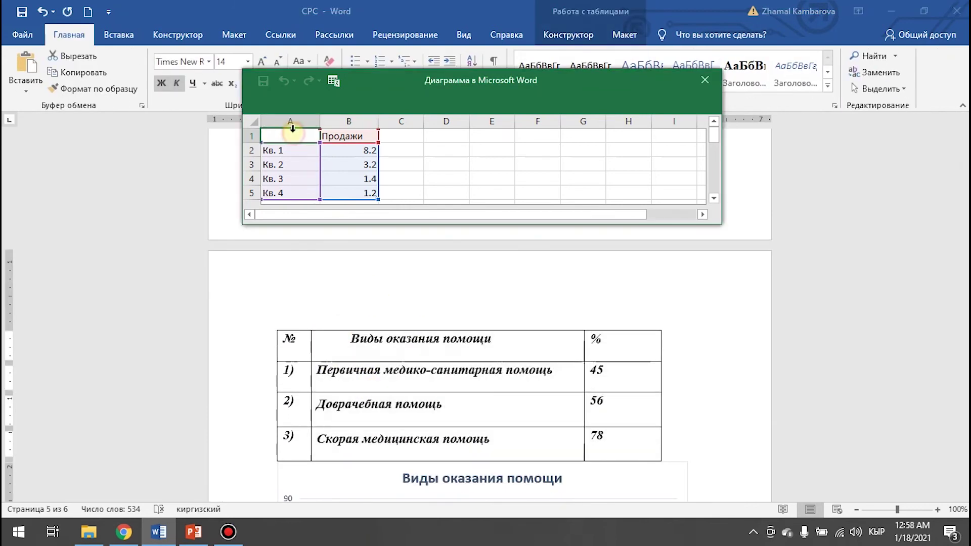
pyautogui.rightClick(293, 132)
pyautogui.click(344, 194)
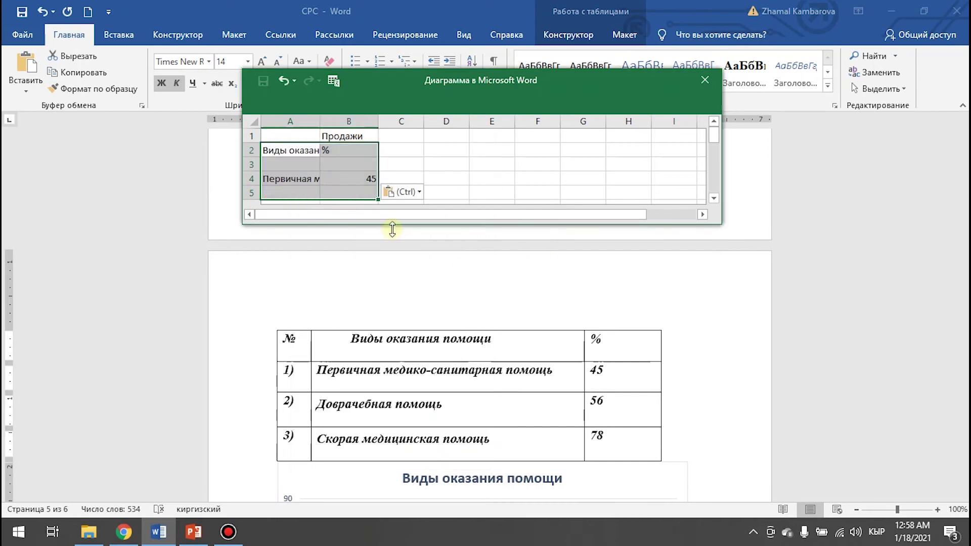
pyautogui.hotkey('ctrl', 'z')
pyautogui.rightClick(286, 136)
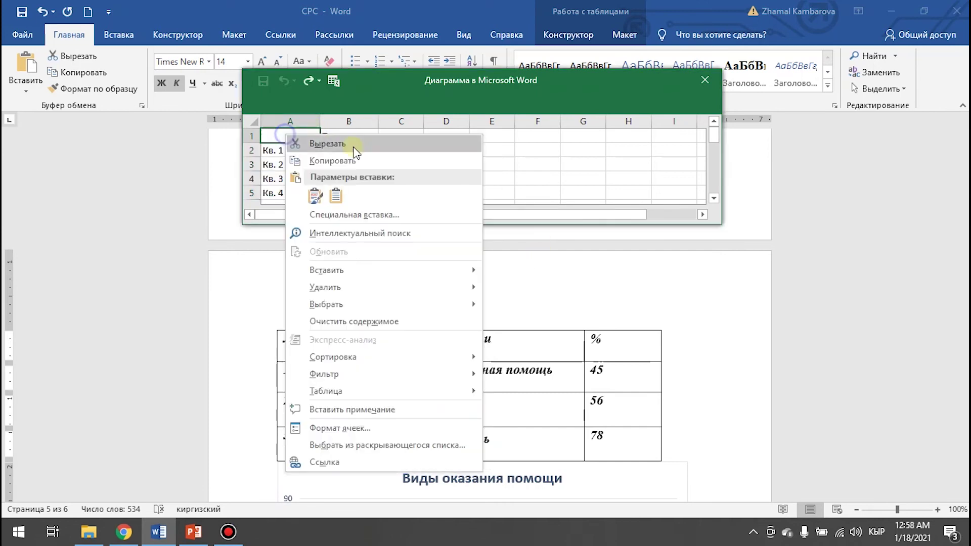
pyautogui.click(339, 196)
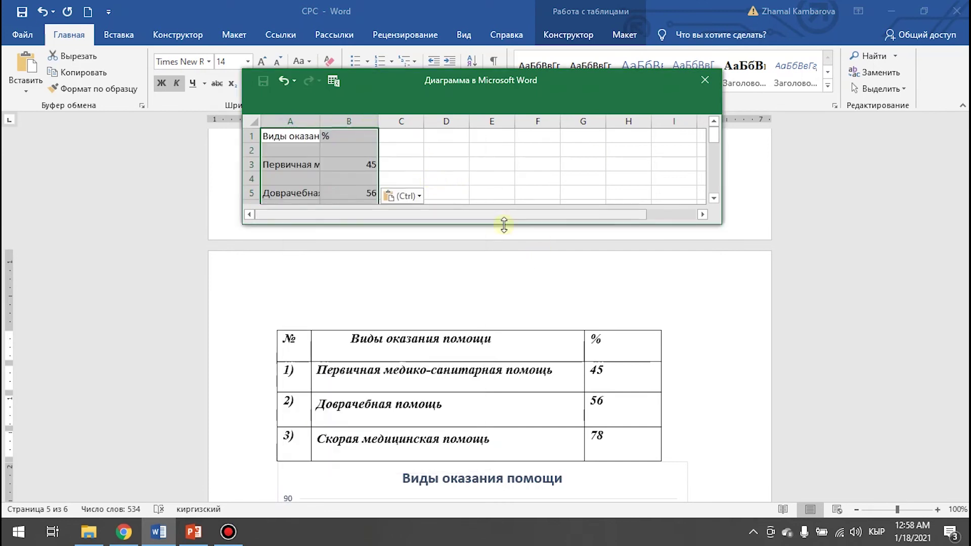
pyautogui.click(697, 83)
pyautogui.scroll(-5, 485, 303)
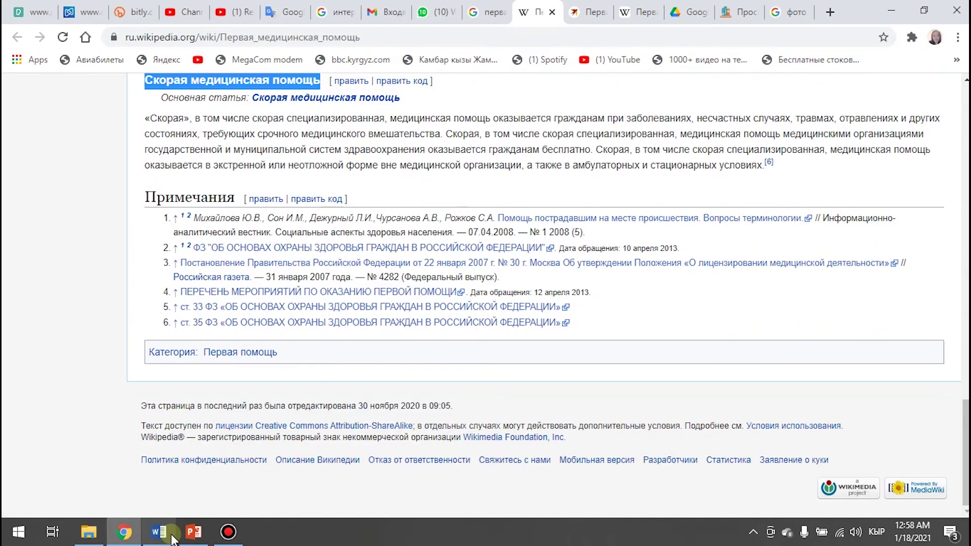
pyautogui.click(158, 531)
# Step: Check the new pie chart, then select the bar chart's title 'Виды оказания помощи'
pyautogui.scroll(-4, 562, 395)
pyautogui.scroll(-9, 555, 407)
pyautogui.scroll(-7, 555, 408)
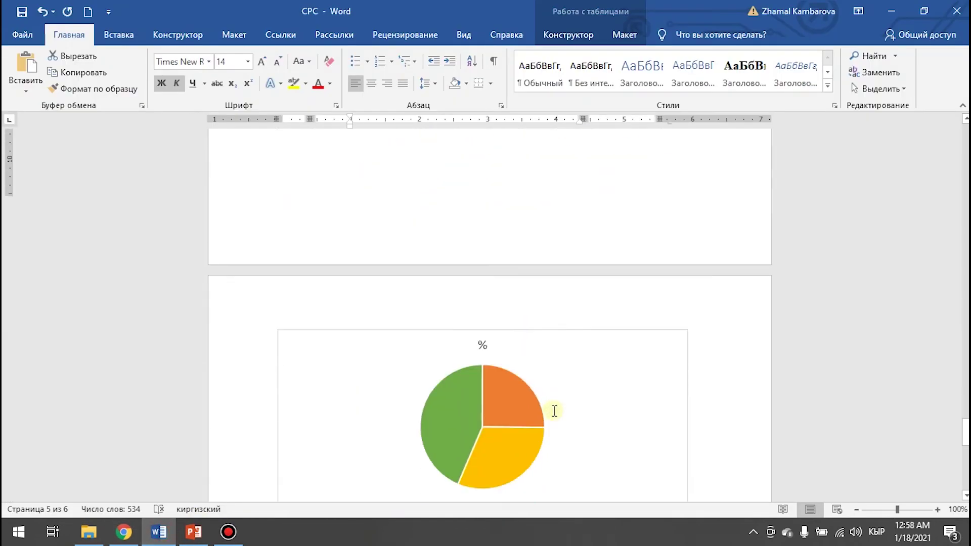
pyautogui.scroll(-5, 490, 249)
pyautogui.click(490, 249)
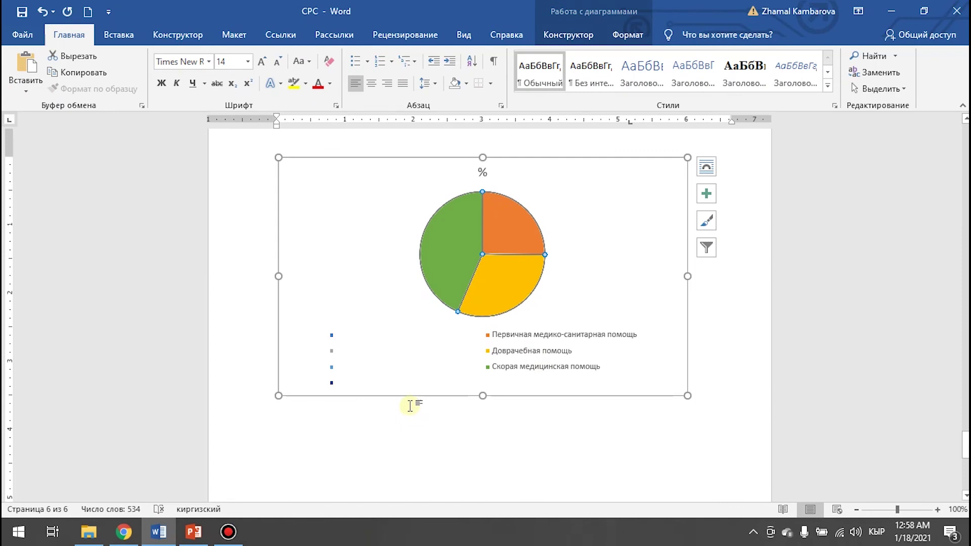
pyautogui.scroll(3, 557, 312)
pyautogui.scroll(8, 557, 313)
pyautogui.scroll(8, 557, 313)
pyautogui.scroll(3, 499, 292)
pyautogui.click(405, 272)
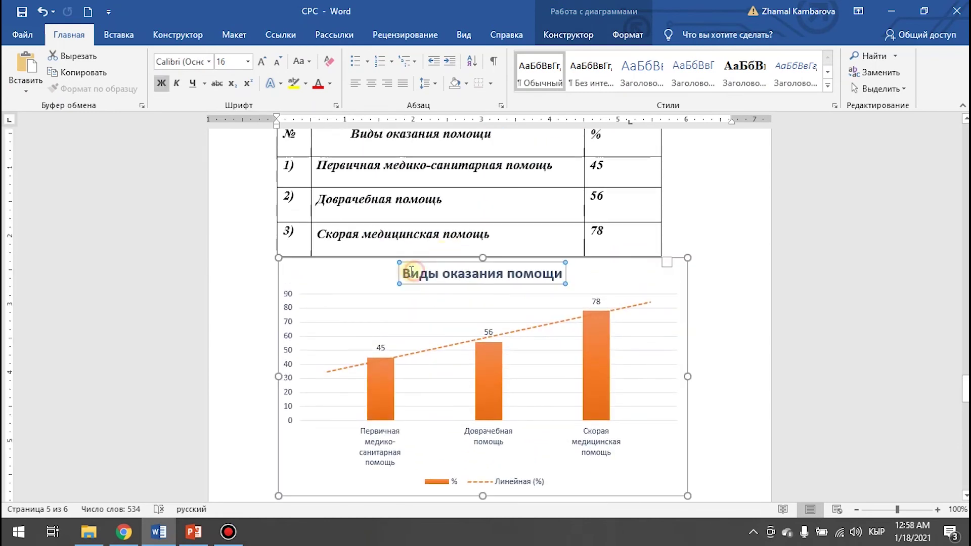
# Step: Replace the pie chart's '%' title with the copied 'Виды оказания помощи'
pyautogui.moveTo(406, 271); pyautogui.dragTo(562, 273)
pyautogui.hotkey('ctrl', 'c')
pyautogui.scroll(-3, 455, 407)
pyautogui.scroll(-3, 453, 427)
pyautogui.scroll(-8, 453, 427)
pyautogui.scroll(2, 475, 211)
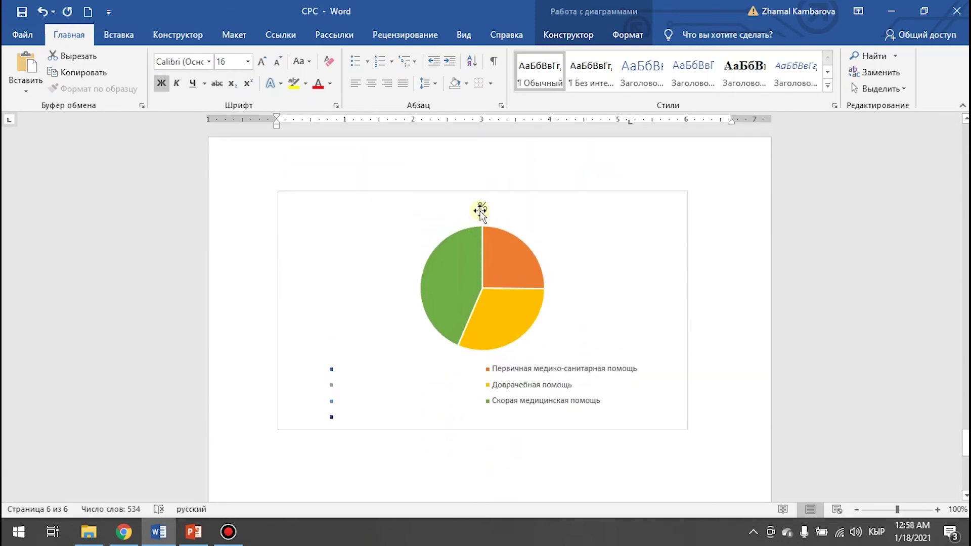
pyautogui.click(483, 204)
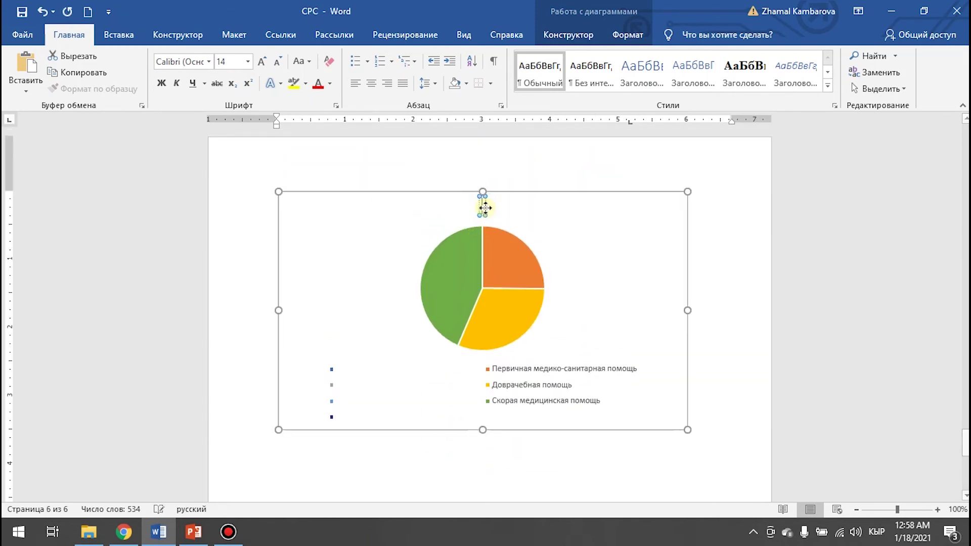
pyautogui.hotkey('ctrl', 'v')
pyautogui.click(657, 312)
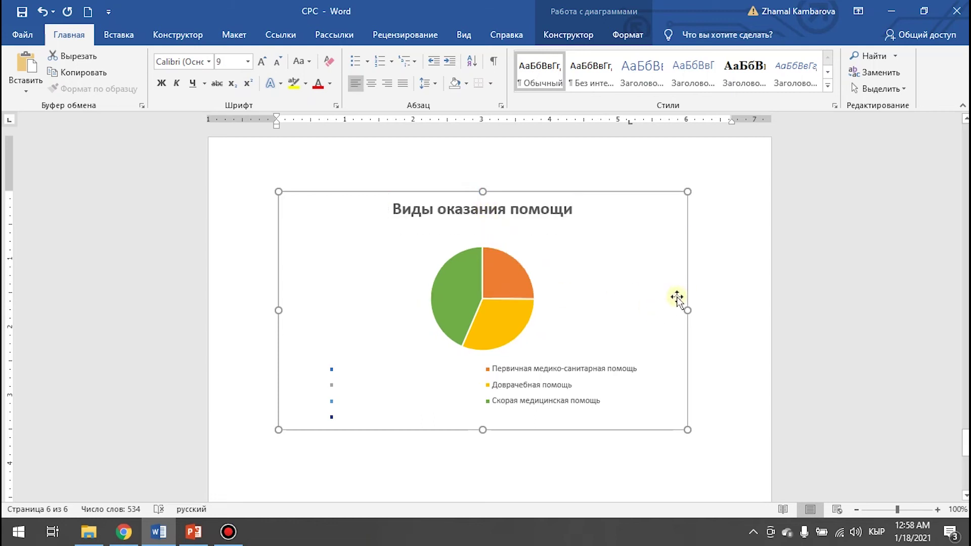
pyautogui.click(704, 276)
pyautogui.click(683, 208)
# Step: Turn on data labels so the pie slices show 45, 56 and 78
pyautogui.scroll(1, 657, 323)
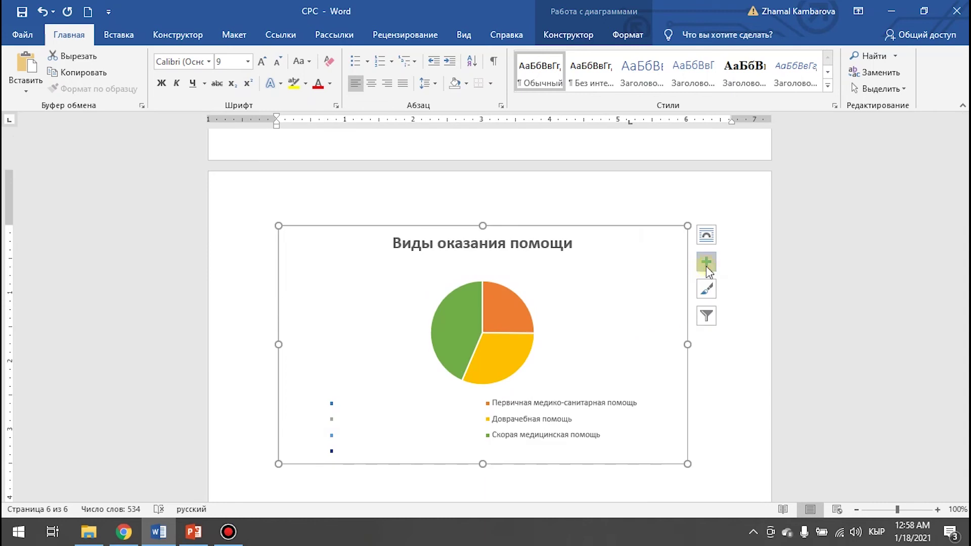
pyautogui.click(706, 263)
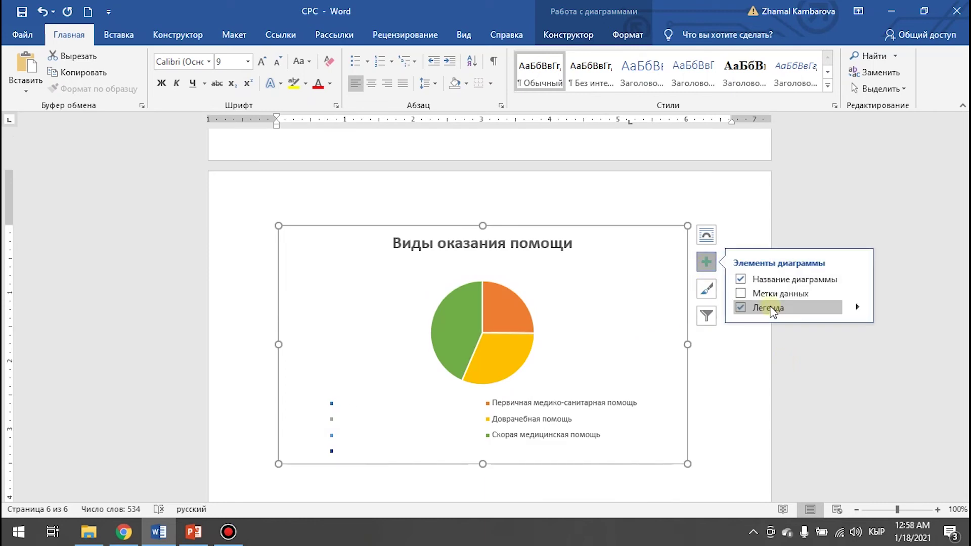
pyautogui.click(740, 293)
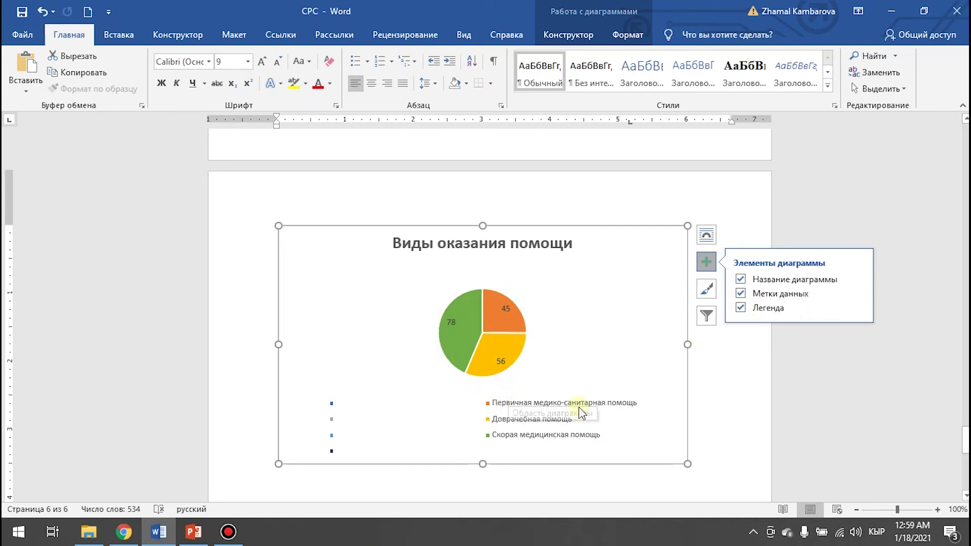
# Step: Recolour the pie chart with a blue single-colour palette
pyautogui.click(707, 289)
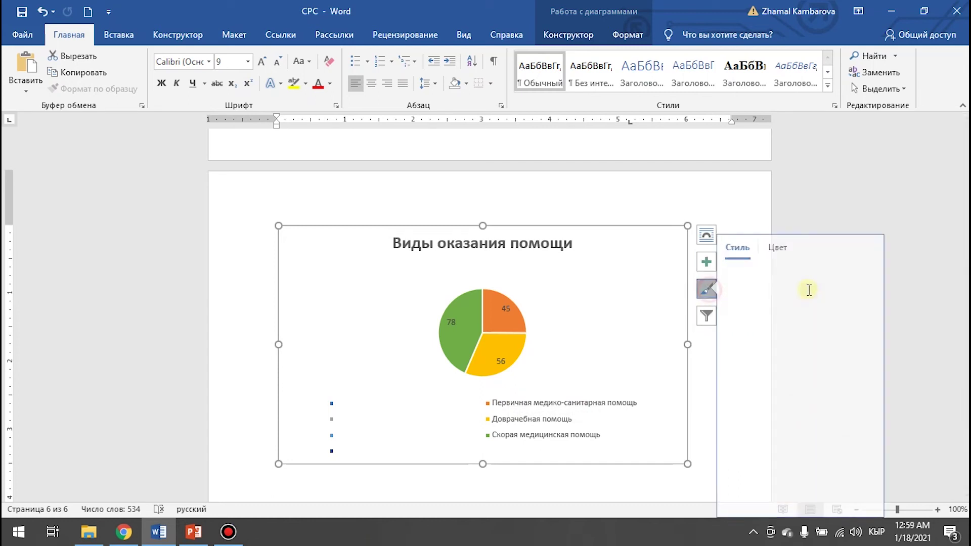
pyautogui.click(792, 247)
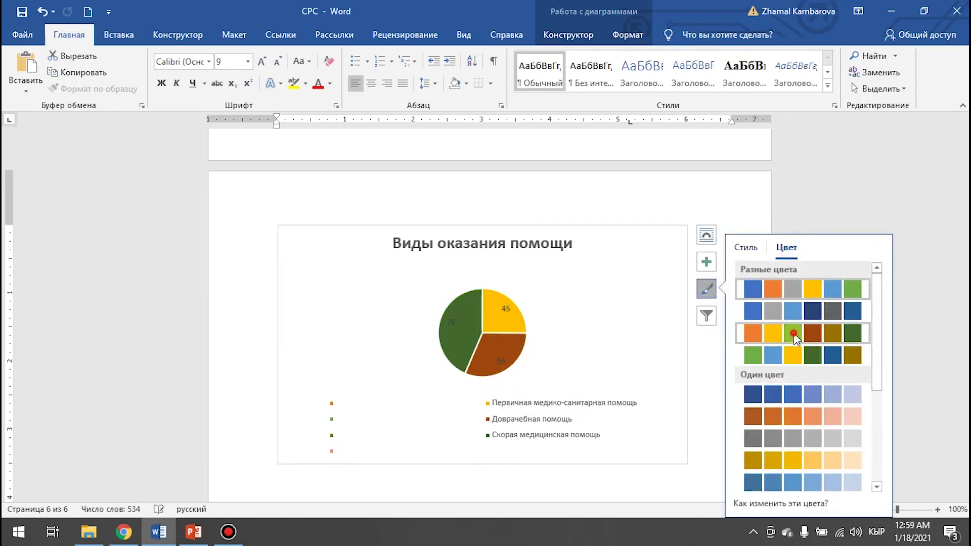
pyautogui.click(806, 414)
pyautogui.click(805, 397)
pyautogui.click(708, 316)
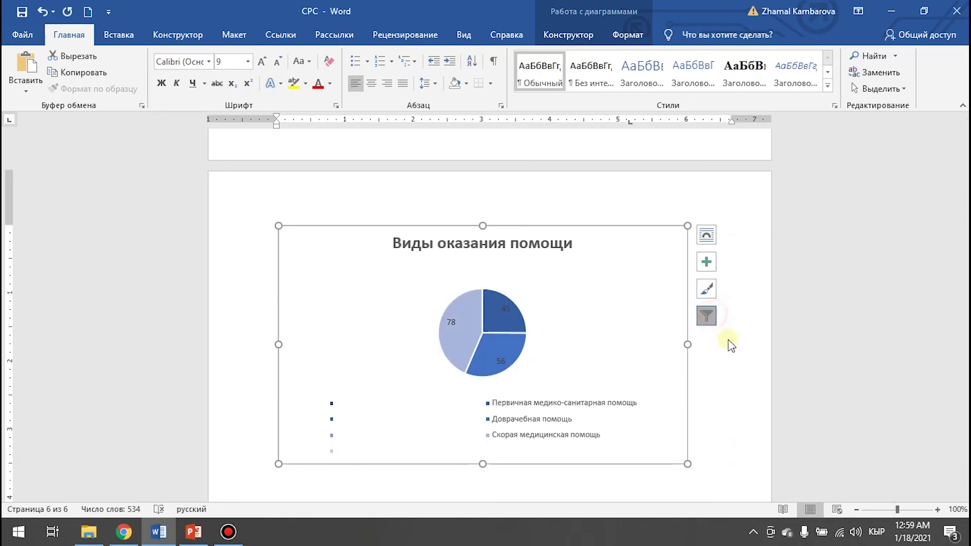
pyautogui.click(705, 318)
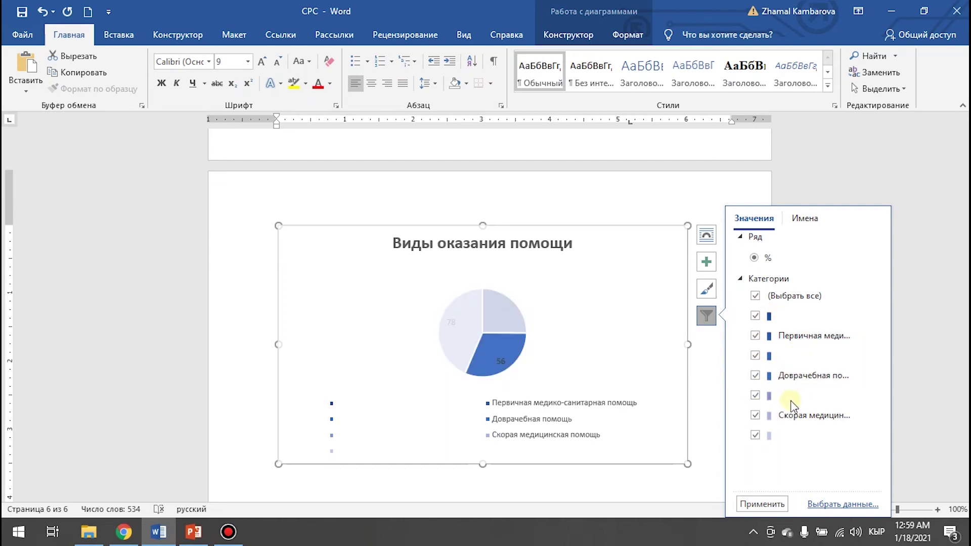
pyautogui.click(705, 363)
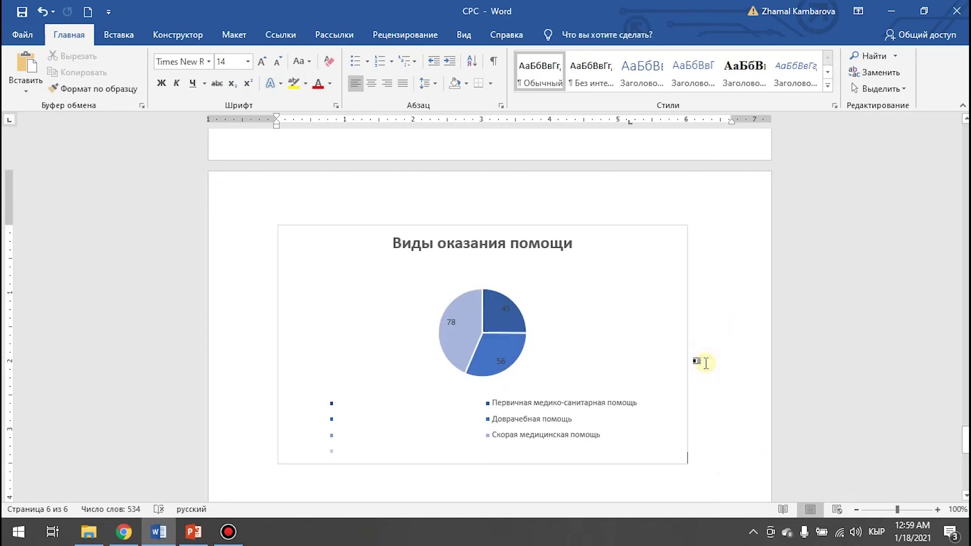
# Step: Set text wrapping on the pie chart and move it just below the bar chart
pyautogui.click(634, 321)
pyautogui.scroll(3, 633, 321)
pyautogui.scroll(-2, 627, 360)
pyautogui.click(706, 269)
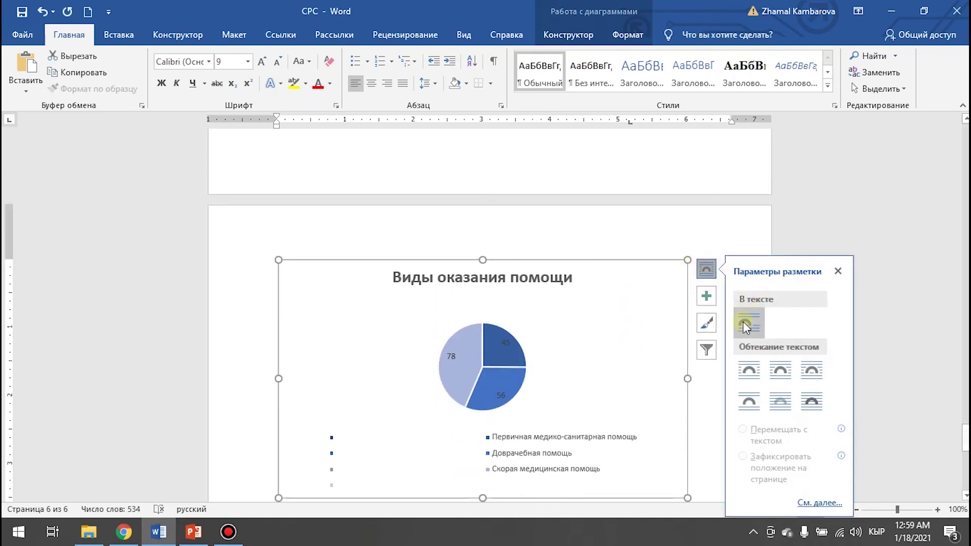
pyautogui.click(749, 371)
pyautogui.click(582, 291)
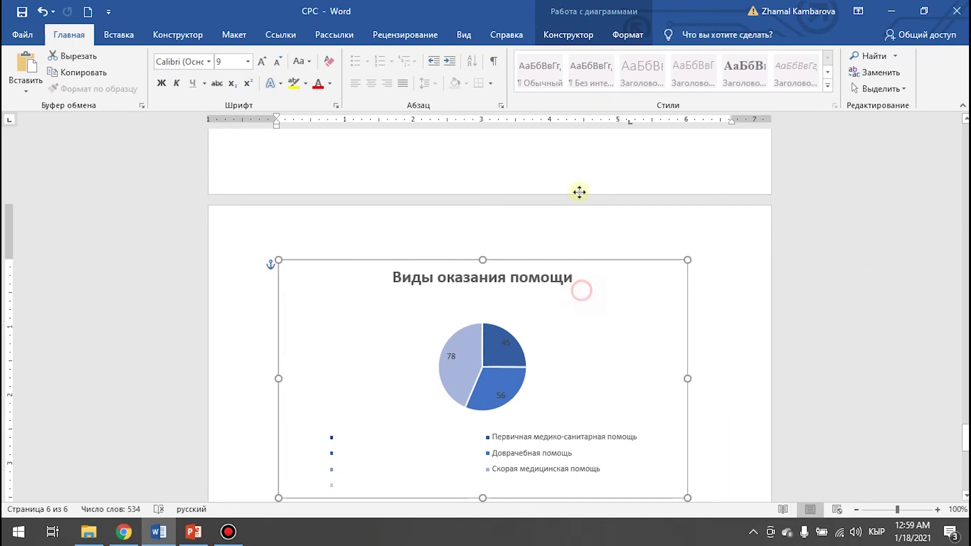
pyautogui.moveTo(580, 205); pyautogui.dragTo(585, 178)
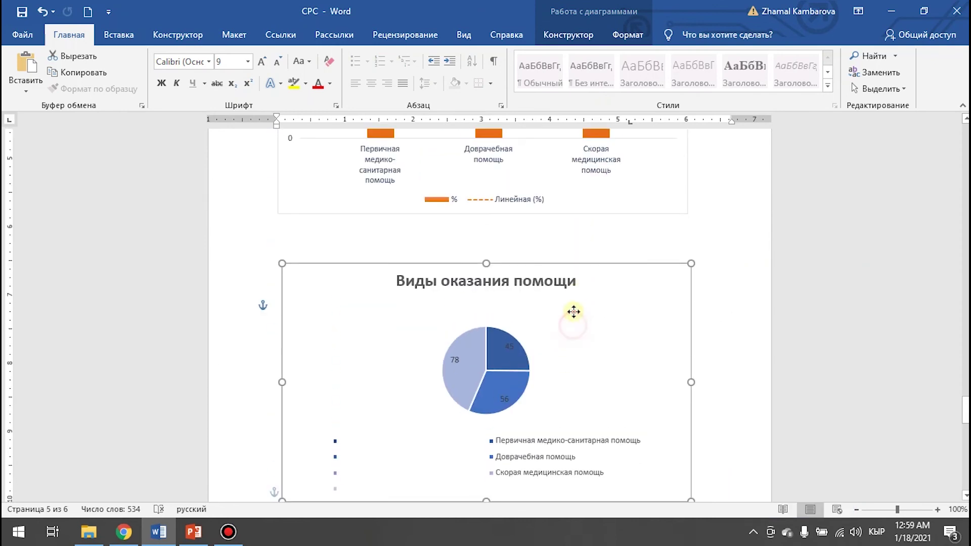
pyautogui.moveTo(573, 313); pyautogui.dragTo(575, 284)
pyautogui.scroll(3, 630, 365)
pyautogui.scroll(-10, 652, 440)
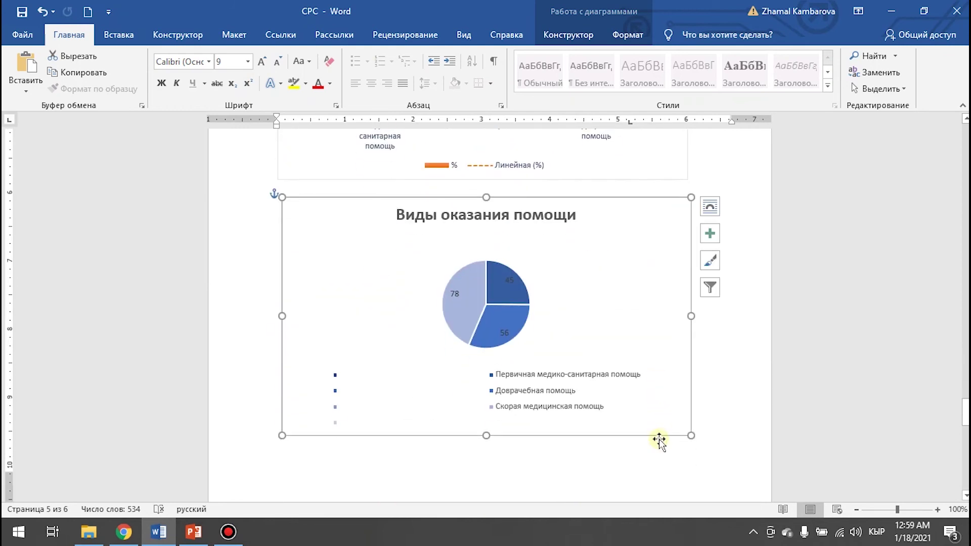
# Step: Look through the chart Design and Format ribbon options
pyautogui.click(537, 14)
pyautogui.click(627, 35)
pyautogui.click(571, 34)
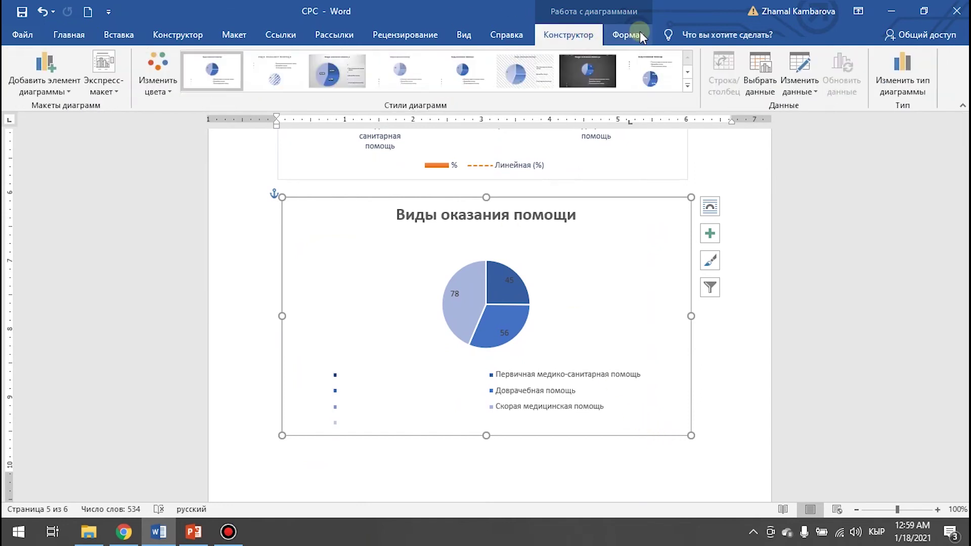
pyautogui.click(625, 34)
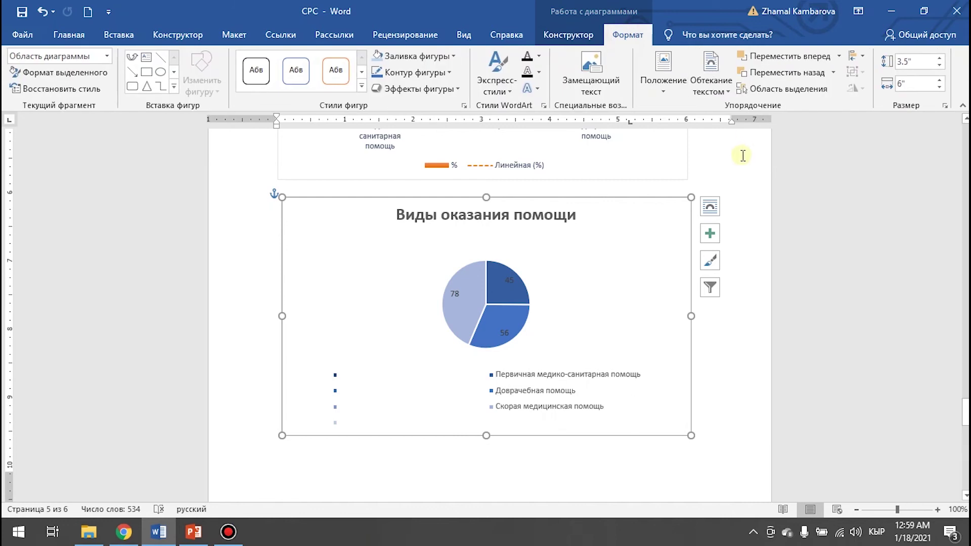
pyautogui.click(568, 34)
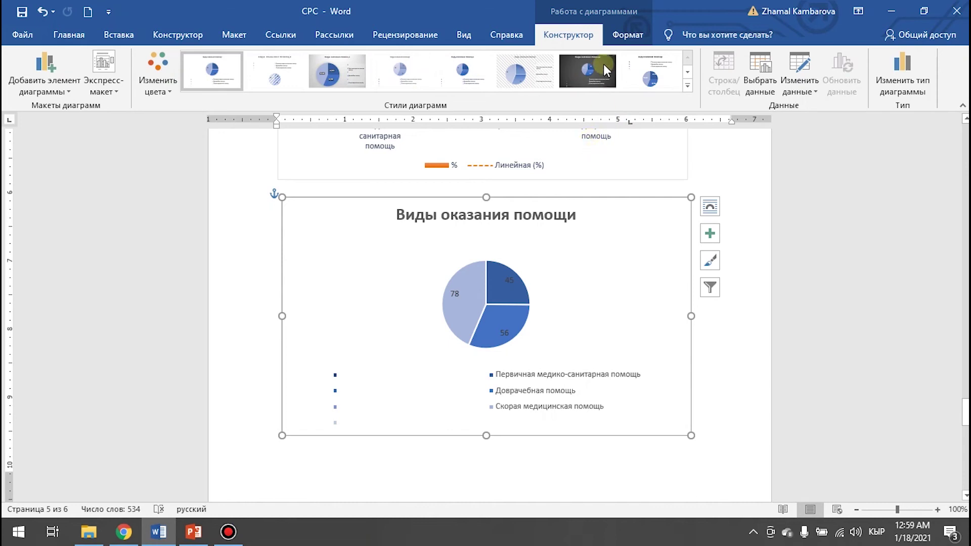
pyautogui.click(628, 34)
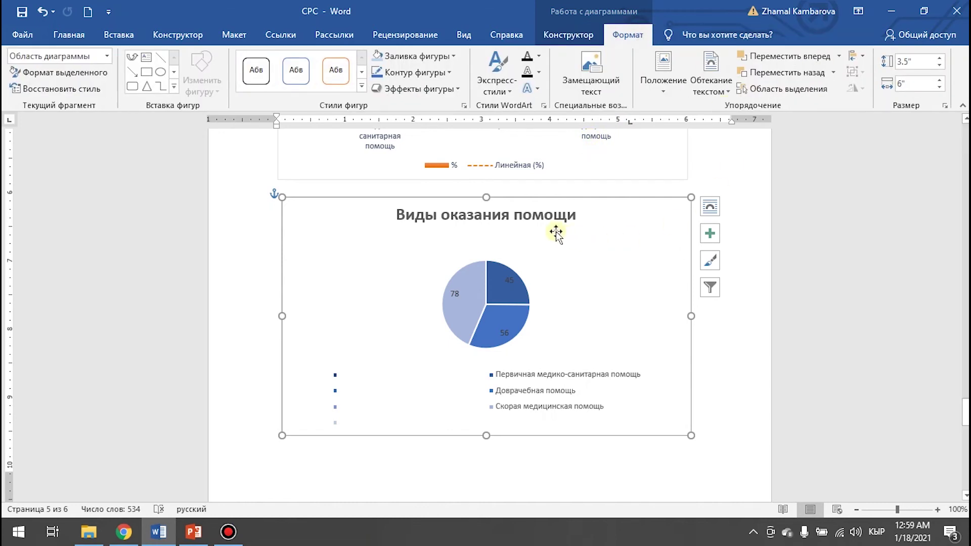
# Step: Select the bar chart's orange % series and check Position and Wrap Text without changes
pyautogui.scroll(3, 602, 306)
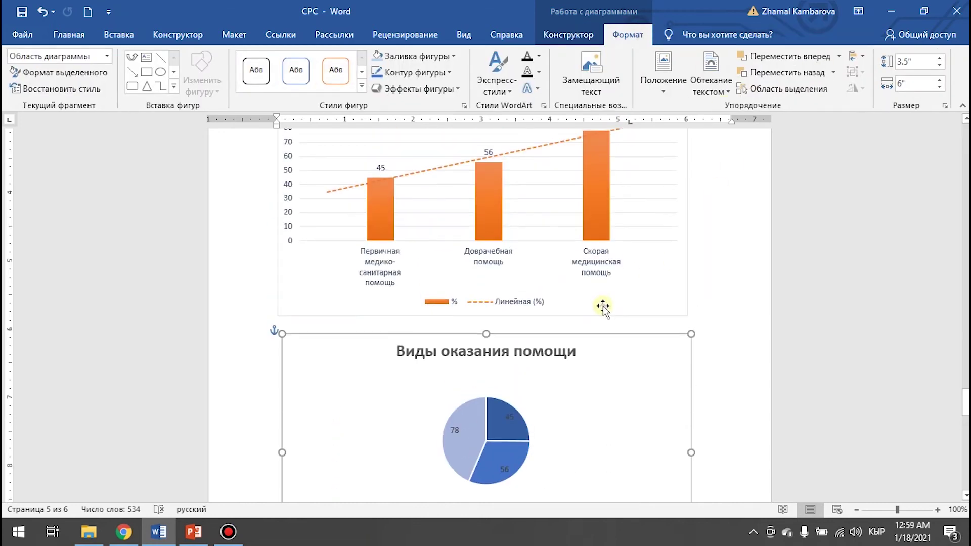
pyautogui.click(486, 209)
pyautogui.scroll(5, 685, 288)
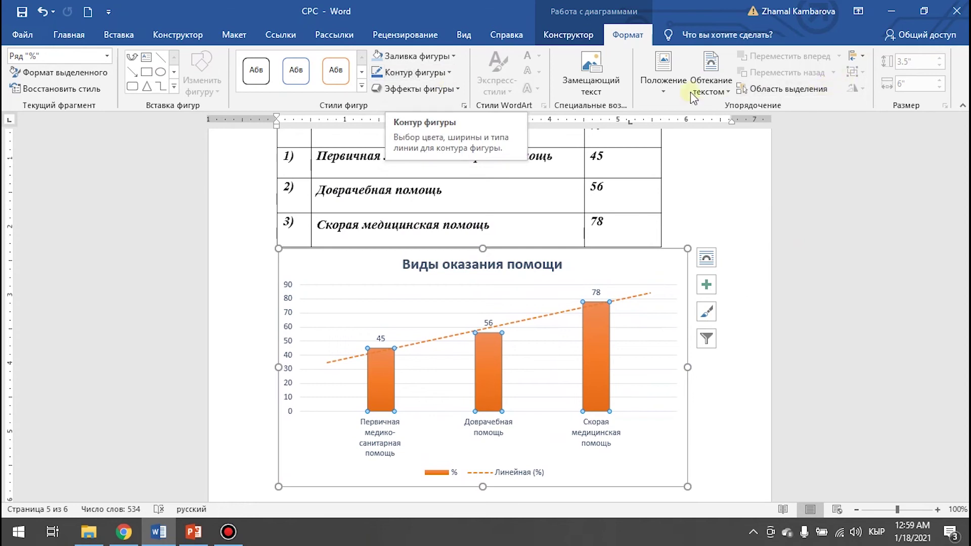
pyautogui.click(667, 94)
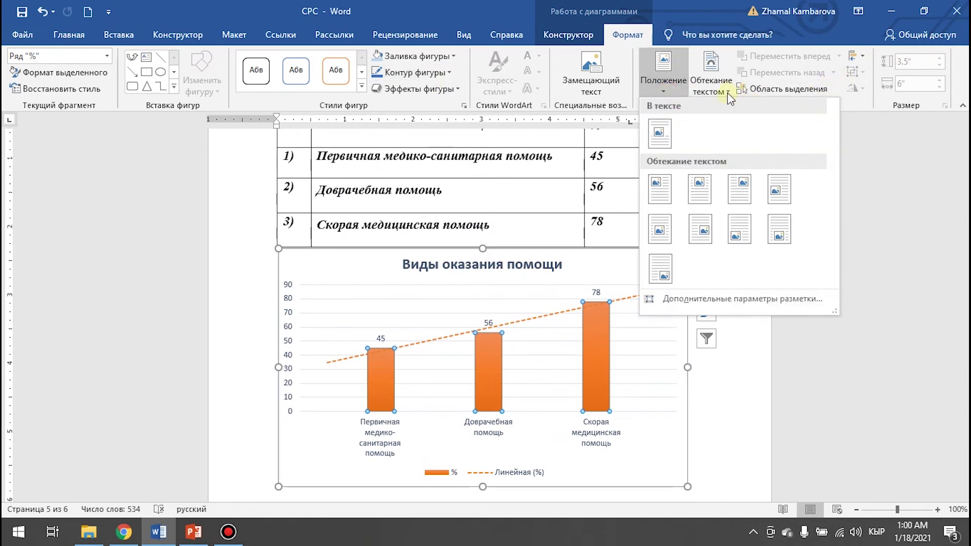
pyautogui.click(728, 92)
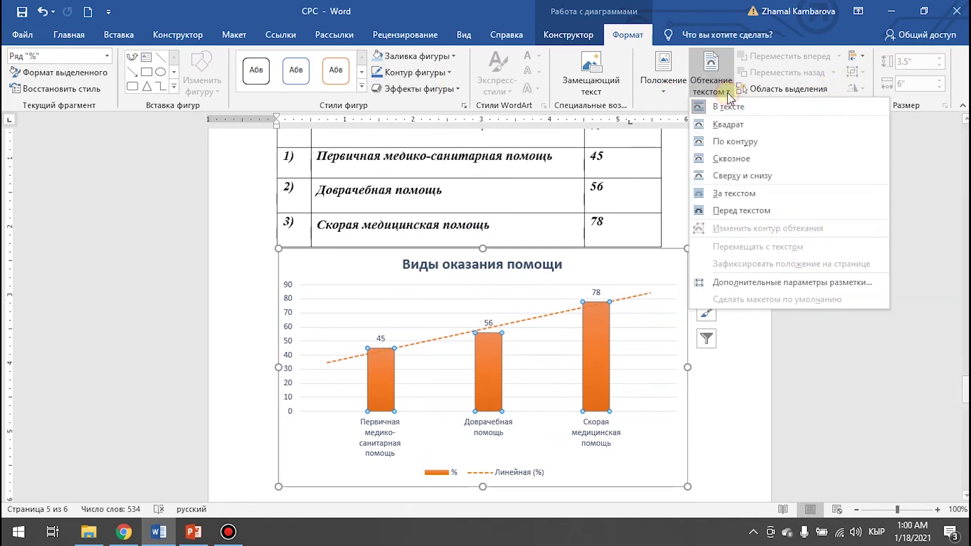
pyautogui.click(915, 185)
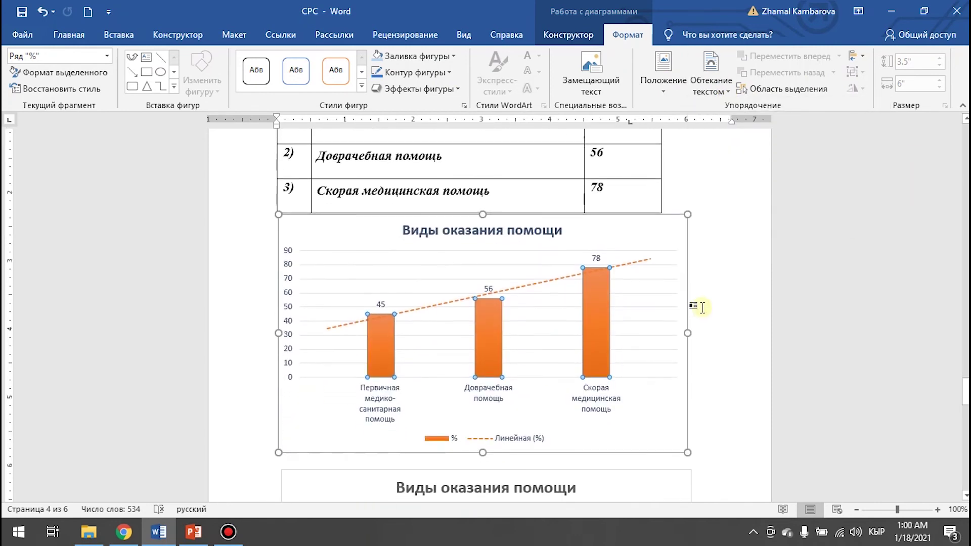
pyautogui.click(768, 312)
# Step: Scroll through the report pages, then switch to Google Chrome
pyautogui.scroll(-3, 768, 313)
pyautogui.scroll(-5, 708, 325)
pyautogui.scroll(-2, 700, 330)
pyautogui.scroll(2, 681, 317)
pyautogui.scroll(-4, 631, 360)
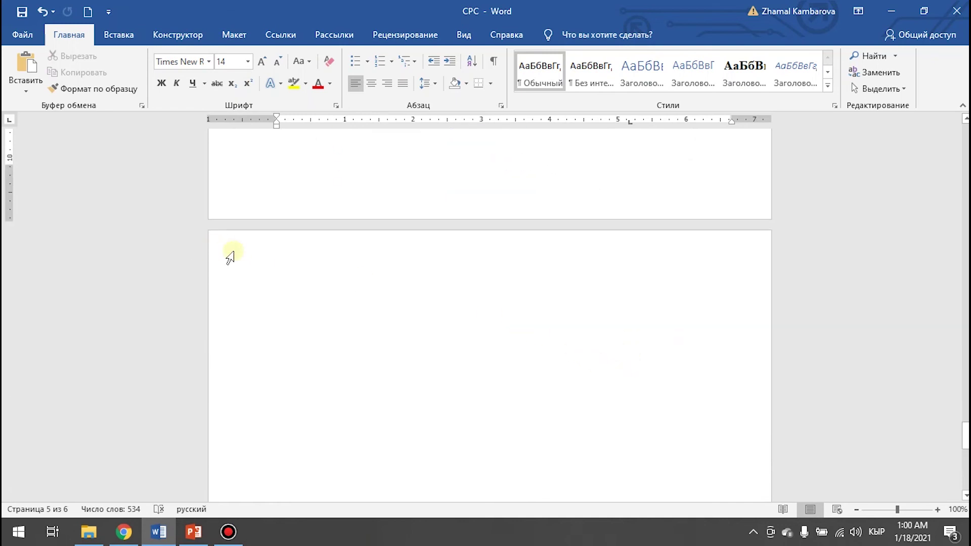
pyautogui.scroll(3, 347, 288)
pyautogui.scroll(6, 347, 288)
pyautogui.scroll(5, 349, 289)
pyautogui.scroll(5, 349, 288)
pyautogui.scroll(2, 348, 288)
pyautogui.scroll(3, 553, 228)
pyautogui.scroll(4, 556, 215)
pyautogui.scroll(5, 555, 215)
pyautogui.scroll(5, 554, 215)
pyautogui.scroll(5, 551, 215)
pyautogui.scroll(5, 548, 215)
pyautogui.scroll(-4, 549, 215)
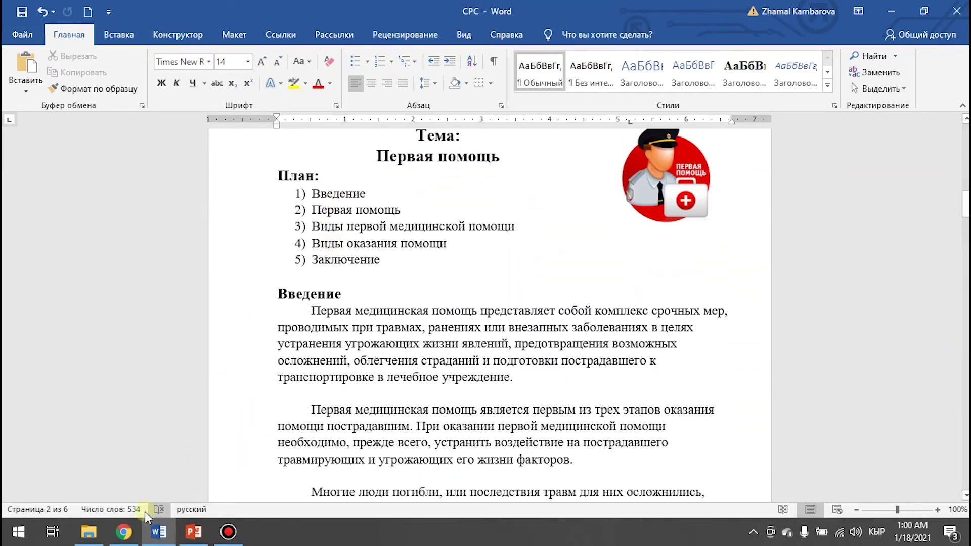
pyautogui.click(124, 531)
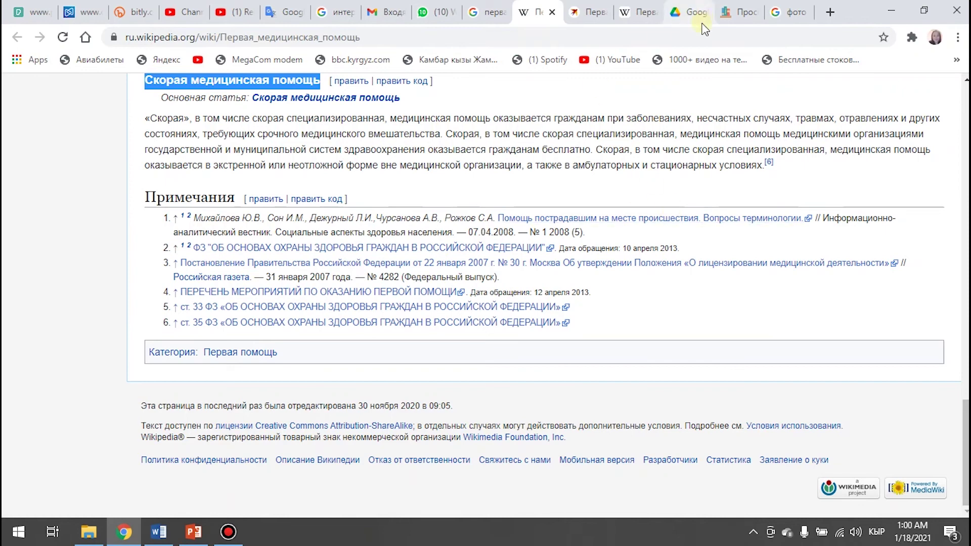
# Step: Copy the Заключение section from the studentlib first-aid referat and go back to Word
pyautogui.click(738, 12)
pyautogui.scroll(-8, 821, 278)
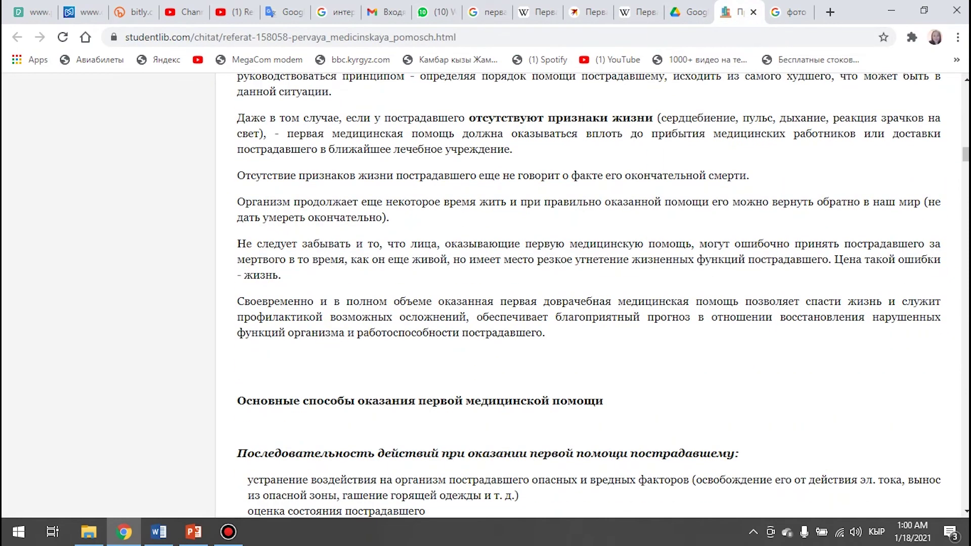
pyautogui.scroll(-10, 708, 253)
pyautogui.scroll(-10, 447, 267)
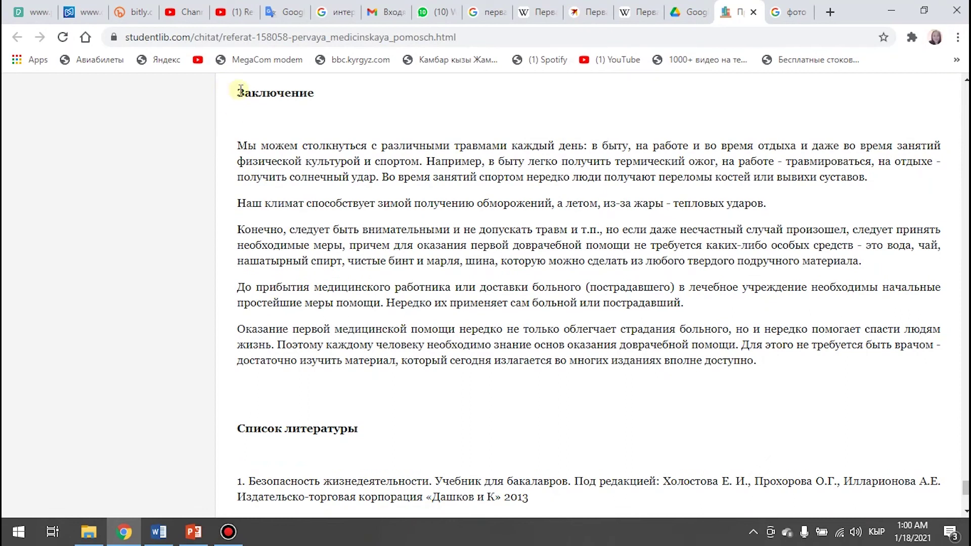
pyautogui.moveTo(241, 90); pyautogui.dragTo(777, 374)
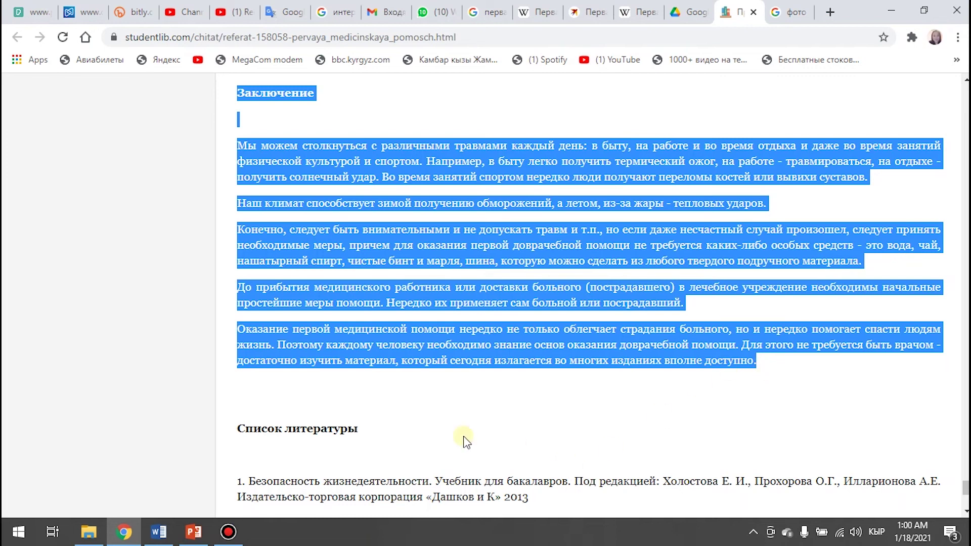
pyautogui.click(159, 532)
pyautogui.scroll(-4, 466, 435)
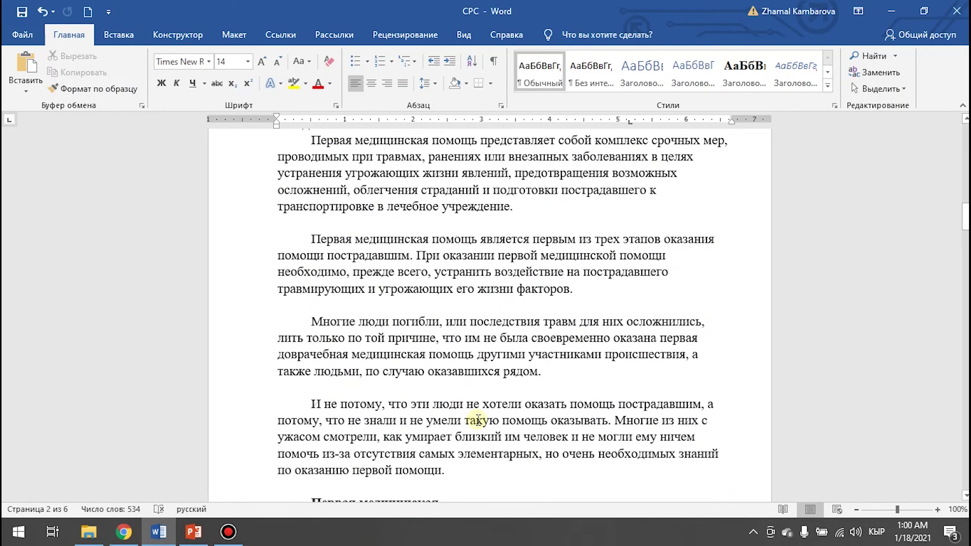
# Step: Paste the copied Заключение section onto empty page 6
pyautogui.moveTo(962, 223); pyautogui.dragTo(961, 468)
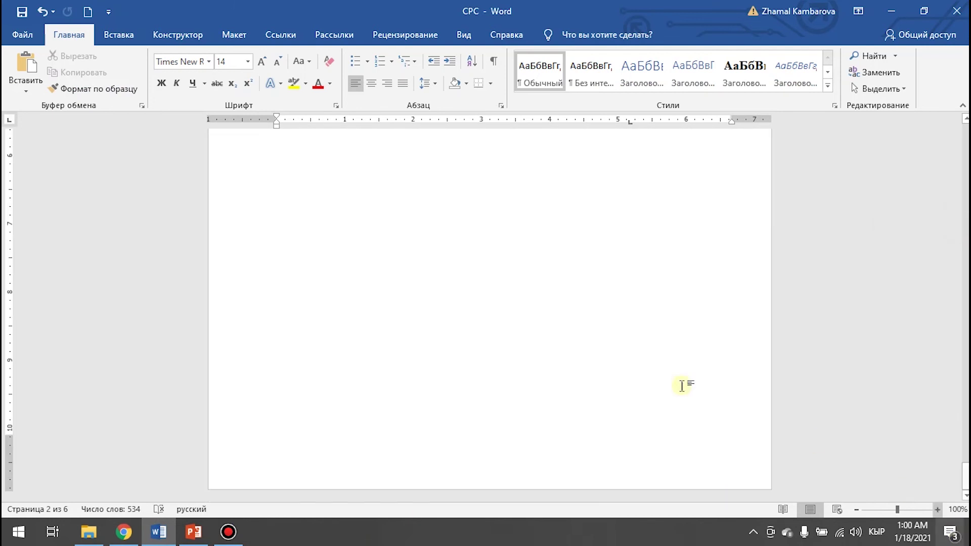
pyautogui.click(323, 288)
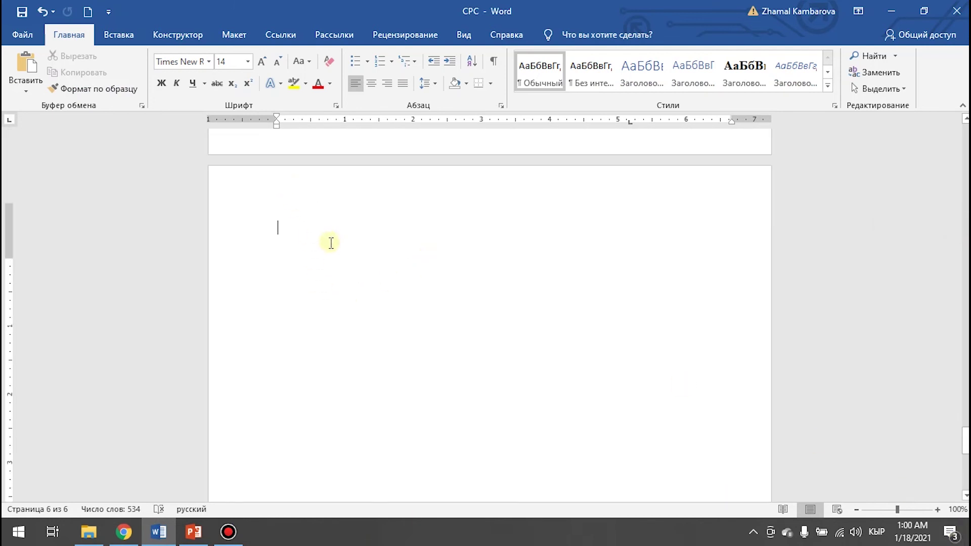
pyautogui.scroll(3, 333, 289)
pyautogui.hotkey('ctrl', 'v')
pyautogui.scroll(3, 313, 314)
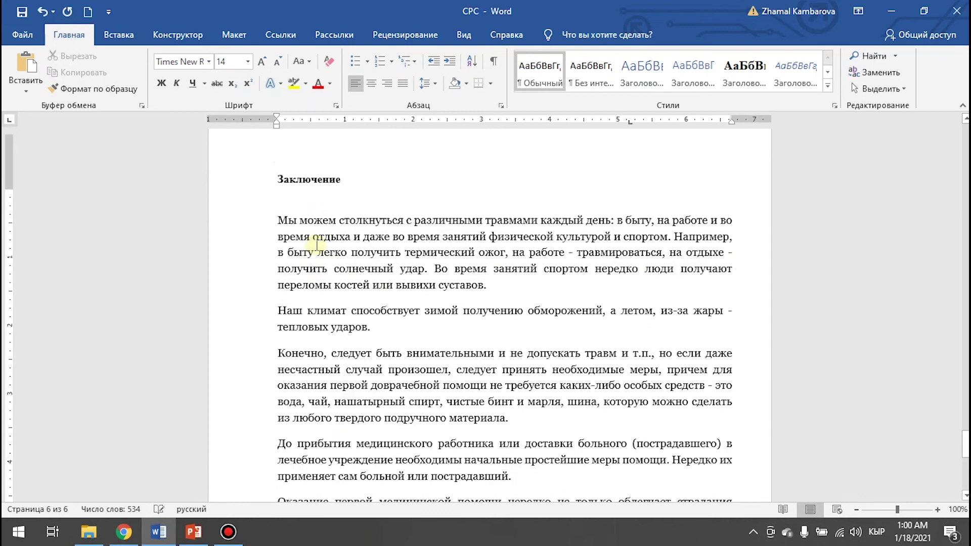
pyautogui.scroll(4, 295, 340)
# Step: Format the conclusion text in Times New Roman, size 14
pyautogui.moveTo(279, 336); pyautogui.dragTo(463, 321)
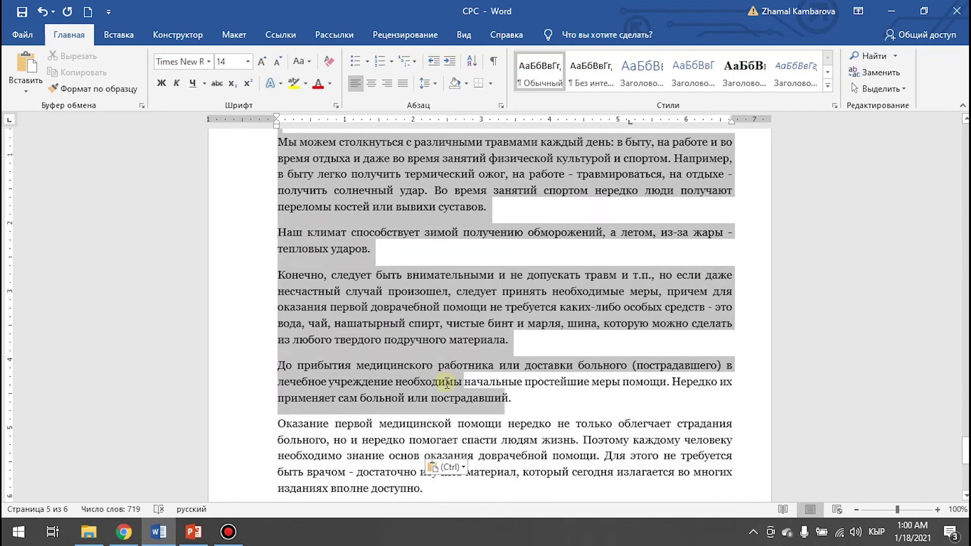
pyautogui.scroll(3, 277, 281)
pyautogui.scroll(3, 311, 267)
pyautogui.click(209, 61)
pyautogui.click(239, 135)
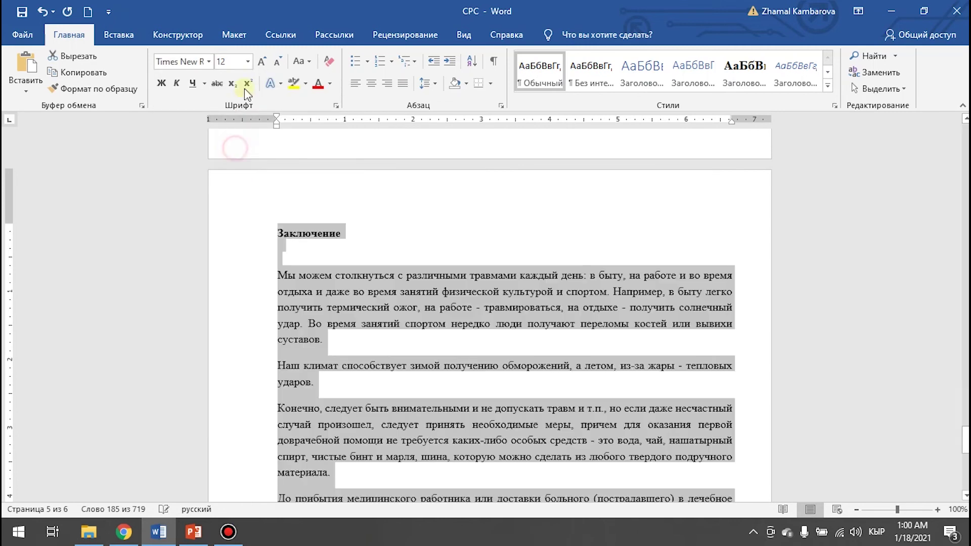
pyautogui.click(247, 61)
pyautogui.click(236, 145)
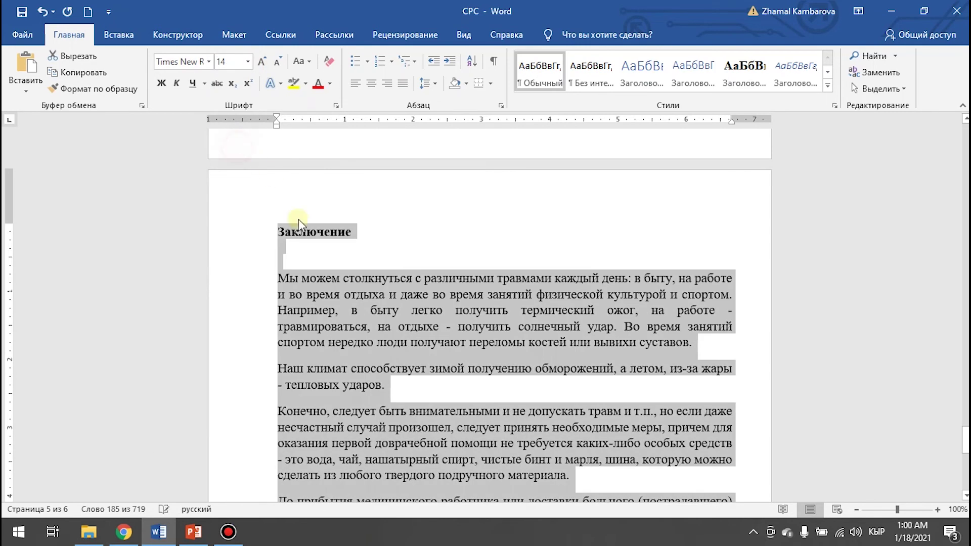
# Step: Remove the blank line under the heading and indent the first line of every conclusion paragraph
pyautogui.click(296, 264)
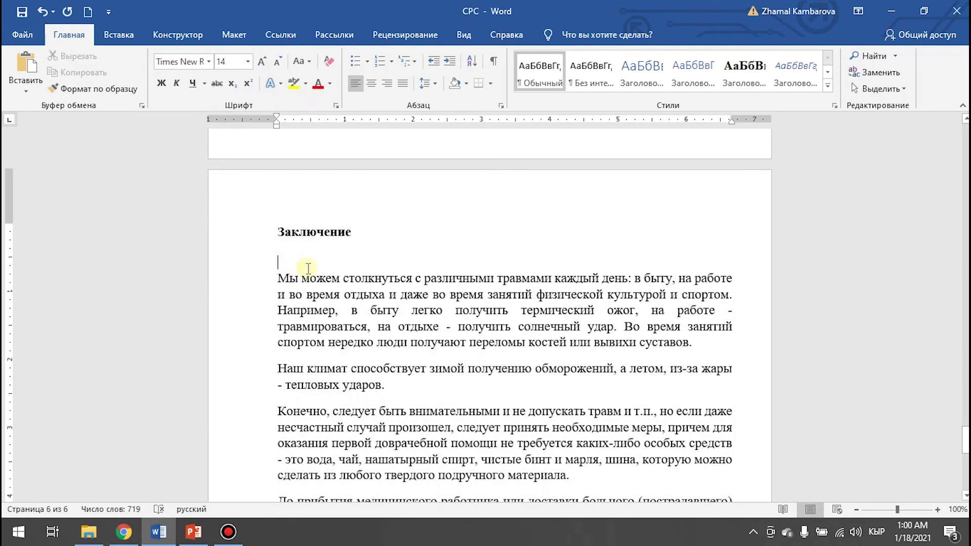
pyautogui.press('BackSpace')
pyautogui.click(277, 265)
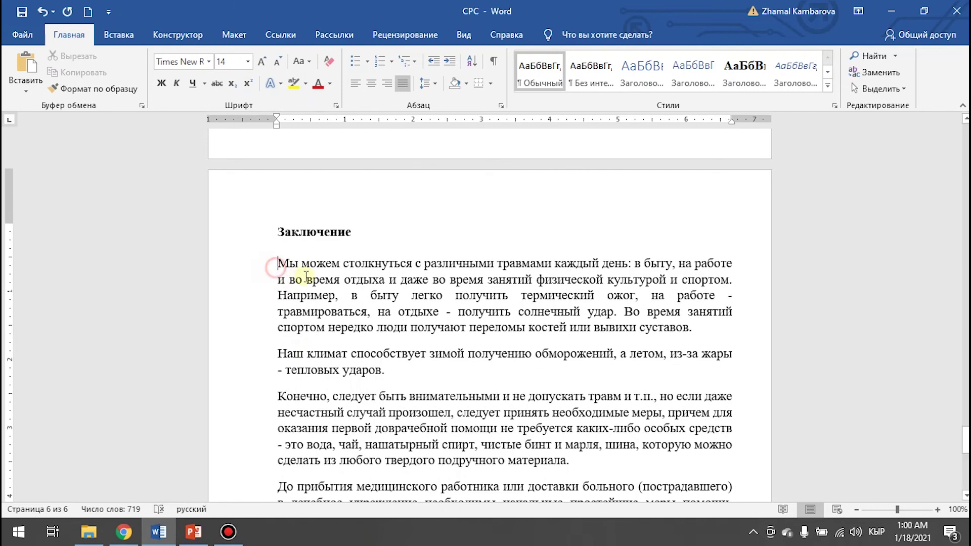
pyautogui.press('Tab')
pyautogui.click(278, 354)
pyautogui.press('Tab')
pyautogui.scroll(-3, 288, 400)
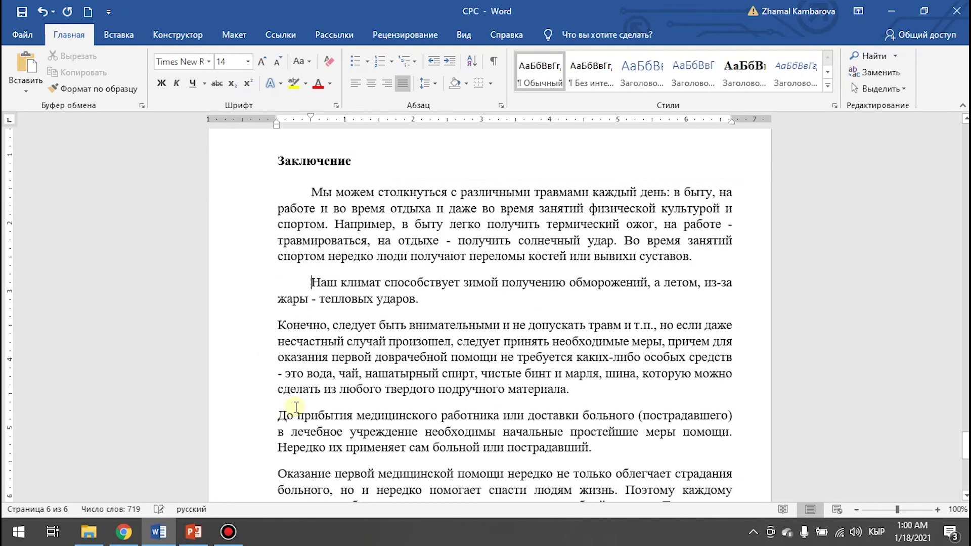
pyautogui.click(279, 259)
pyautogui.press('Tab')
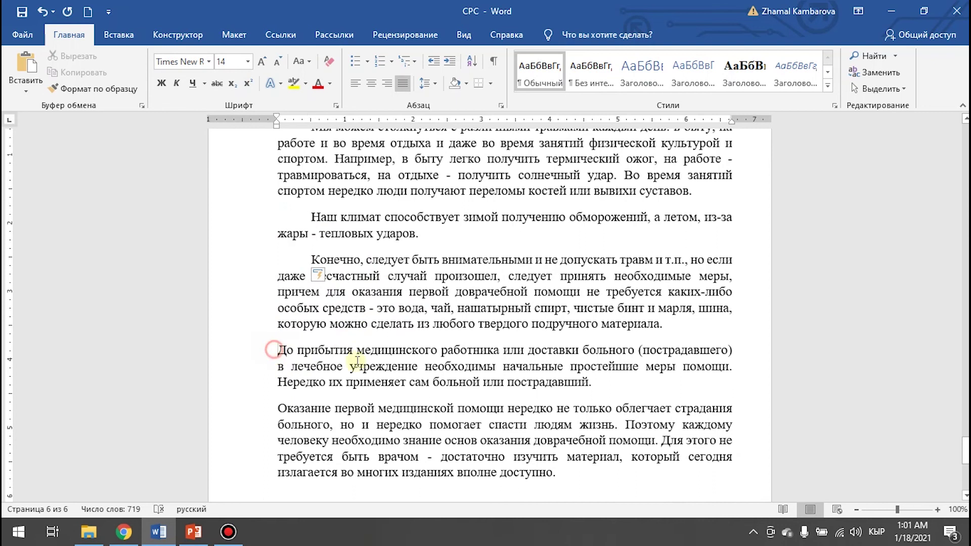
pyautogui.press('Tab')
pyautogui.scroll(-2, 303, 329)
pyautogui.click(280, 303)
pyautogui.press('Tab')
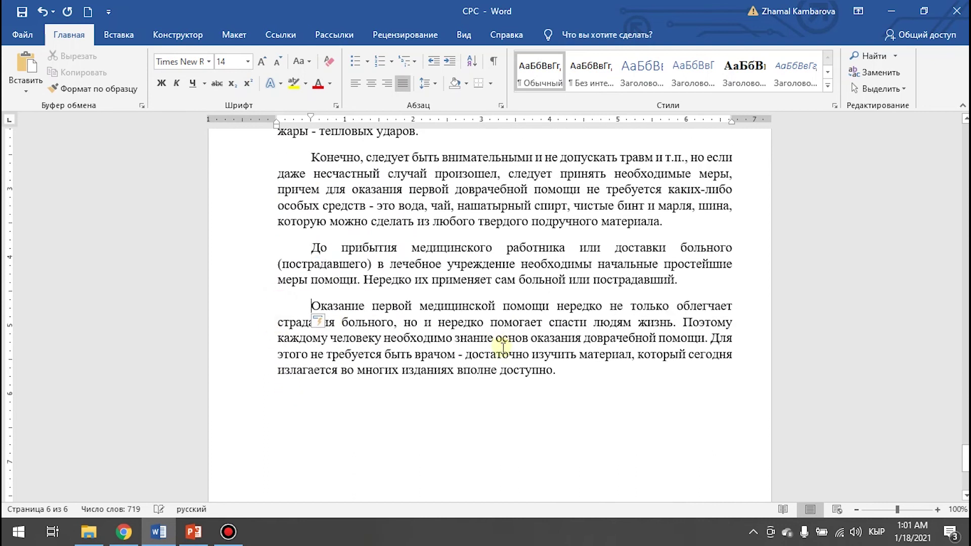
# Step: Scroll back up through the report to review the formatted conclusion
pyautogui.scroll(4, 502, 348)
pyautogui.scroll(1, 536, 425)
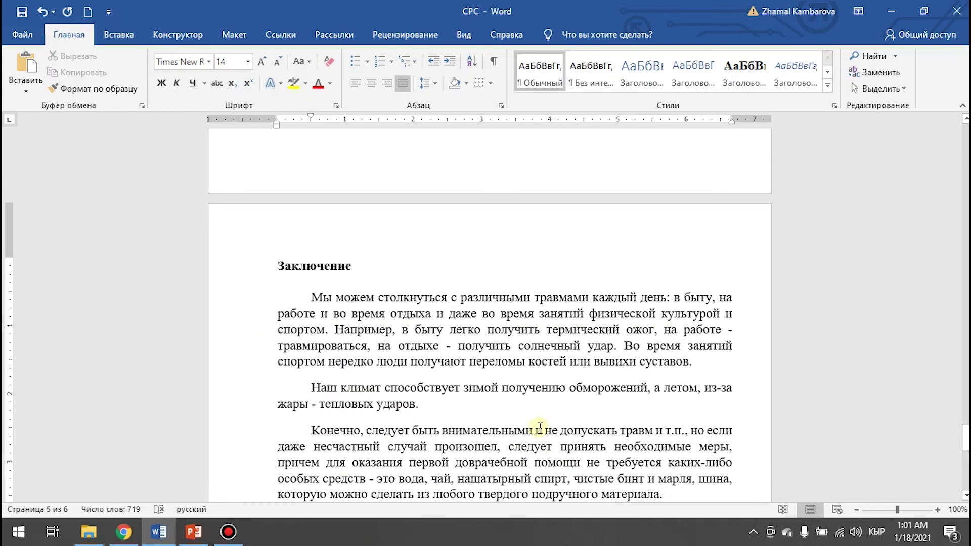
pyautogui.scroll(2, 447, 197)
pyautogui.scroll(5, 451, 172)
pyautogui.scroll(5, 450, 171)
pyautogui.scroll(4, 449, 170)
pyautogui.scroll(4, 449, 168)
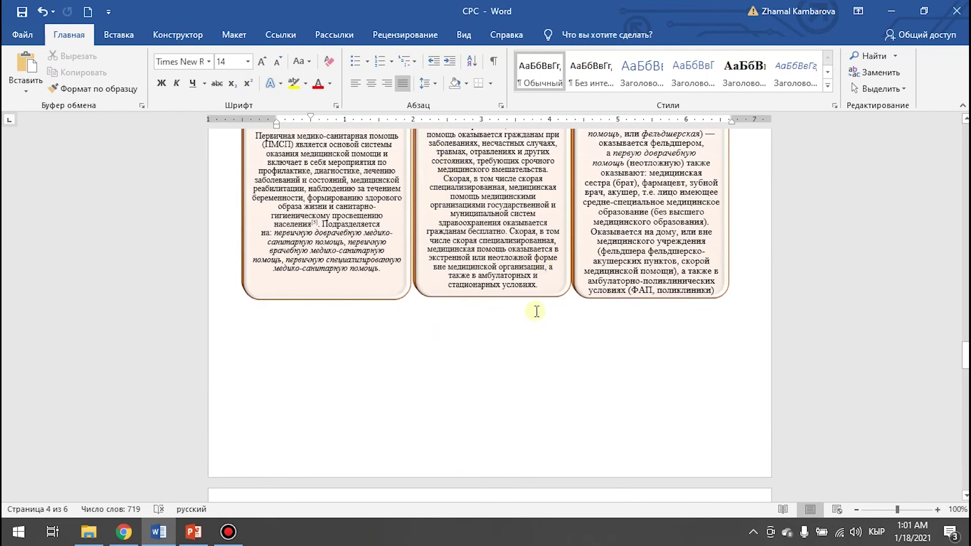
pyautogui.click(119, 35)
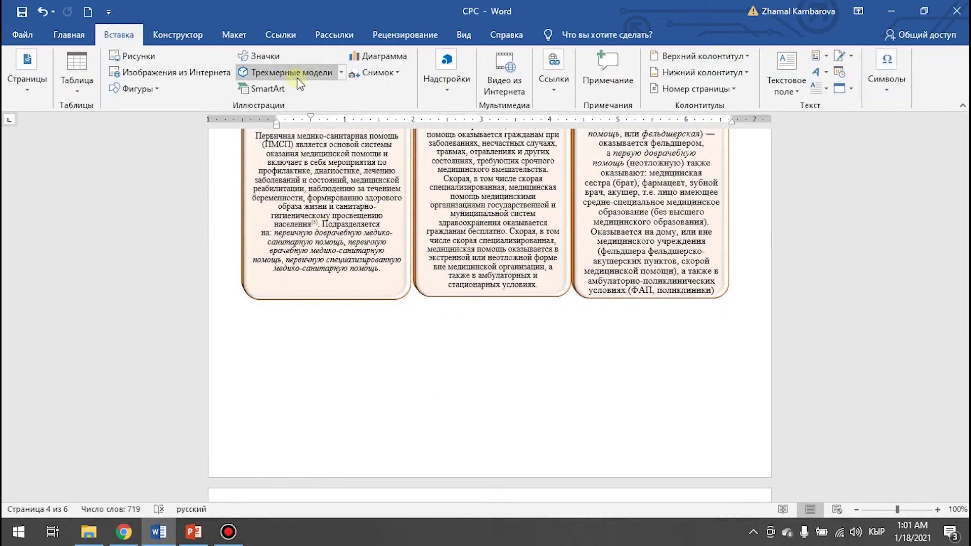
# Step: Browse the online Анатомия 3D model category and select the bones and liver models
pyautogui.click(340, 74)
pyautogui.click(293, 106)
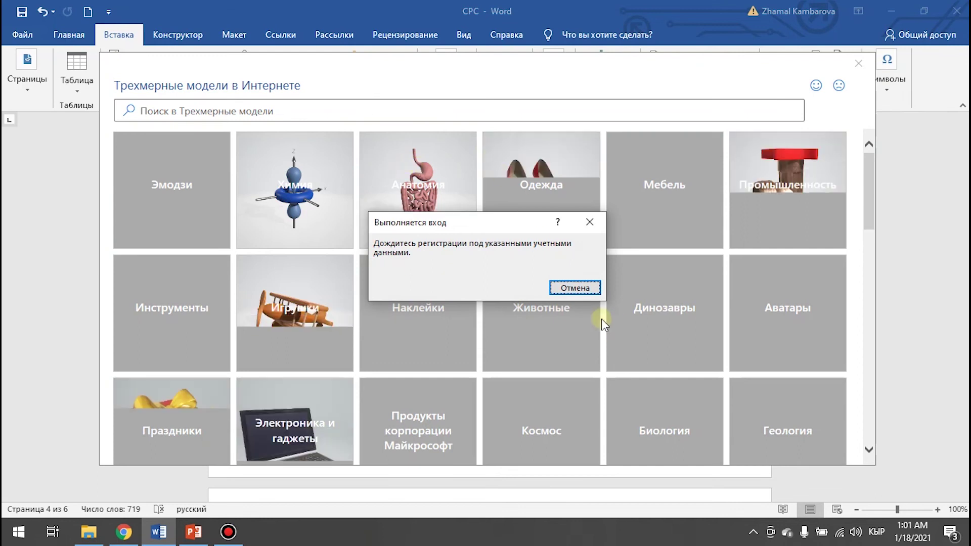
pyautogui.click(575, 288)
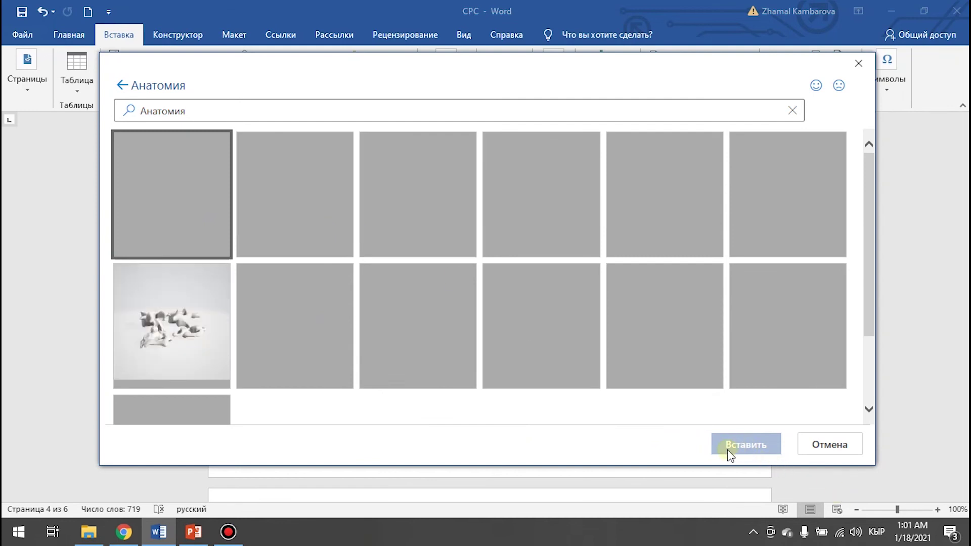
pyautogui.click(160, 335)
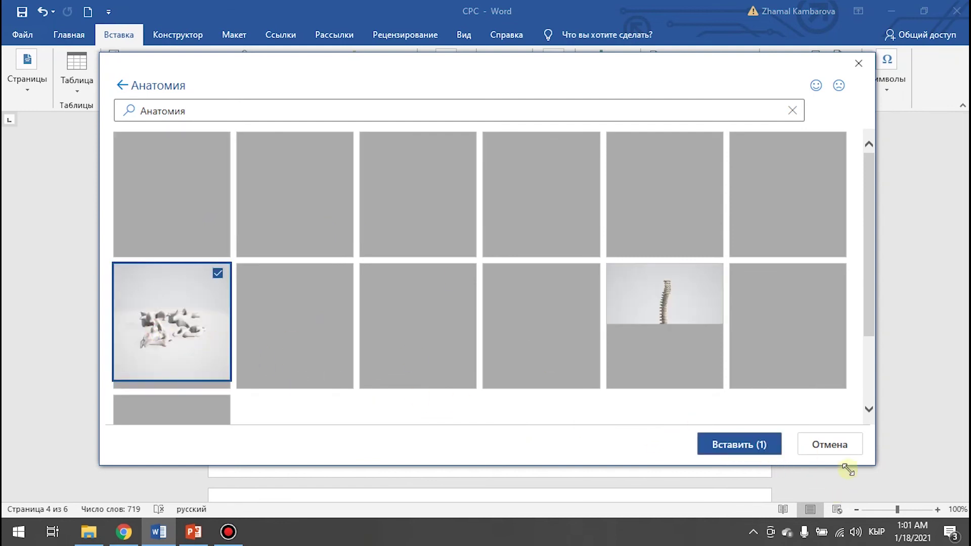
pyautogui.click(736, 445)
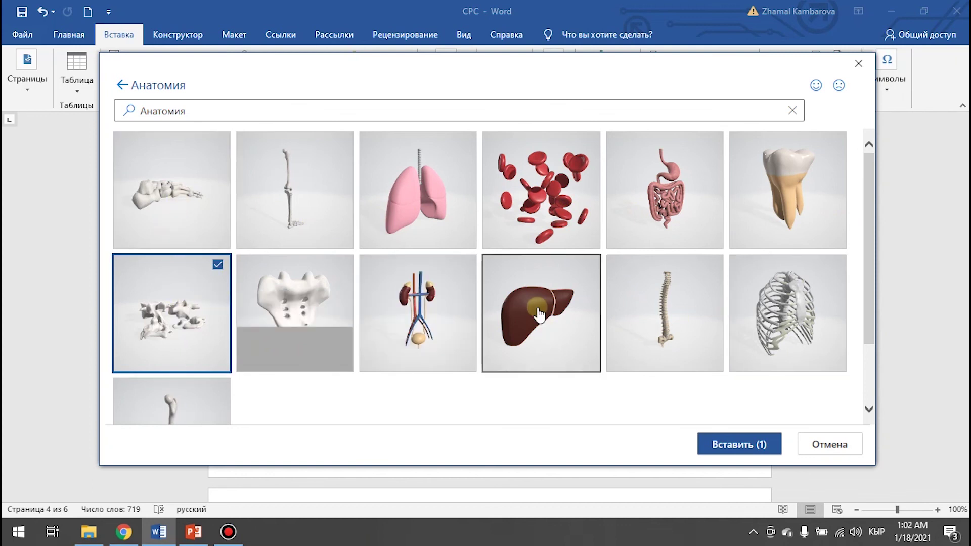
pyautogui.click(523, 318)
pyautogui.click(749, 447)
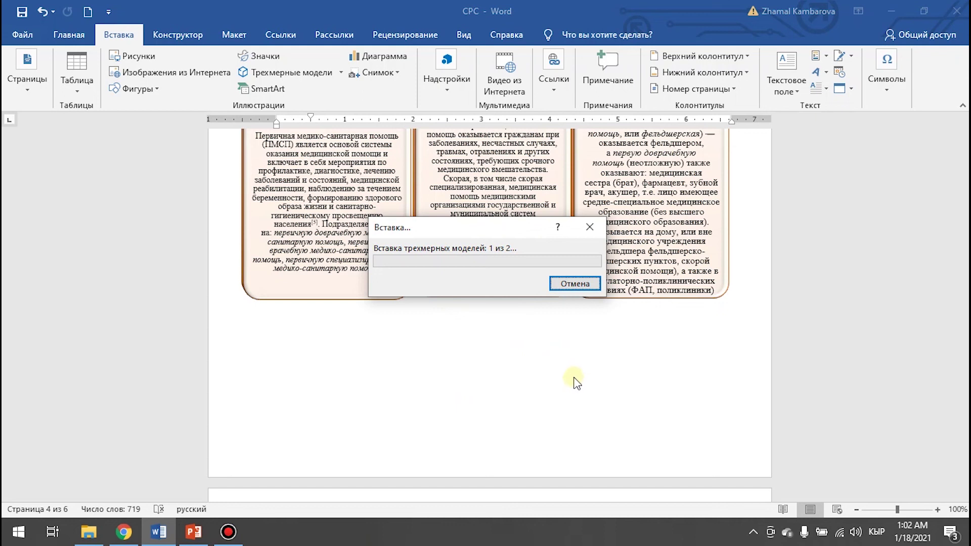
# Step: Cancel the 3D model insertion, returning to page 4 with the help-type boxes
pyautogui.click(590, 231)
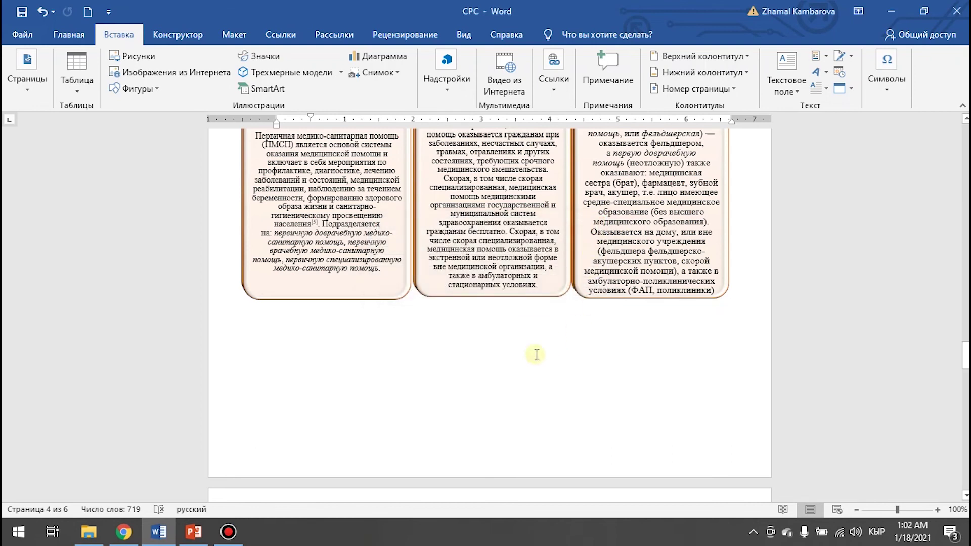
pyautogui.scroll(-1, 510, 331)
pyautogui.scroll(-10, 510, 331)
pyautogui.scroll(8, 514, 330)
pyautogui.scroll(12, 519, 328)
pyautogui.scroll(10, 524, 327)
pyautogui.scroll(5, 526, 326)
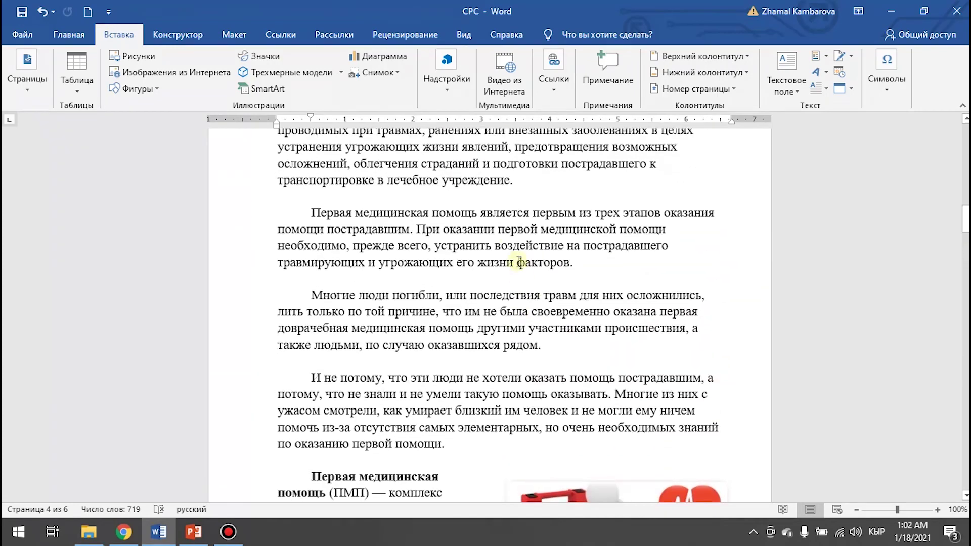
pyautogui.scroll(8, 511, 283)
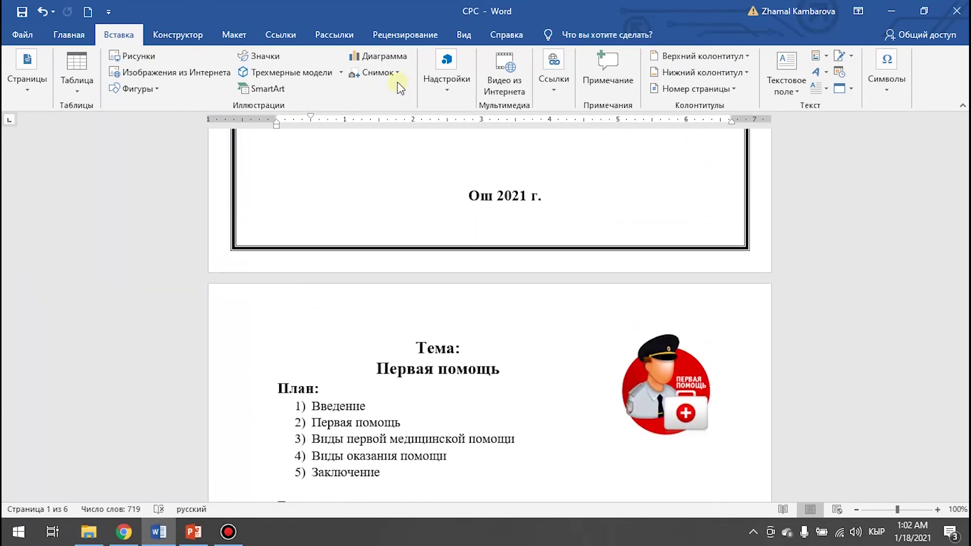
pyautogui.click(392, 80)
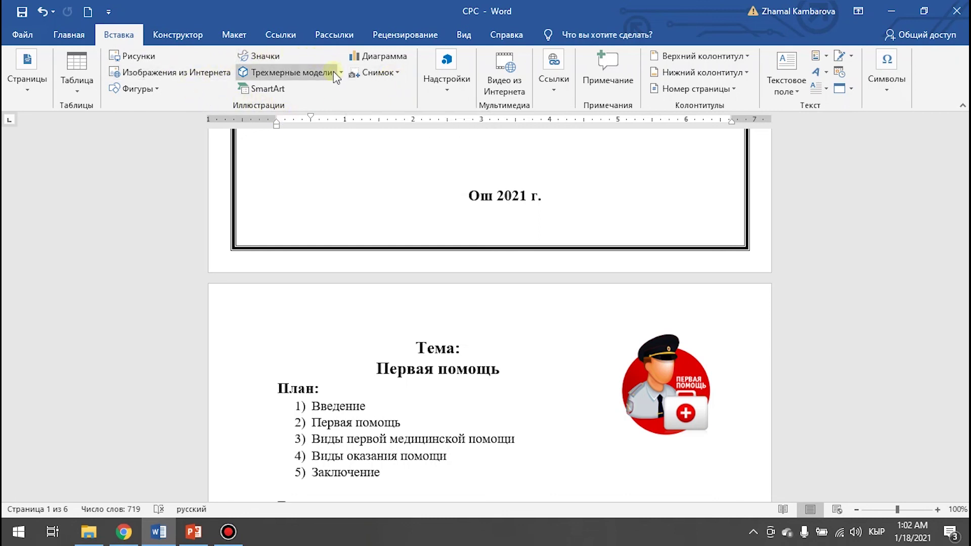
pyautogui.click(262, 55)
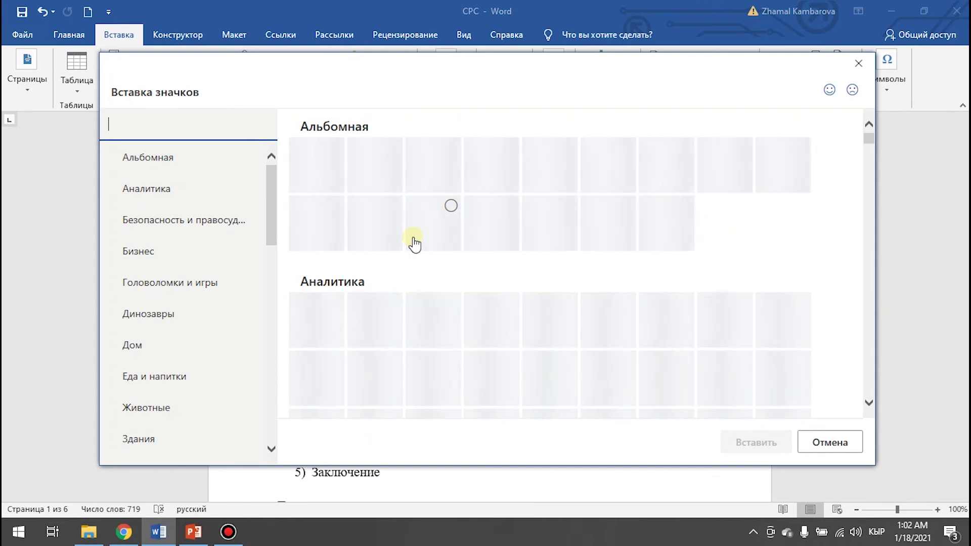
pyautogui.click(188, 189)
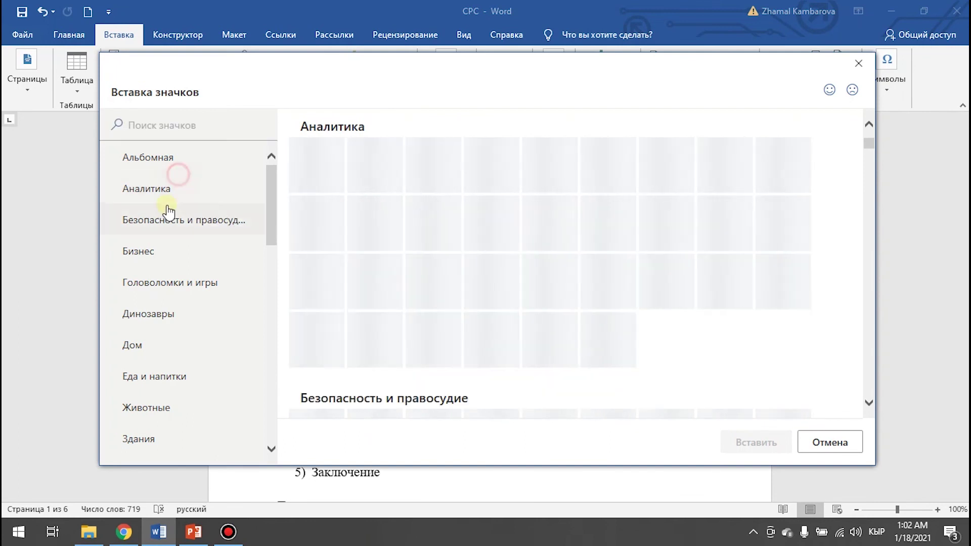
pyautogui.click(162, 221)
pyautogui.click(152, 159)
pyautogui.click(139, 251)
pyautogui.click(152, 282)
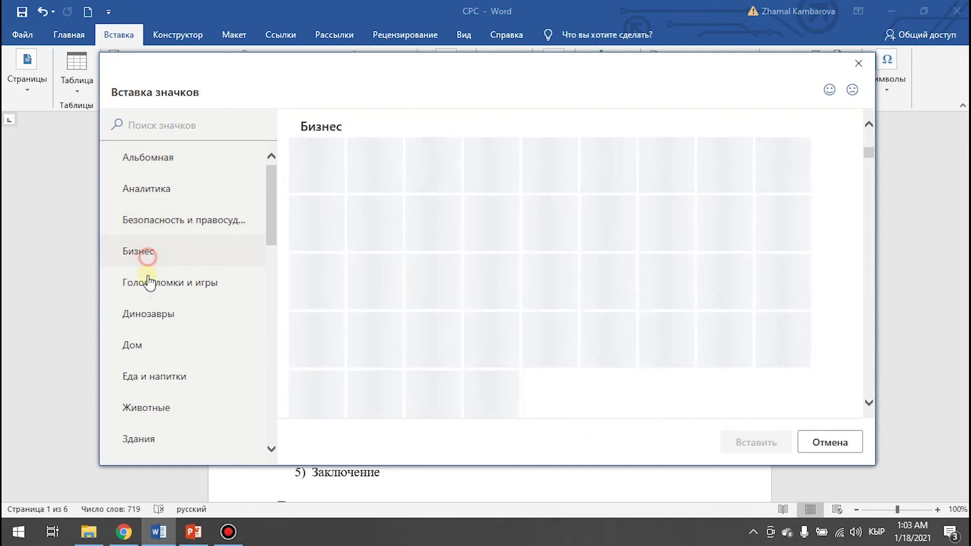
pyautogui.click(158, 305)
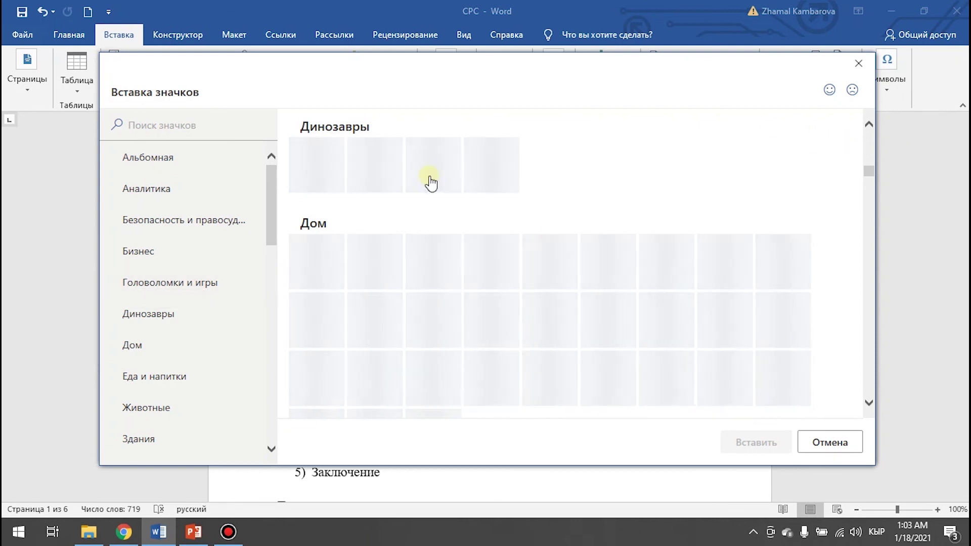
pyautogui.click(858, 64)
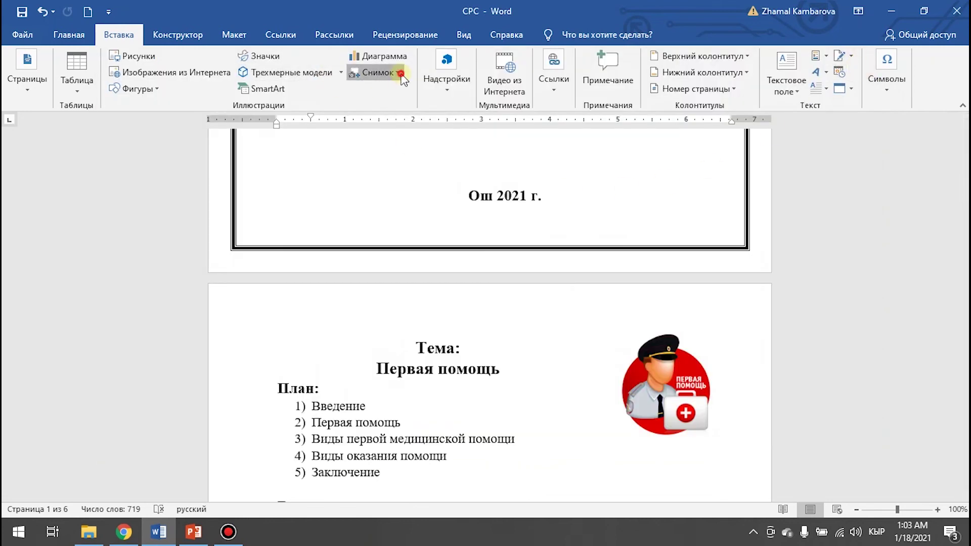
# Step: Take a screen clip of the browser's top bars, then delete it from the document
pyautogui.click(396, 74)
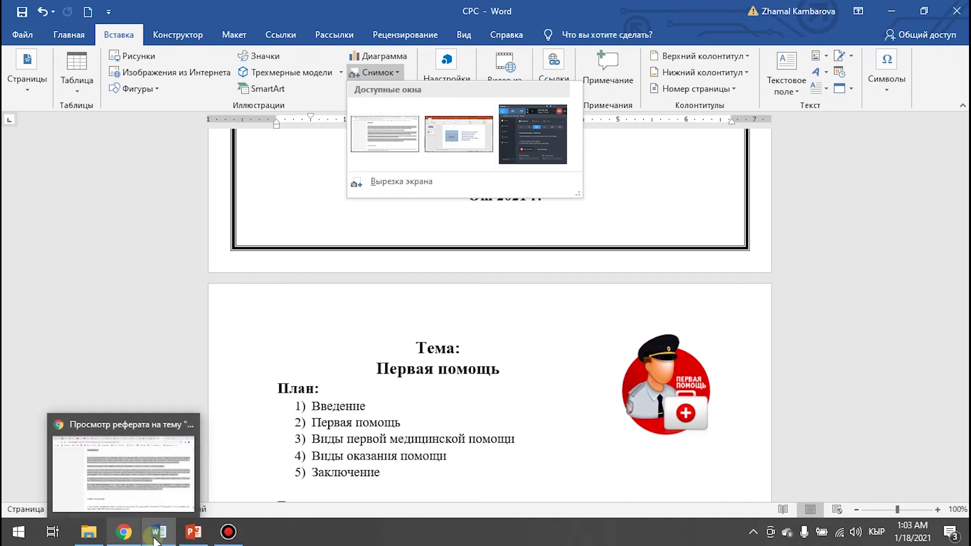
pyautogui.moveTo(123, 533)
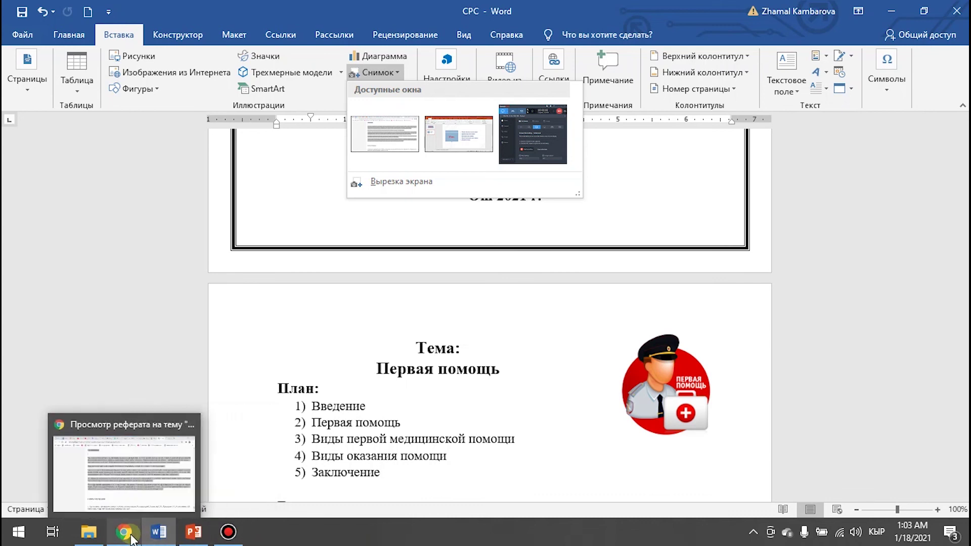
pyautogui.click(412, 184)
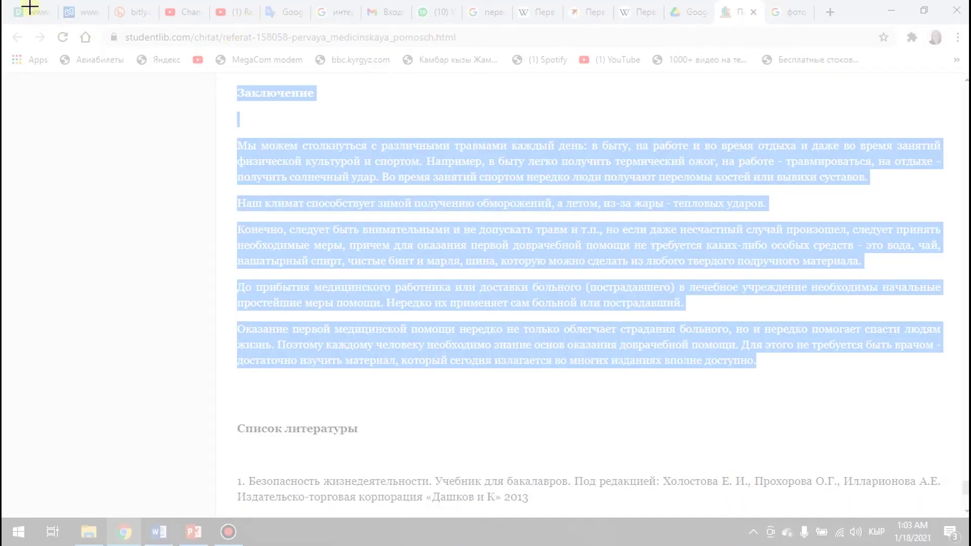
pyautogui.moveTo(14, 3); pyautogui.dragTo(377, 78)
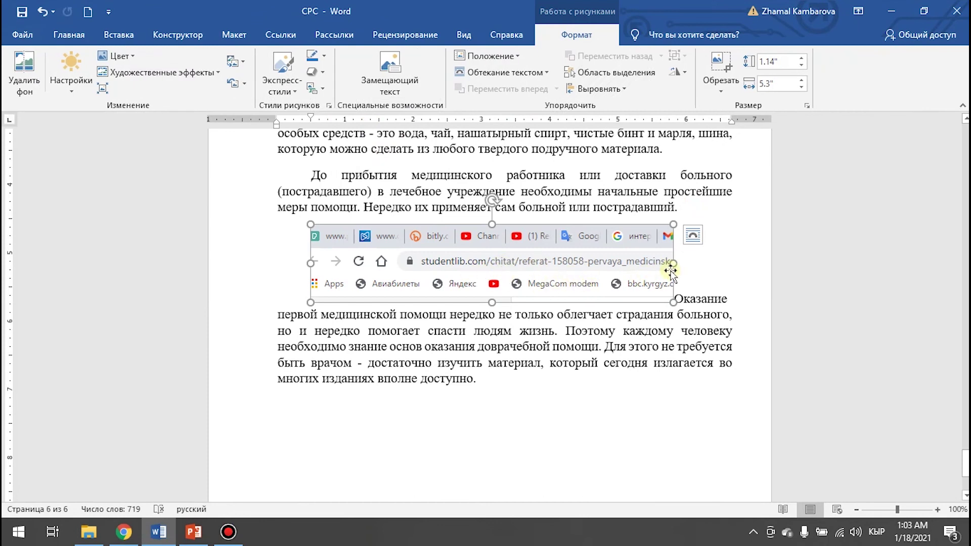
pyautogui.press('Delete')
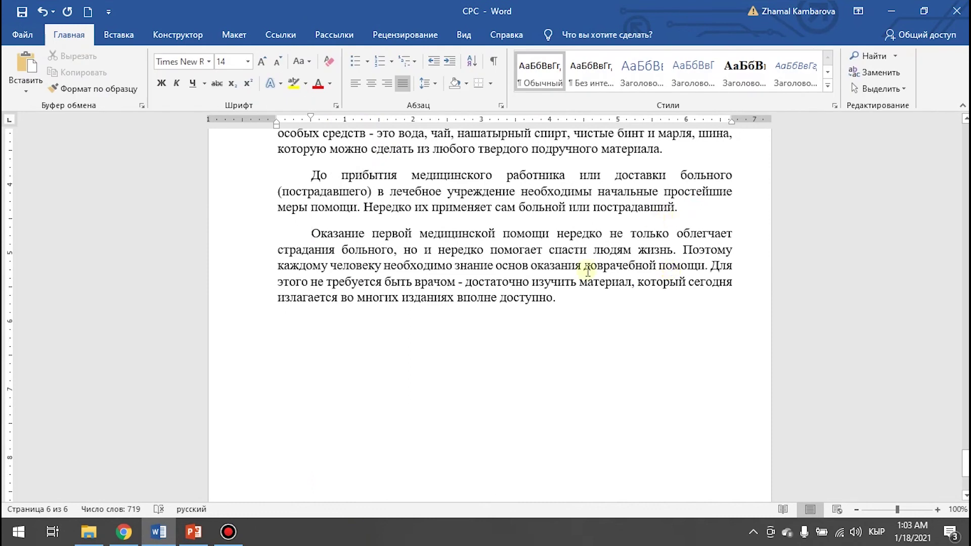
# Step: Add an empty paragraph after the conclusion's last line
pyautogui.scroll(-5, 504, 315)
pyautogui.click(559, 132)
pyautogui.scroll(2, 558, 133)
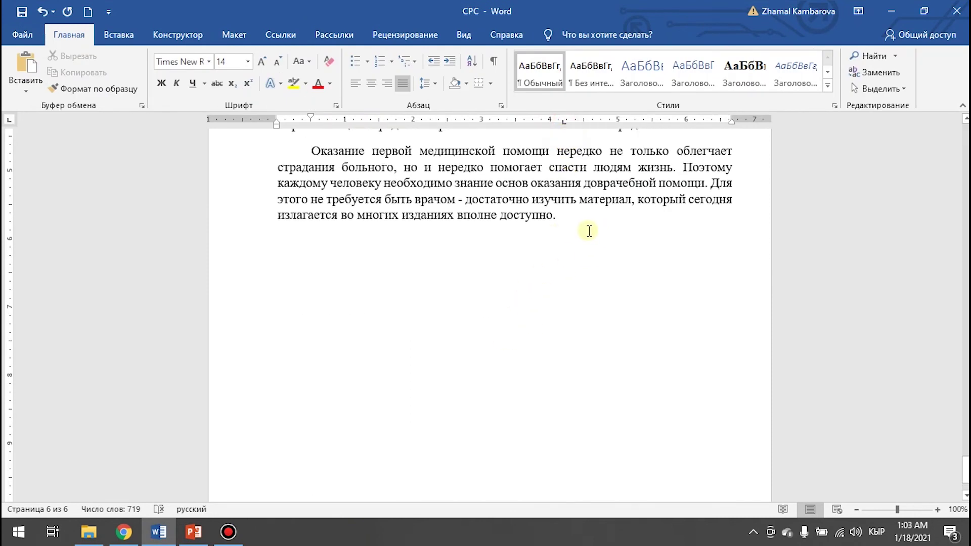
pyautogui.press('Return')
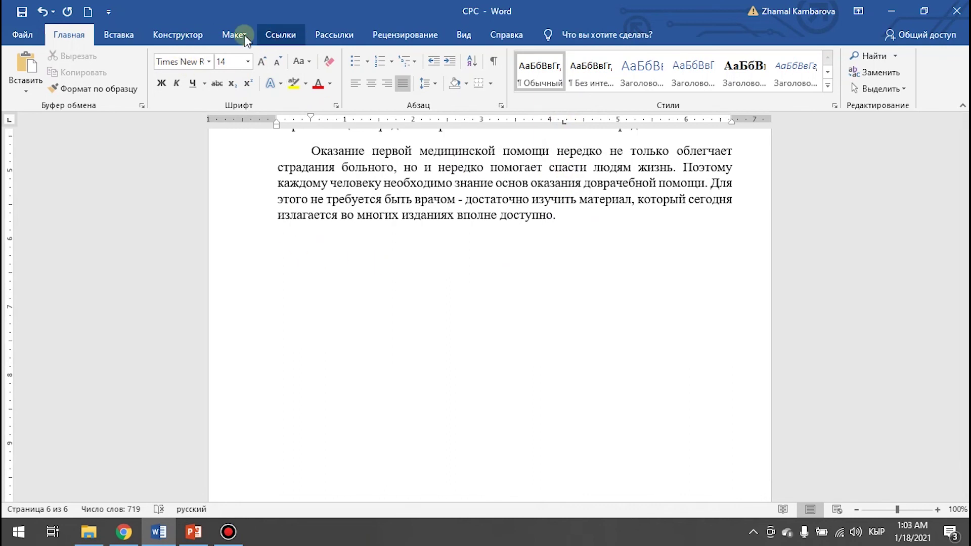
# Step: Insert a second screen clip of the browser's top area, then delete it
pyautogui.click(119, 34)
pyautogui.click(375, 73)
pyautogui.click(394, 180)
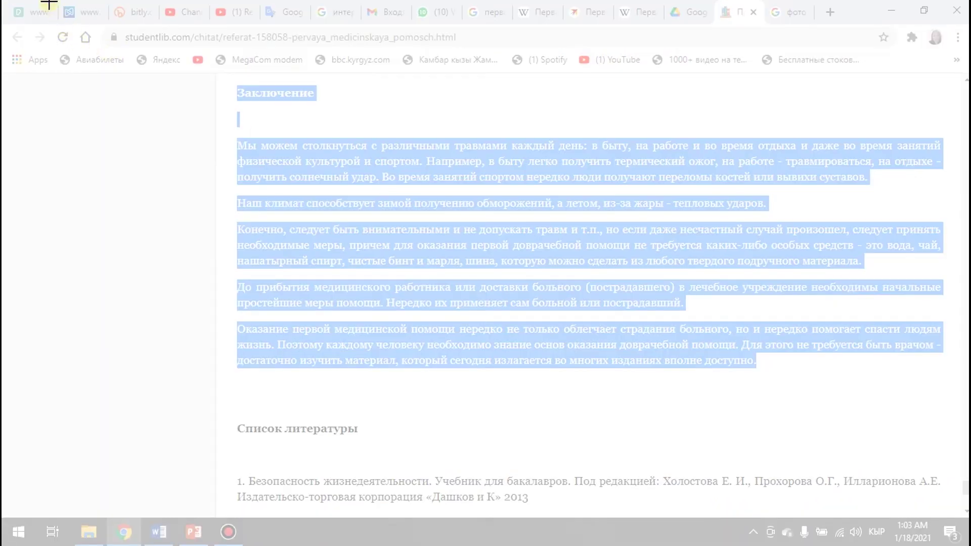
pyautogui.moveTo(46, 1)
pyautogui.mouseDown()
pyautogui.moveTo(830, 96)
pyautogui.moveTo(866, 89)
pyautogui.mouseUp()
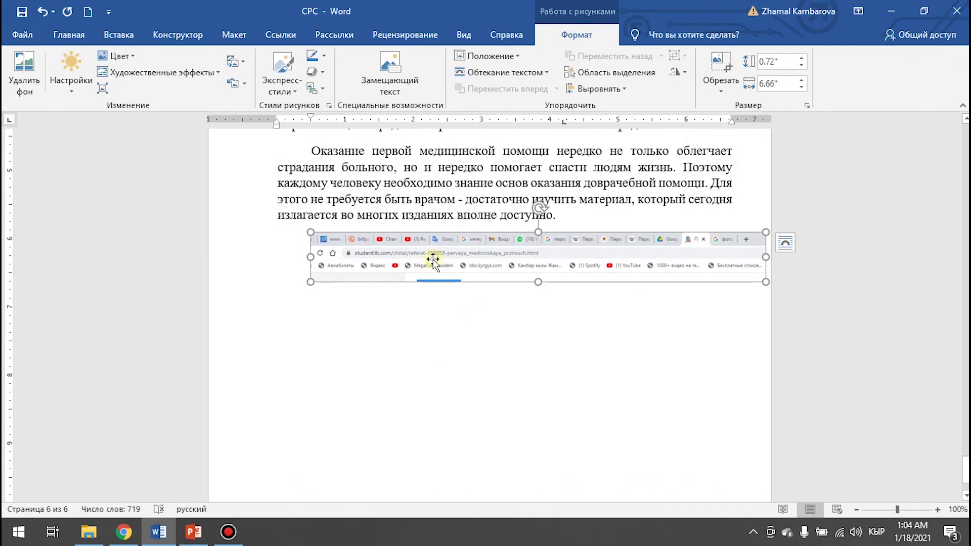
pyautogui.press('Delete')
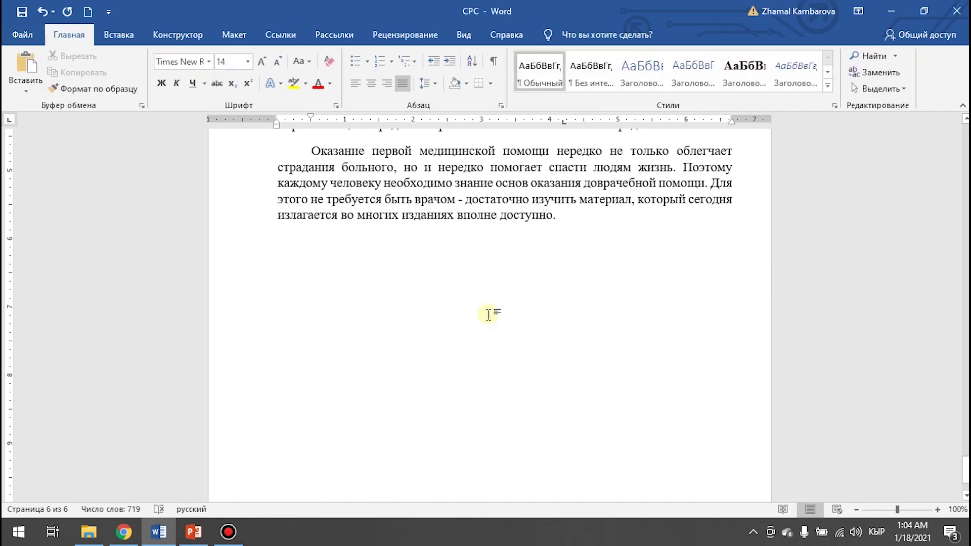
pyautogui.scroll(3, 515, 305)
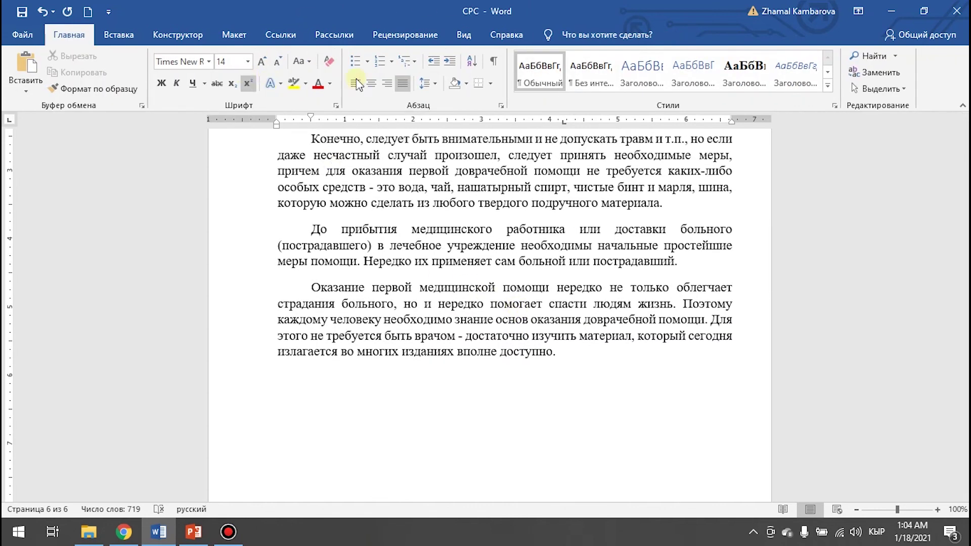
# Step: Lay the pages out По горизонтали (side to side) and scroll through the opening pages
pyautogui.click(464, 34)
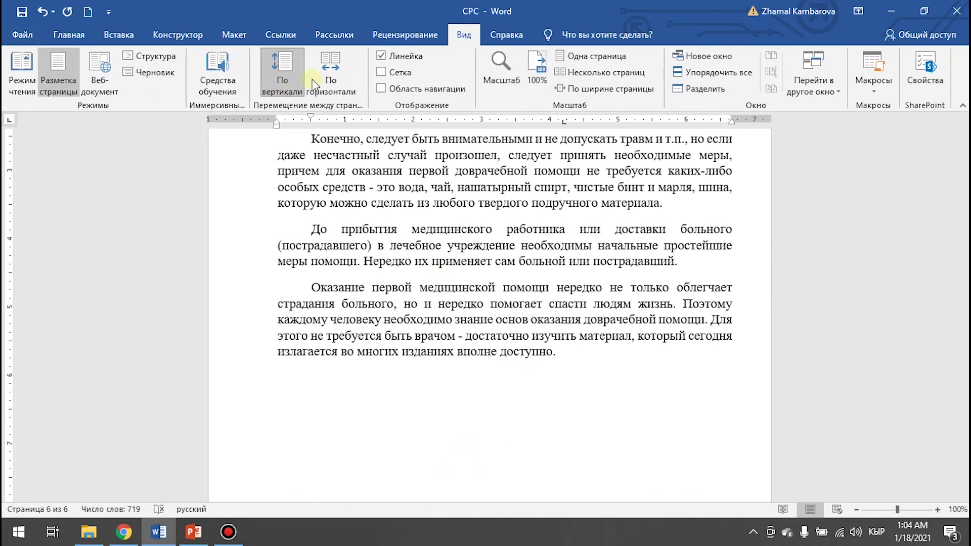
pyautogui.click(334, 63)
pyautogui.scroll(5, 409, 285)
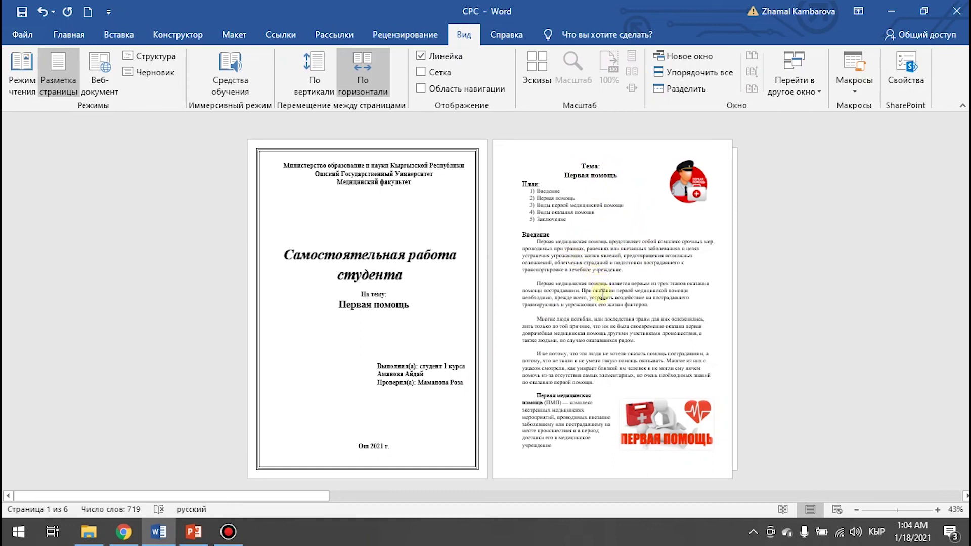
pyautogui.scroll(-1, 602, 293)
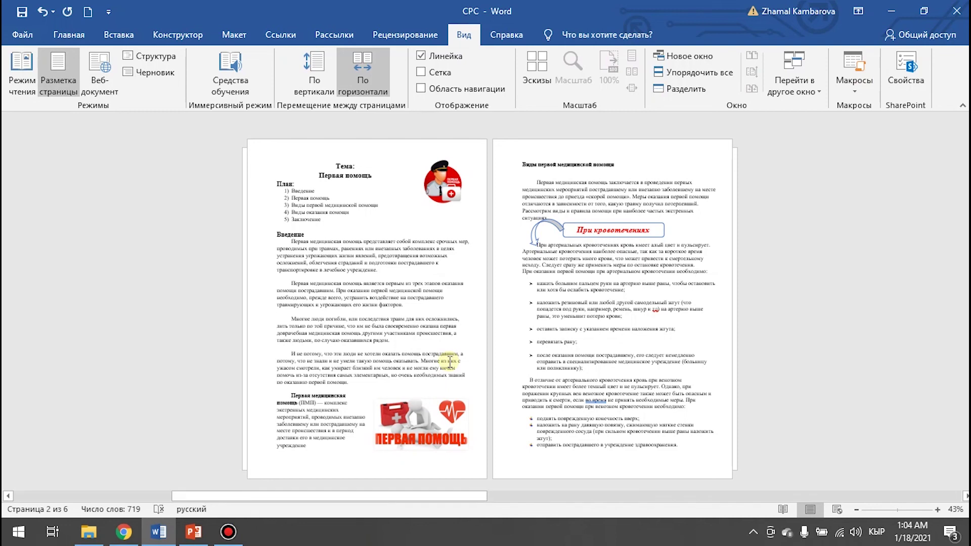
pyautogui.scroll(-1, 526, 358)
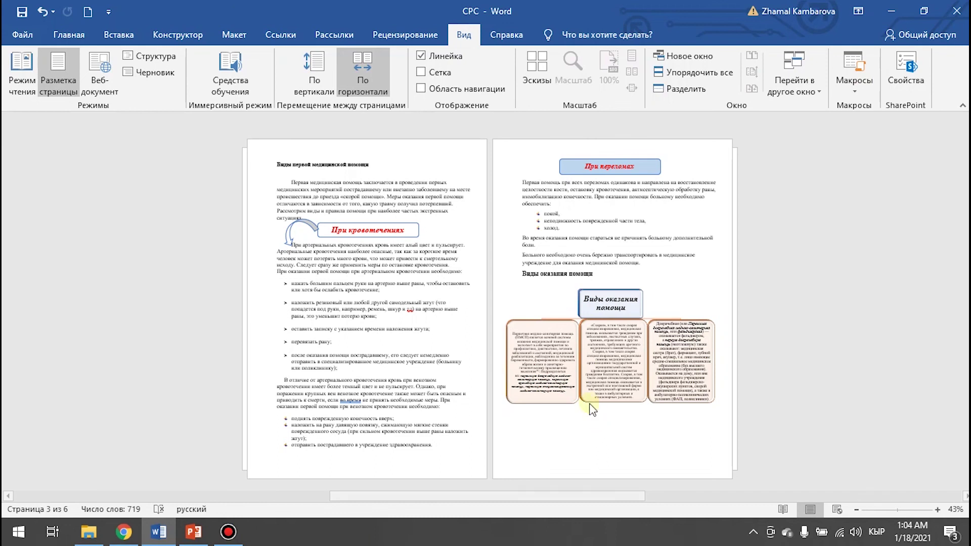
pyautogui.scroll(-1, 577, 402)
# Step: Review the later pages with the percentage table, column chart and blue pie chart
pyautogui.click(529, 195)
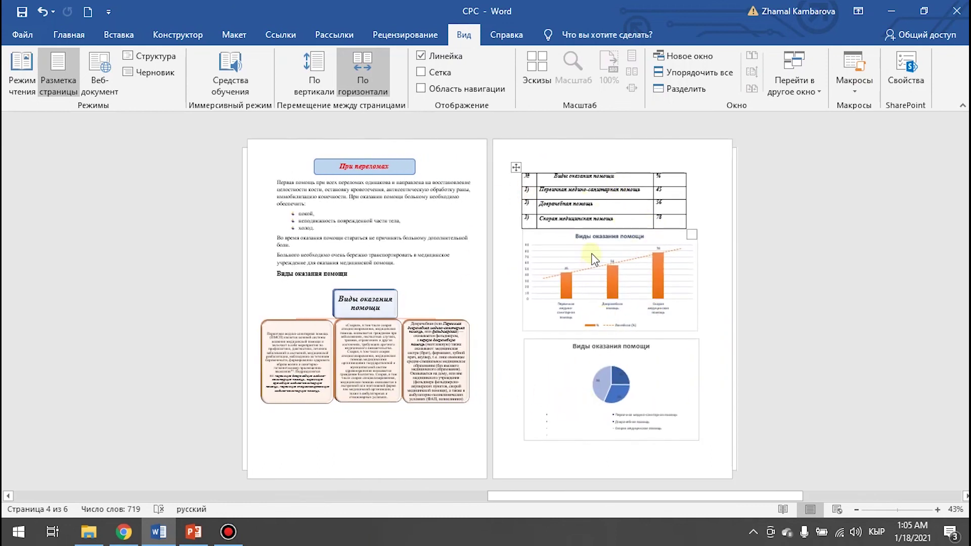
pyautogui.moveTo(602, 400)
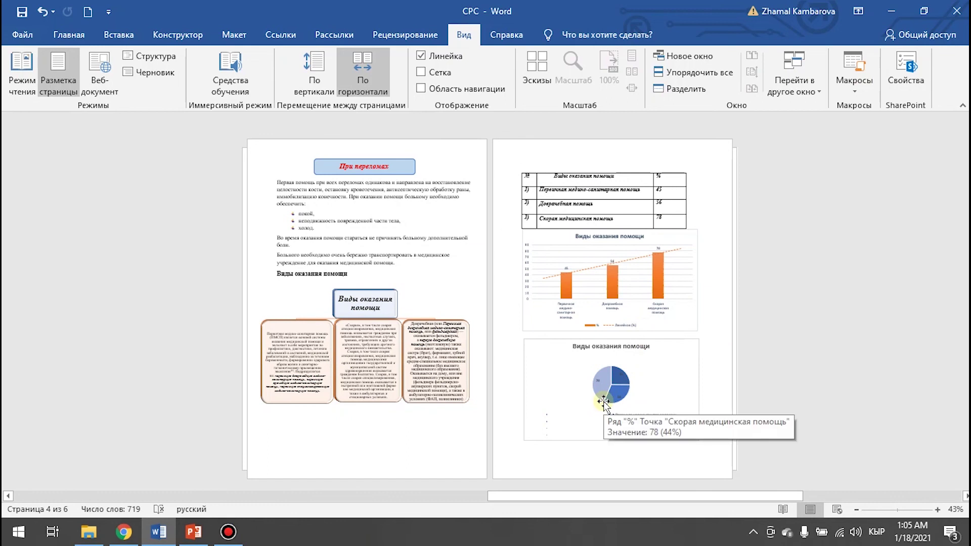
pyautogui.scroll(-1, 604, 402)
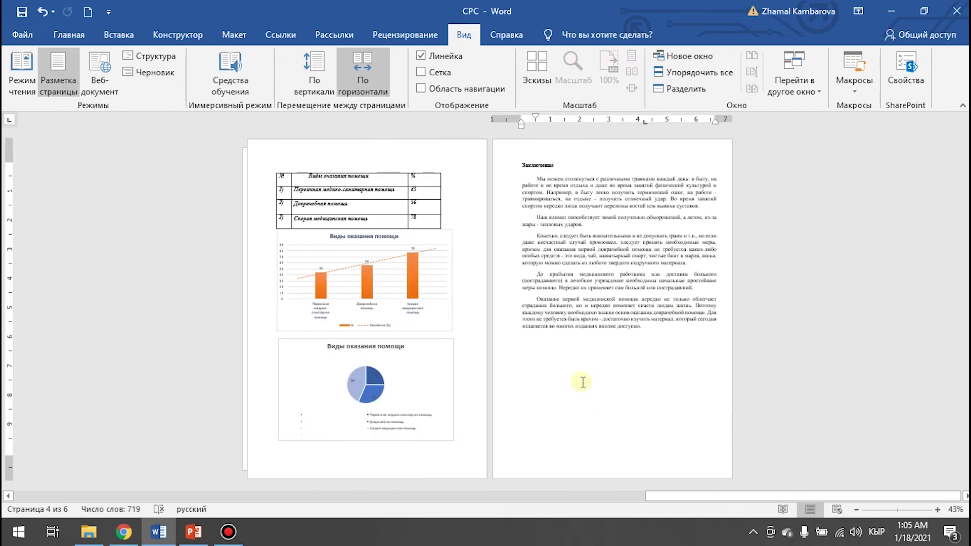
pyautogui.scroll(3, 581, 379)
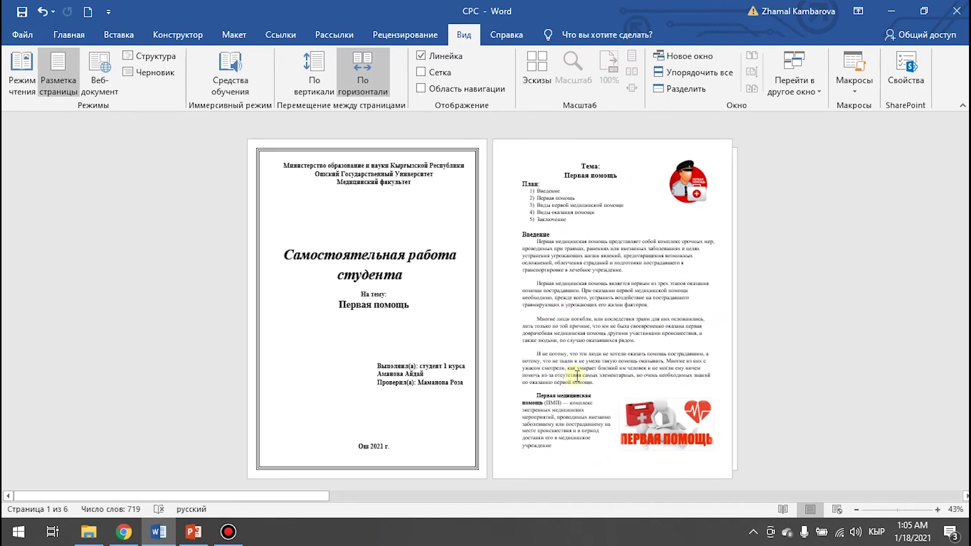
pyautogui.scroll(-2, 603, 349)
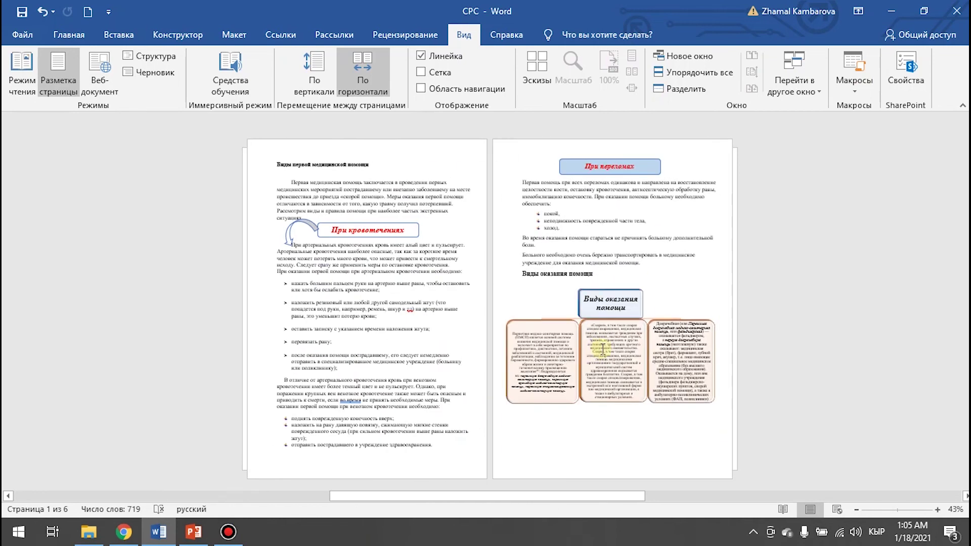
pyautogui.scroll(-1, 589, 352)
pyautogui.scroll(1, 594, 354)
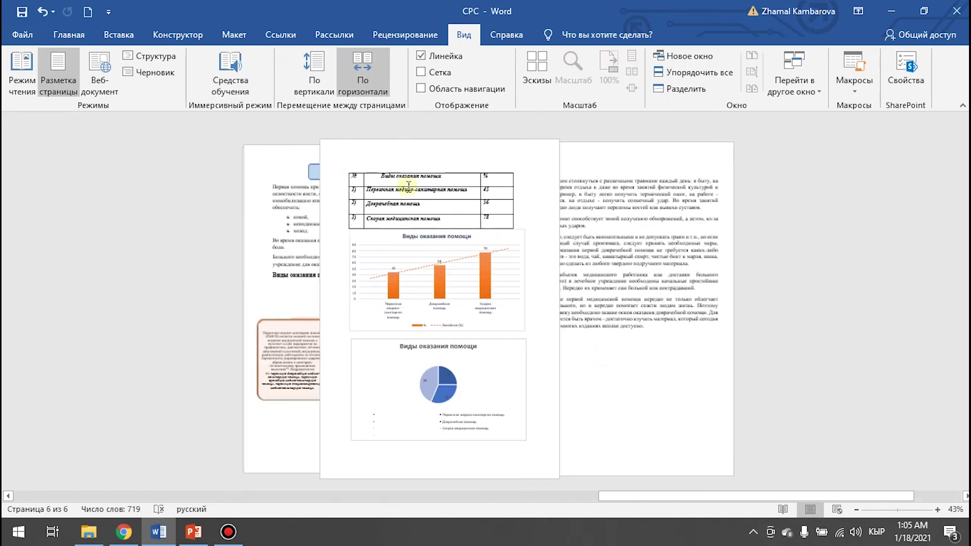
pyautogui.click(121, 34)
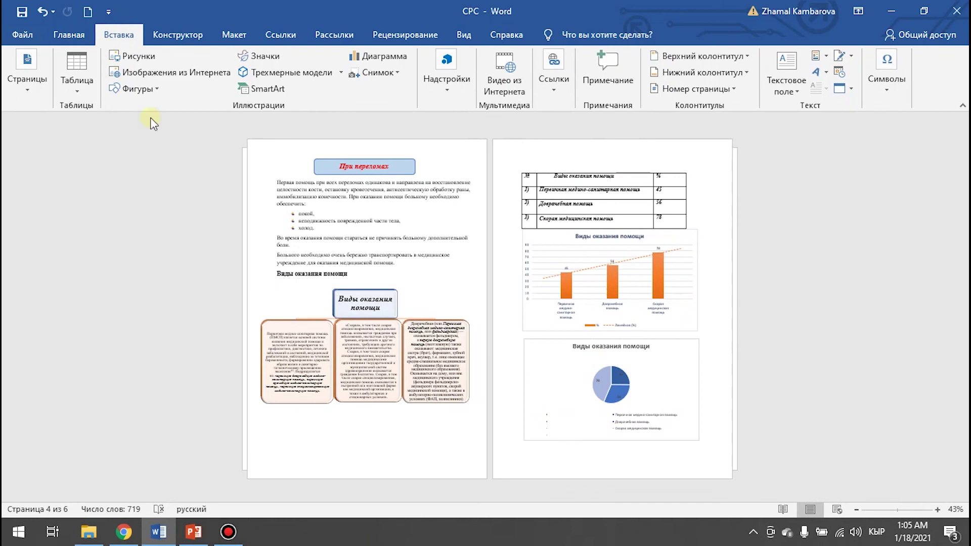